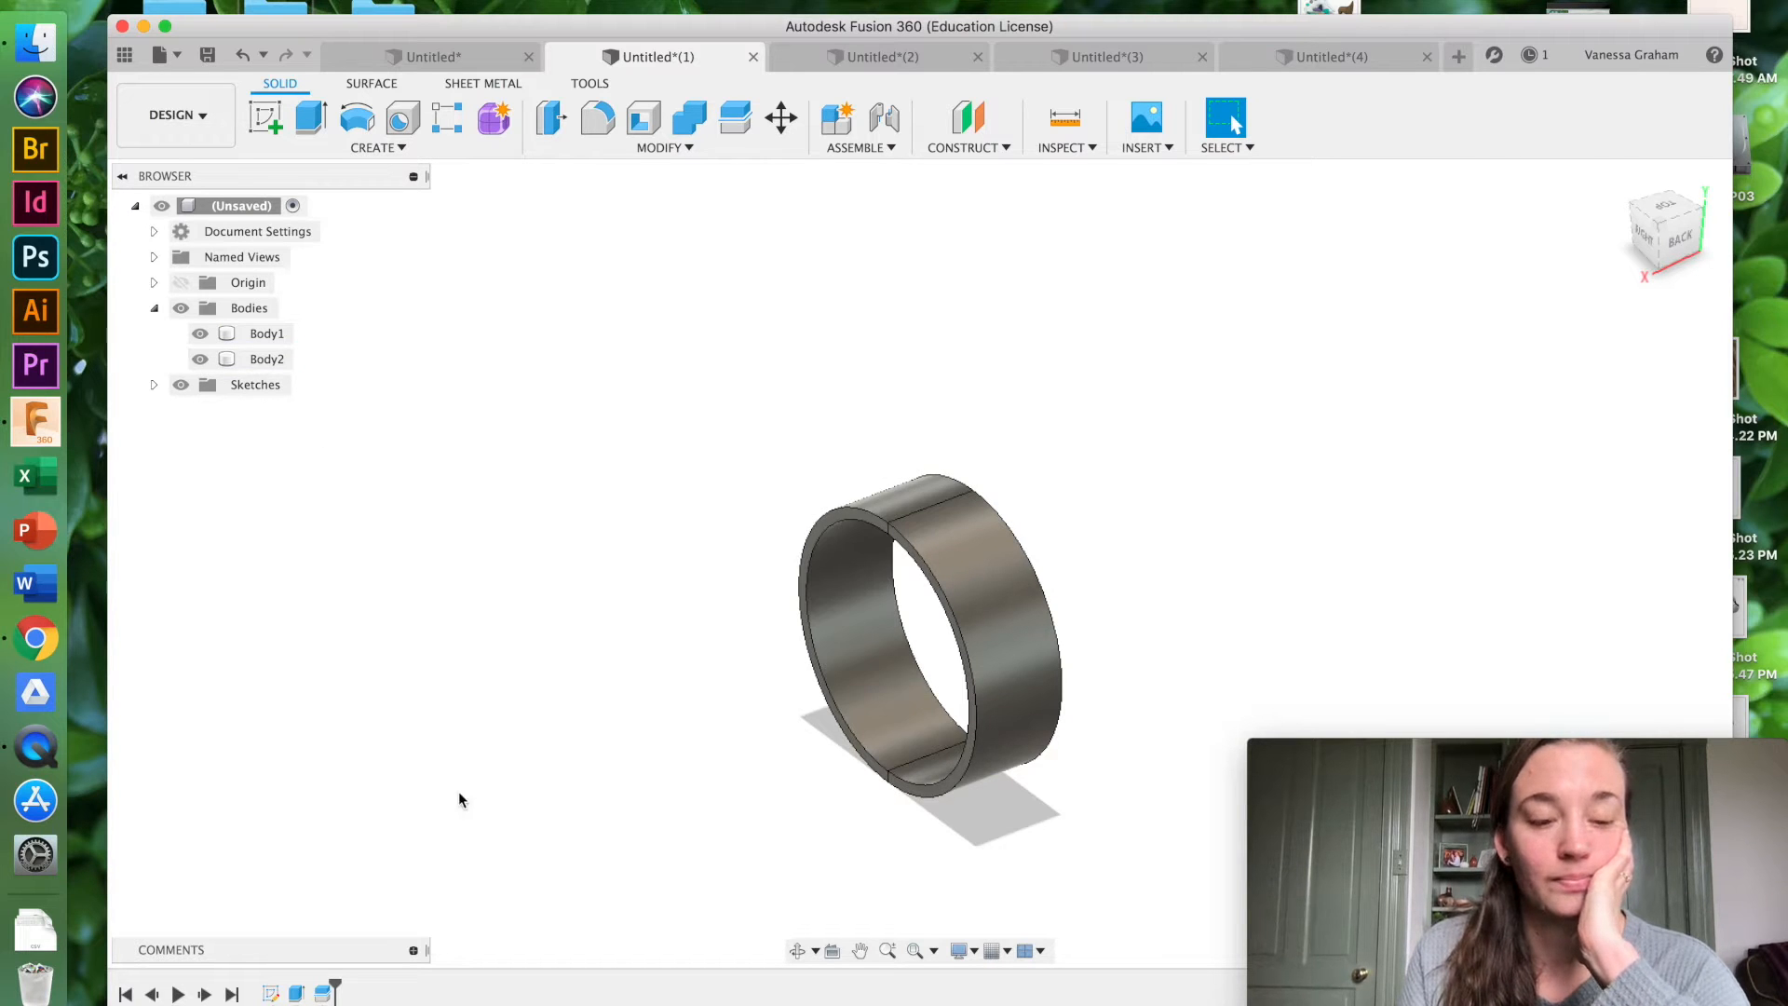
Step: Roll the timeline back to before the body split and inspect the ring's circle sketch with and without the body, leaving the sketch hidden
drag(333, 986, 310, 989)
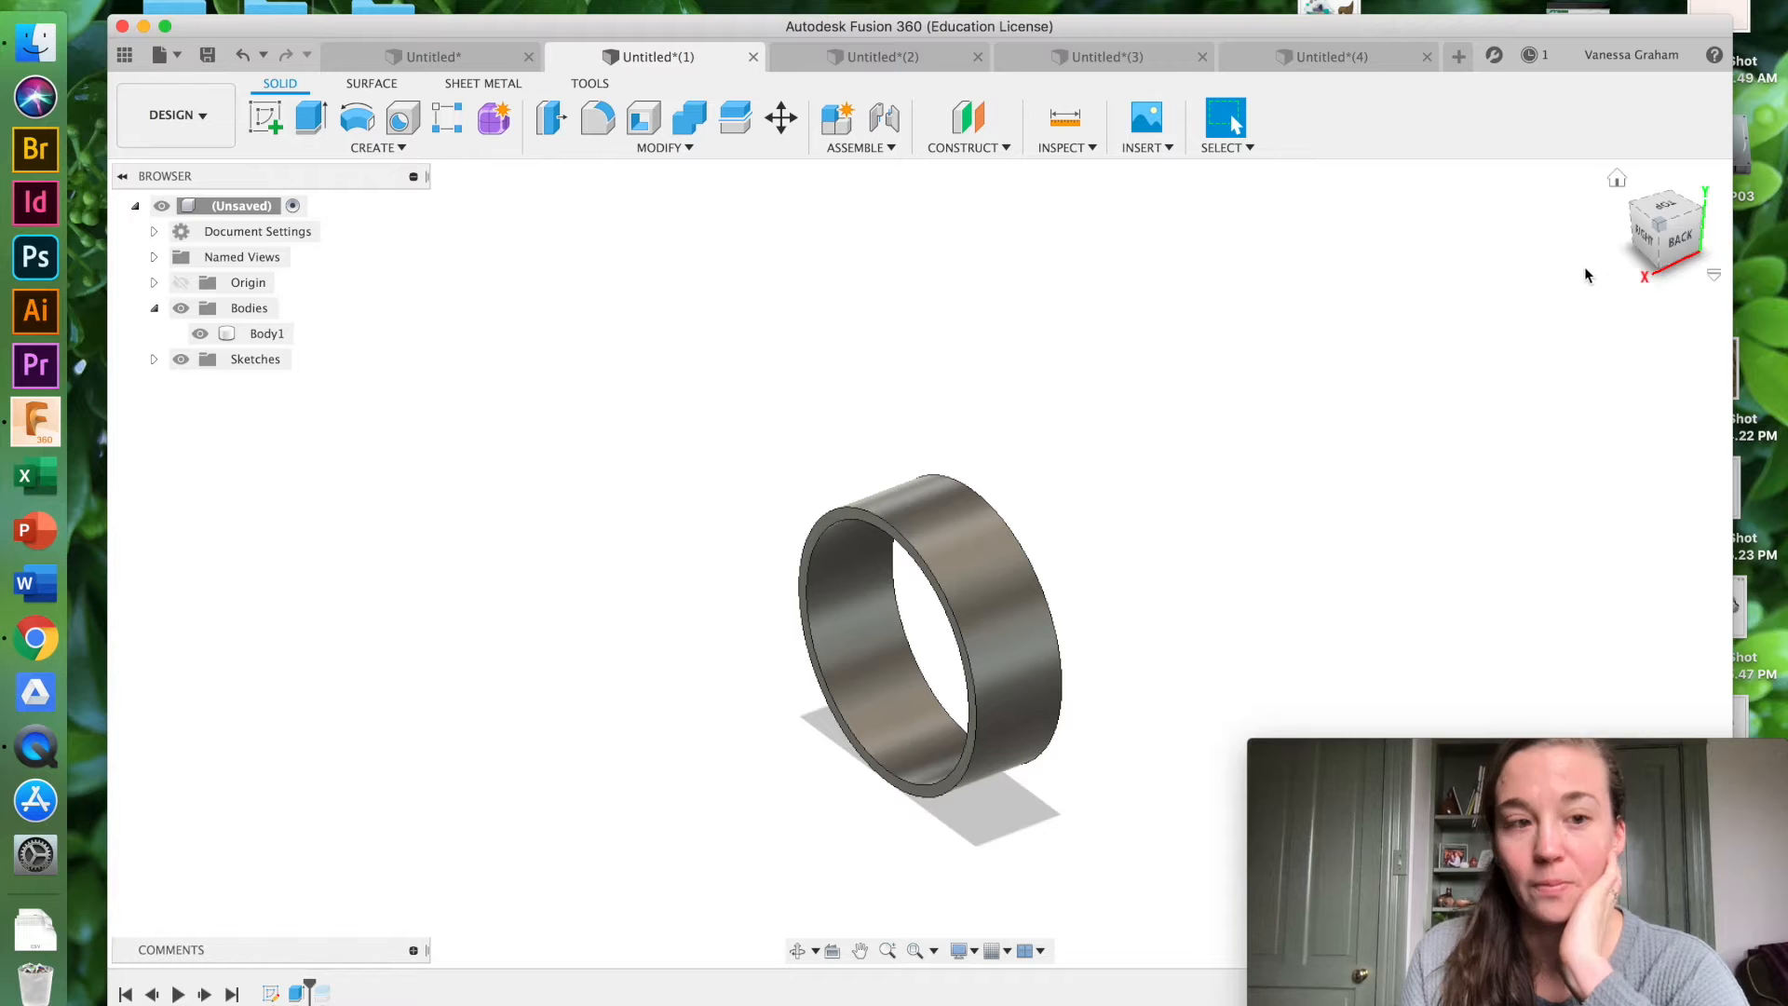
click(154, 359)
click(200, 384)
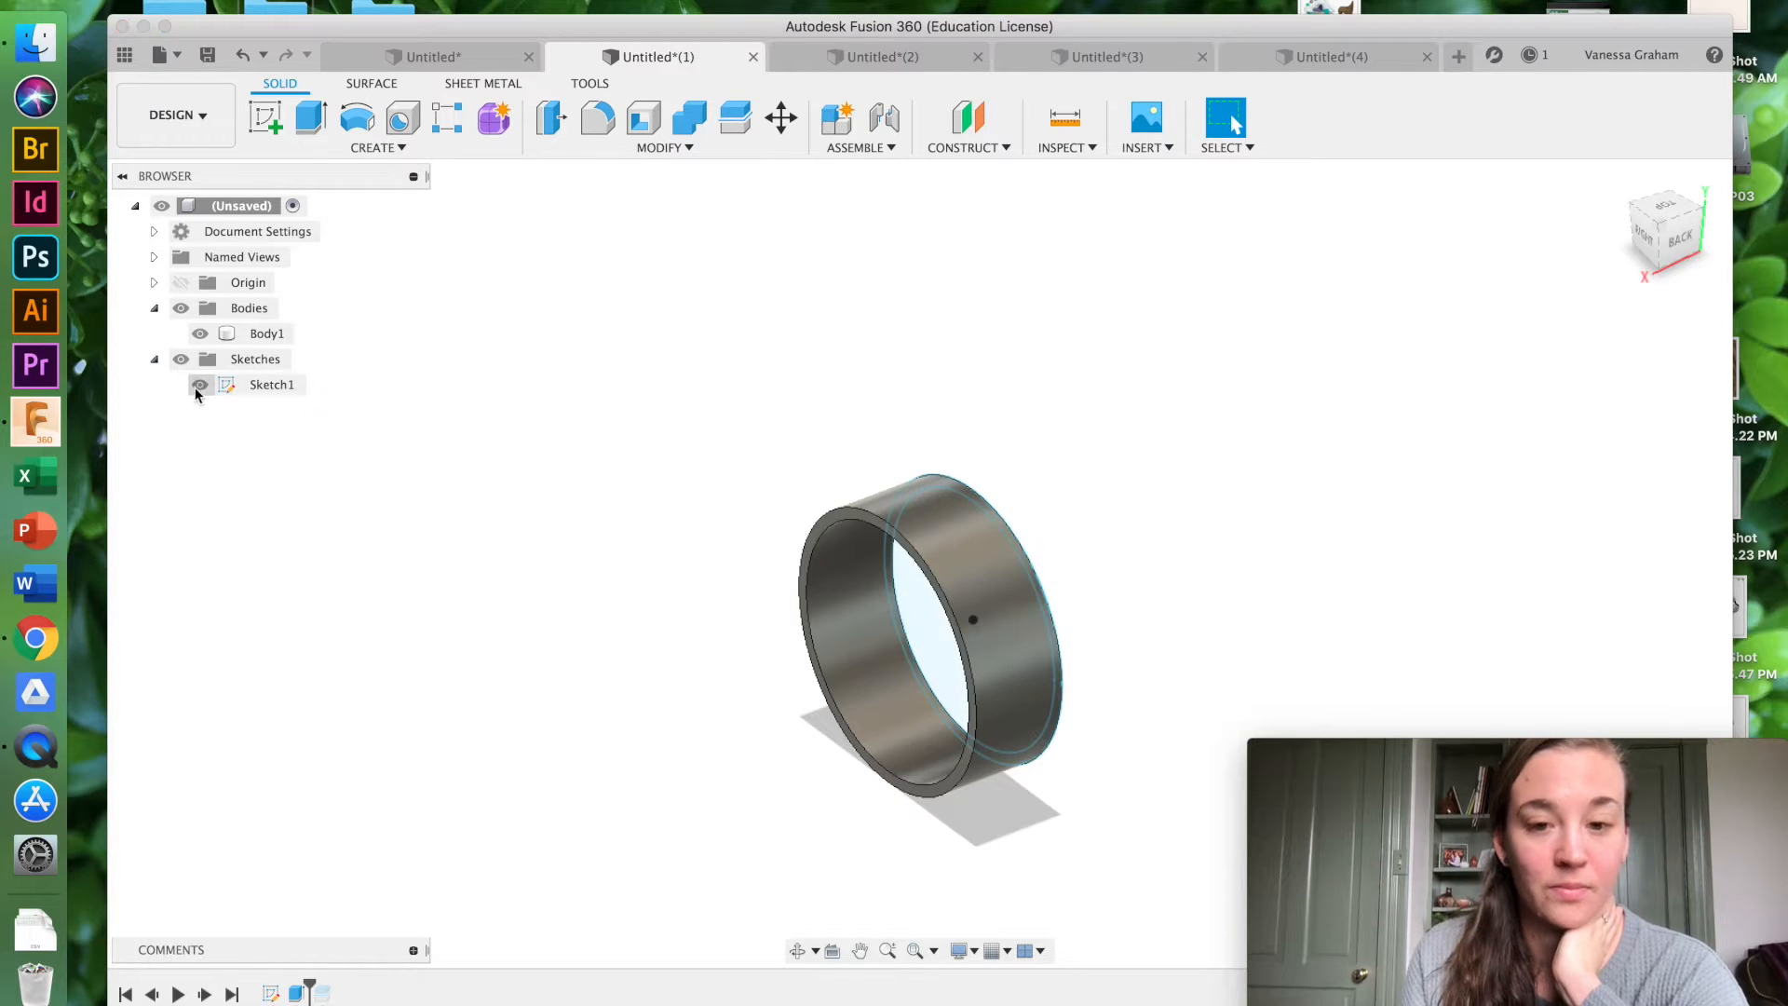
click(200, 334)
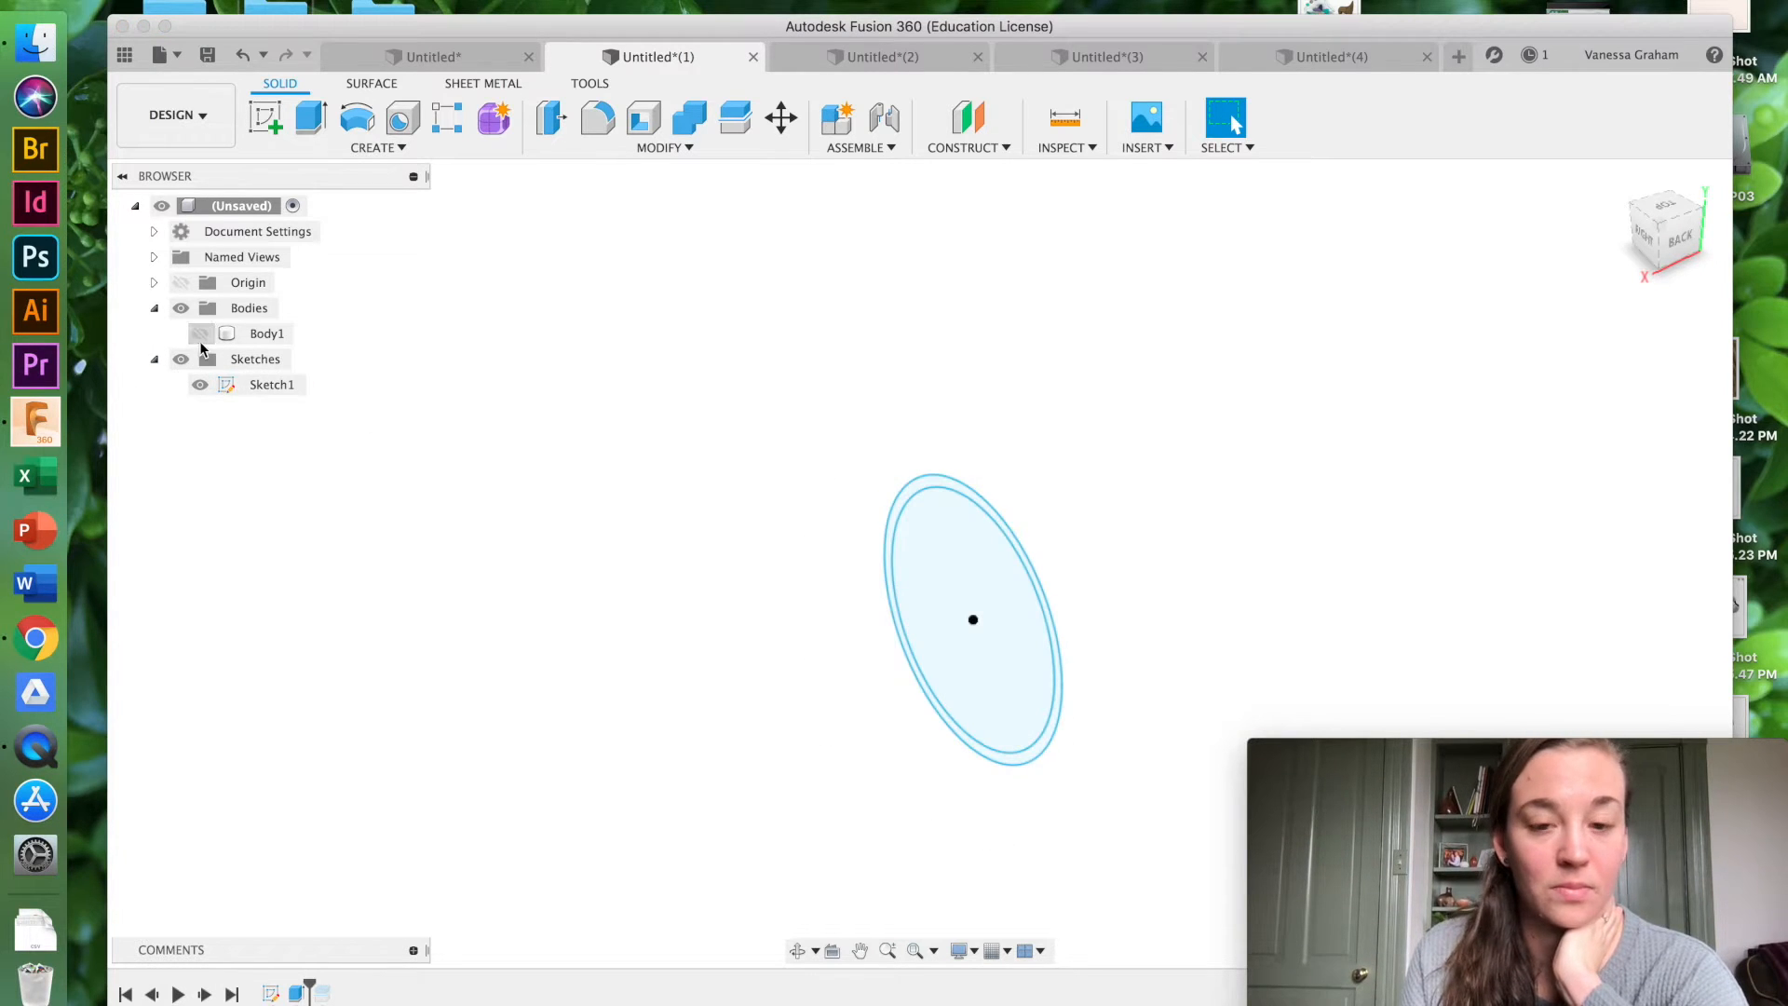
click(1644, 232)
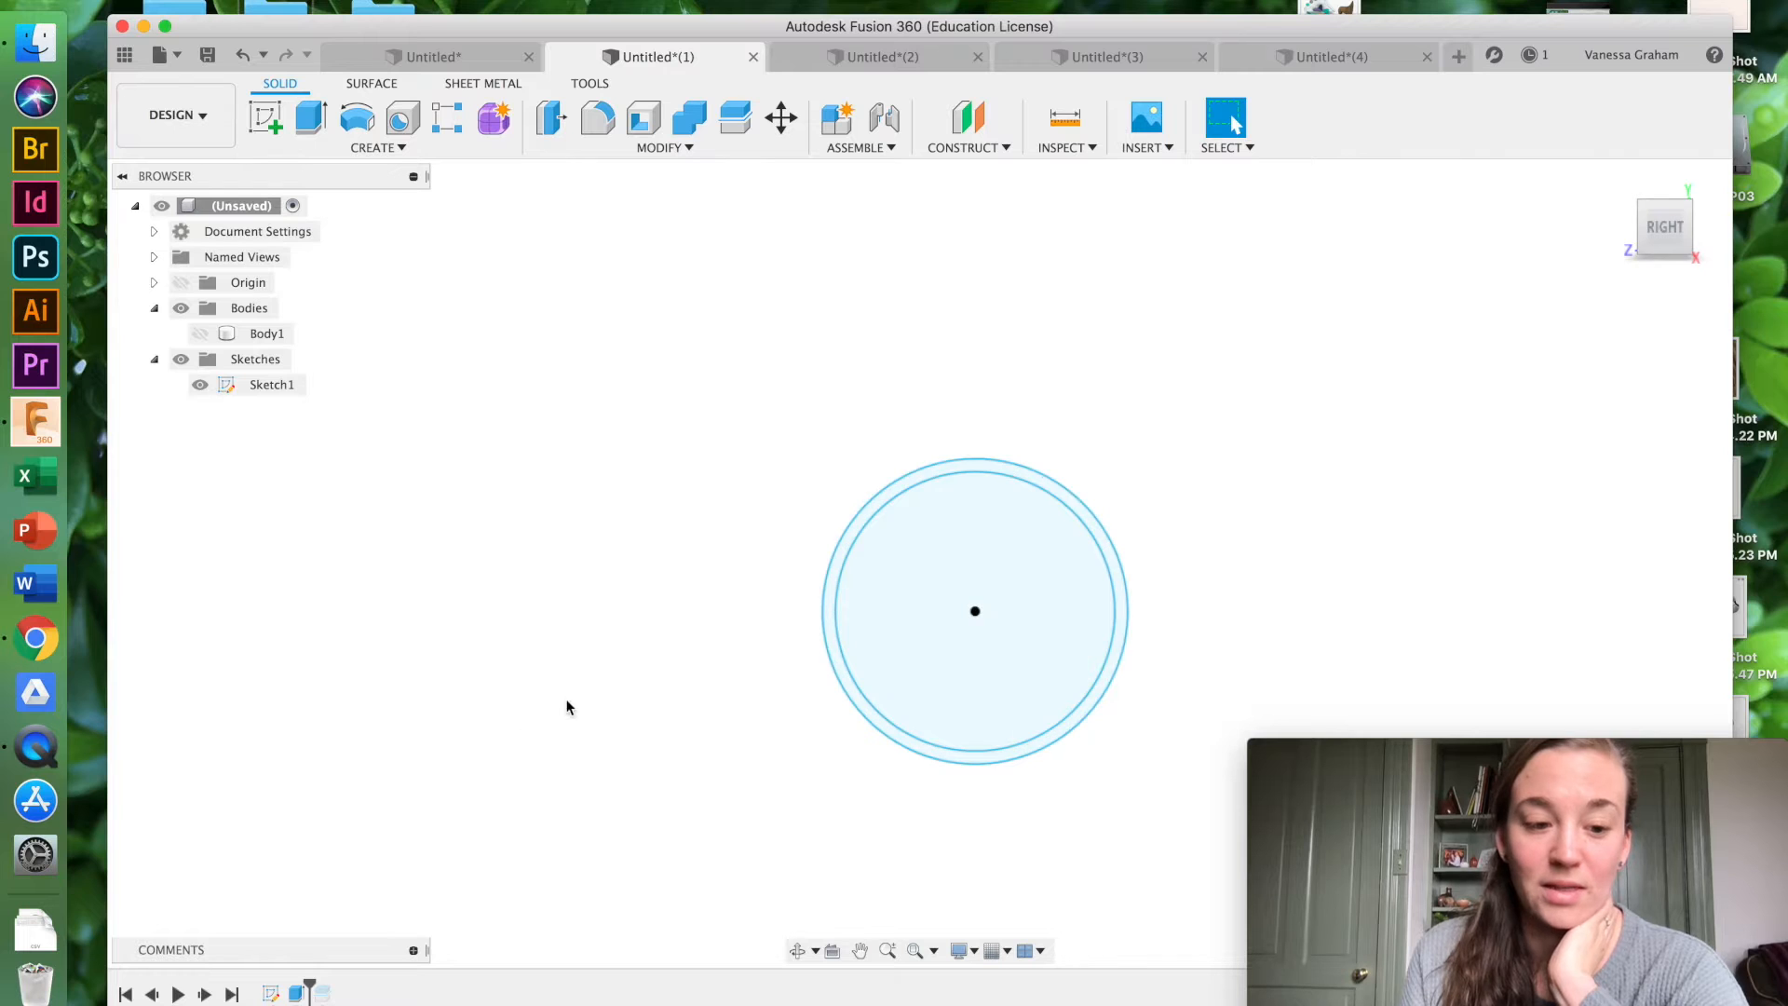
click(201, 334)
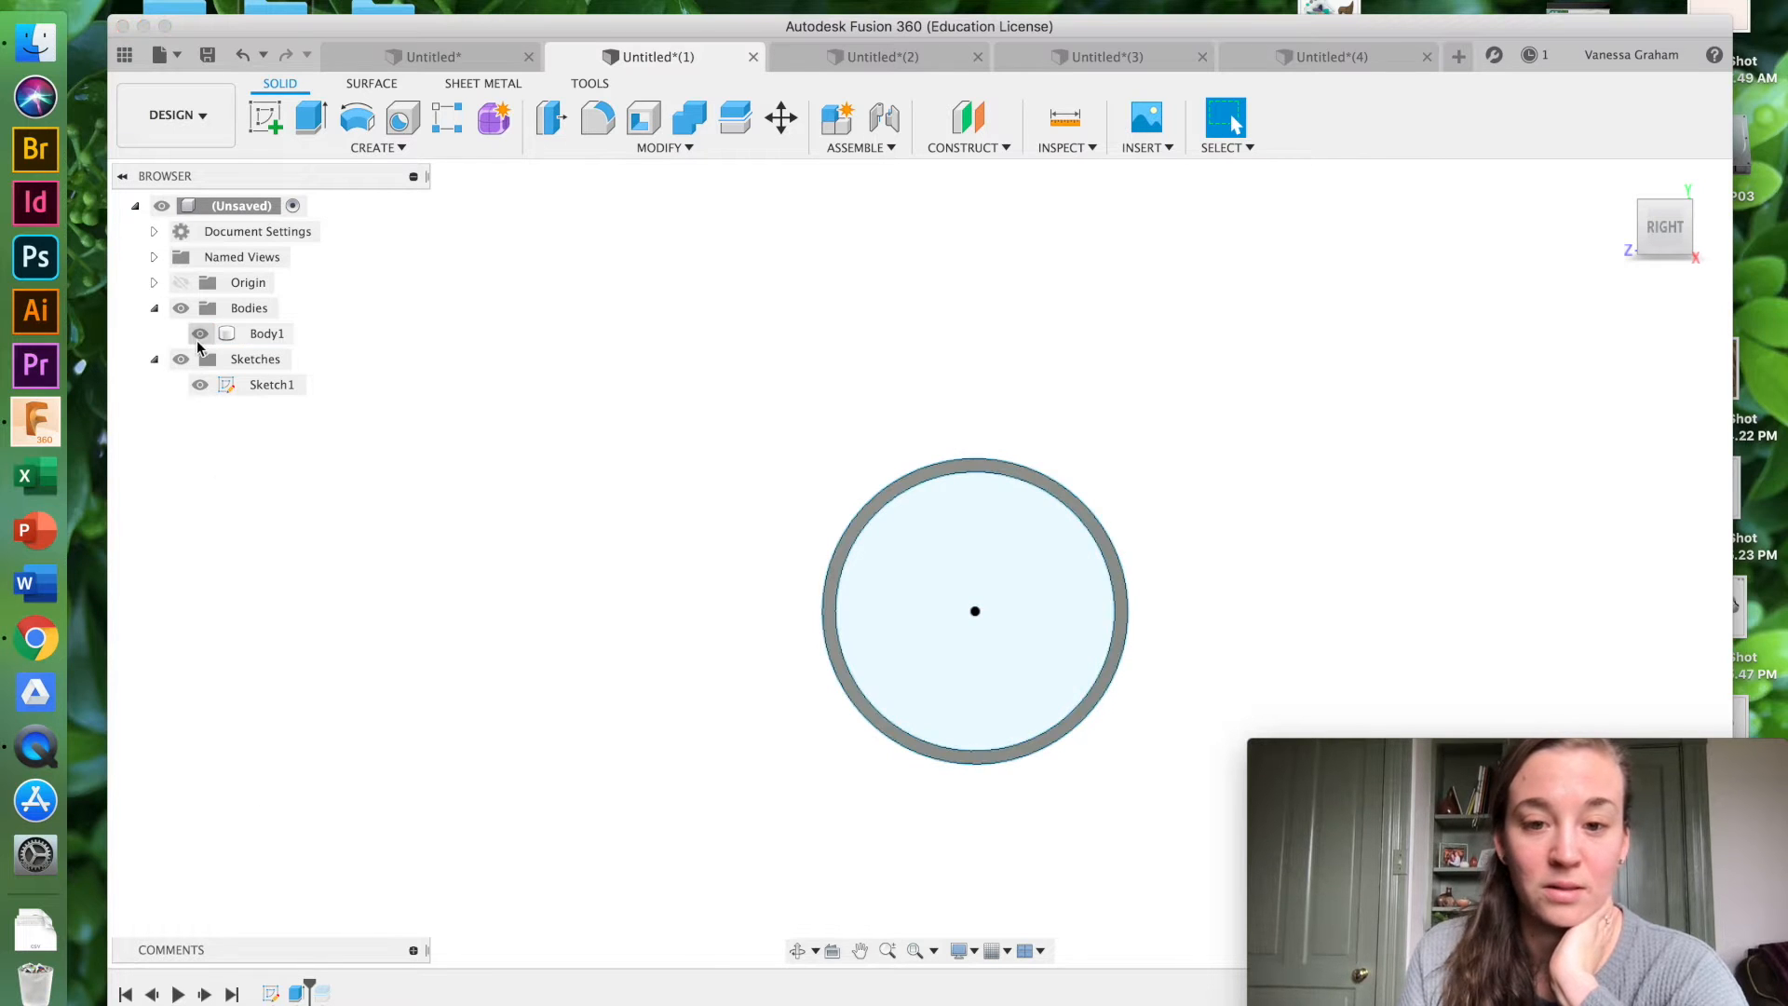
mouse_move(919, 564)
shift+middle_down()
mouse_move(1560, 268)
mouse_move(1471, 258)
mouse_move(1592, 279)
shift+middle_up()
click(201, 384)
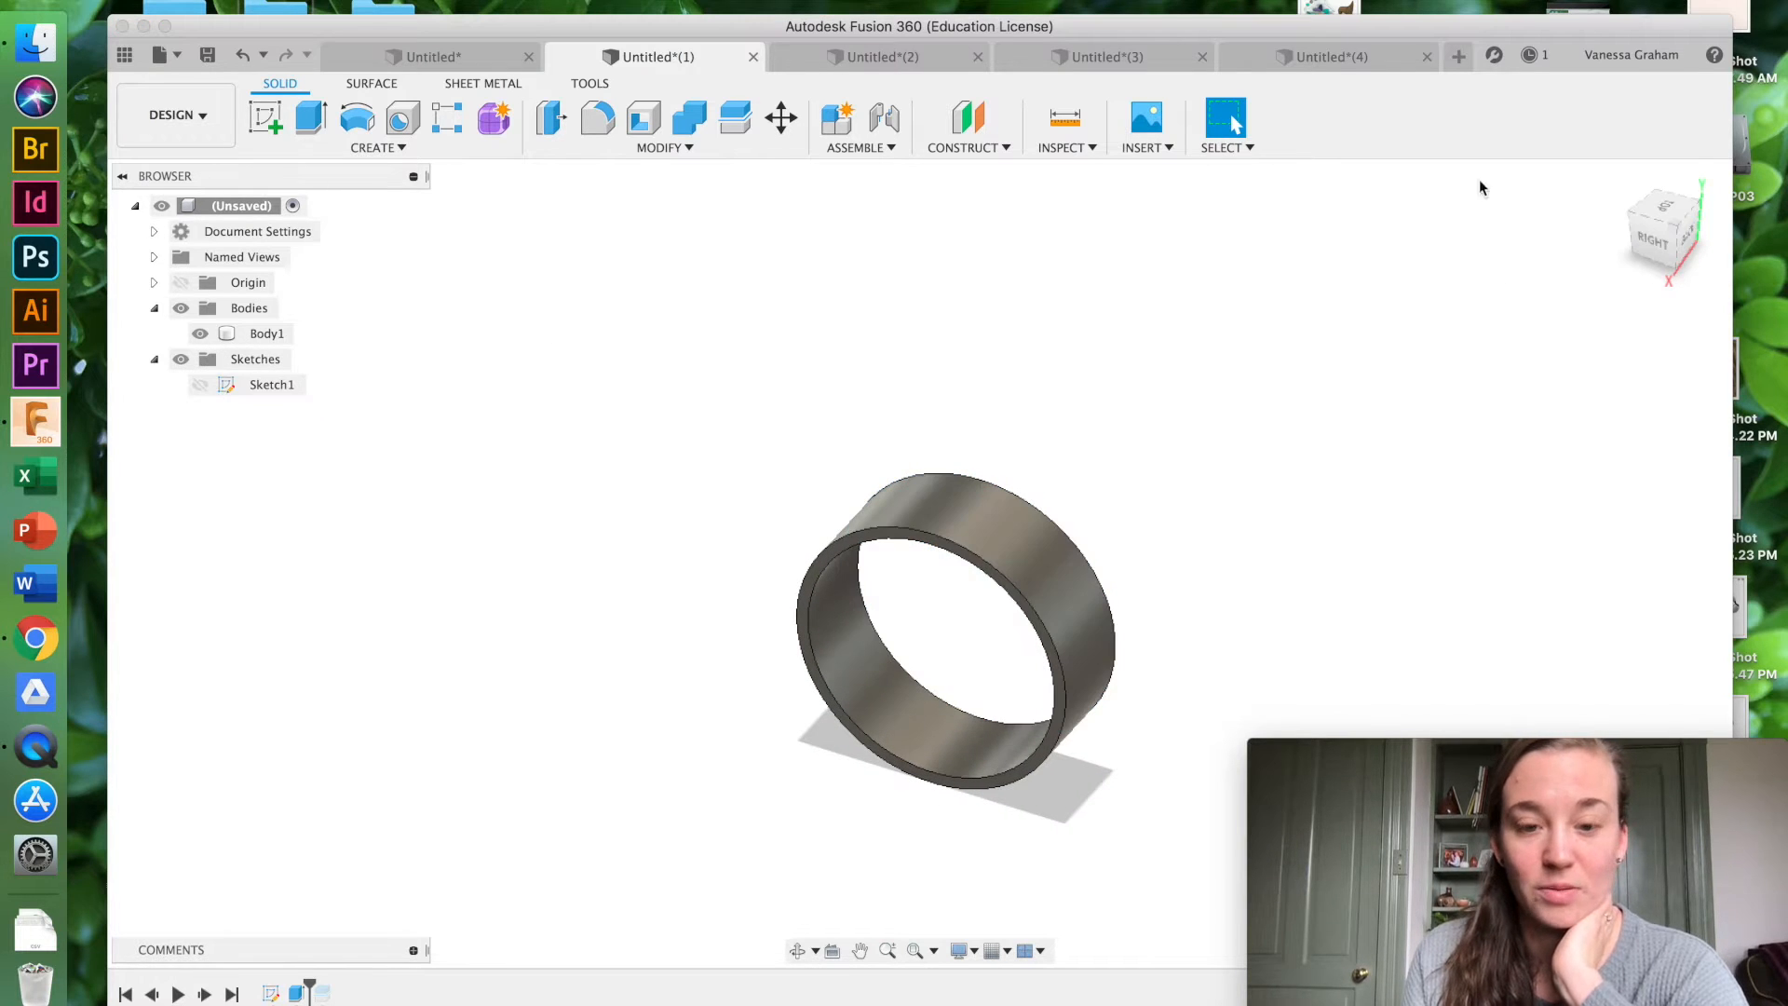
drag(1665, 244, 1518, 249)
Step: Look through the other open ring designs, including the hexagon-patterned one, and compare them with the plain ring
click(1239, 56)
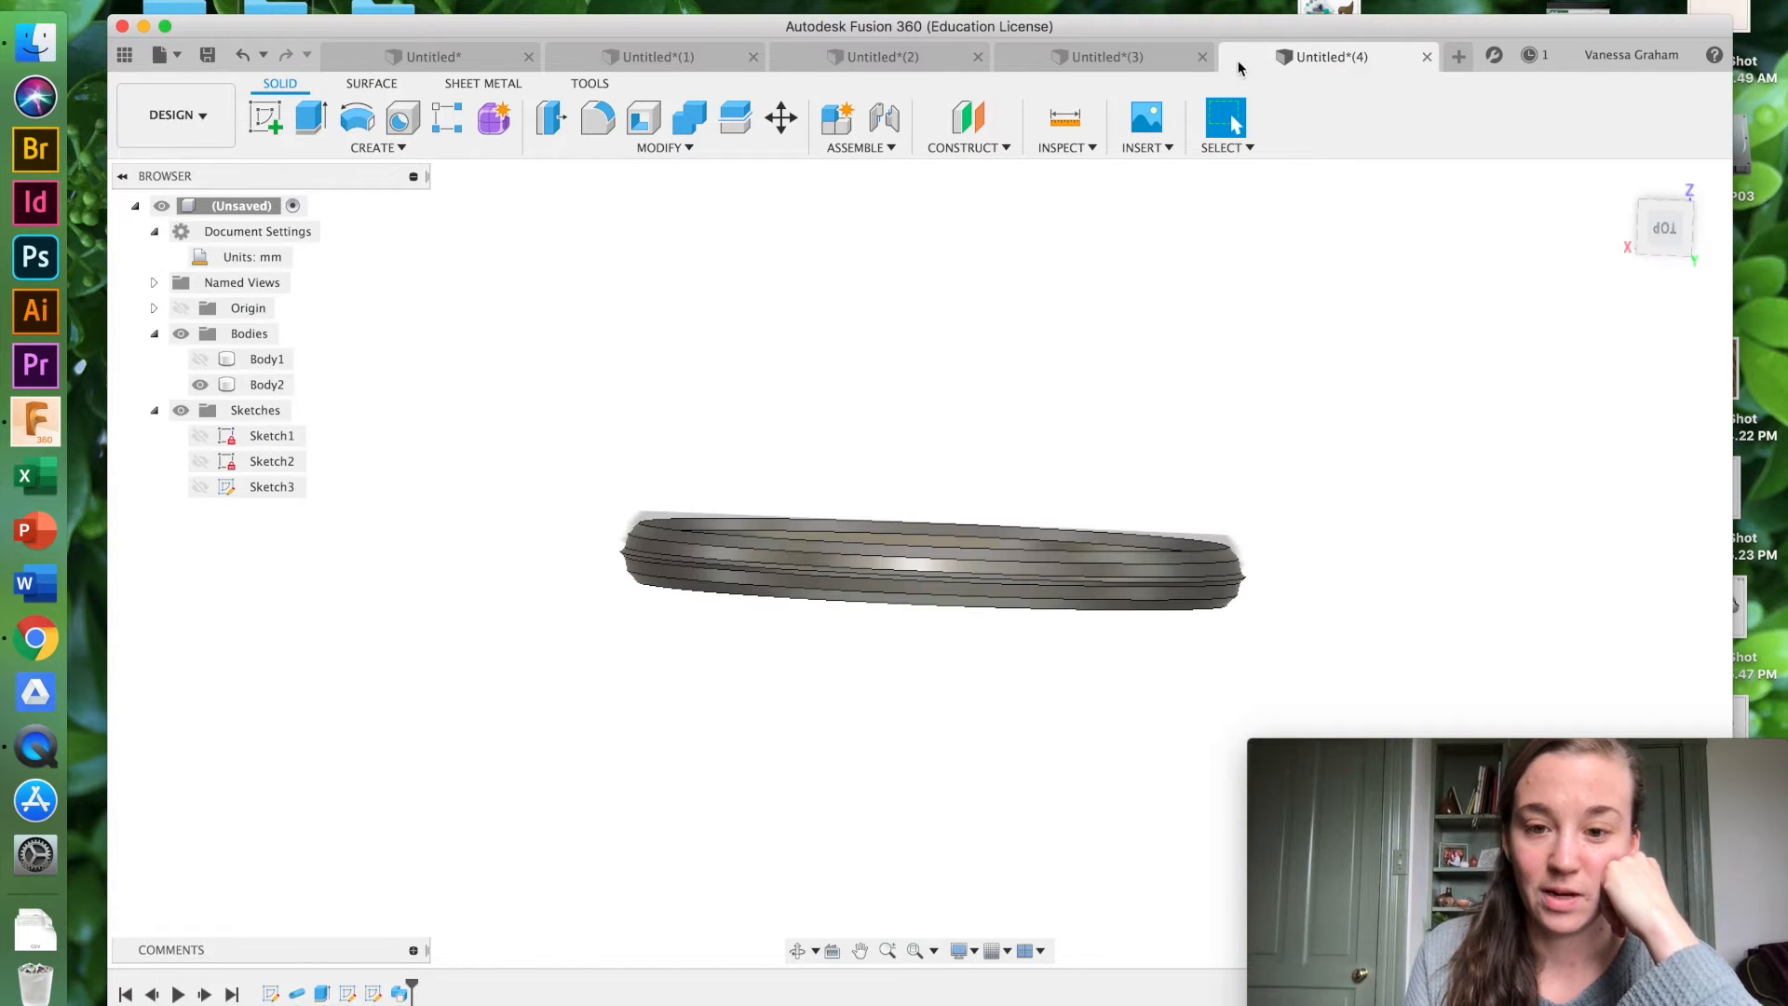
click(1136, 59)
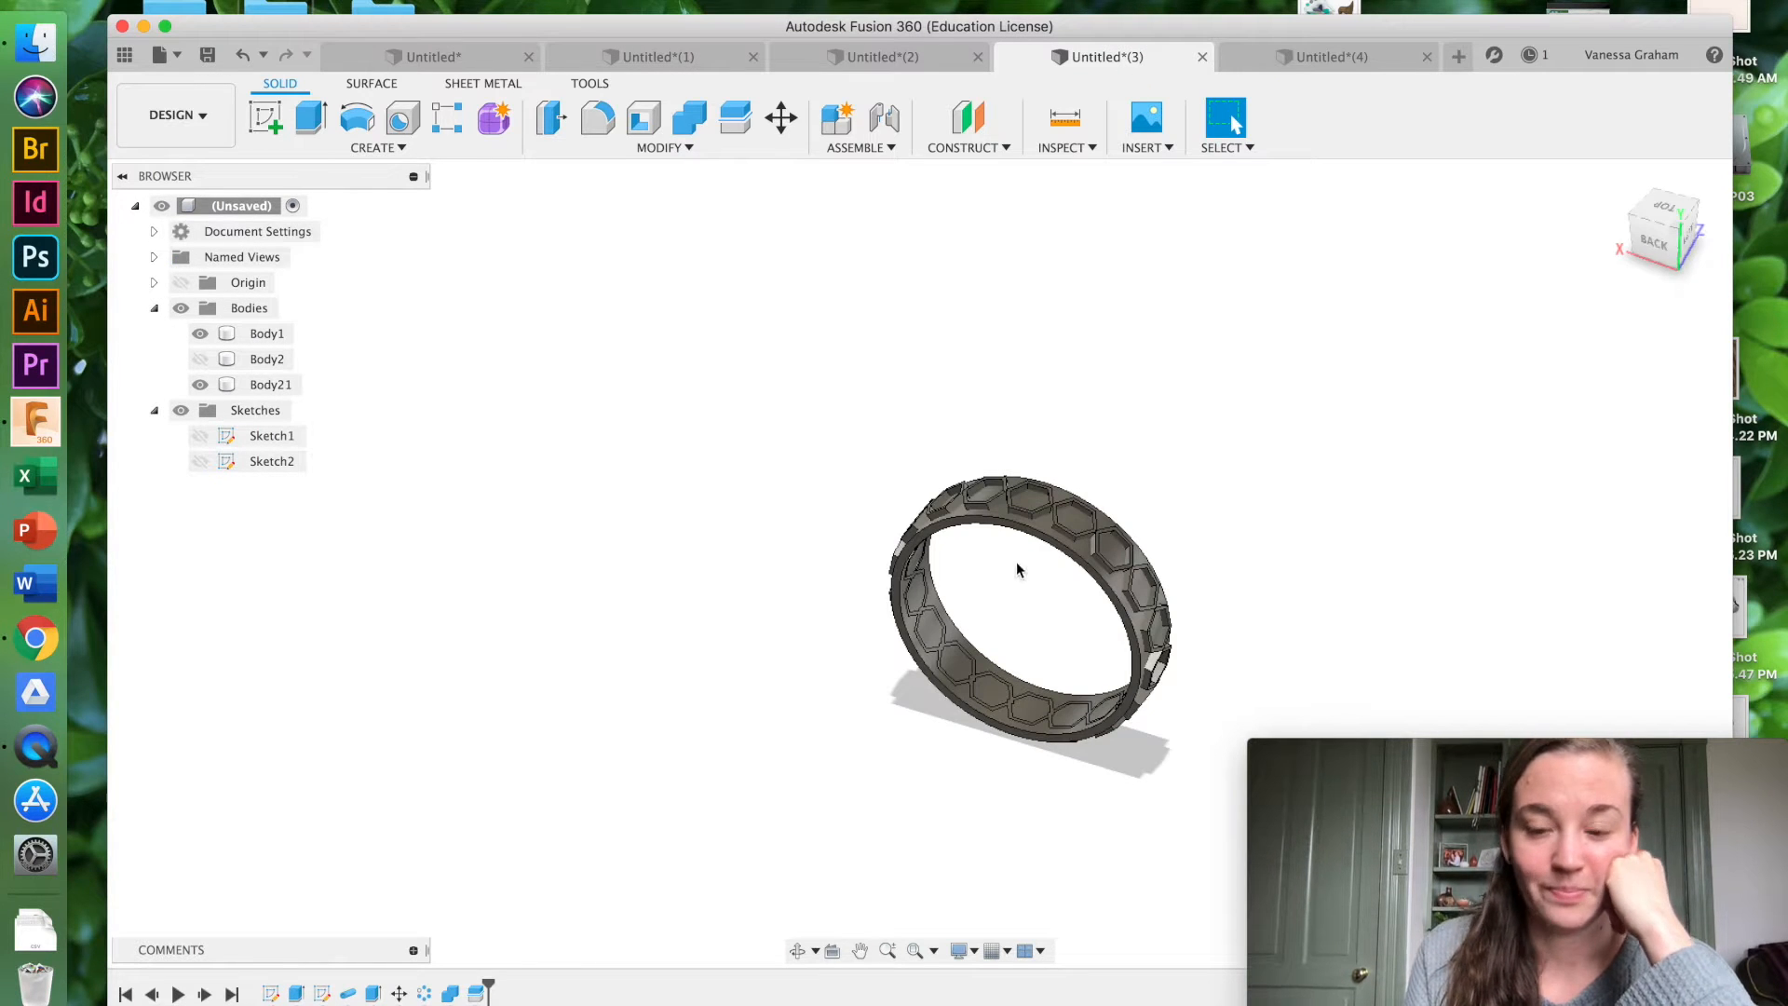
click(866, 58)
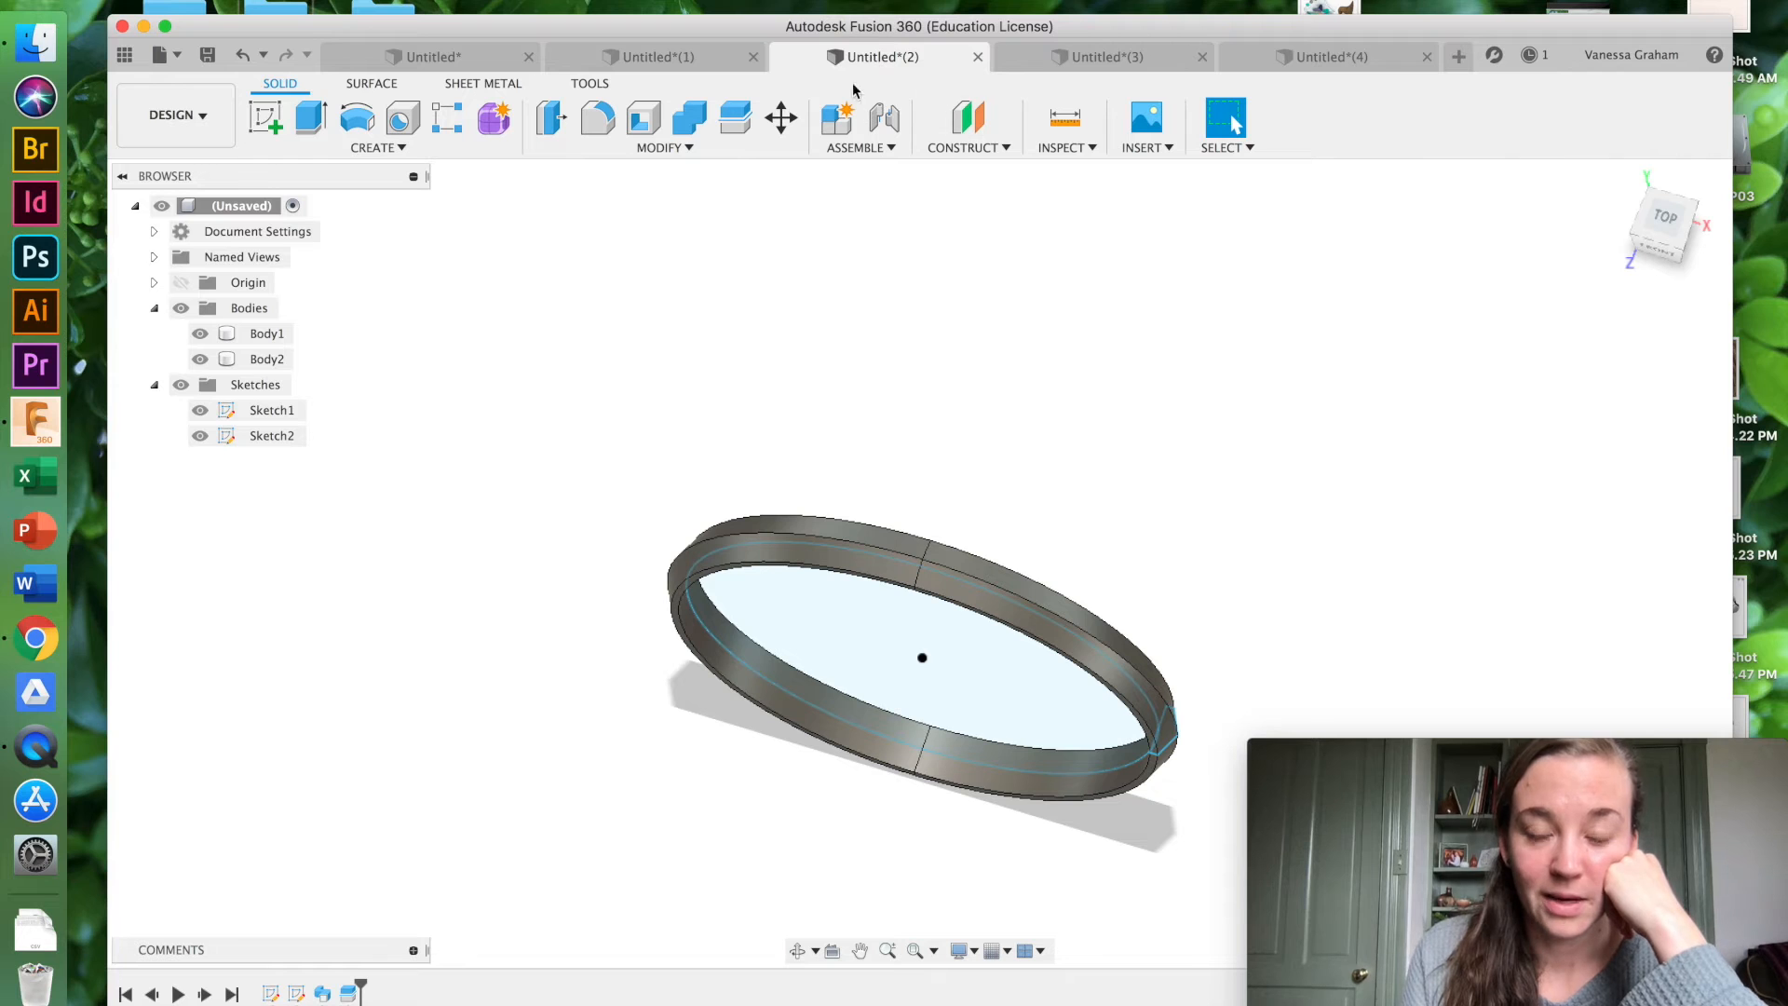
click(1120, 68)
click(651, 58)
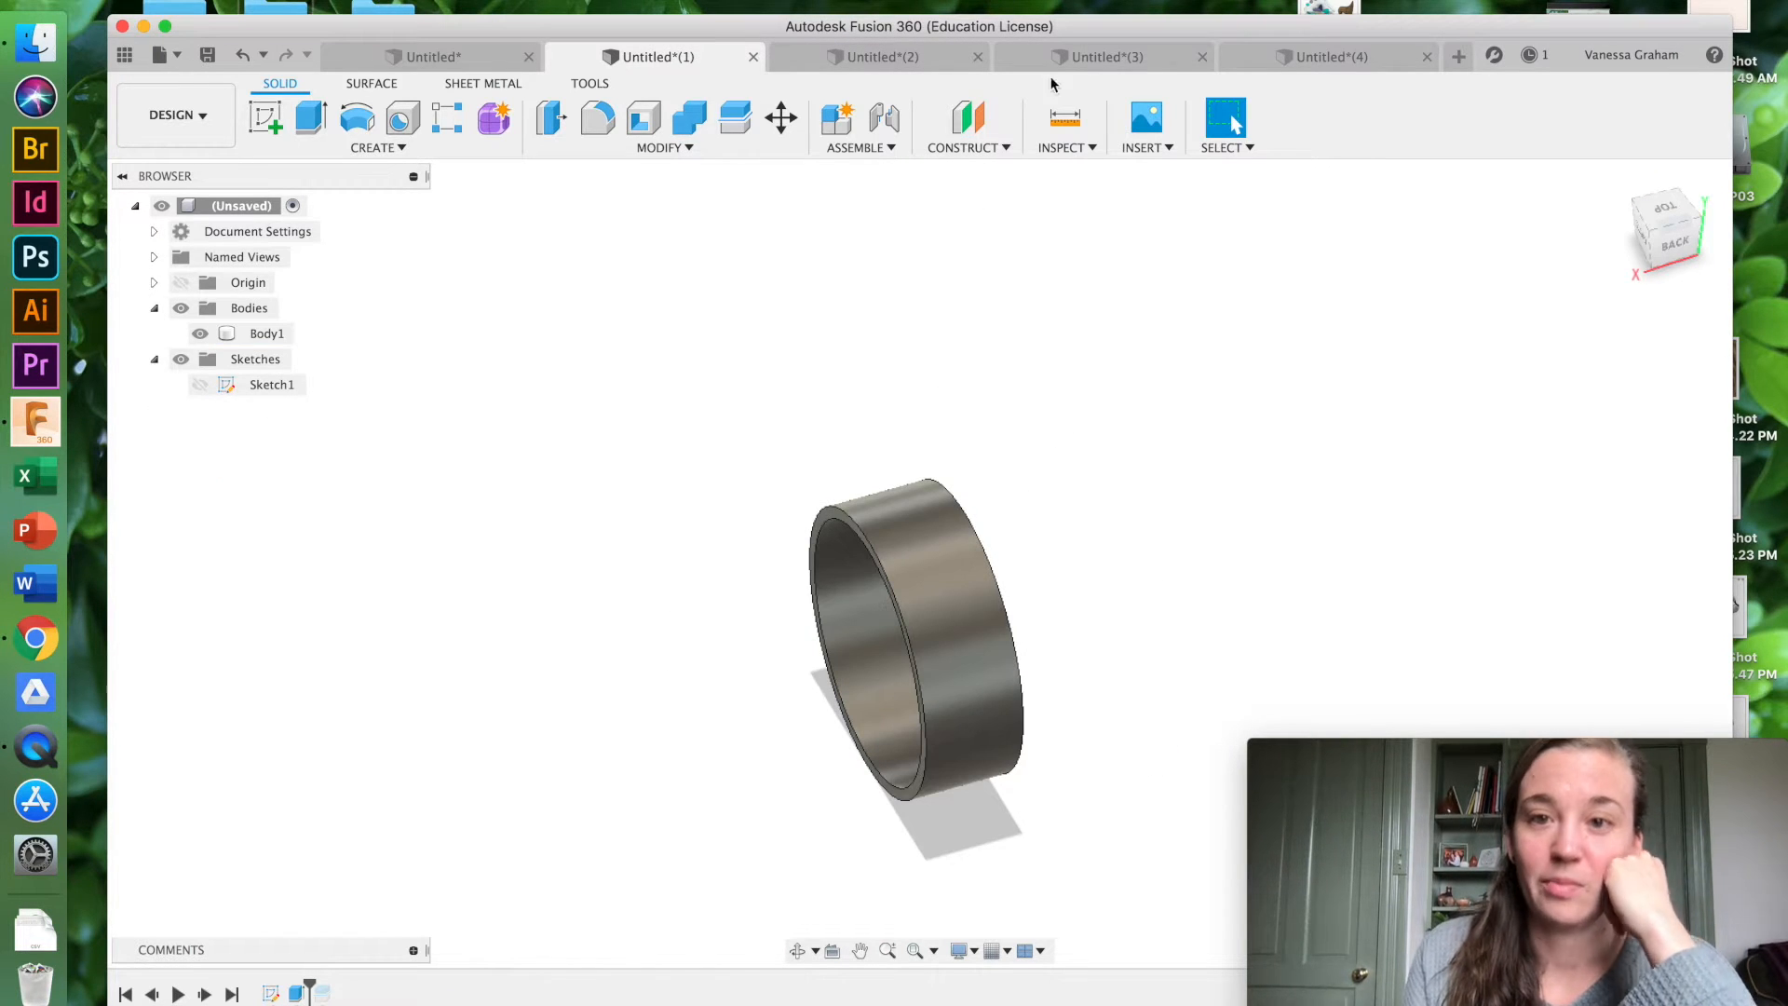
drag(1671, 276, 1651, 259)
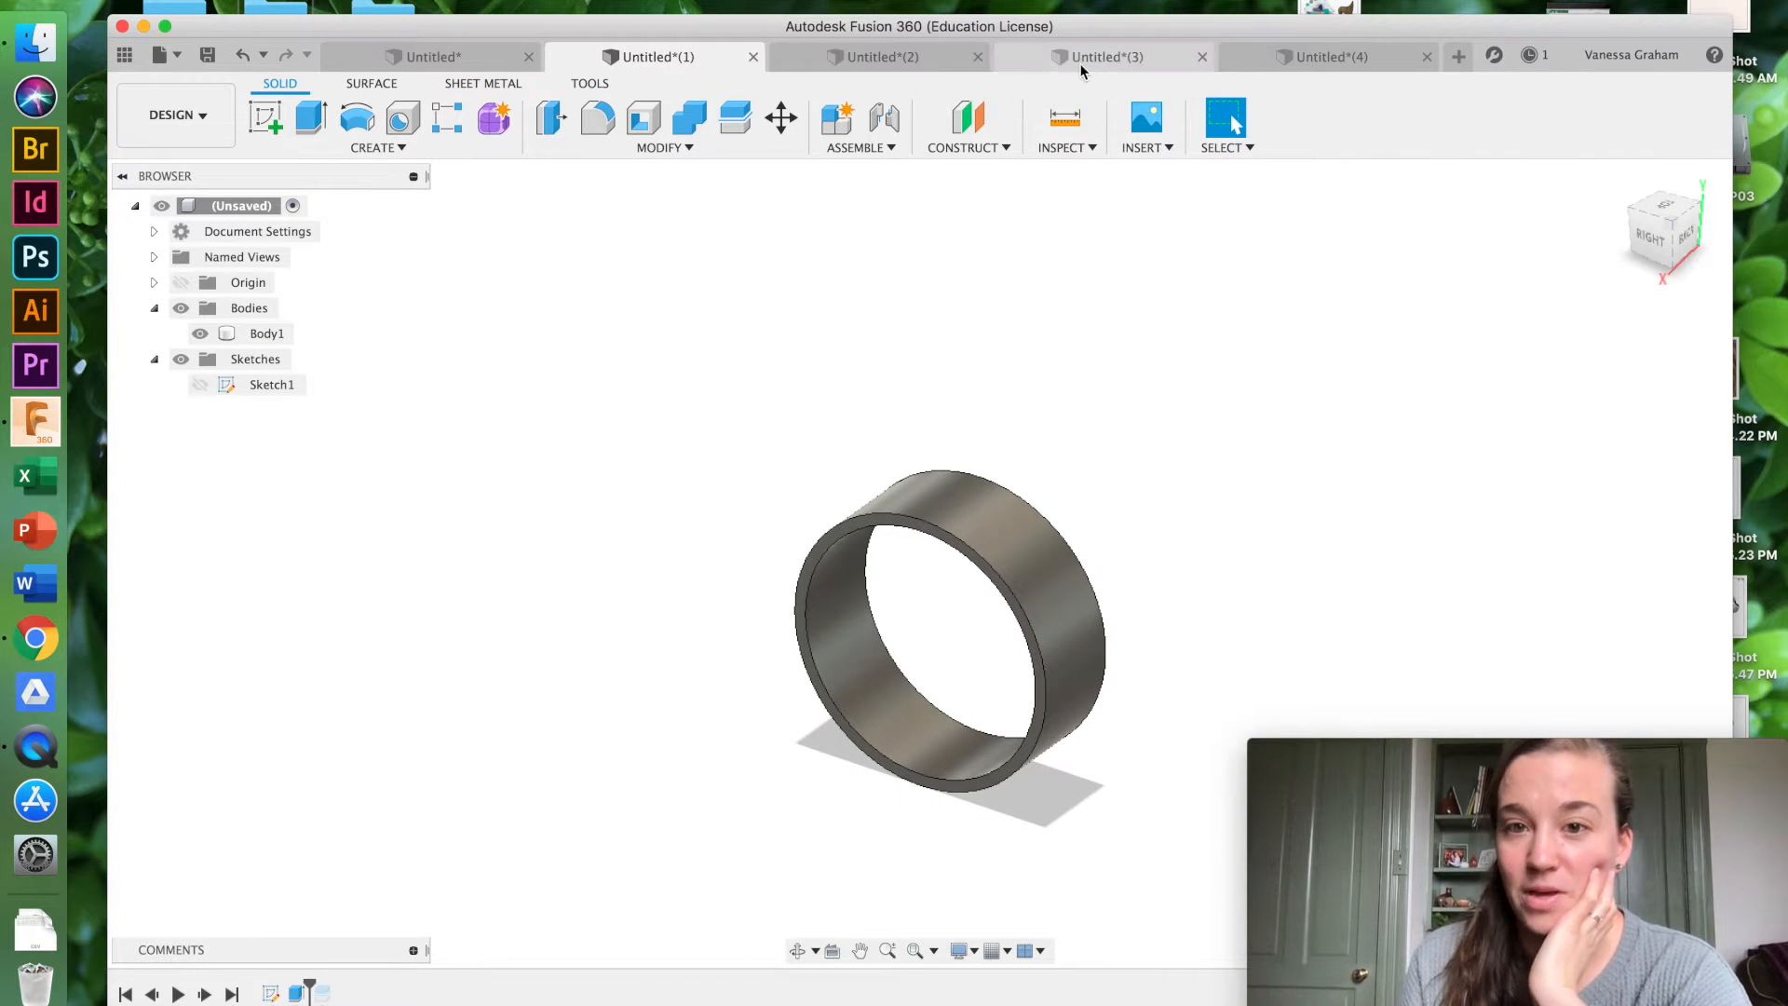
click(1166, 63)
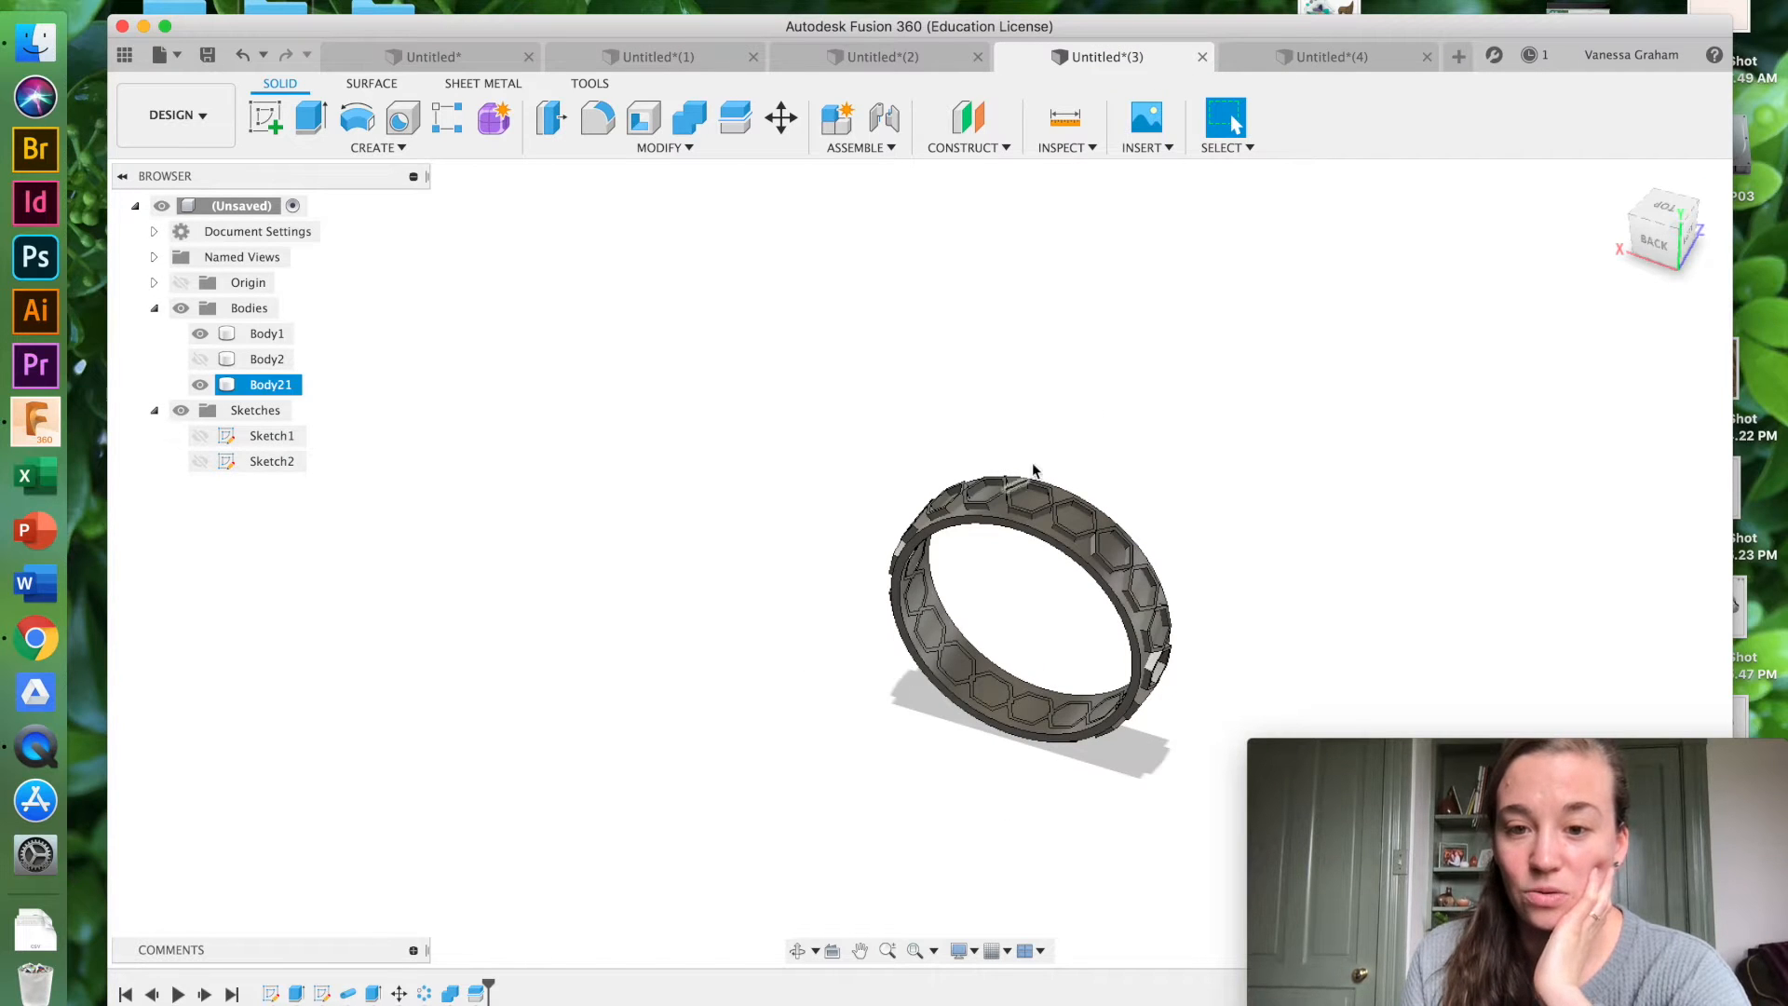
mouse_move(1661, 231)
mouse_down()
mouse_move(1649, 288)
mouse_move(1708, 316)
mouse_move(1690, 233)
mouse_move(1705, 265)
mouse_move(1707, 227)
mouse_move(1676, 233)
mouse_up()
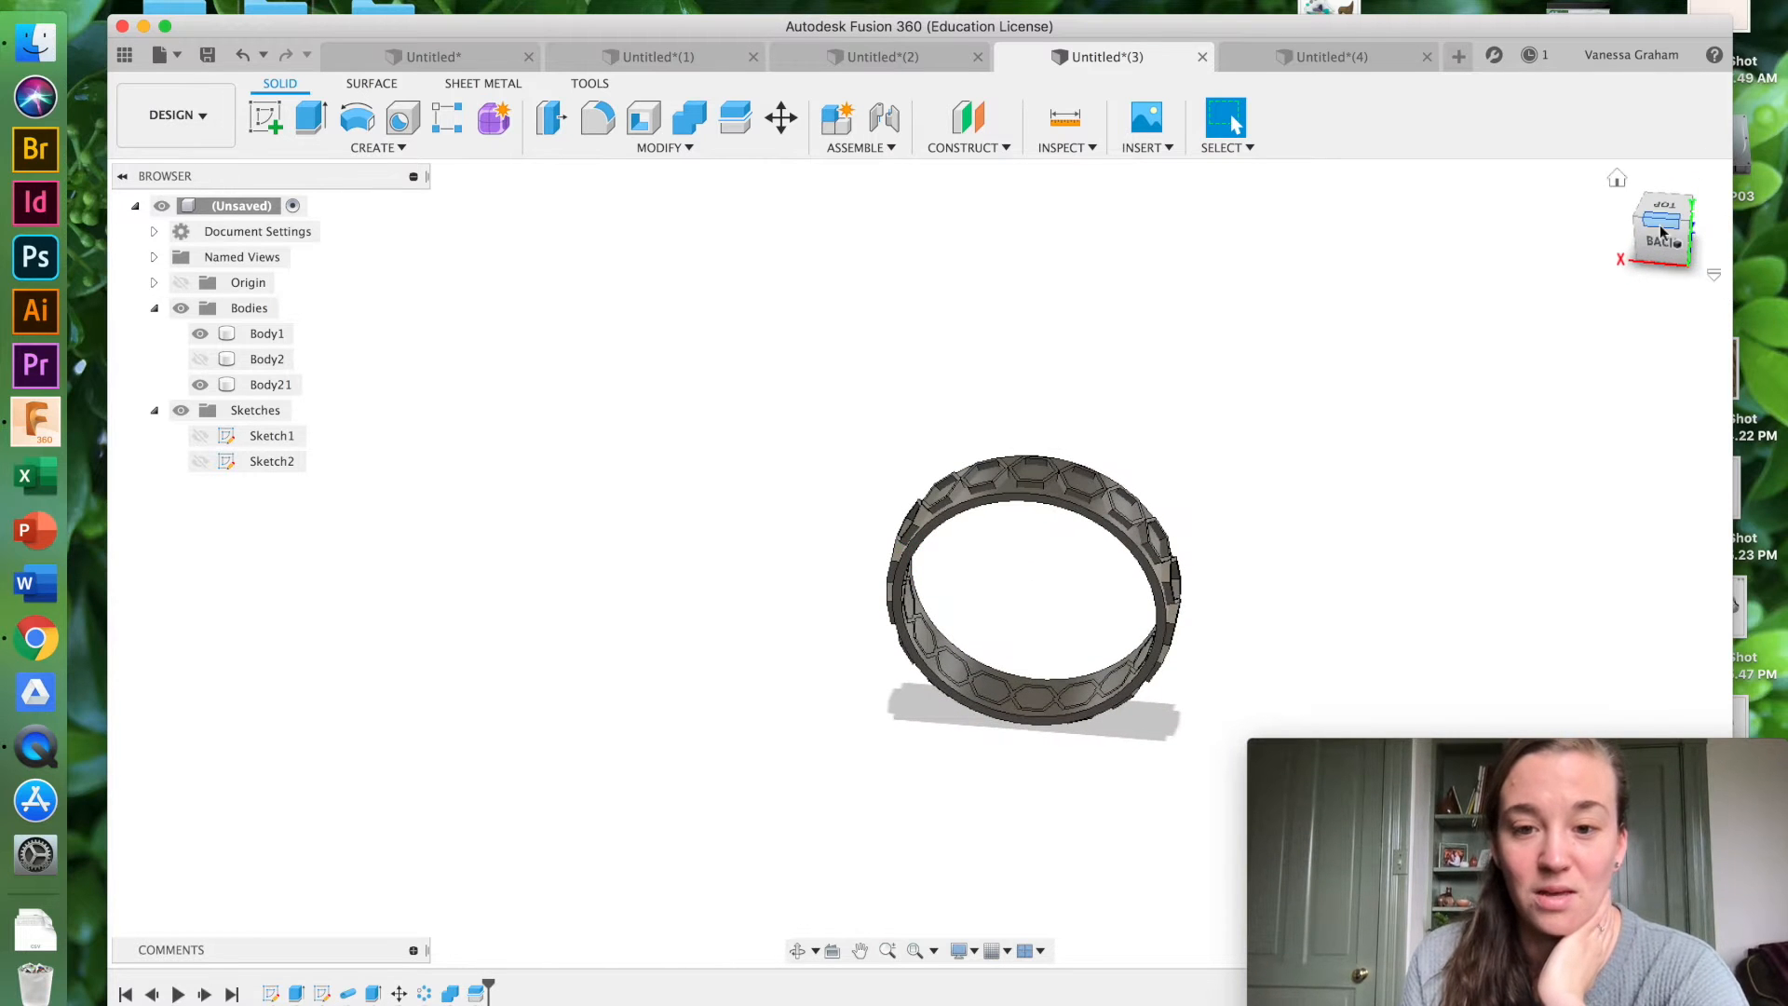
click(691, 58)
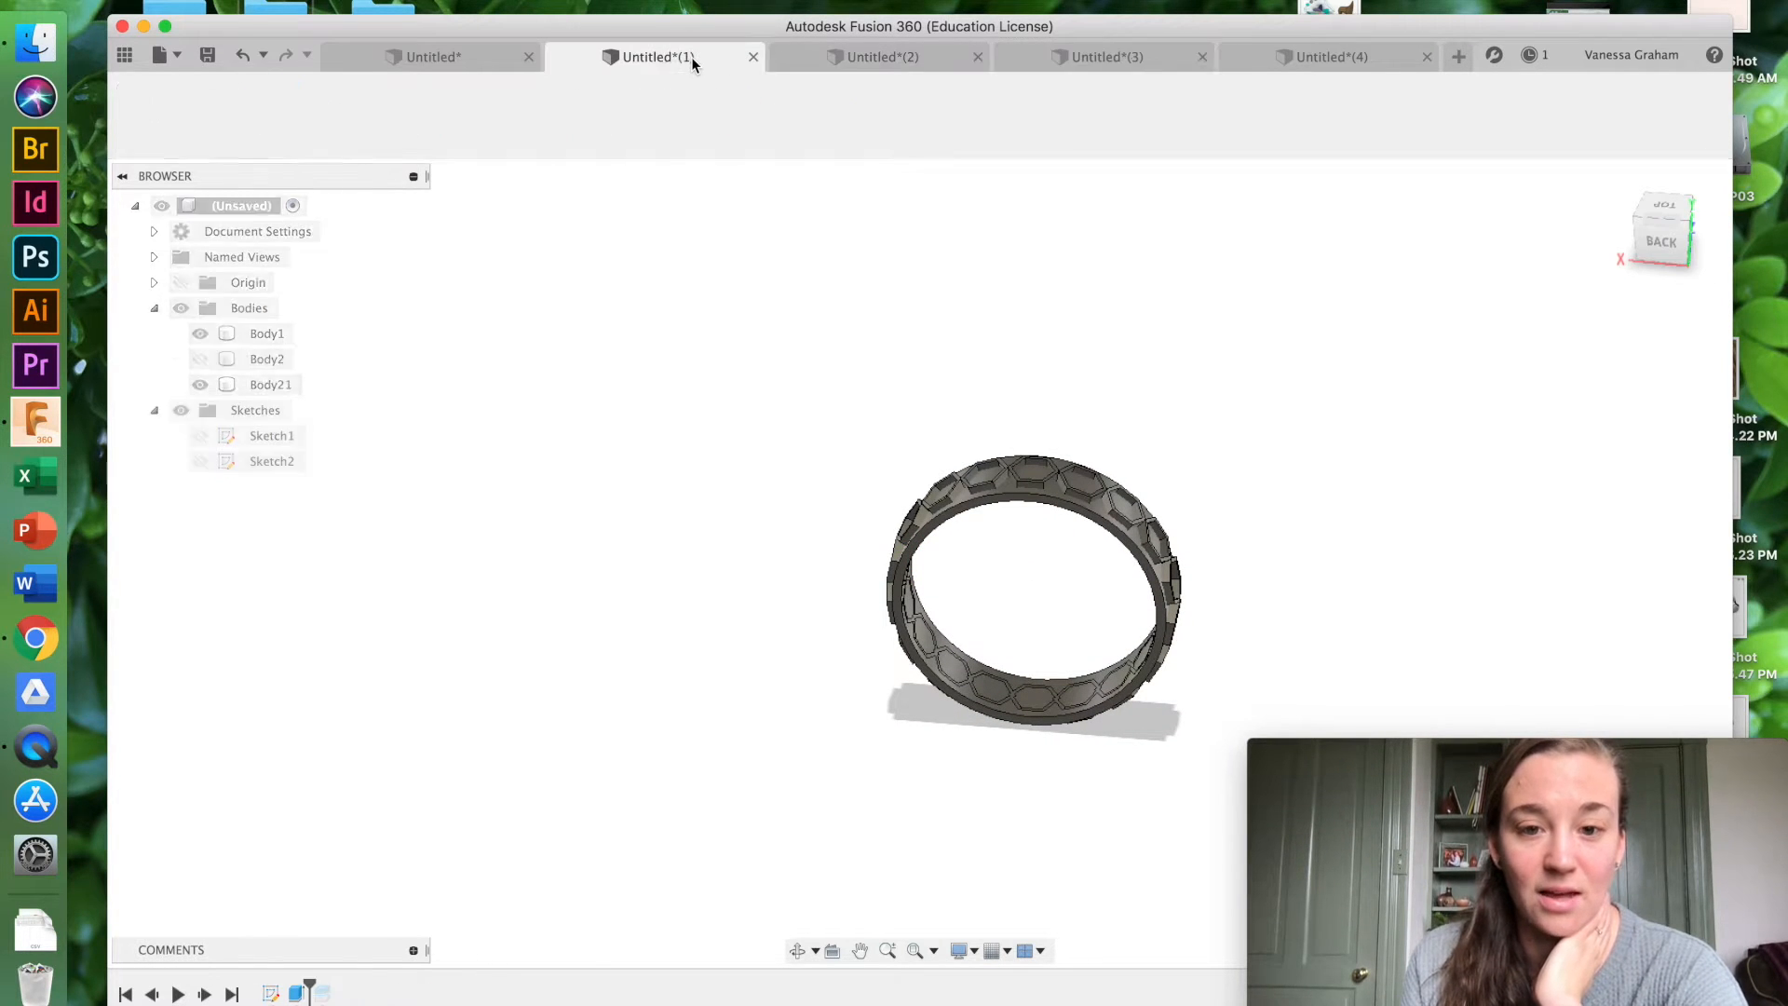
Step: Create a new sketch on the horizontal XZ origin plane, with the ring viewed from above and its width vertical
click(1666, 209)
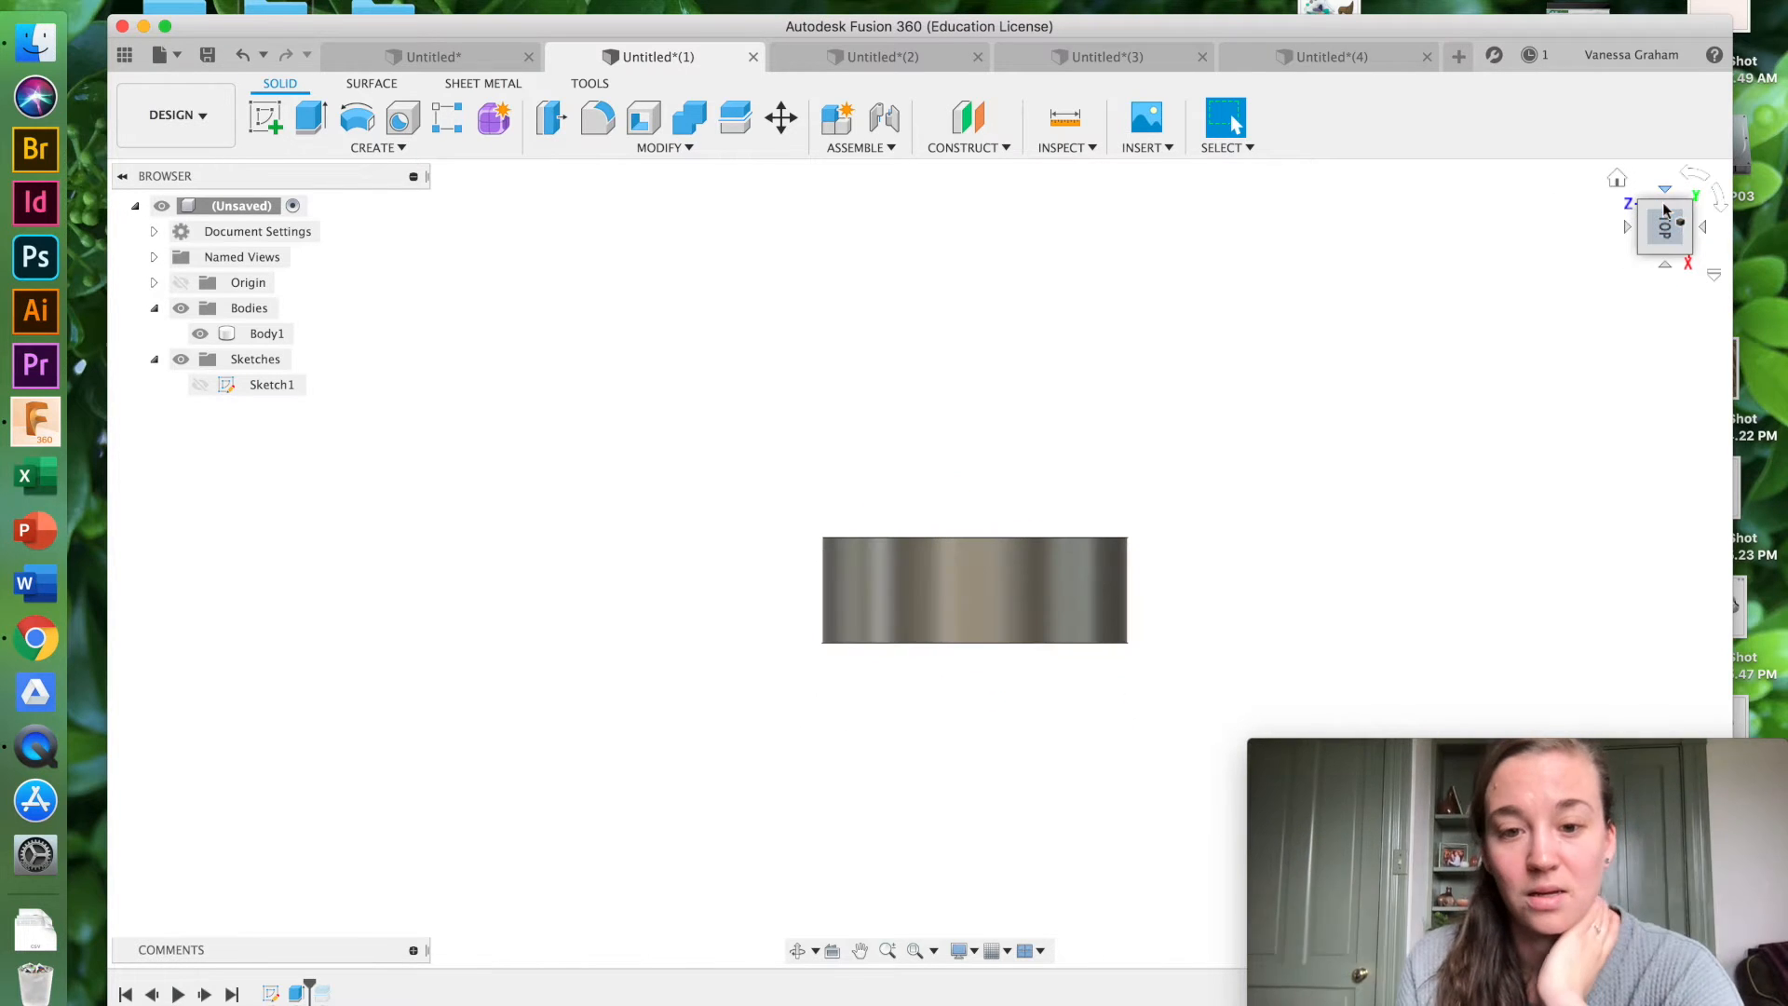
click(938, 554)
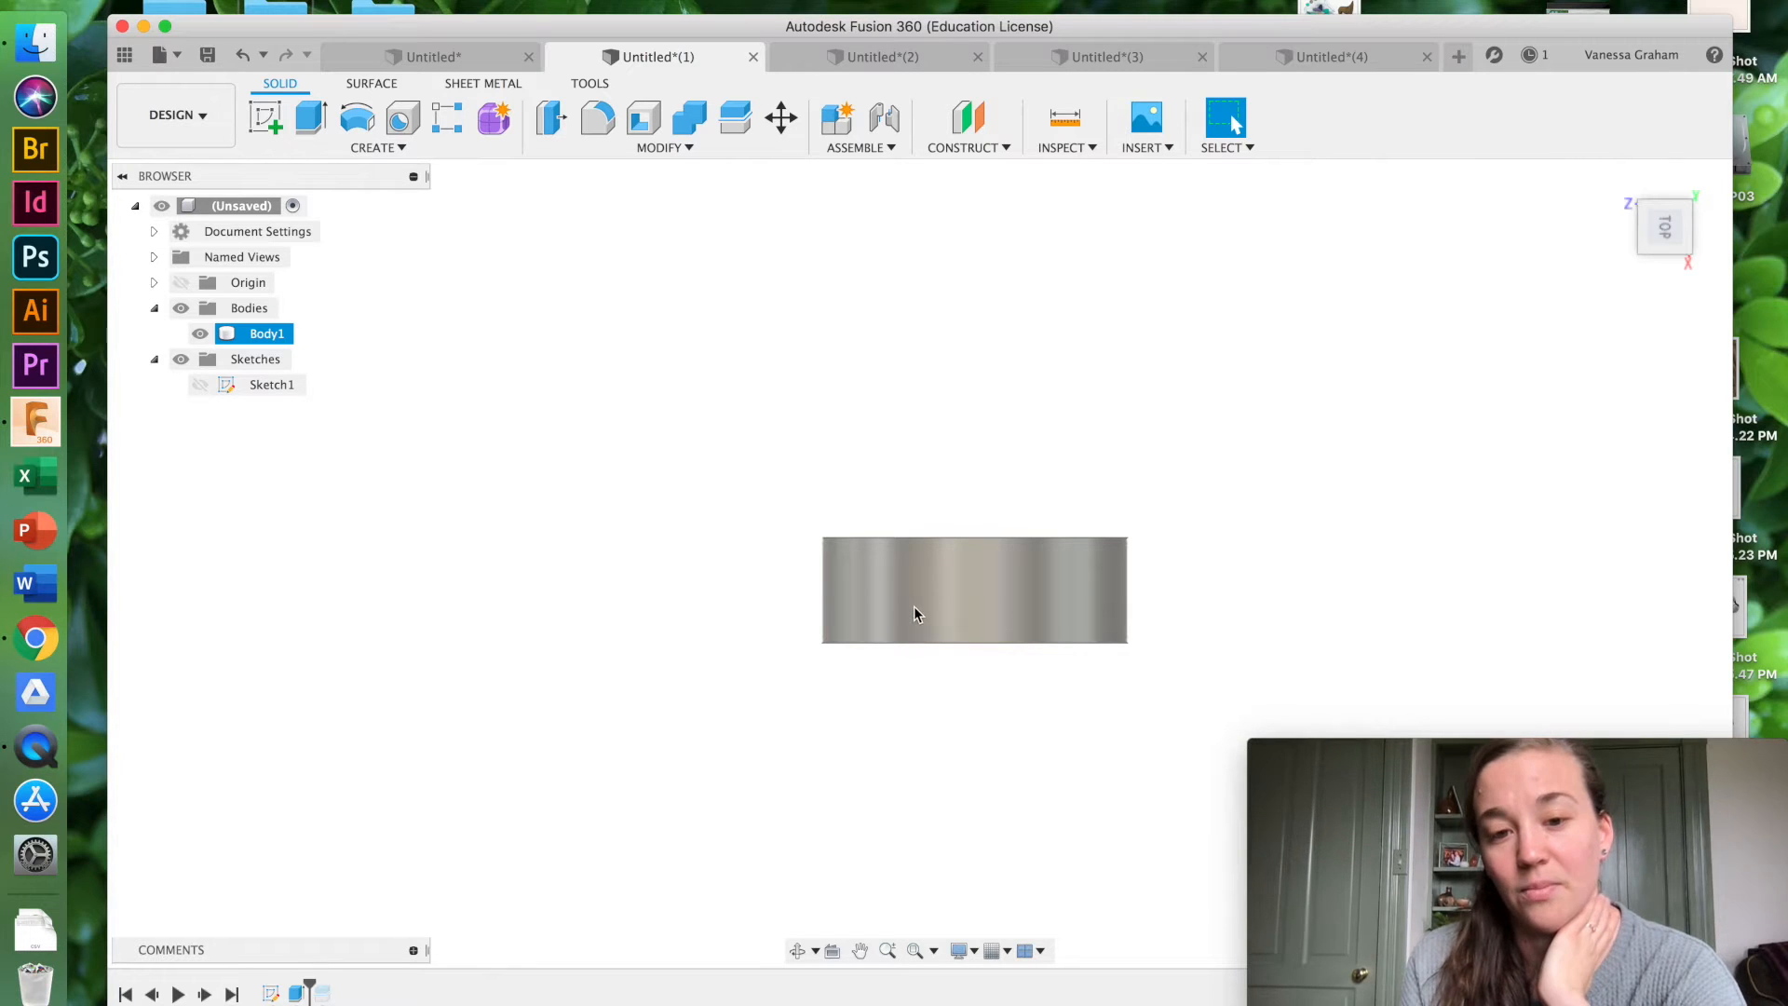
click(547, 343)
click(376, 149)
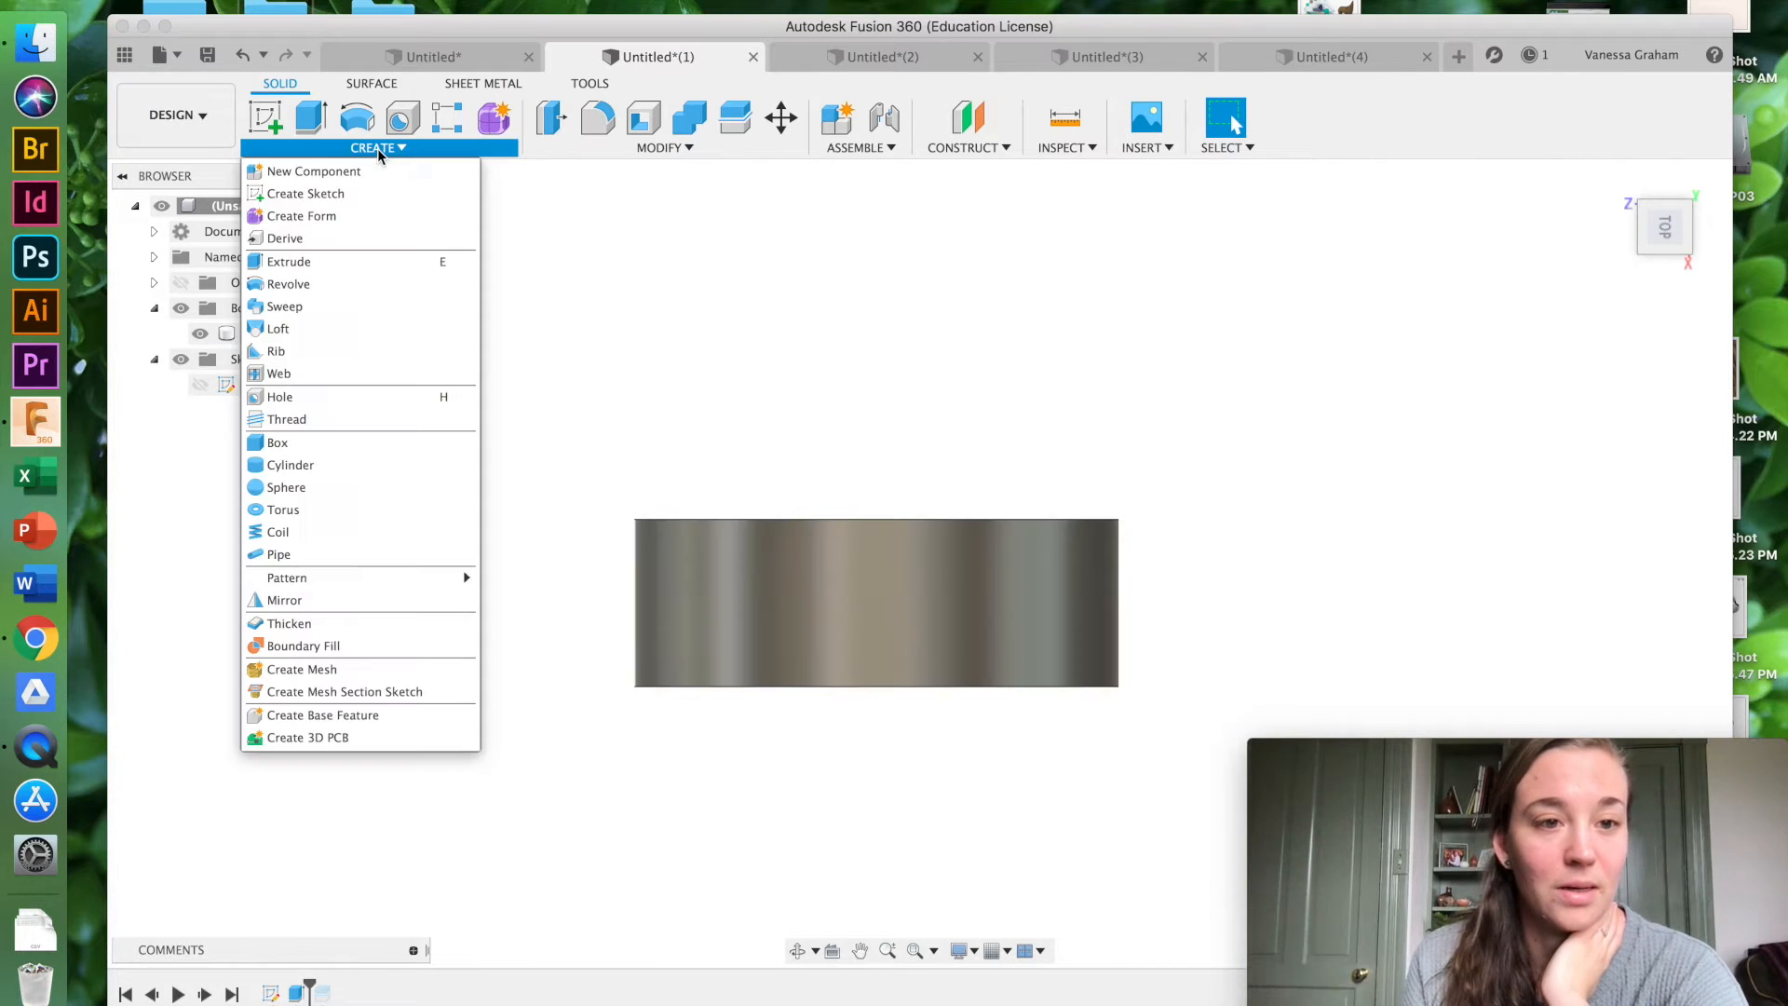
click(343, 193)
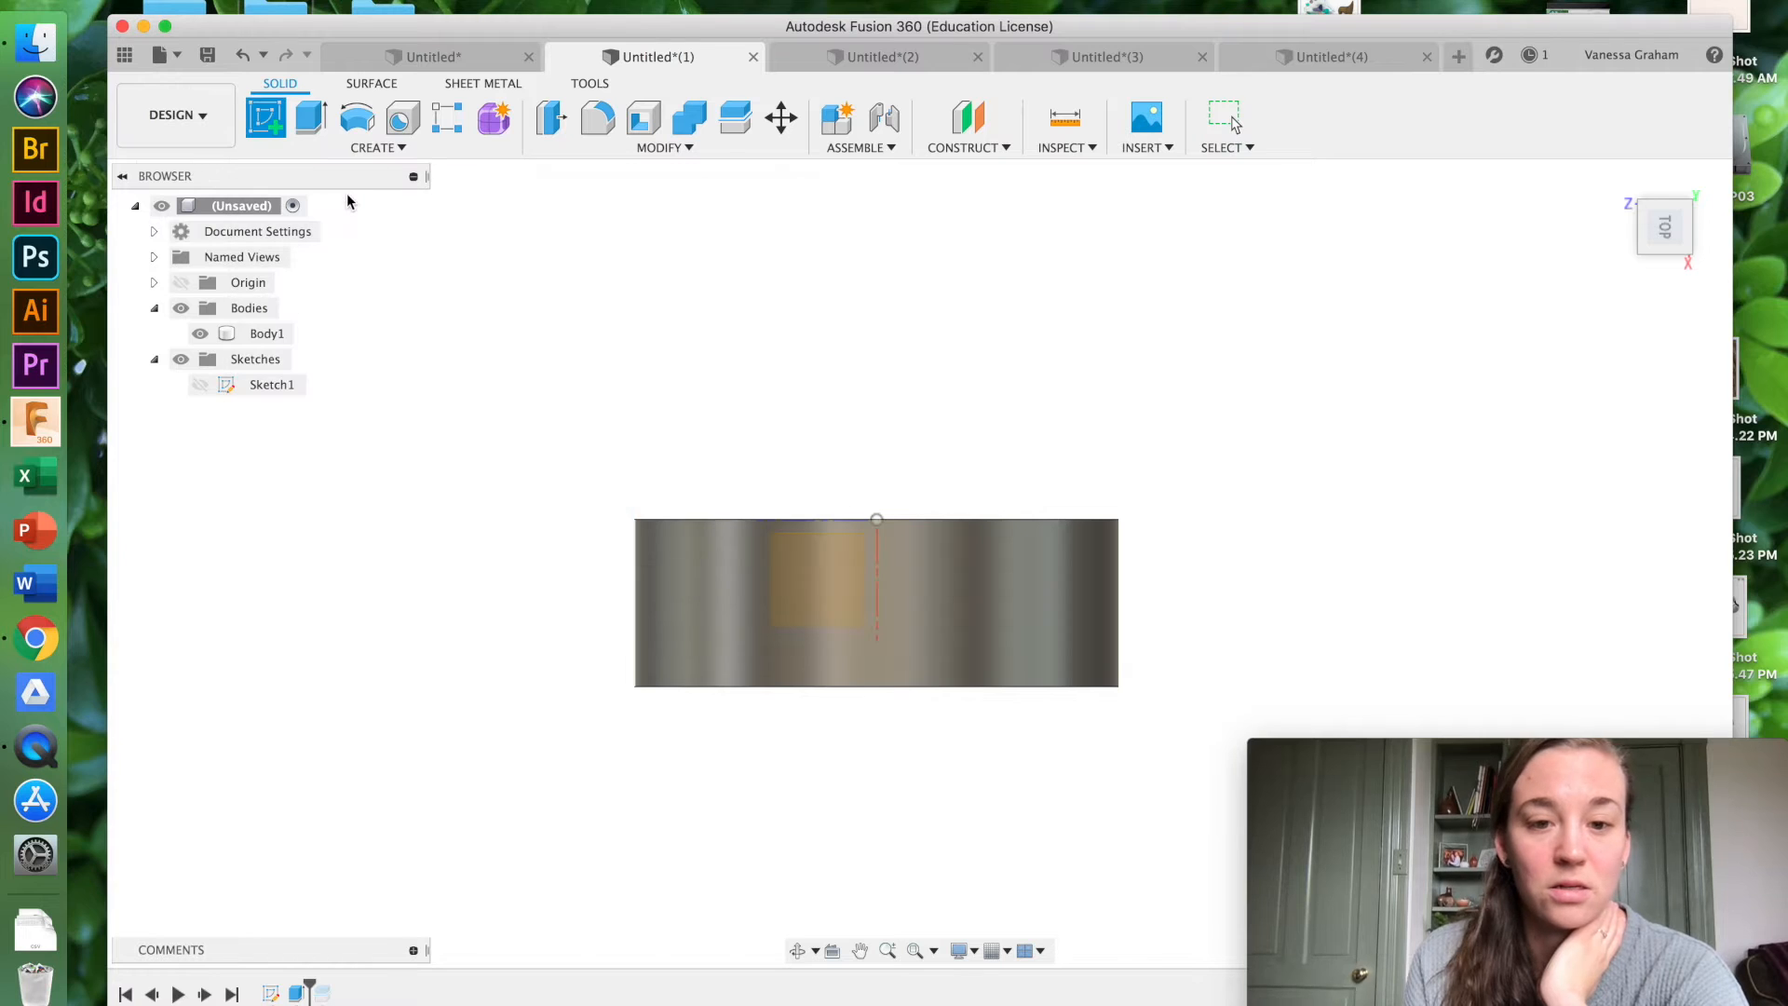
click(791, 597)
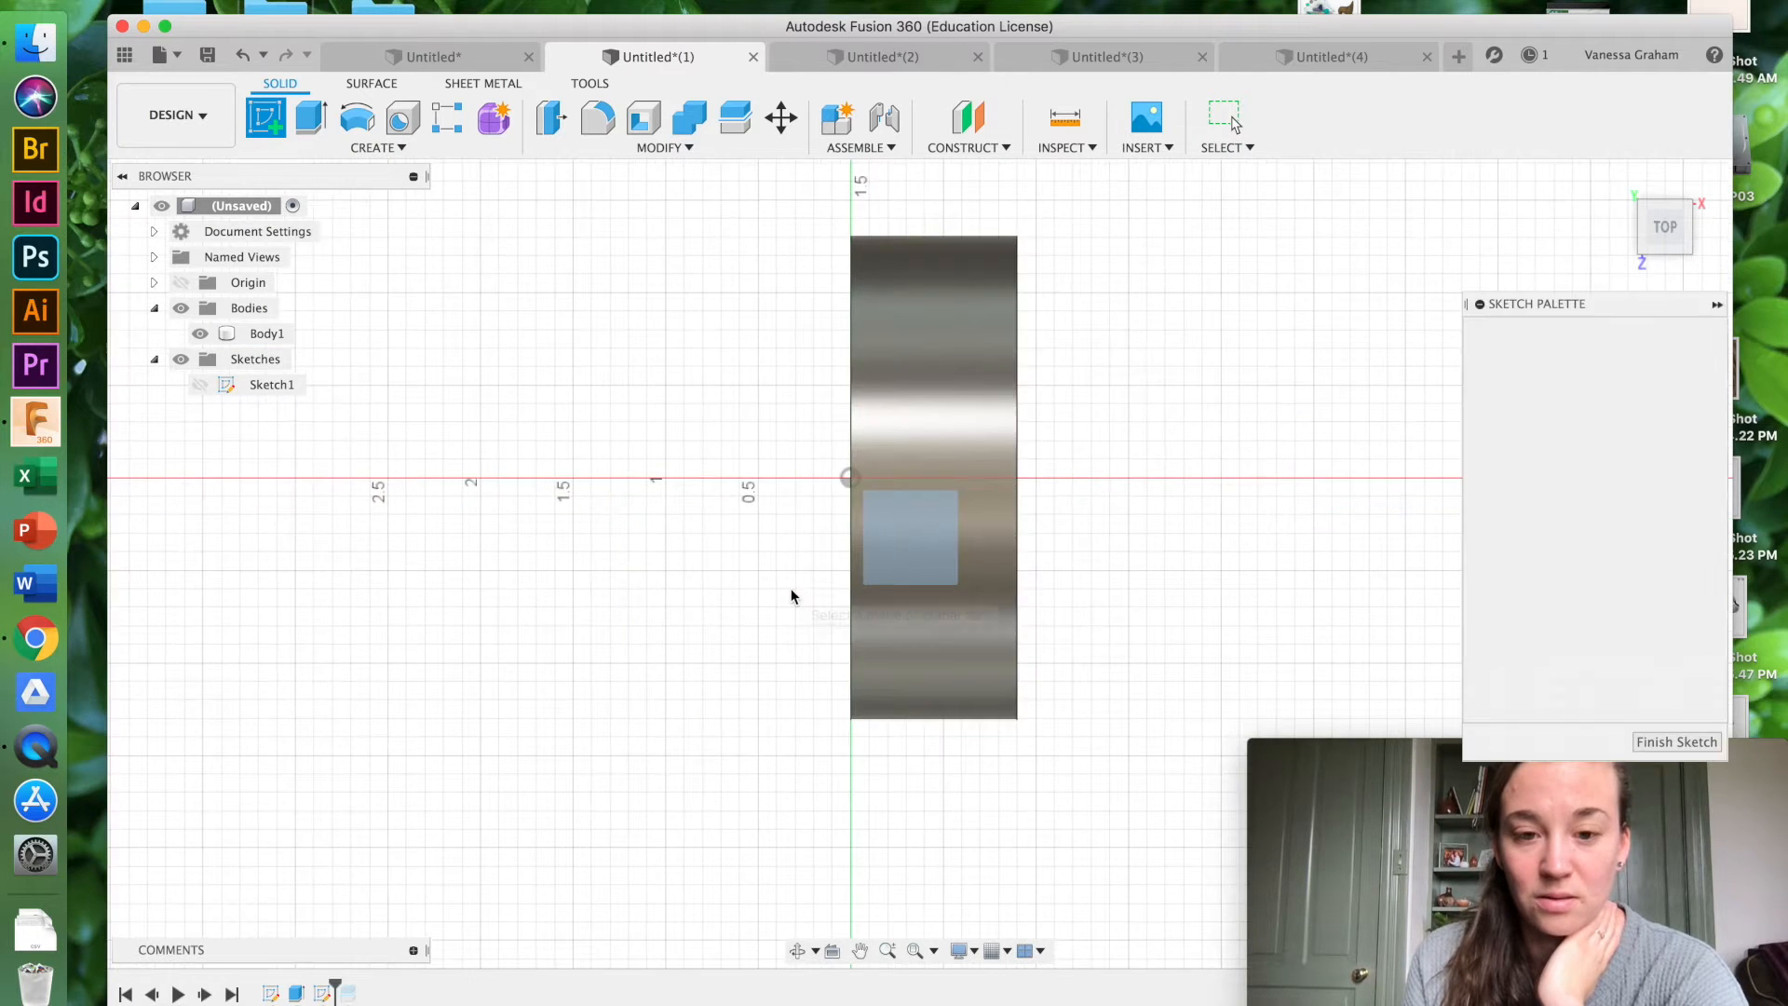
click(1695, 177)
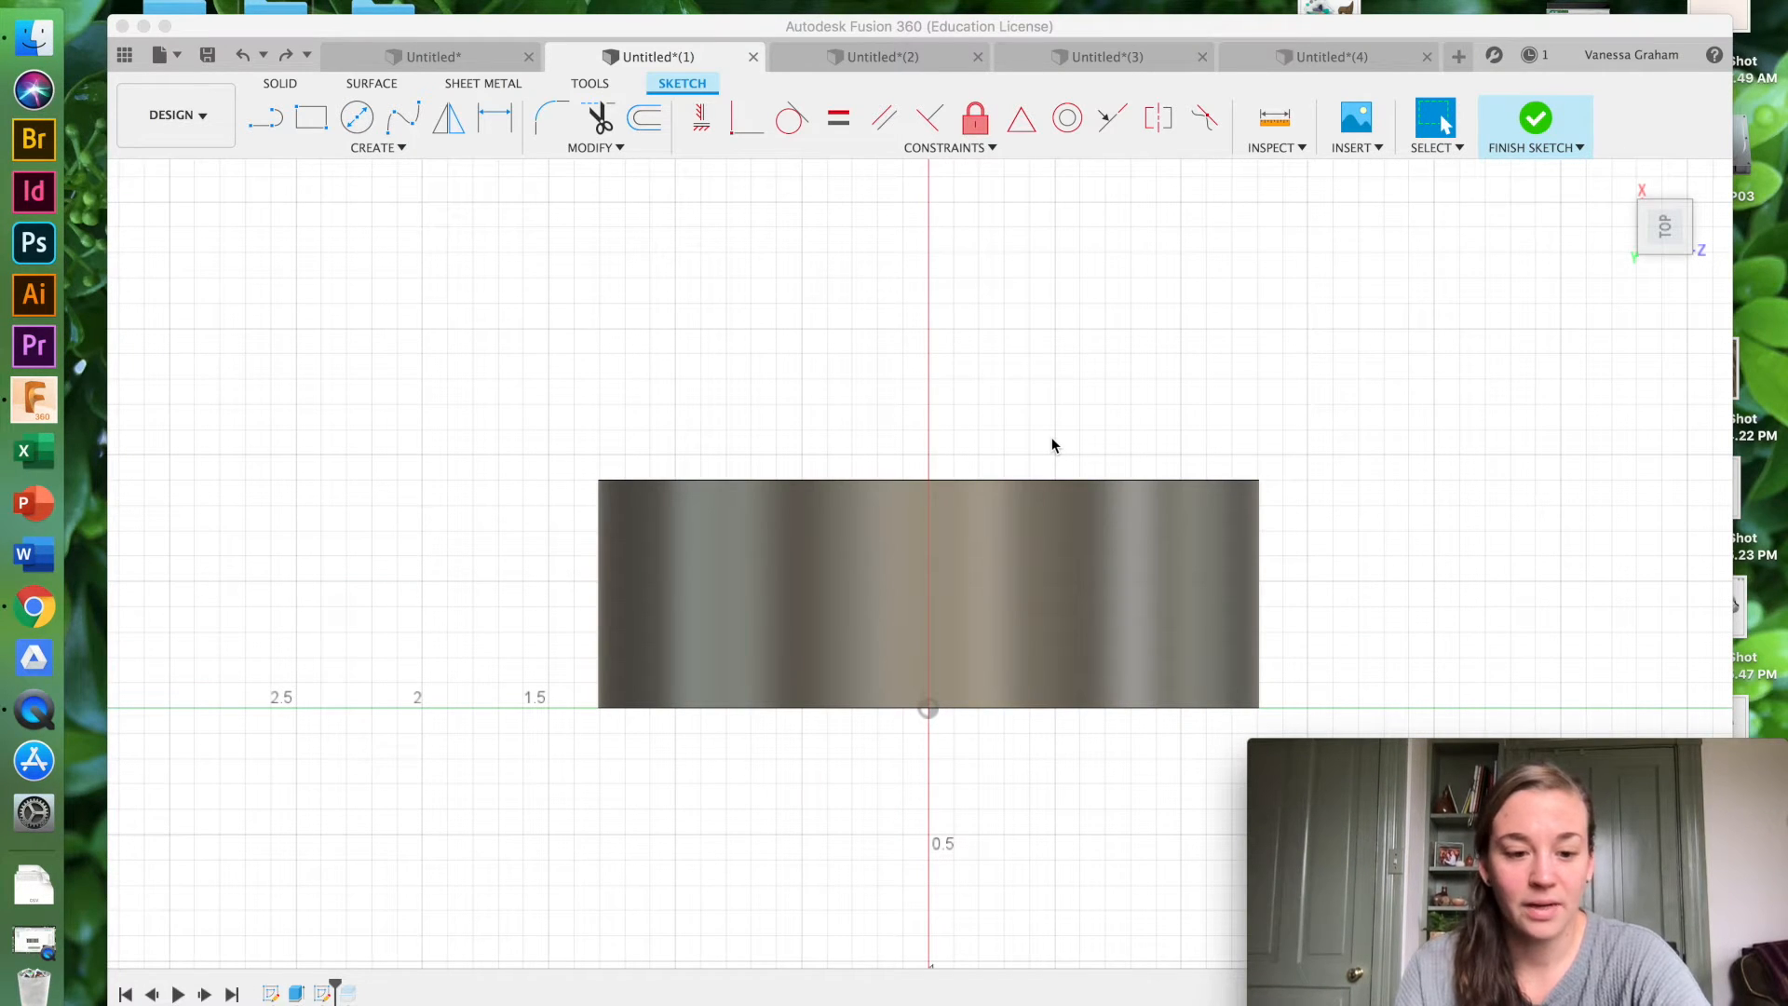
click(1052, 442)
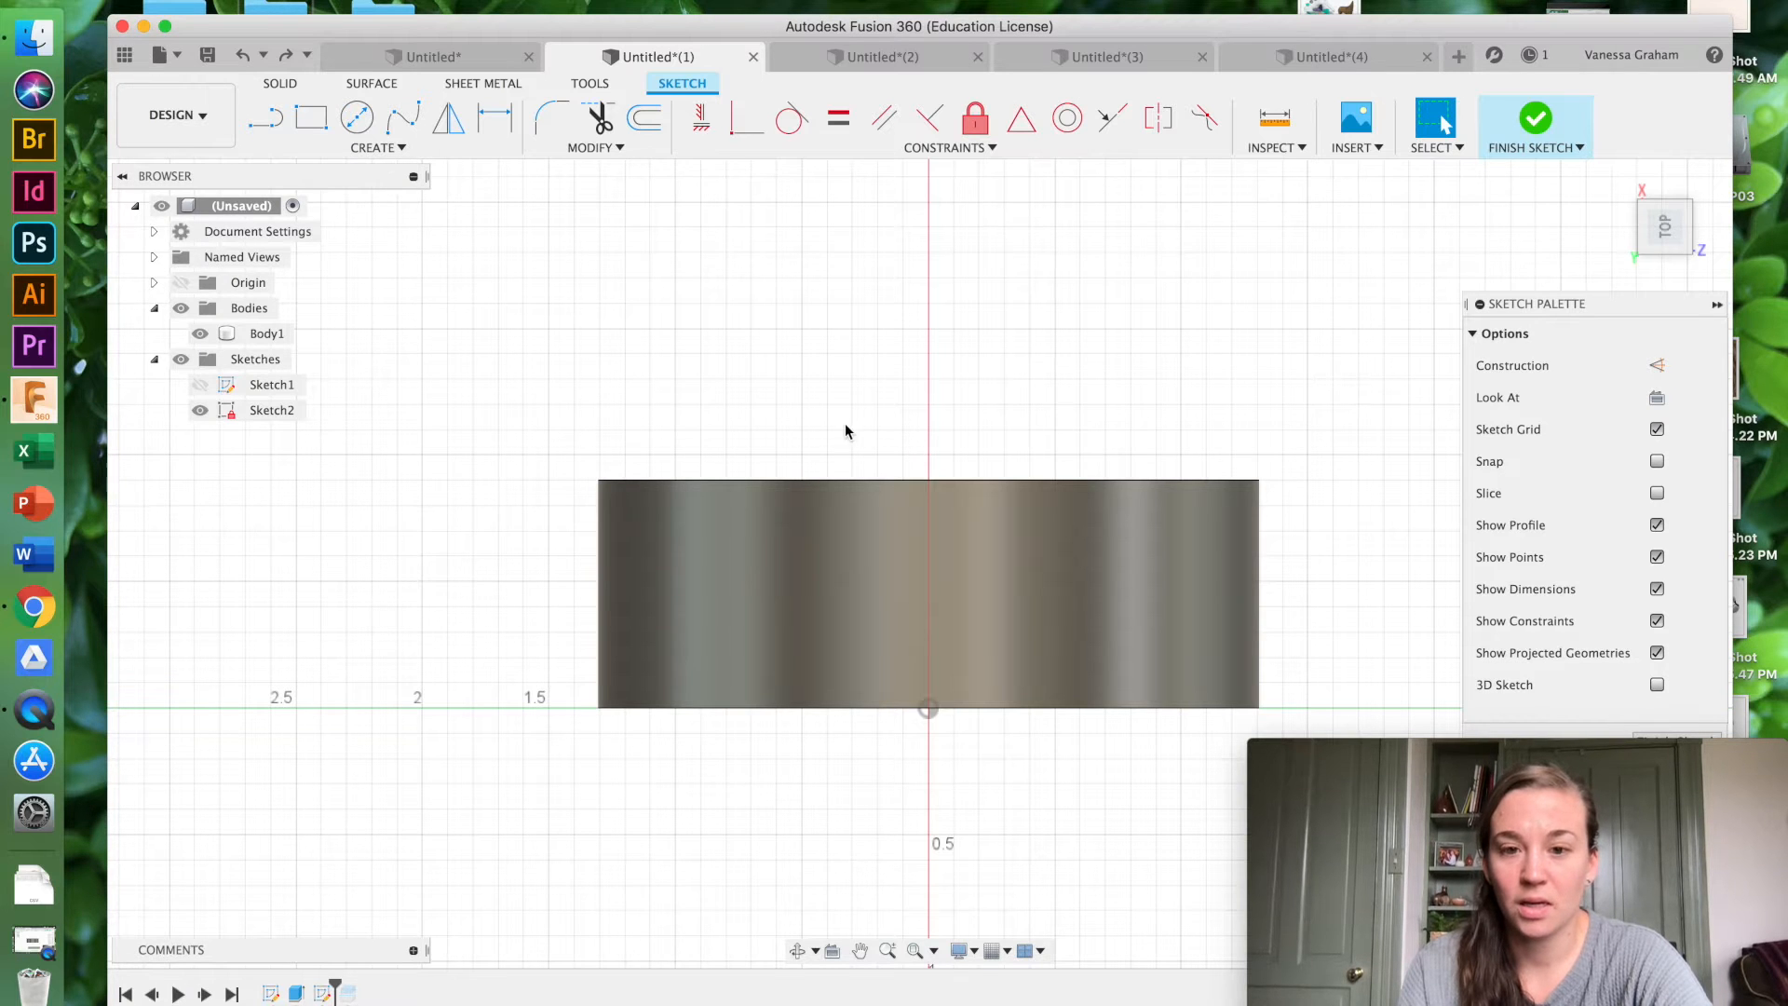
Step: Sketch a six-sided circumscribed polygon centred on the ring band's middle axis, with two corners pointing towards the band's edges
scroll(846, 425, right, 3)
scroll(846, 425, up, 3)
scroll(758, 385, down, 1)
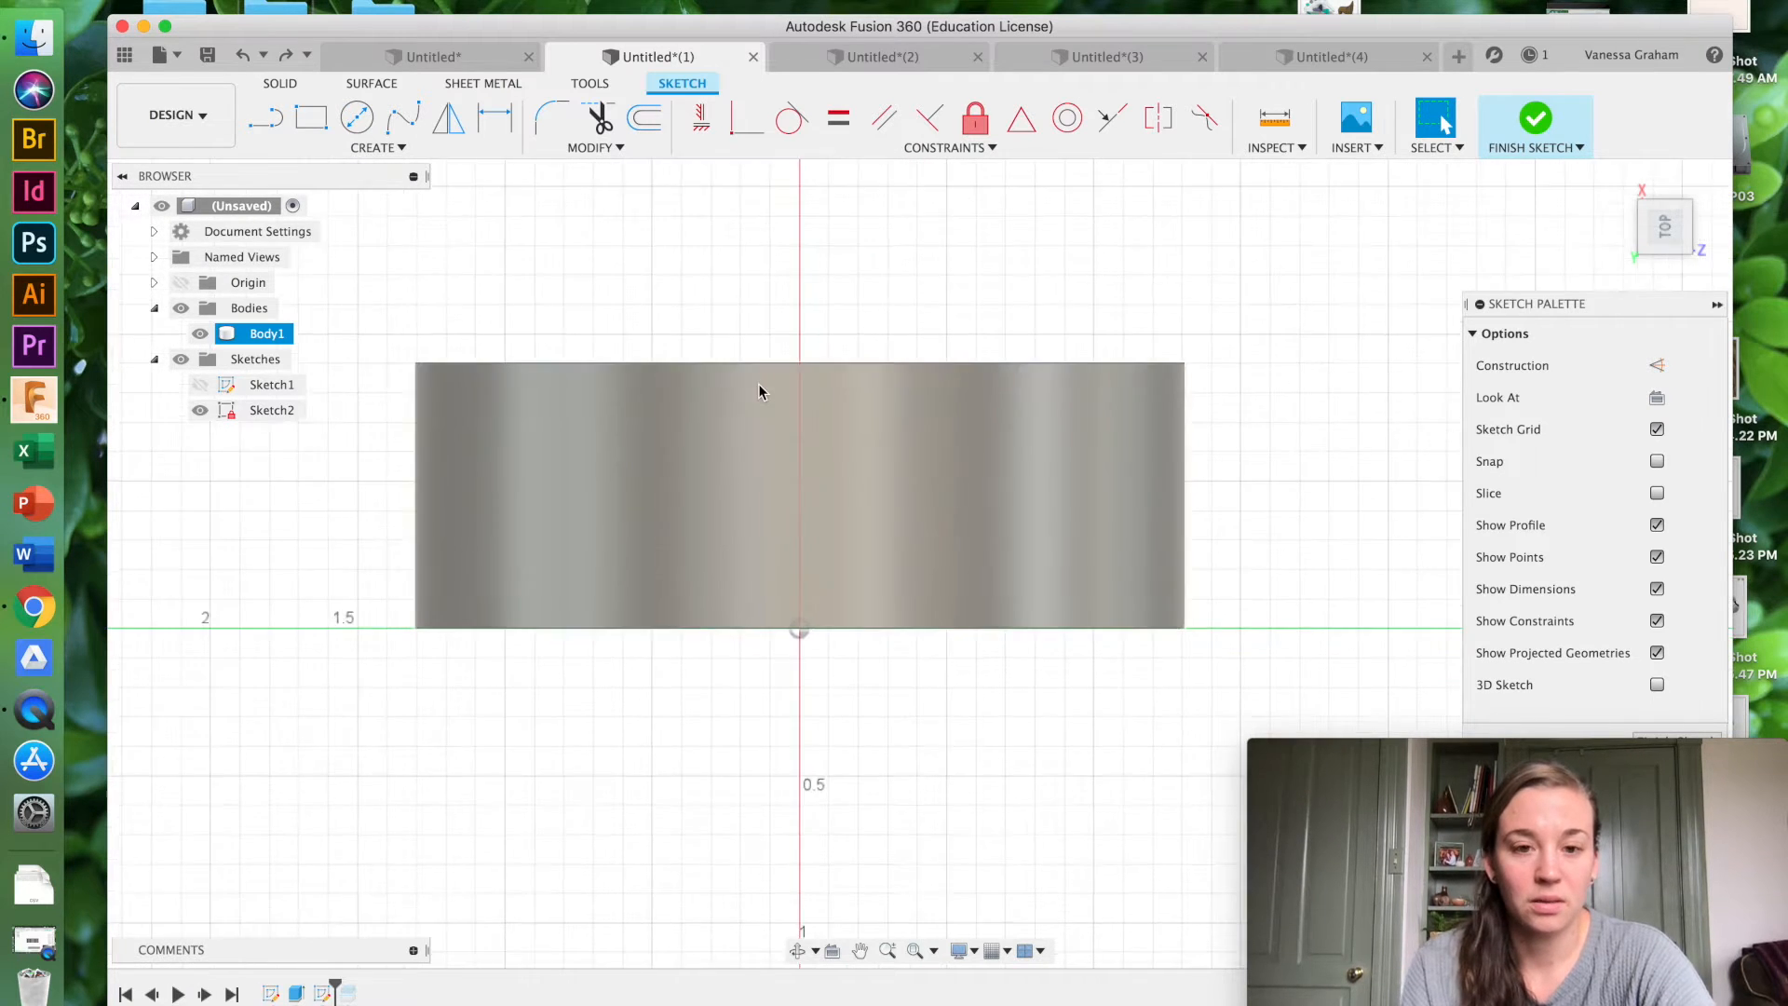
scroll(758, 384, down, 2)
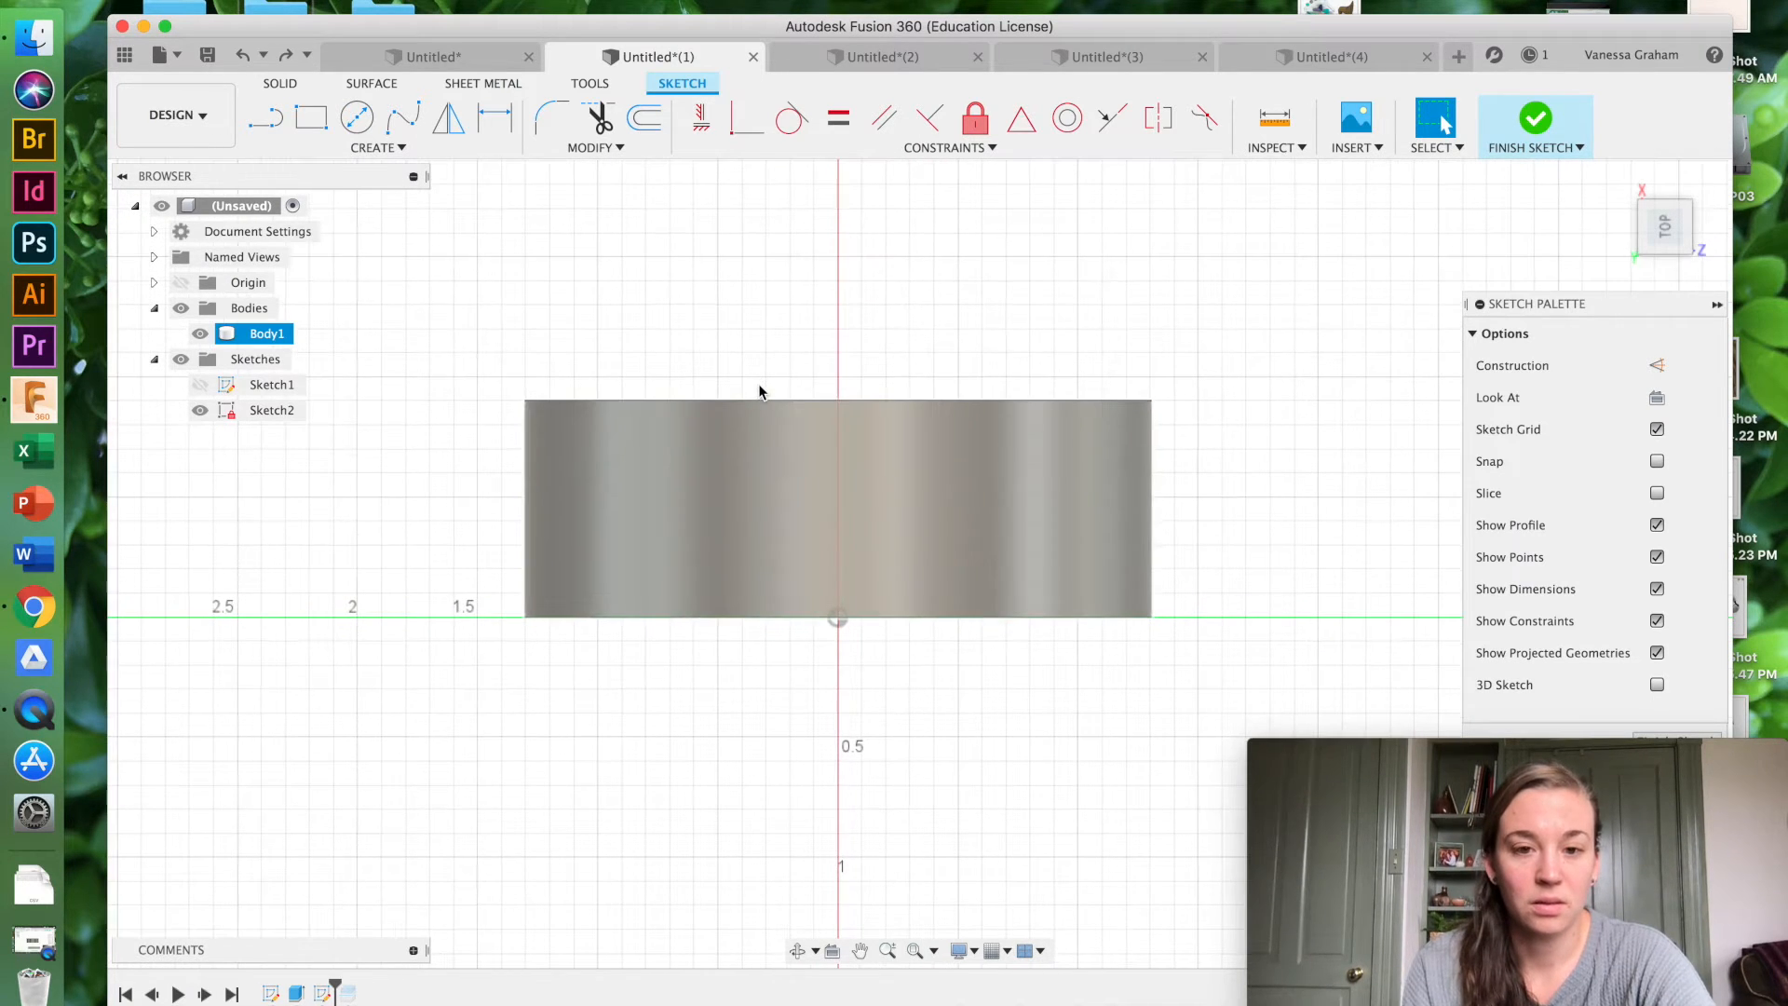
click(362, 132)
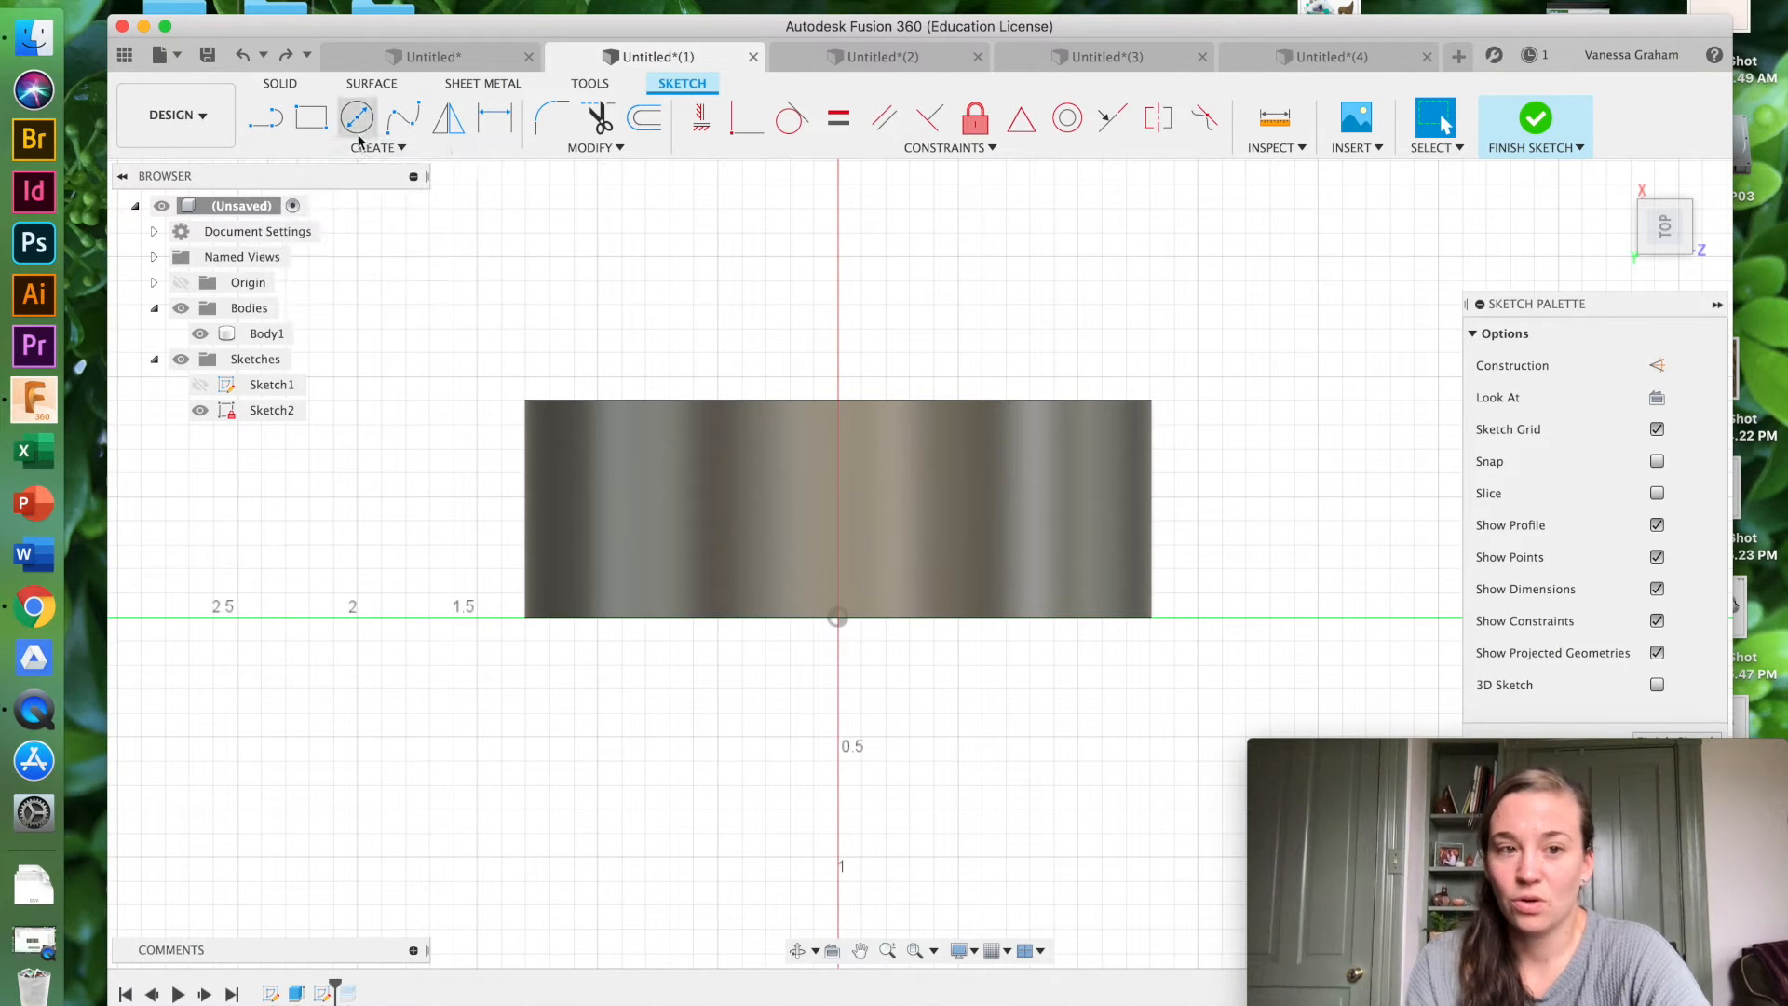
click(381, 149)
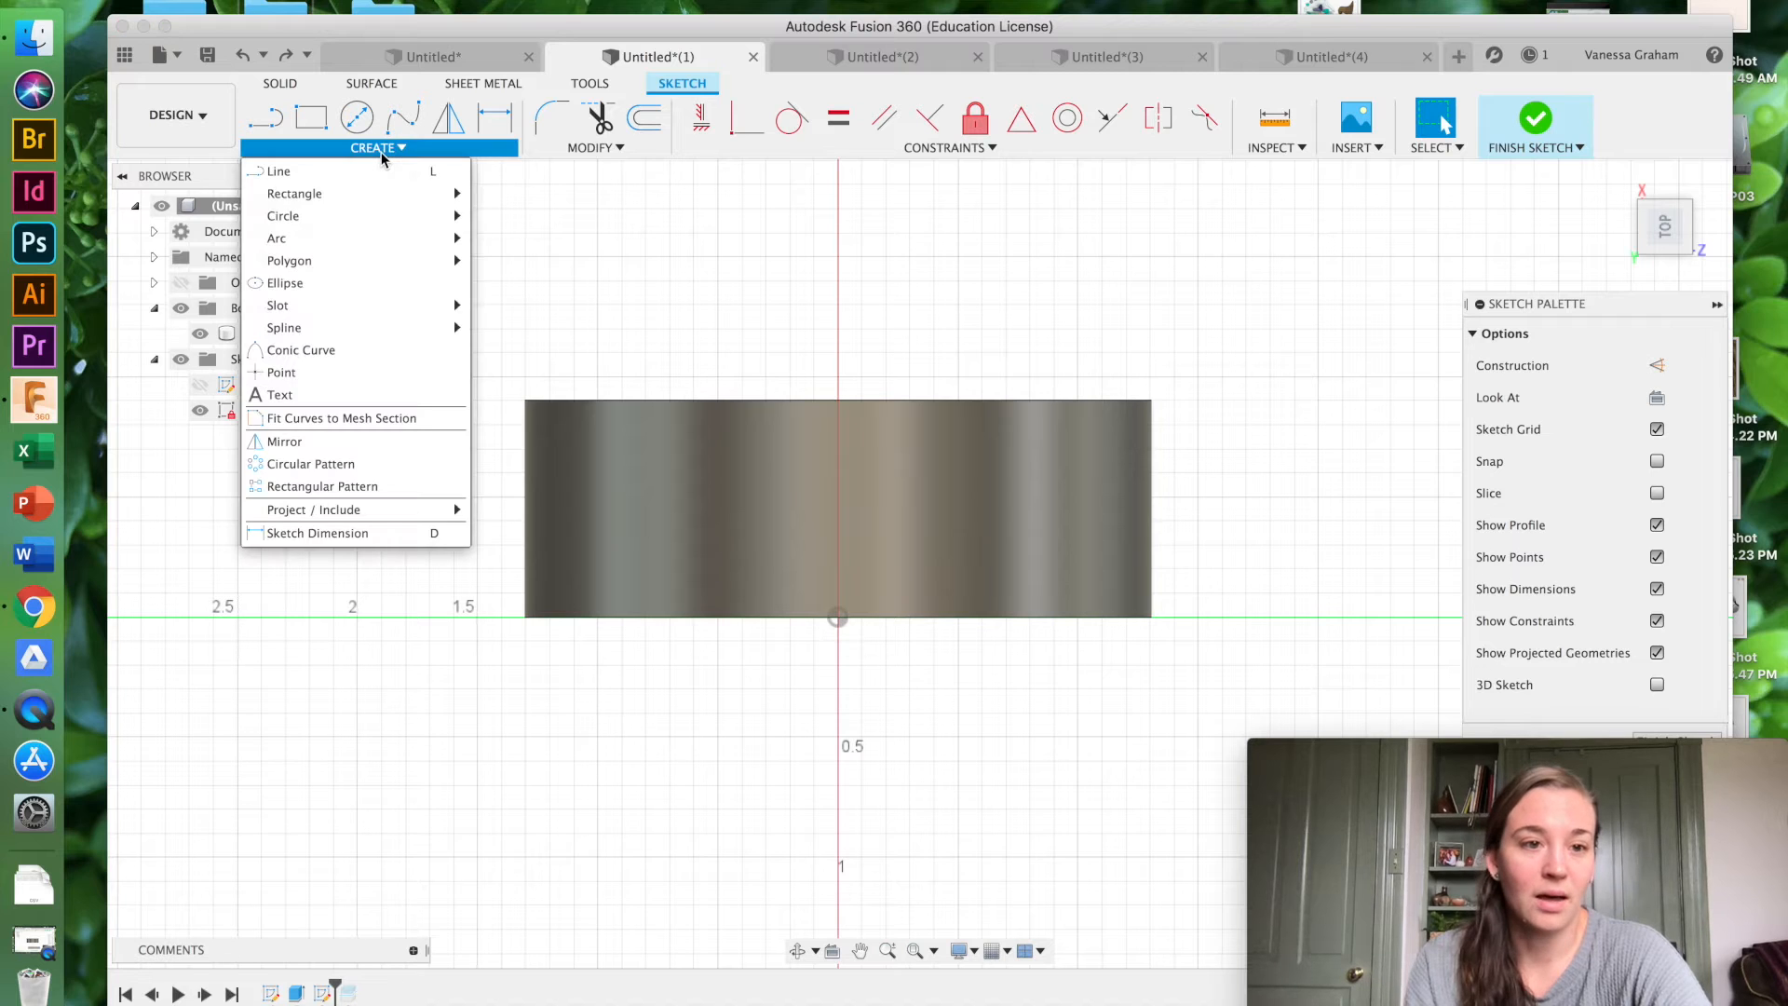
mouse_move(284, 243)
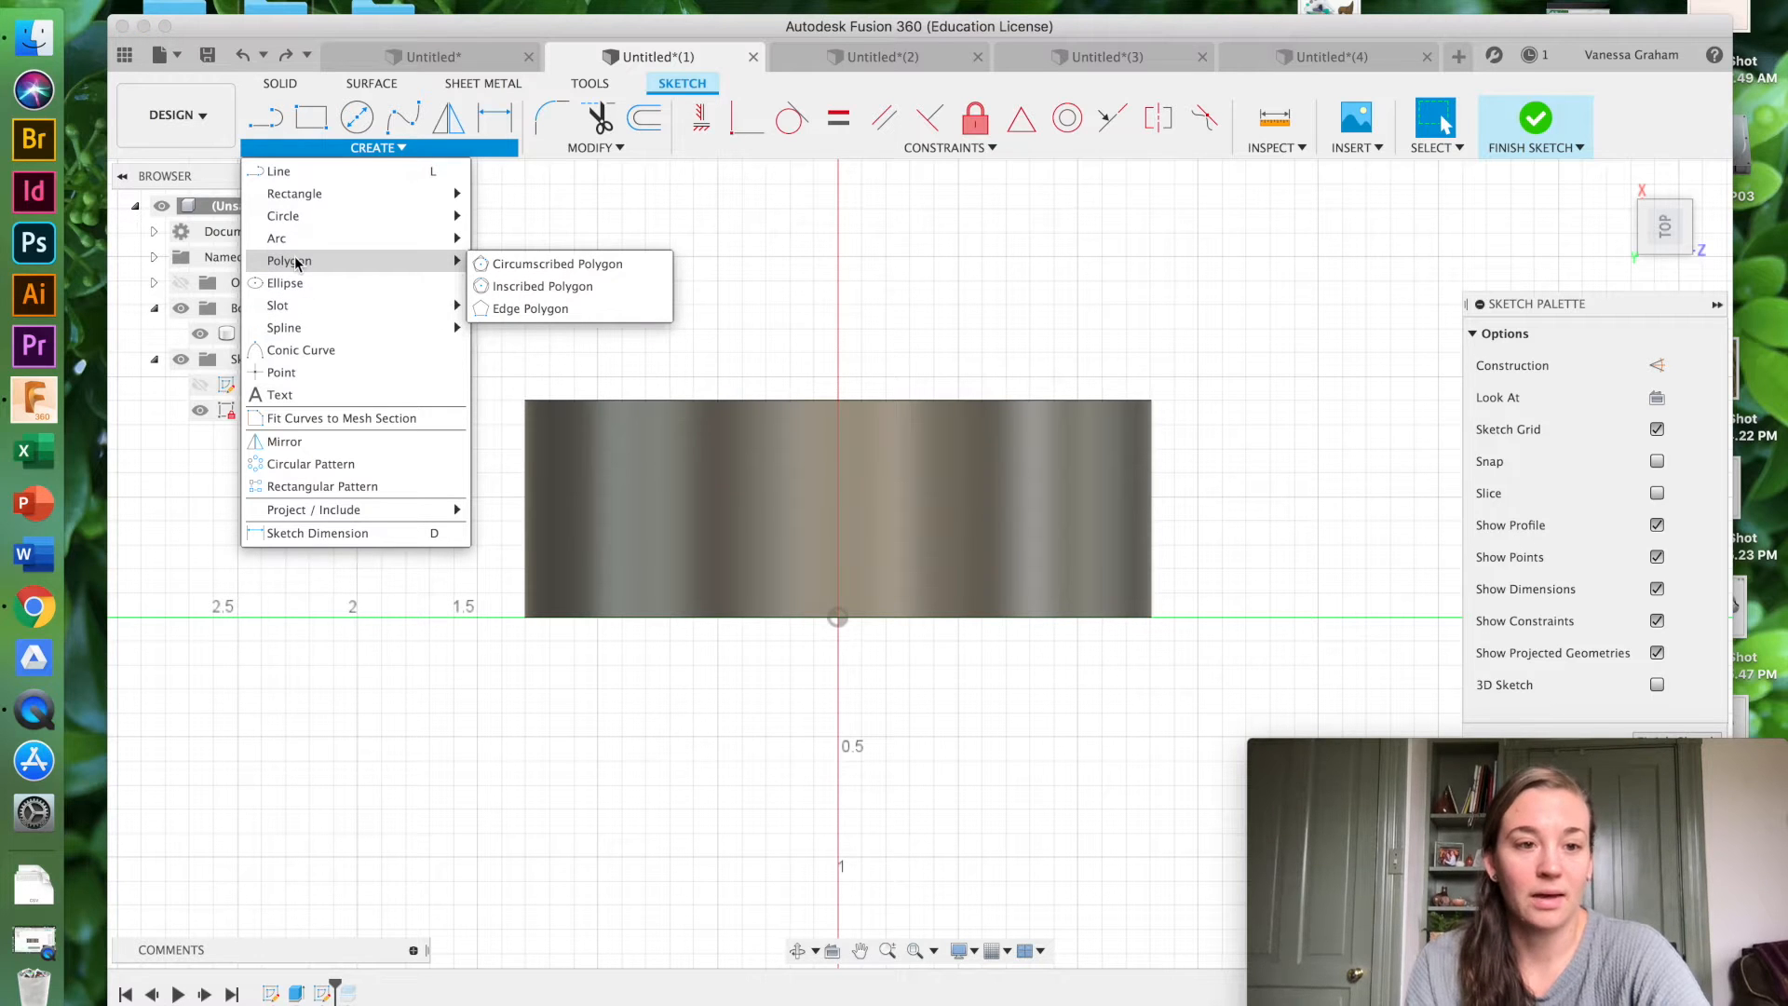
click(594, 270)
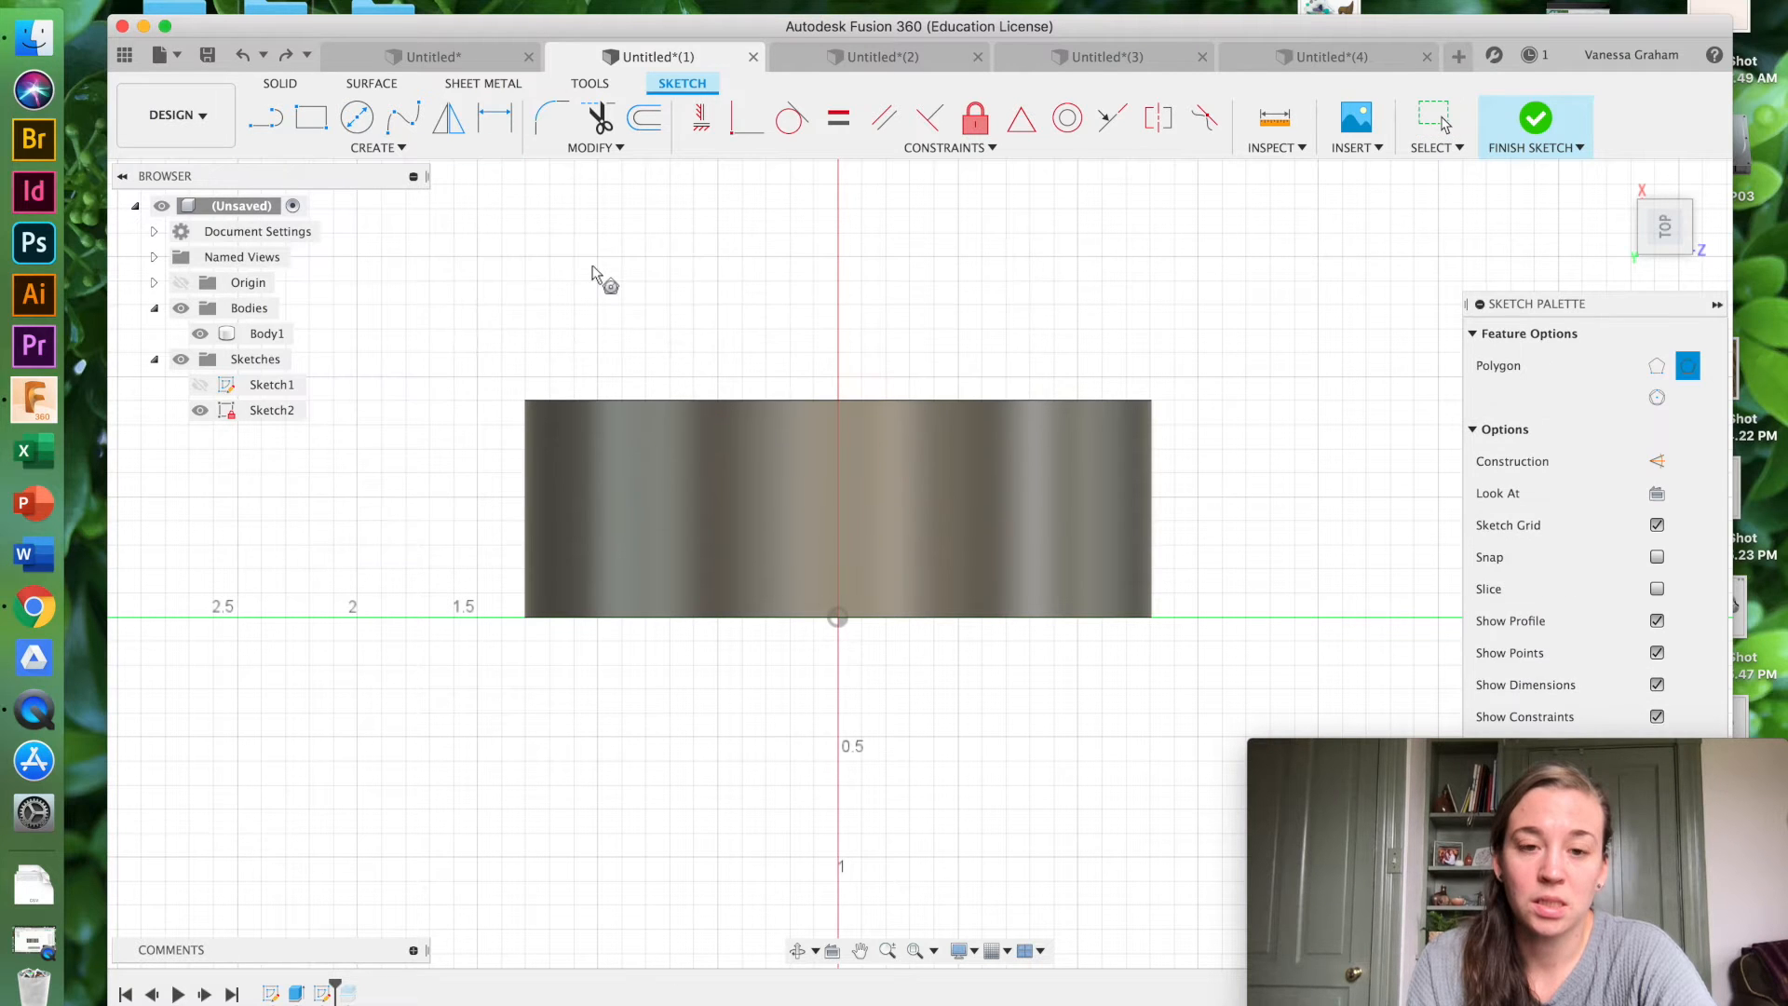
click(837, 515)
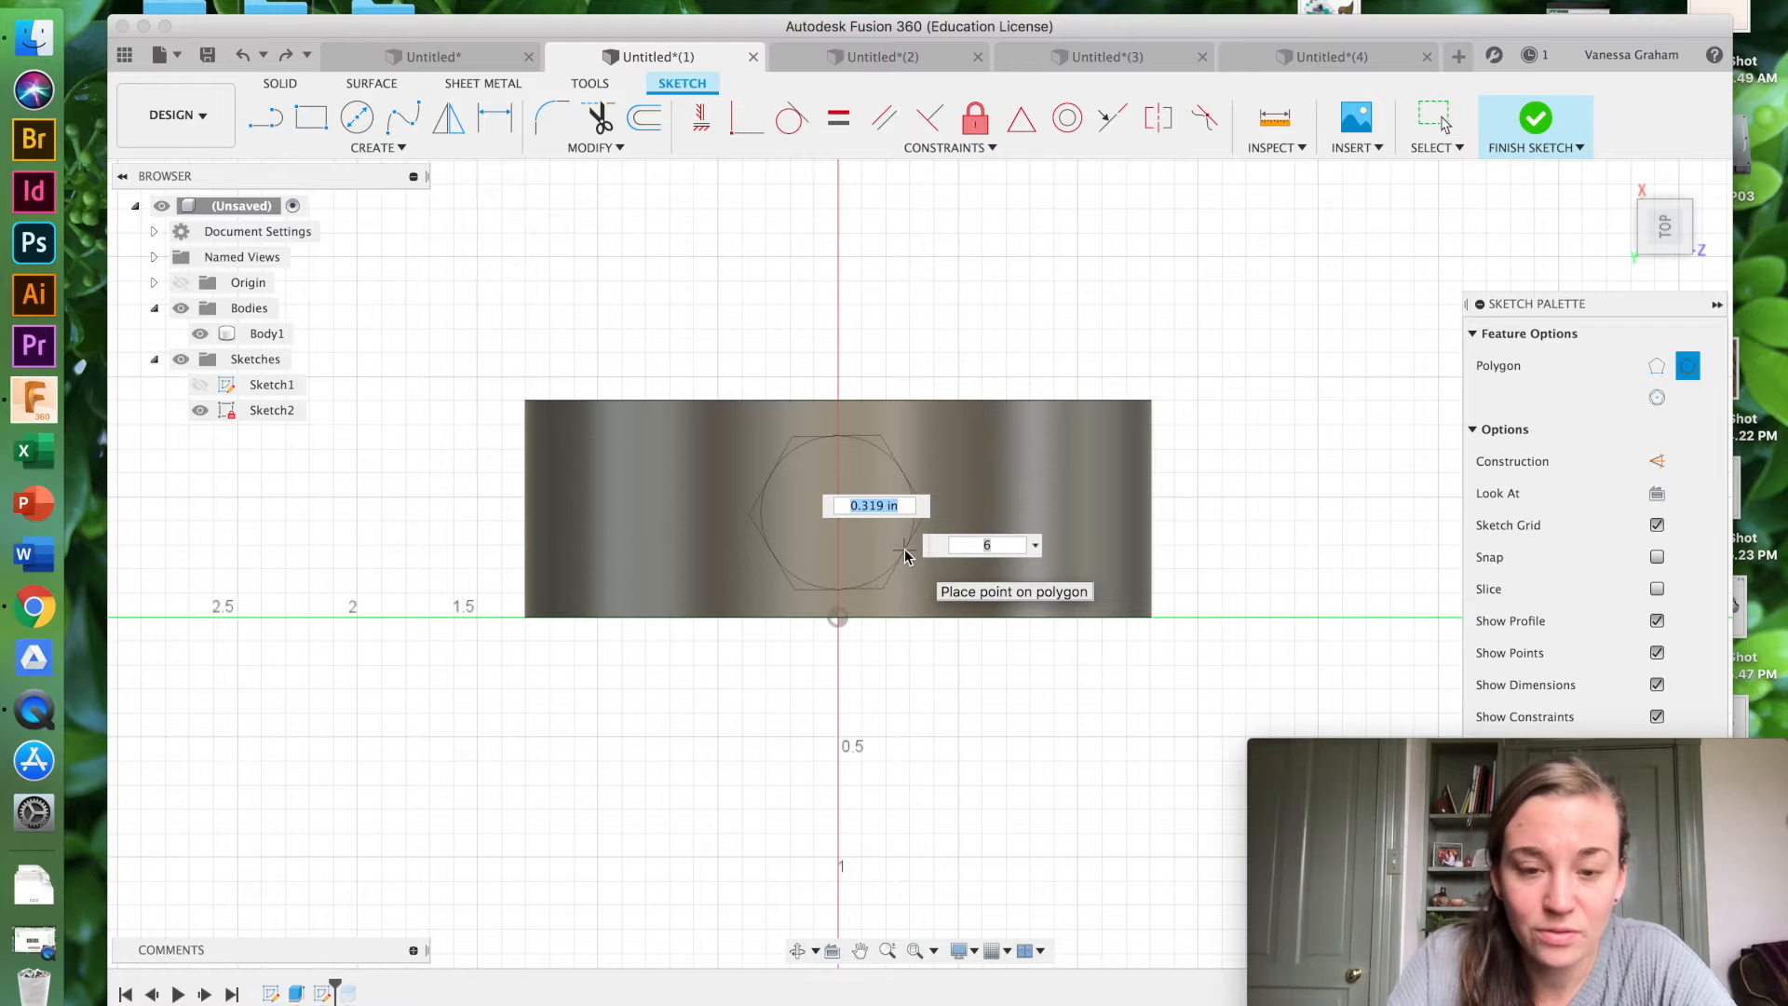
click(994, 545)
key(Return)
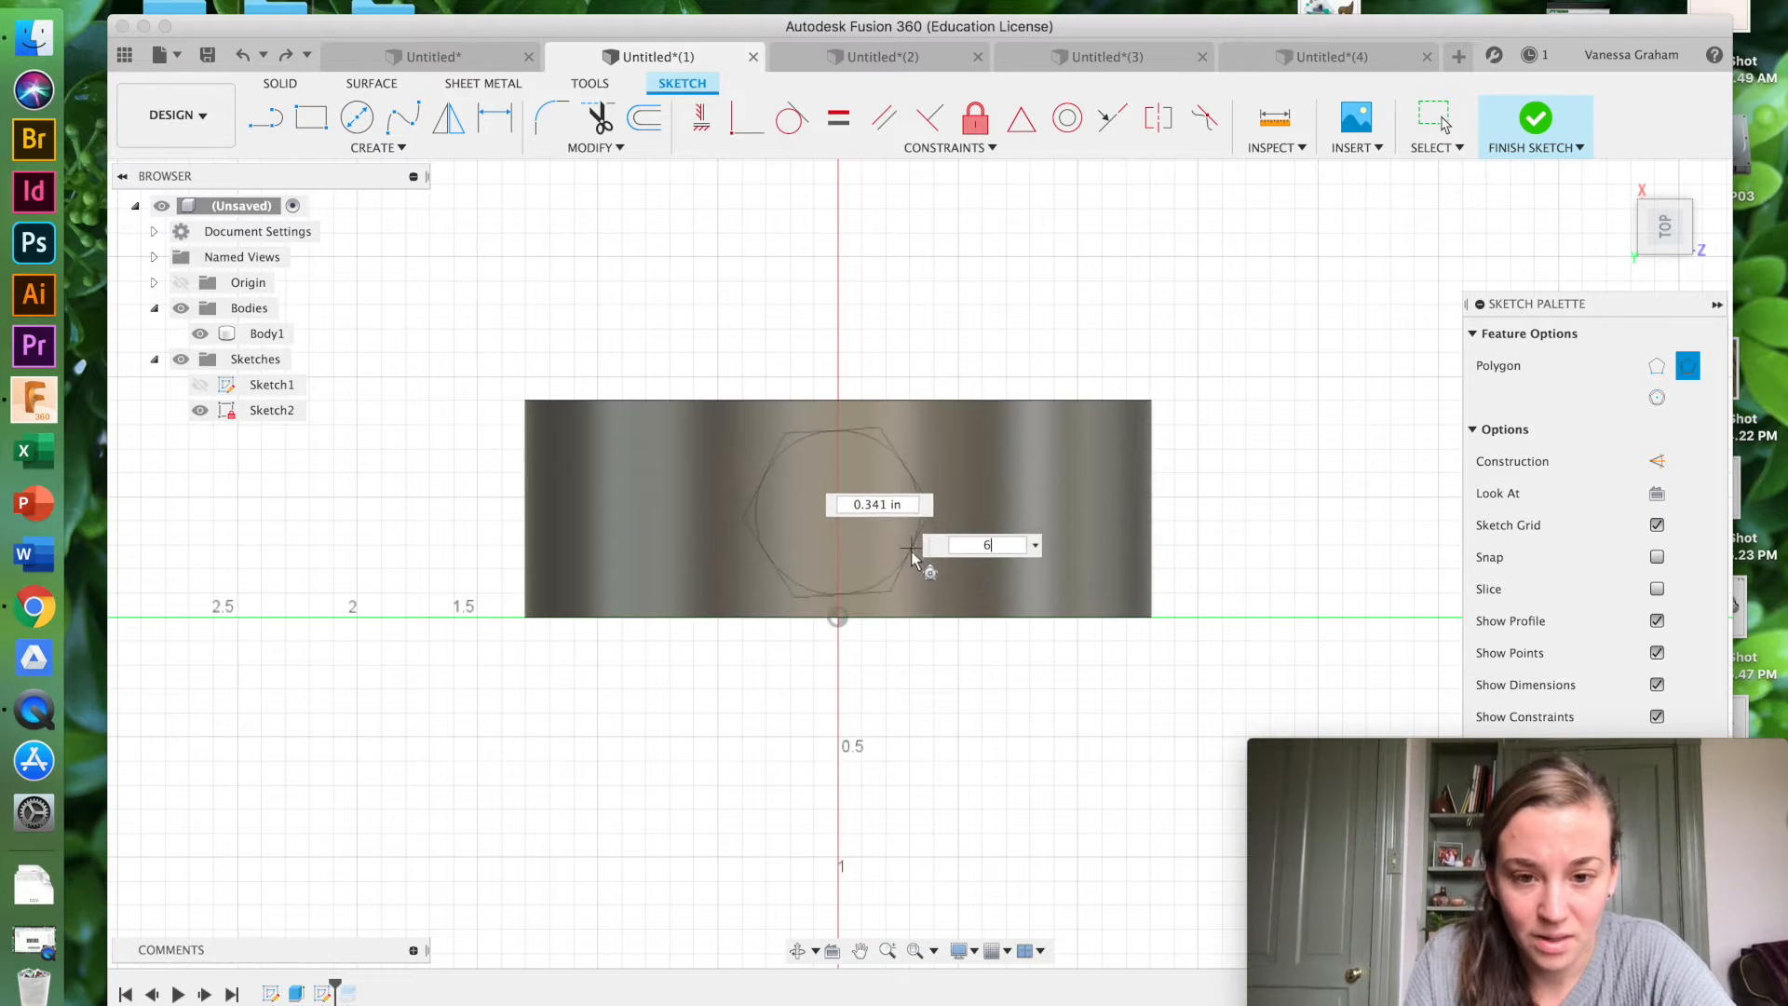
click(877, 584)
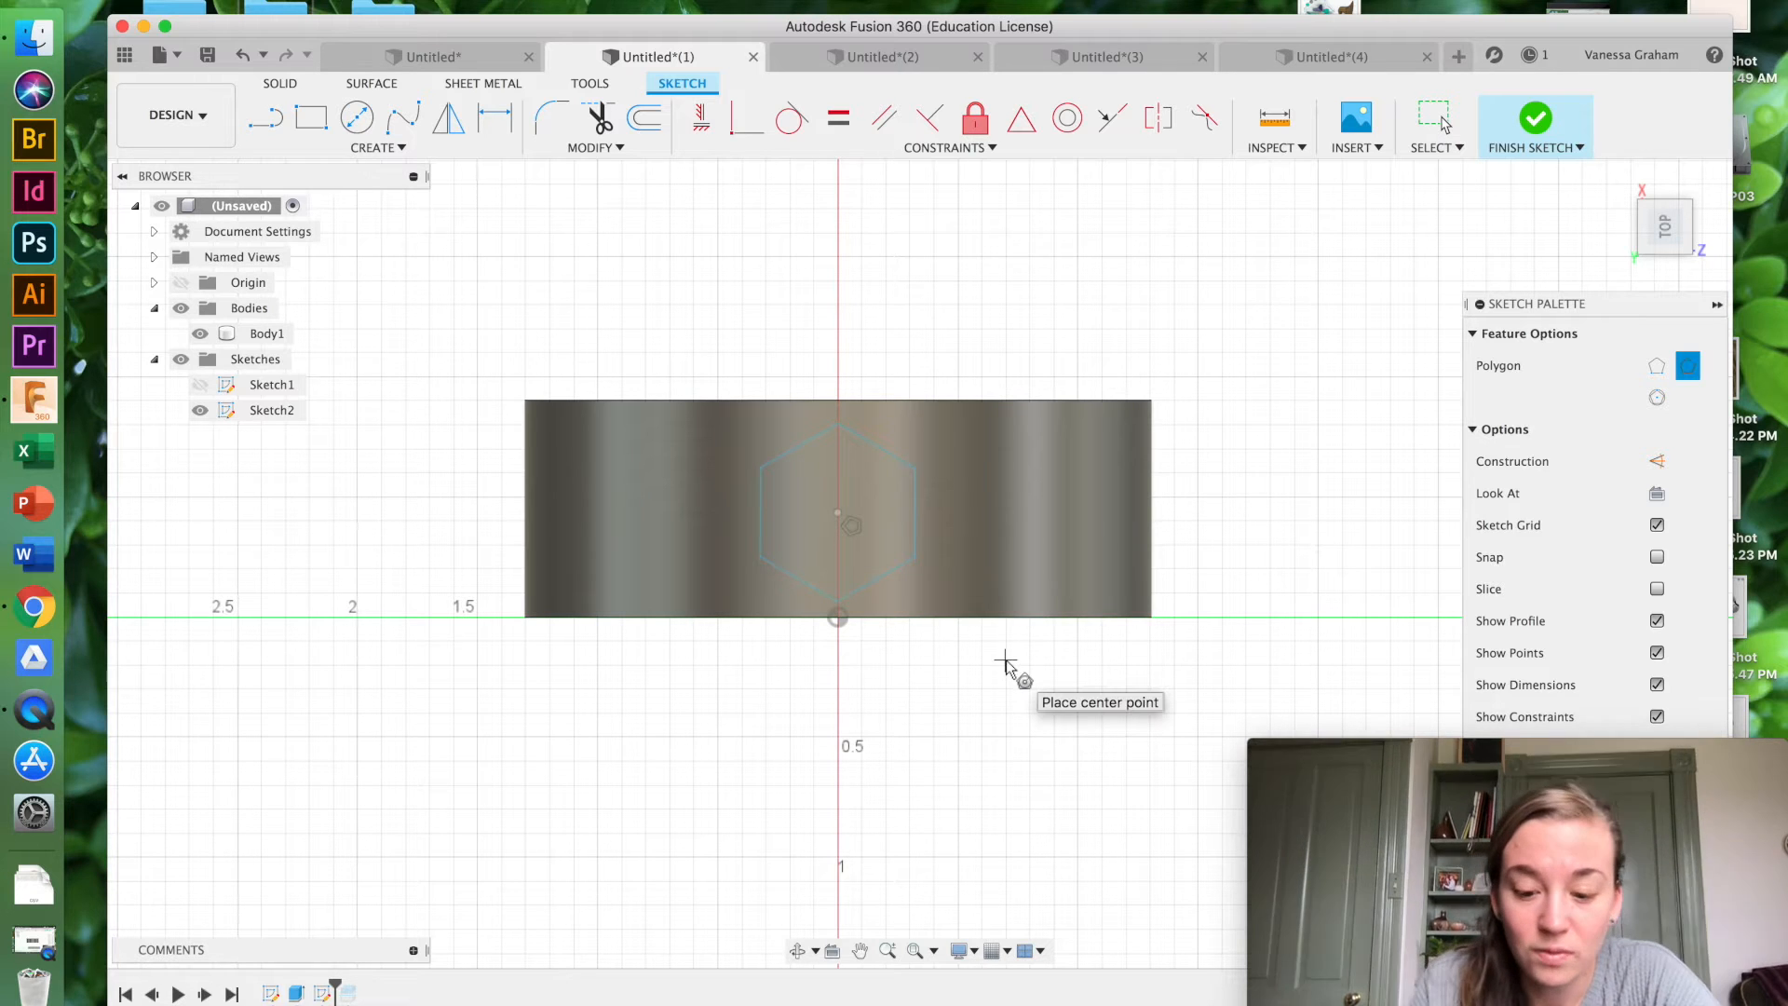
Step: Start a Move/Copy of sketch geometry and select all six edges of the hexagon
key(m)
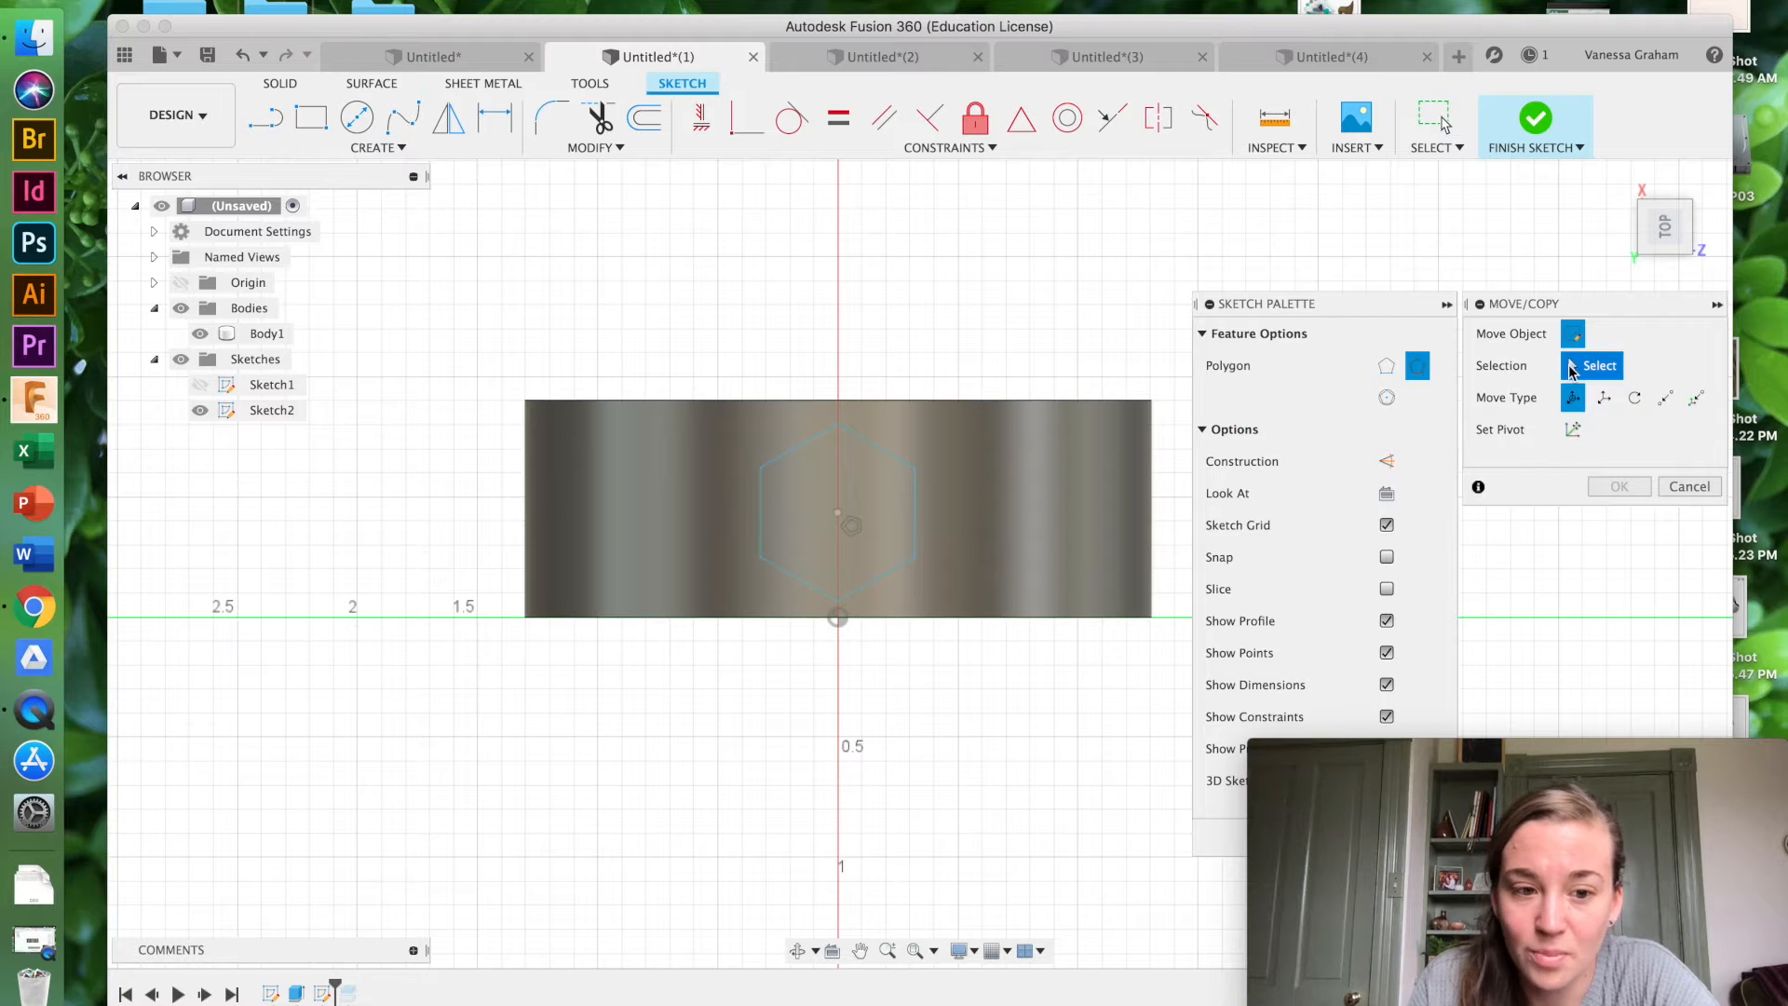
click(403, 148)
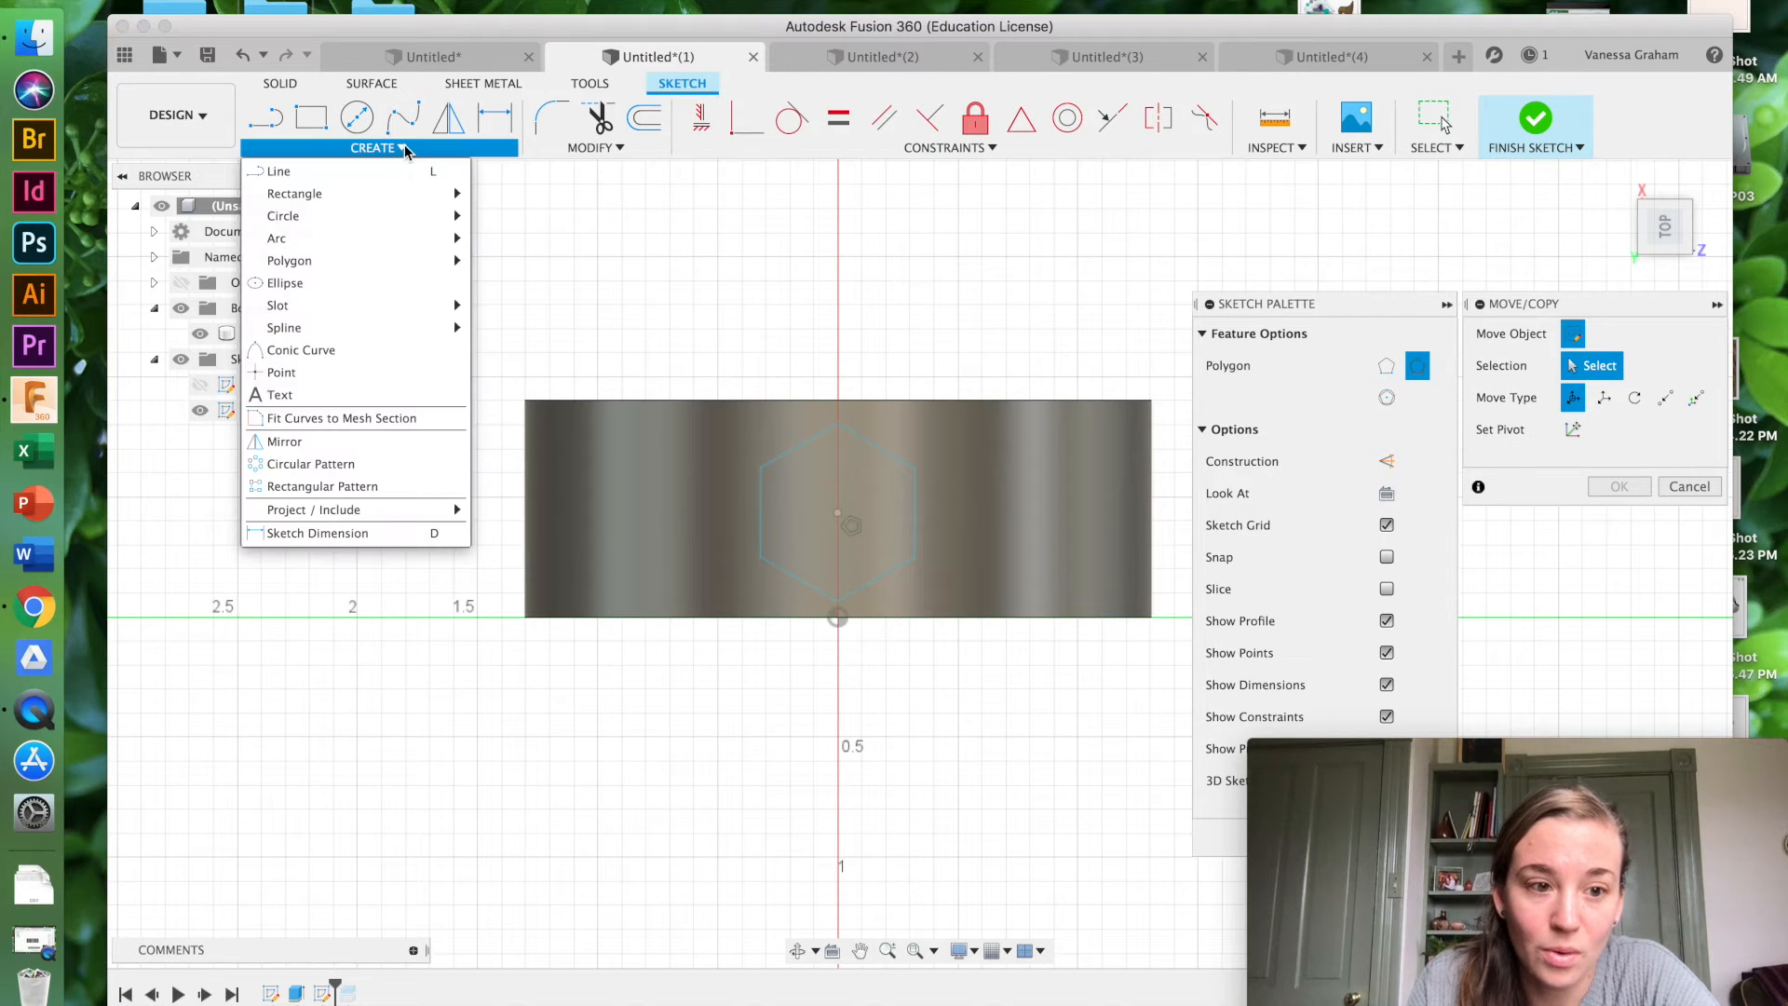
click(593, 148)
click(871, 331)
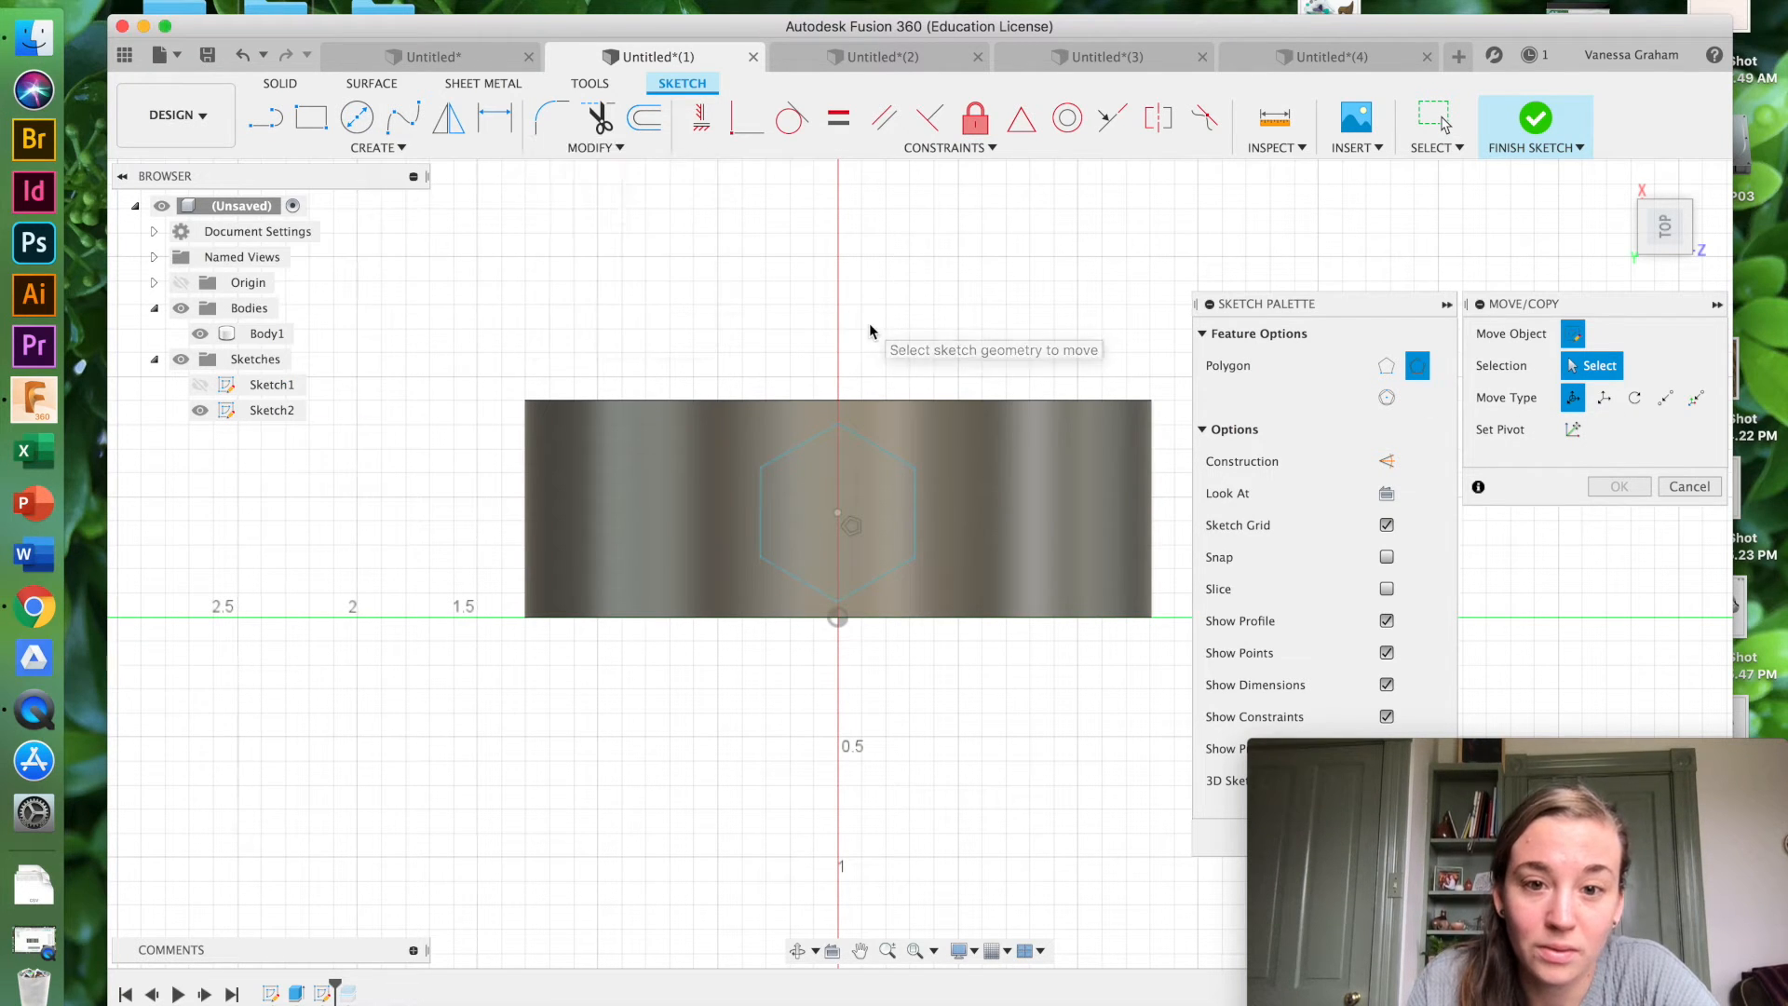
right_click(870, 331)
click(860, 329)
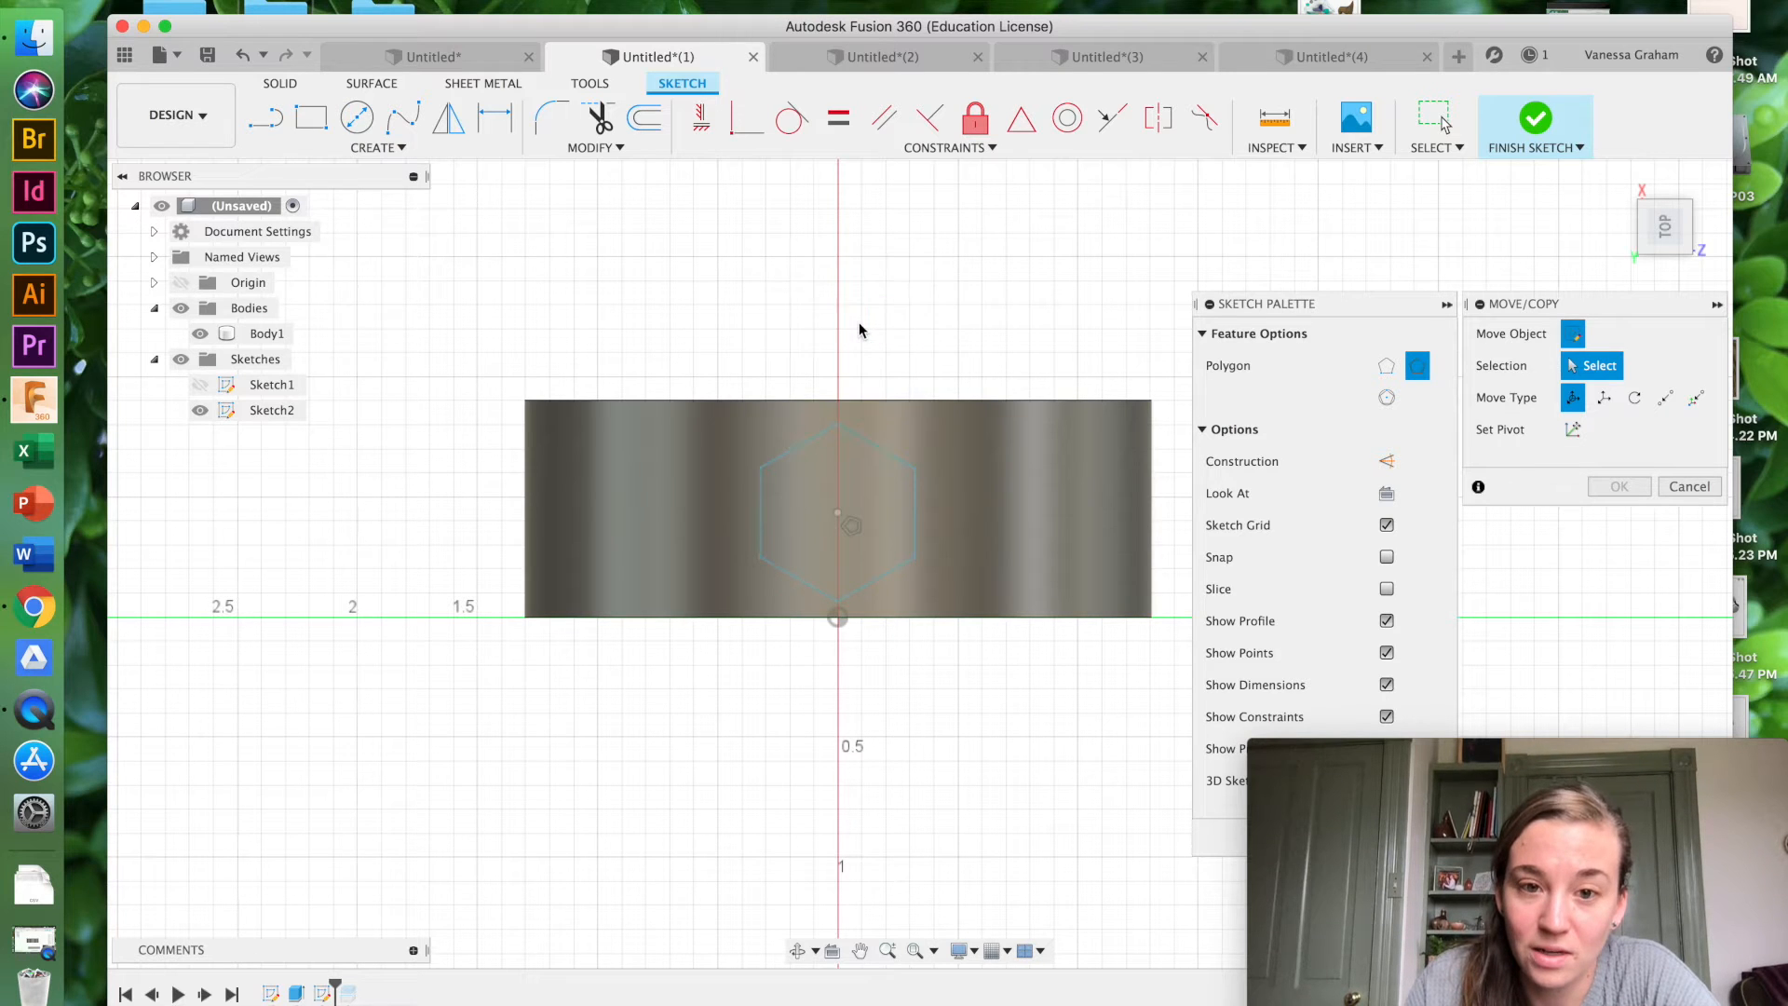
right_click(859, 330)
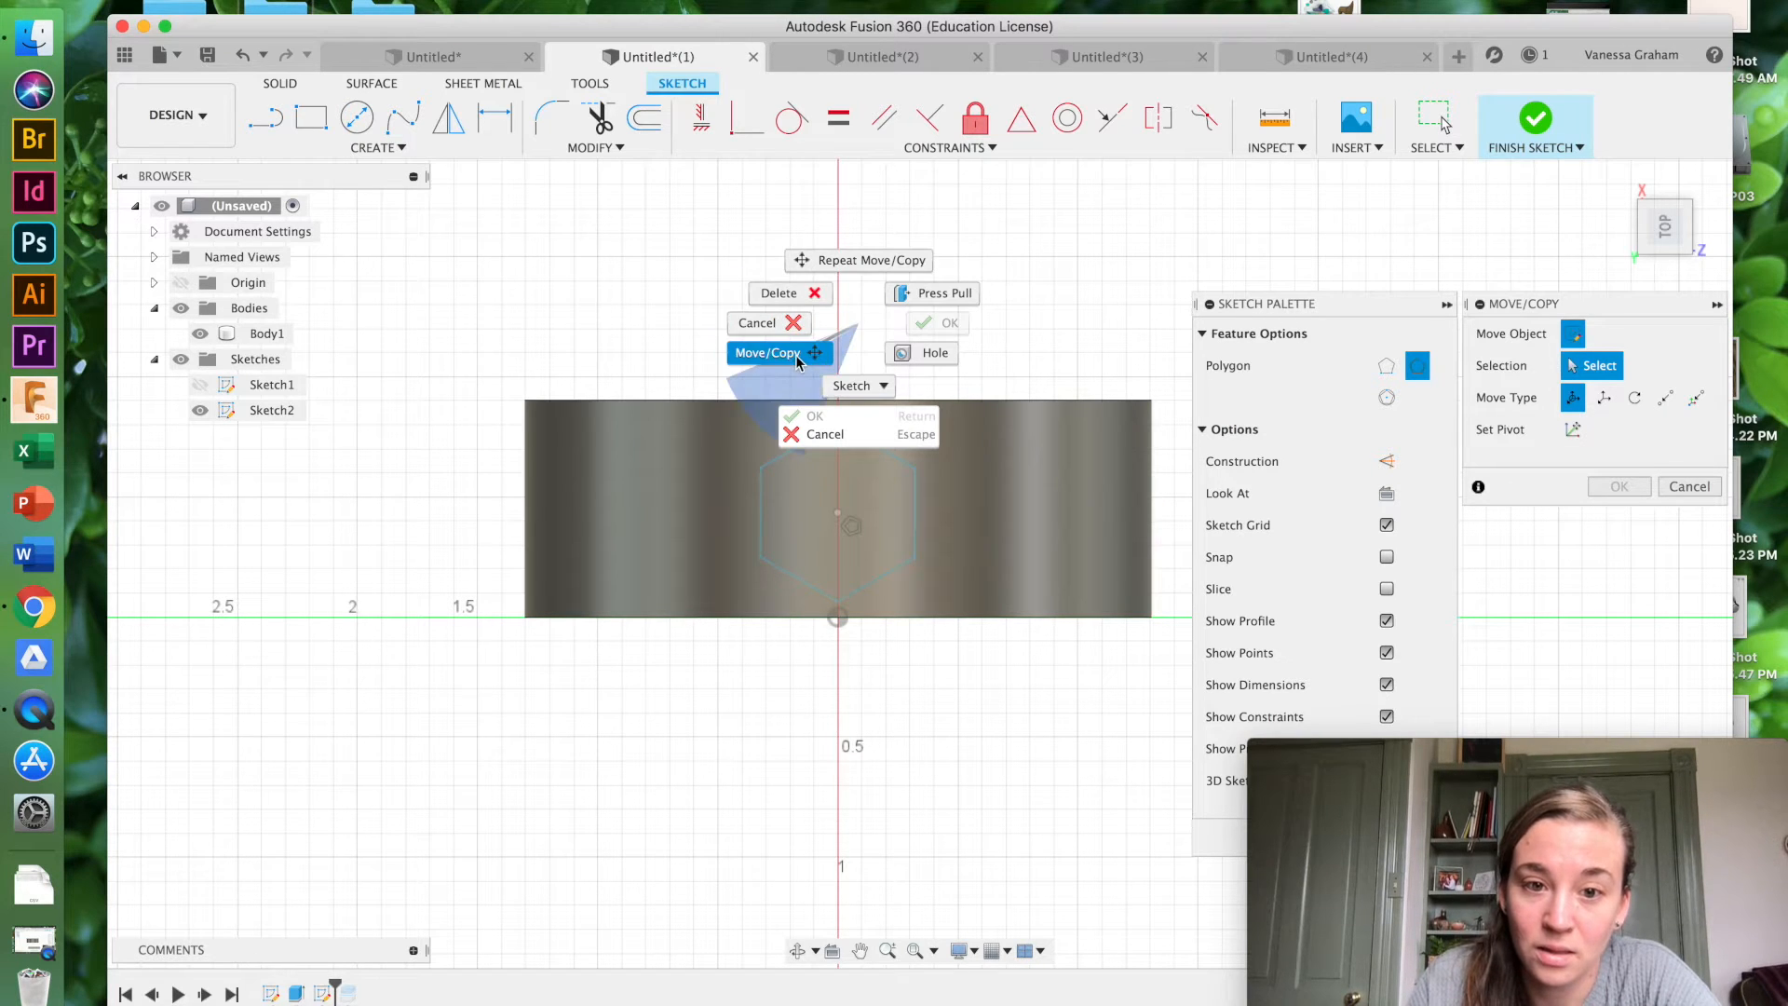
click(1655, 347)
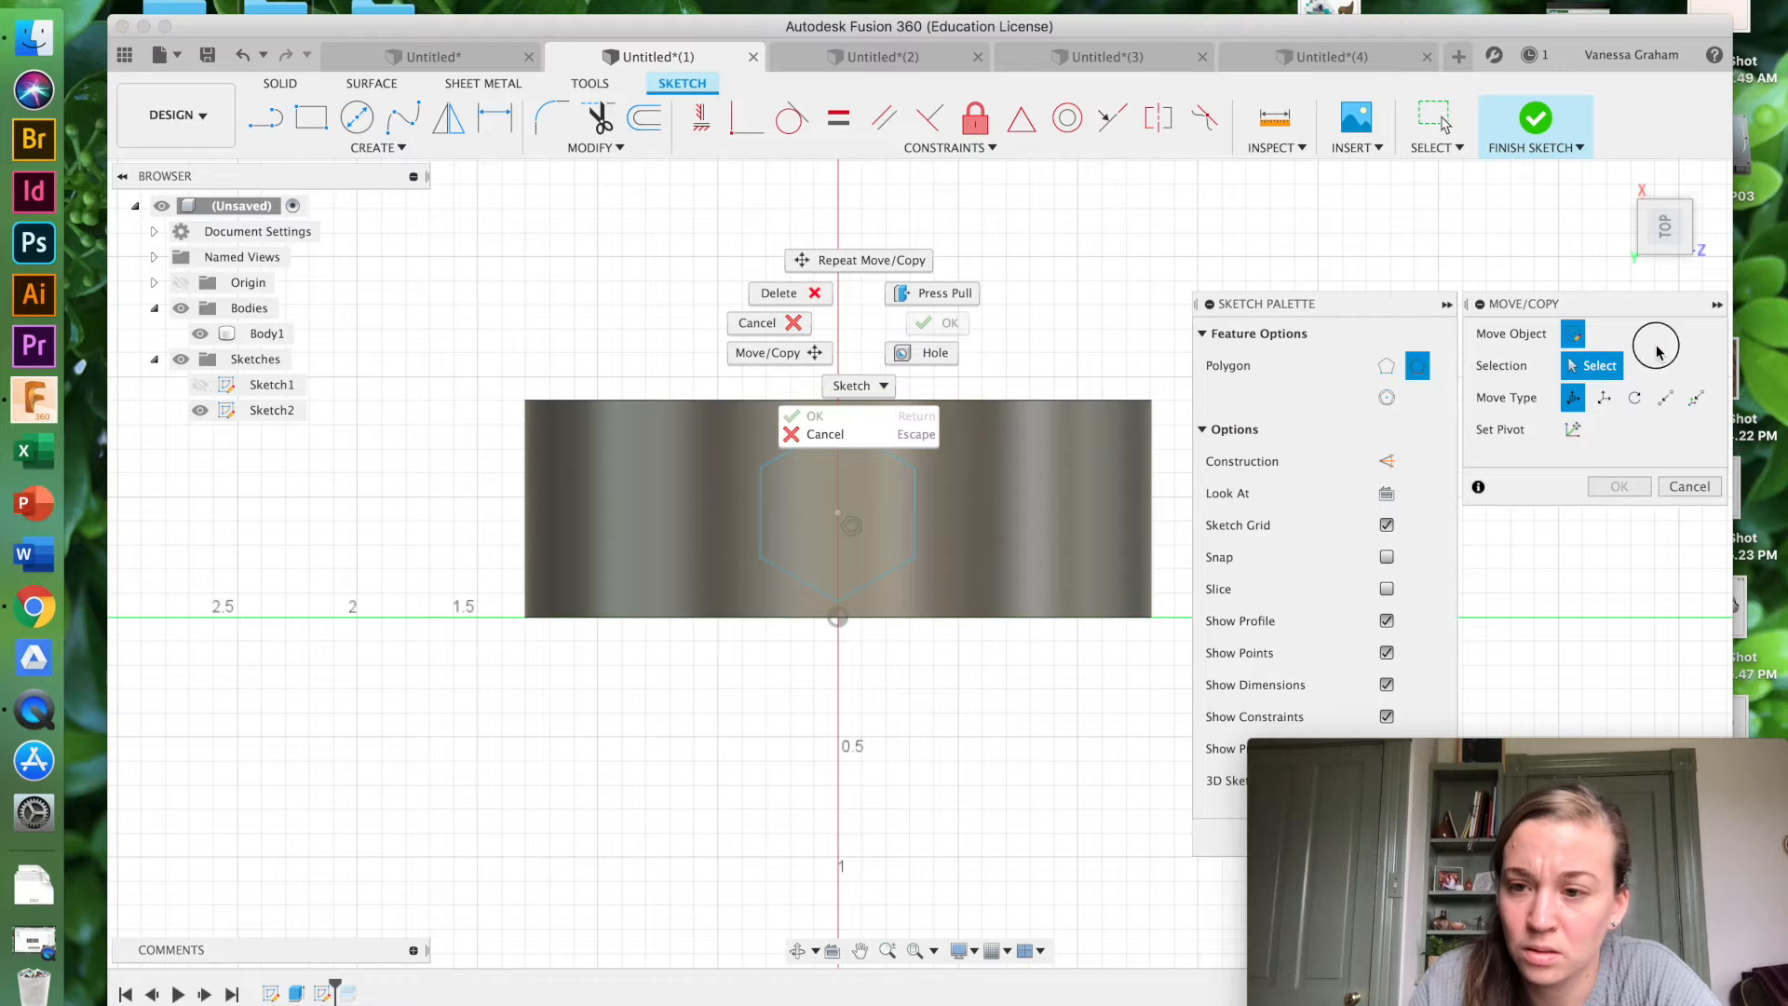
double_click(902, 570)
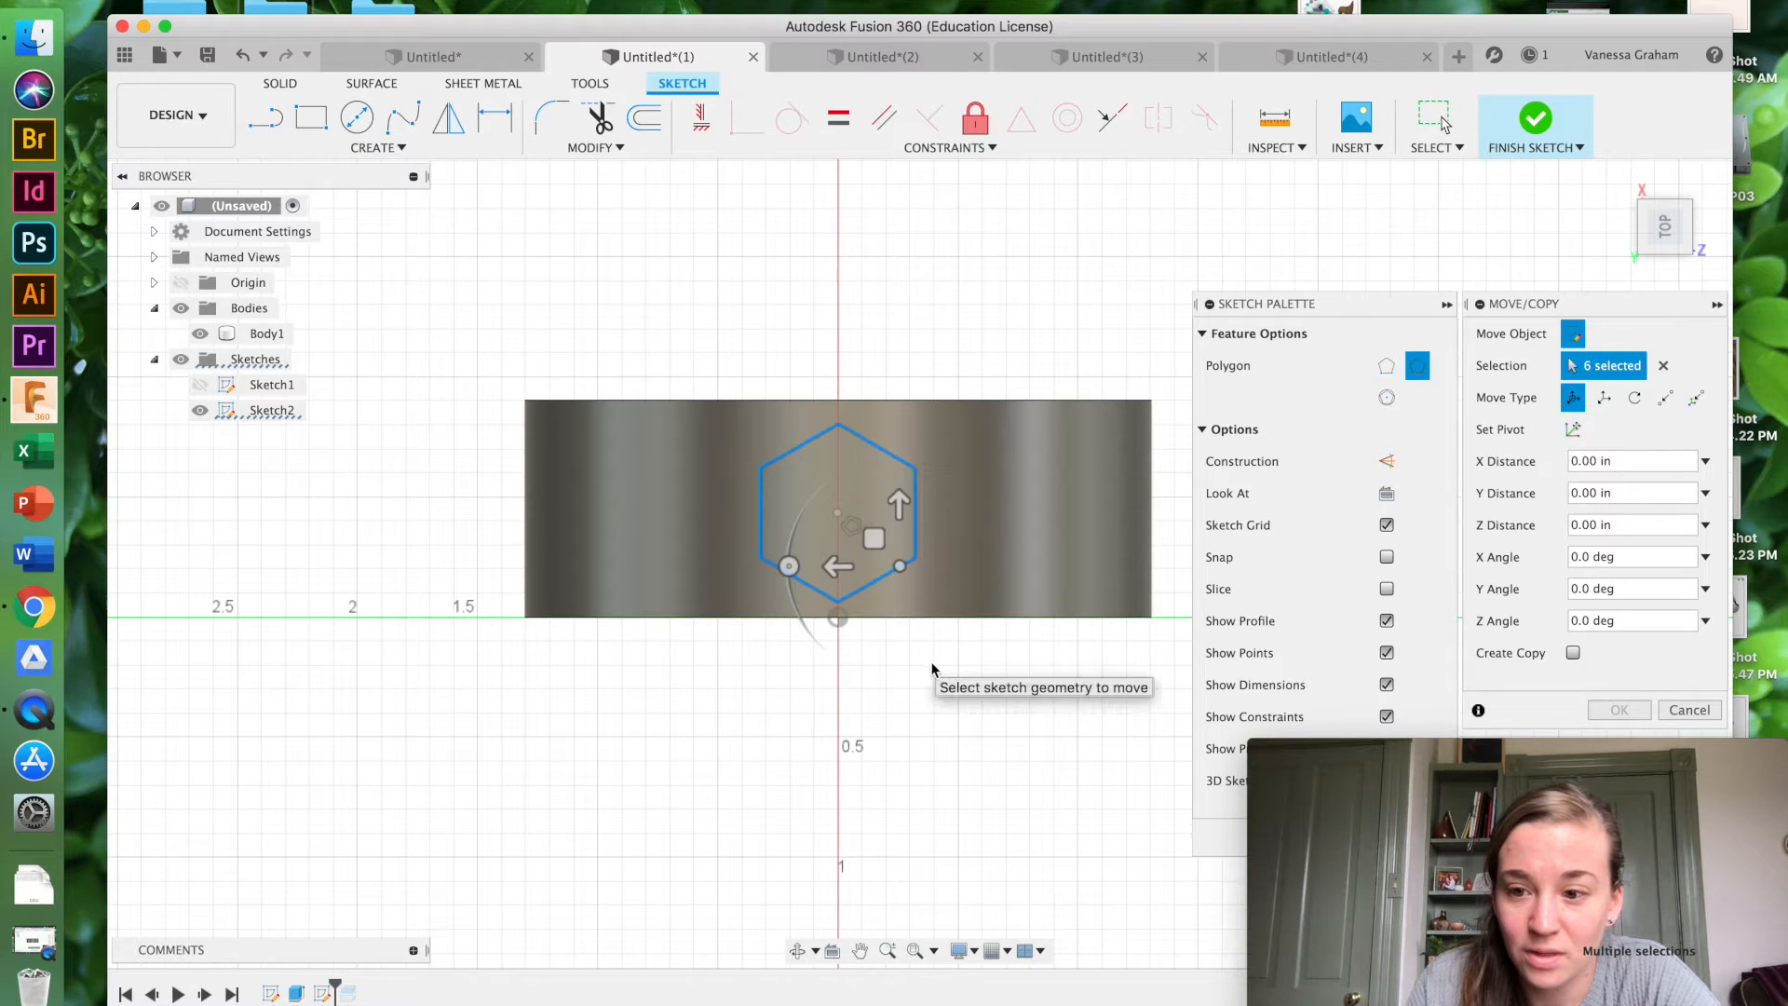
Step: Reselect the hexagon's six edges and move them 0.02 in along X to centre the hexagon across the band's width
click(1663, 366)
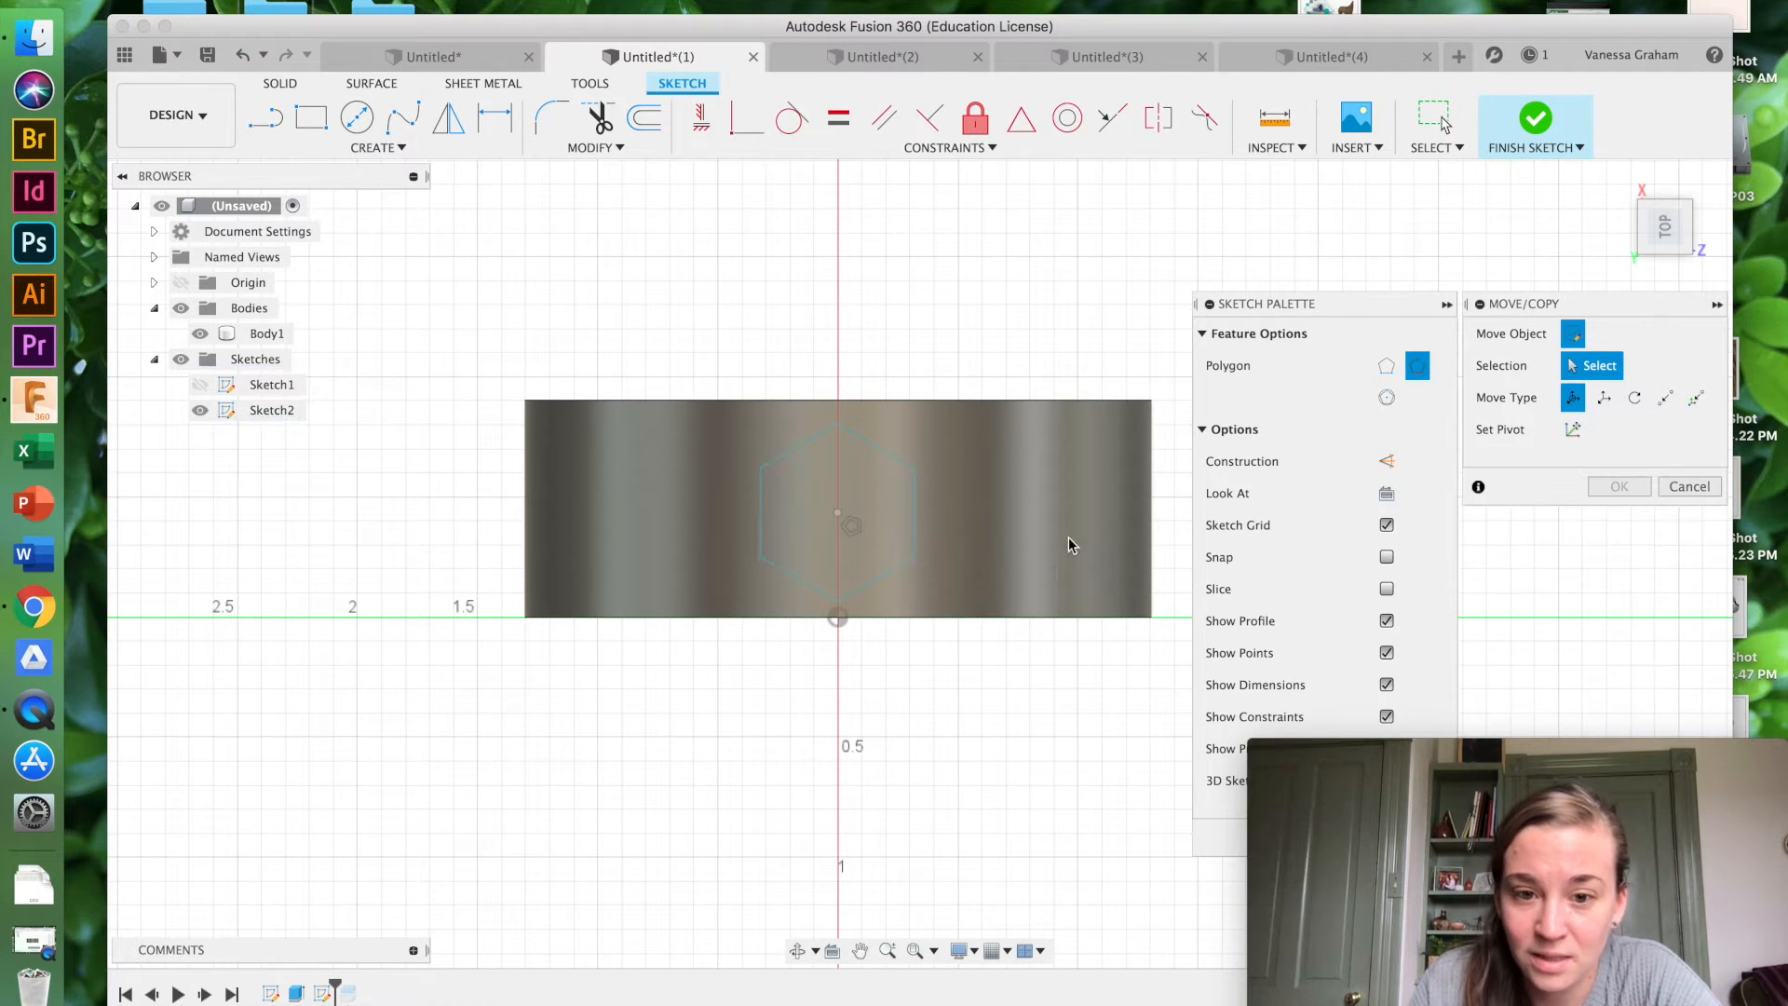
click(917, 542)
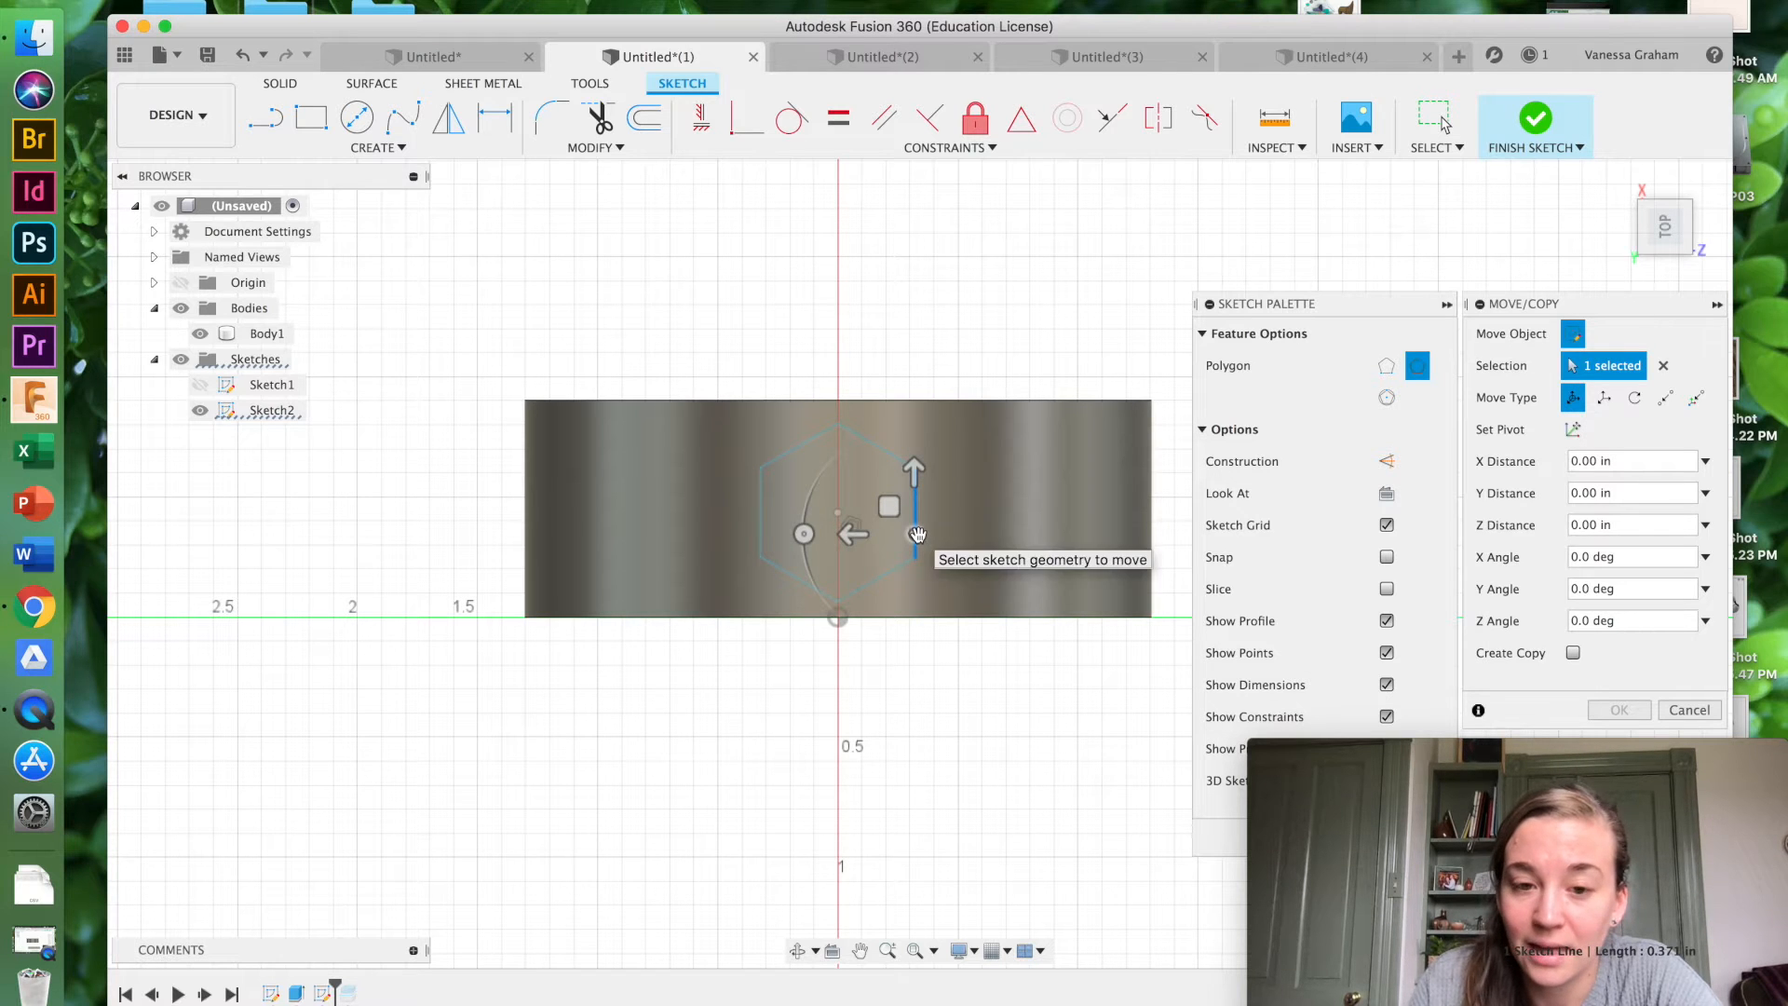
double_click(903, 573)
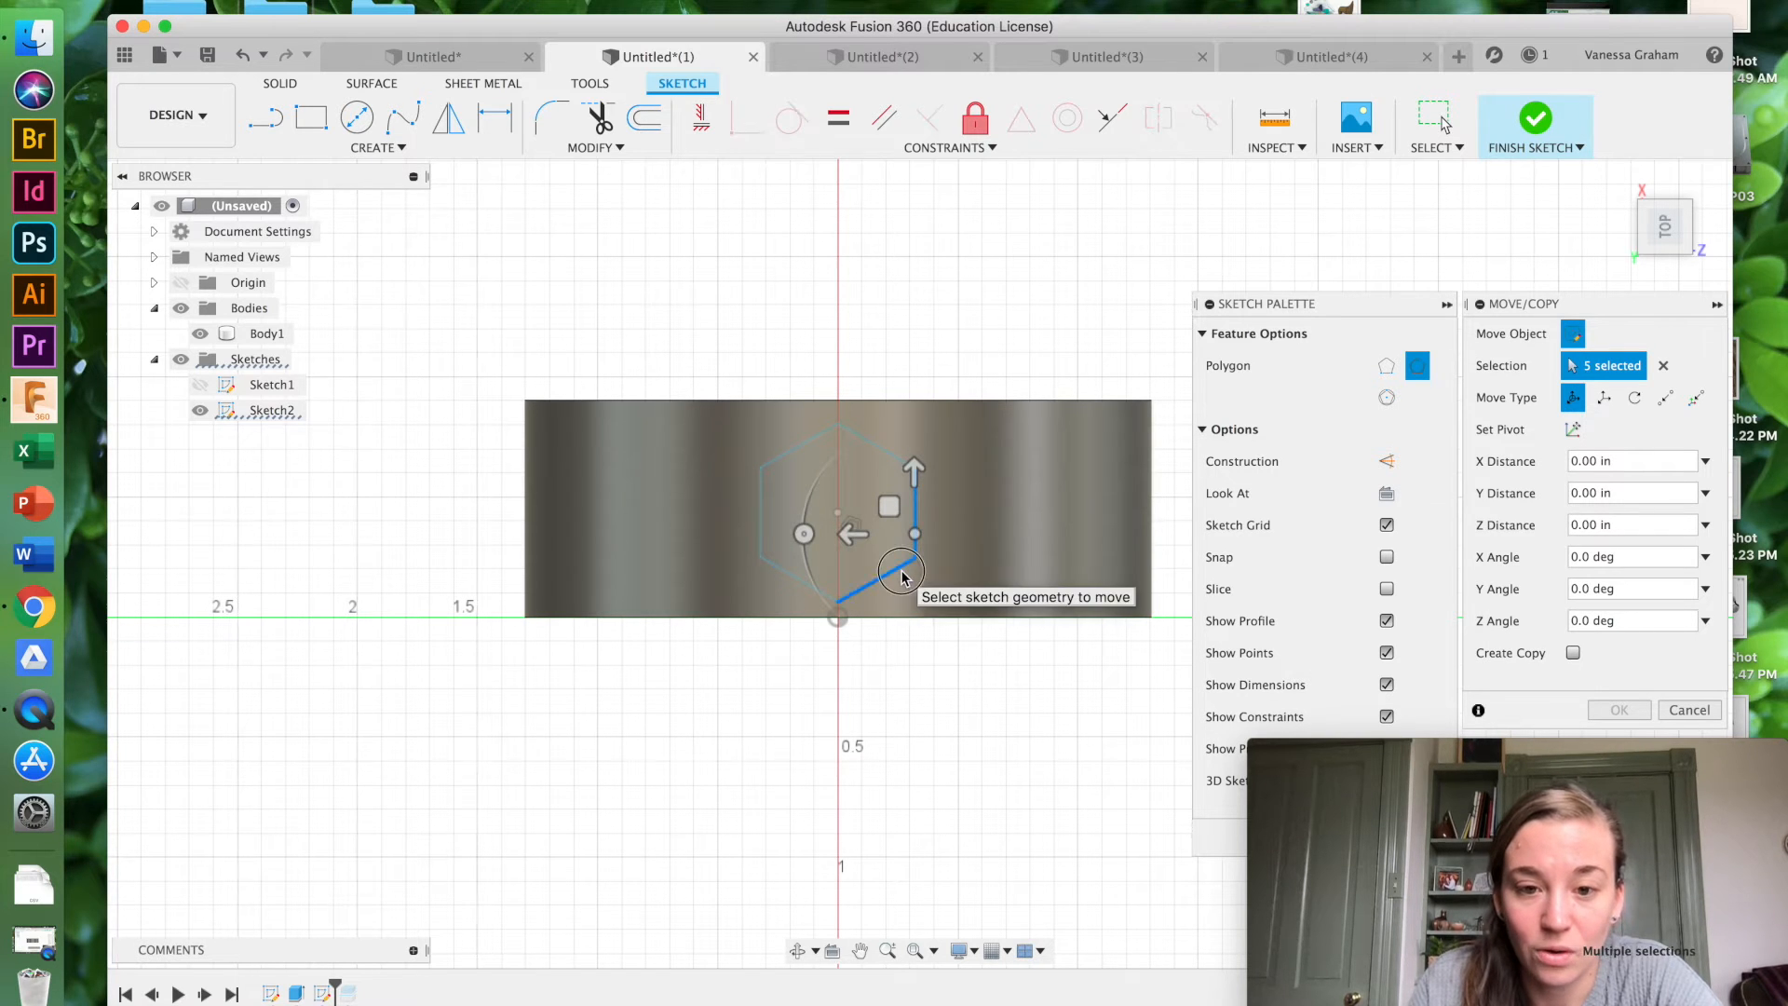
click(918, 509)
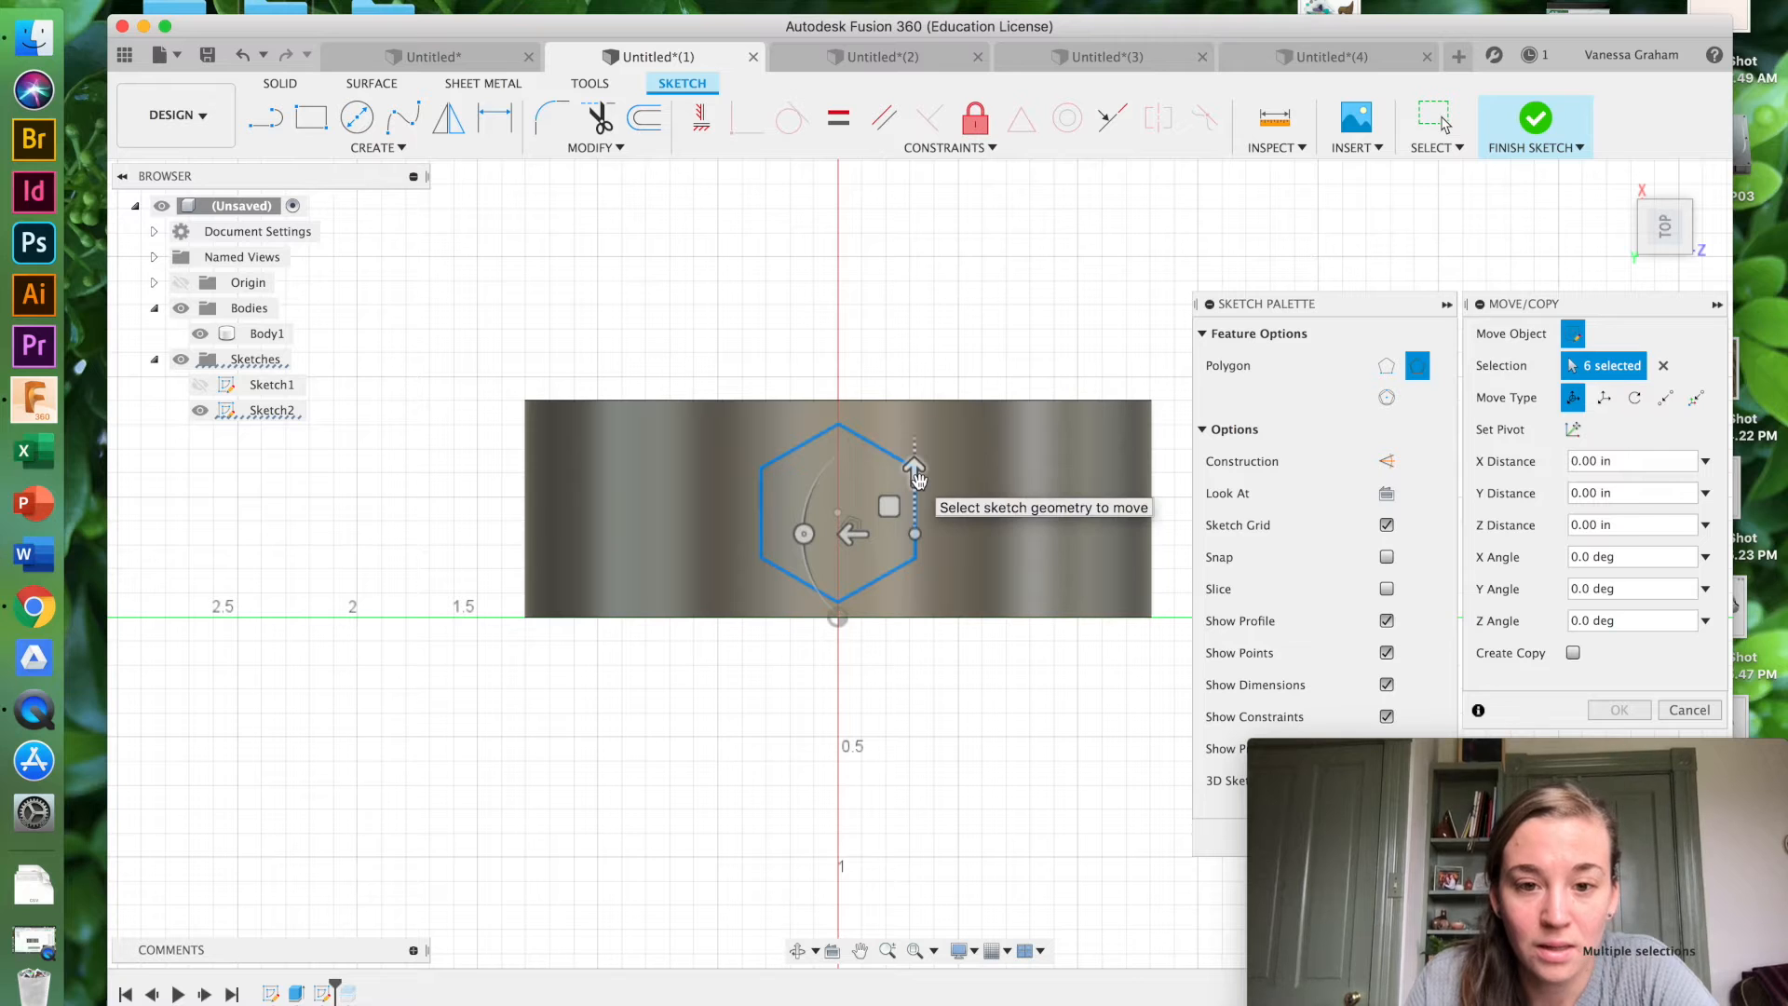
drag(919, 486, 917, 474)
click(1111, 588)
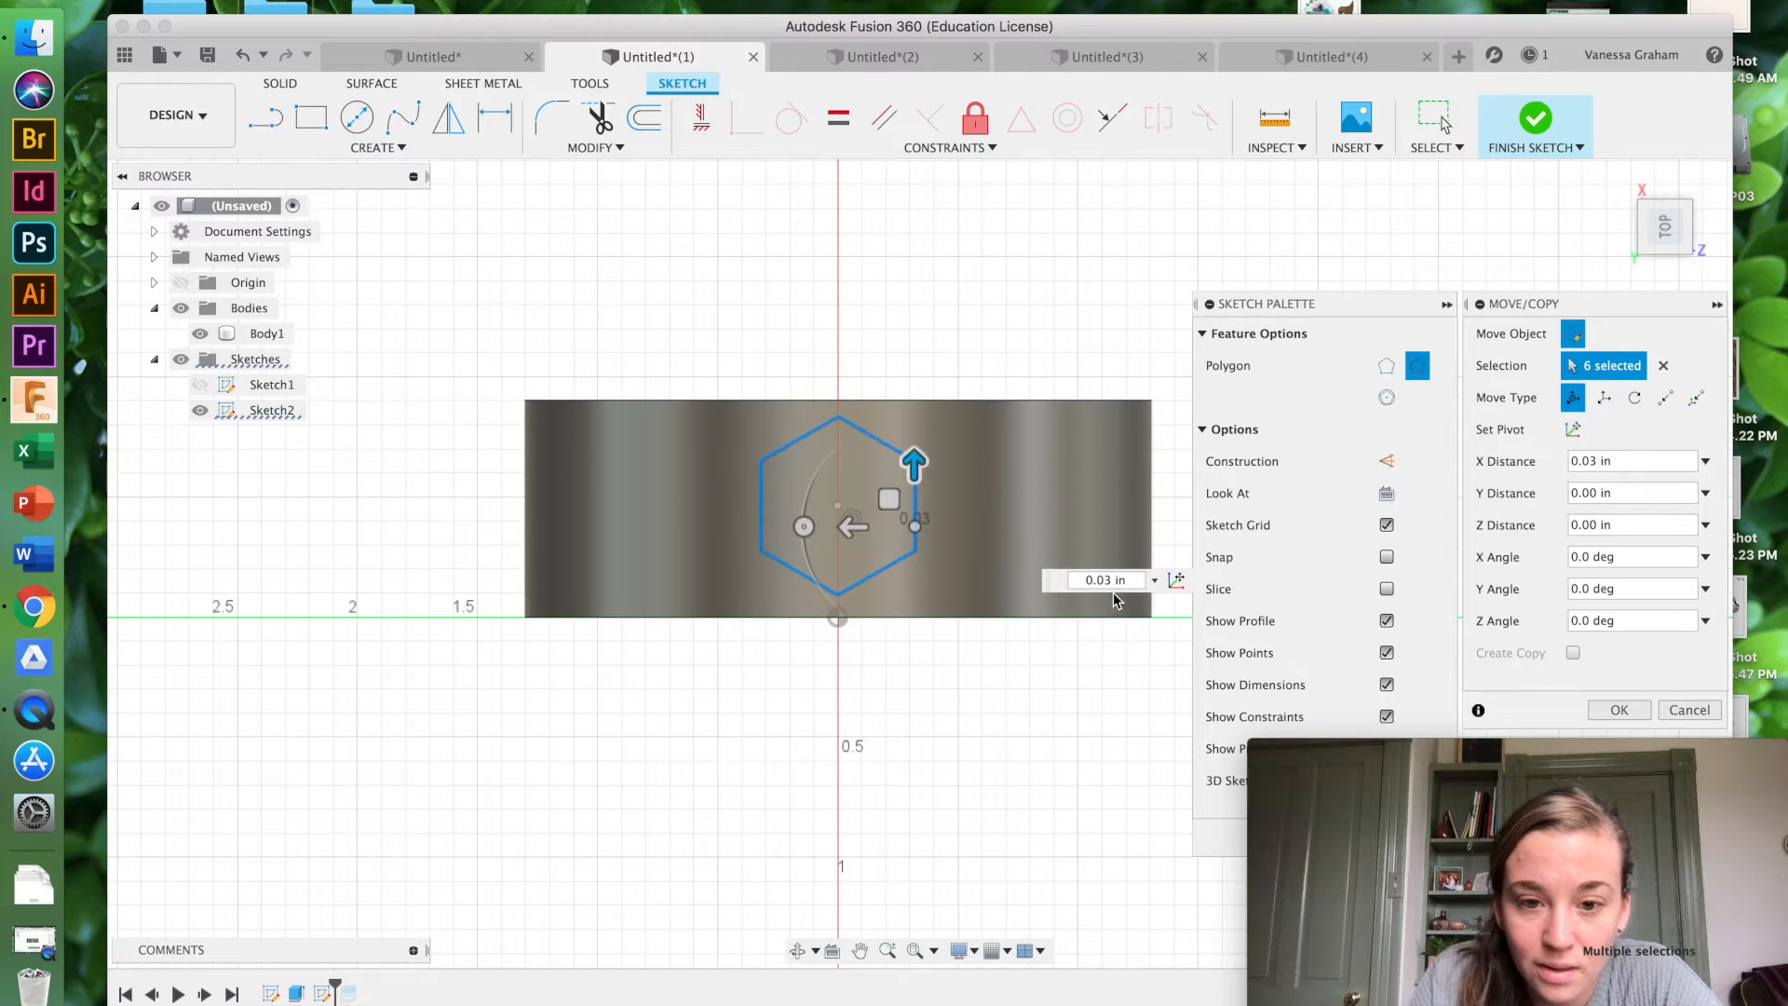
key(BackSpace)
text(2)
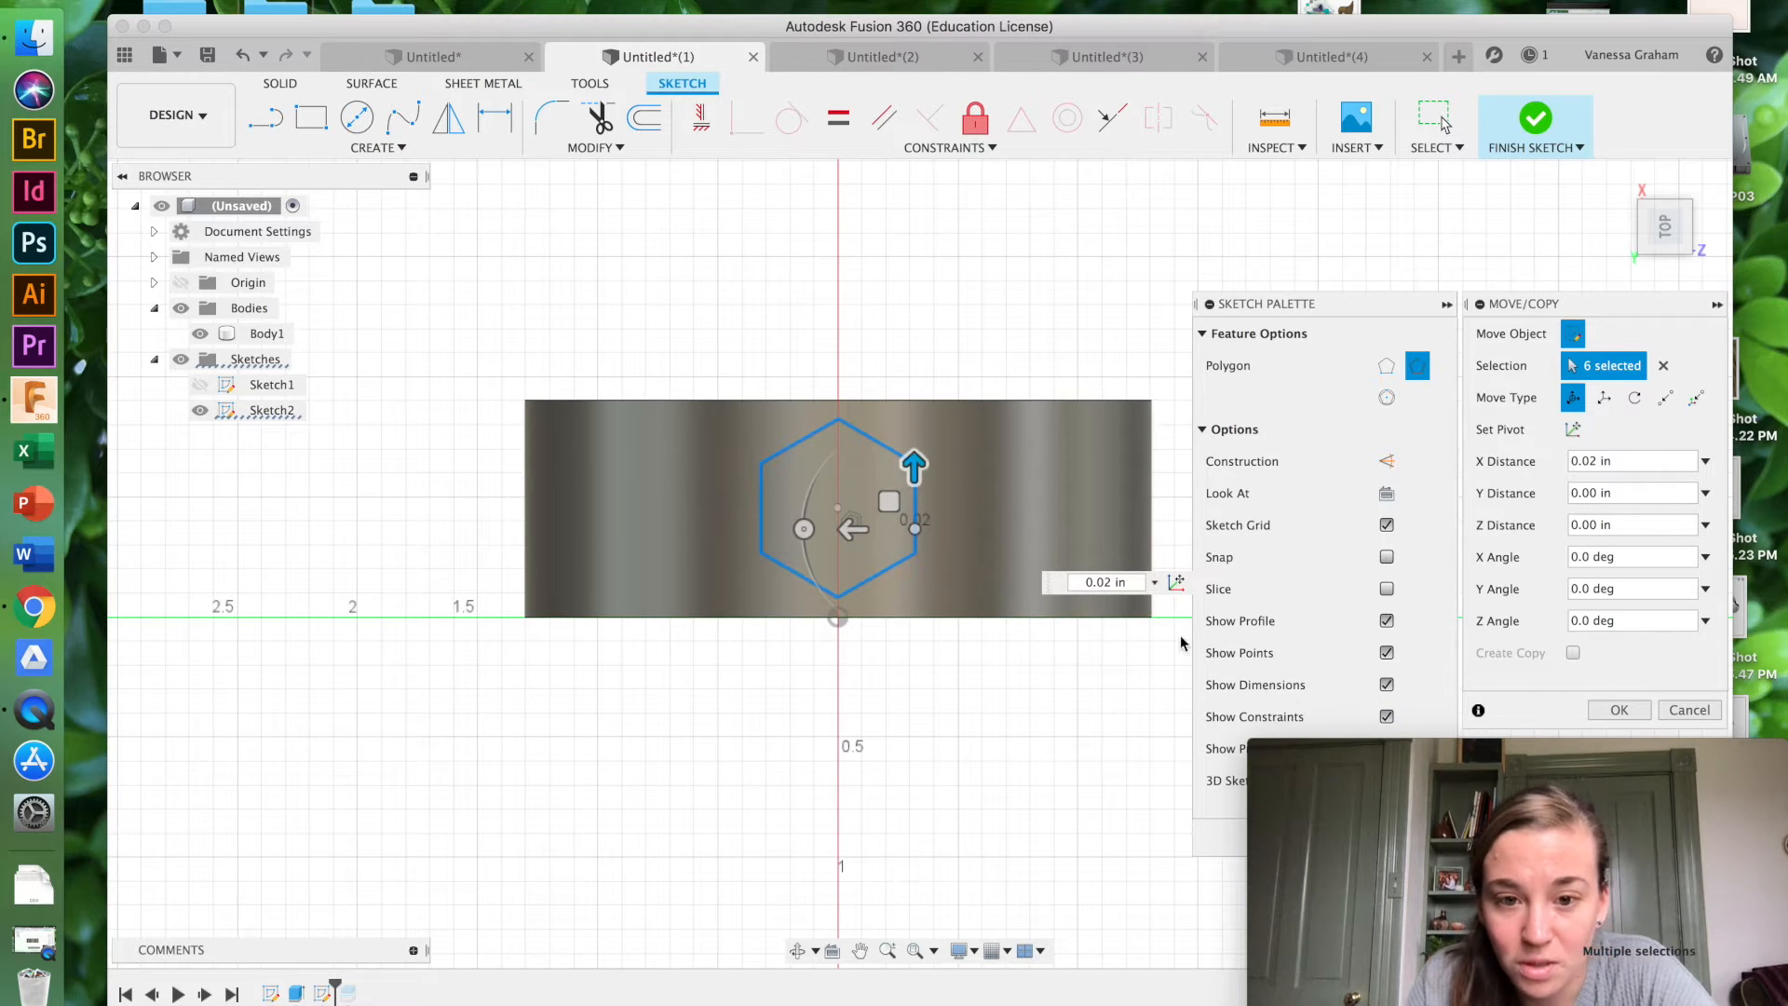
click(1604, 713)
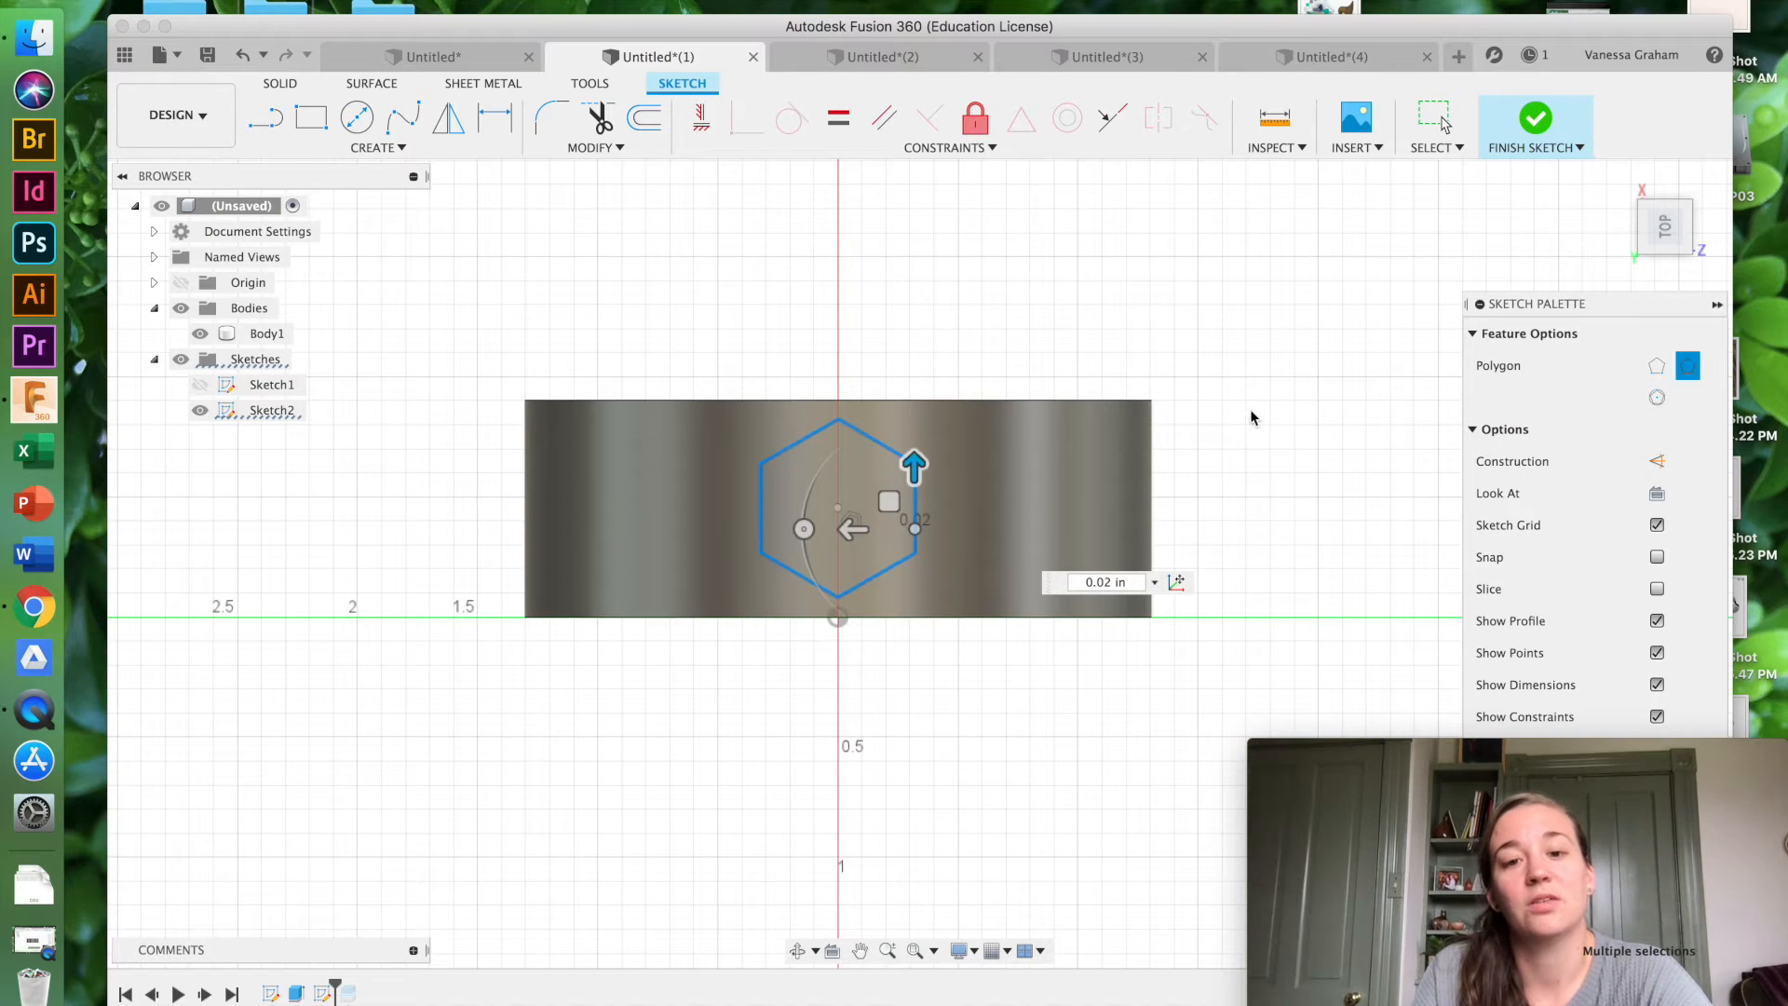
key(Escape)
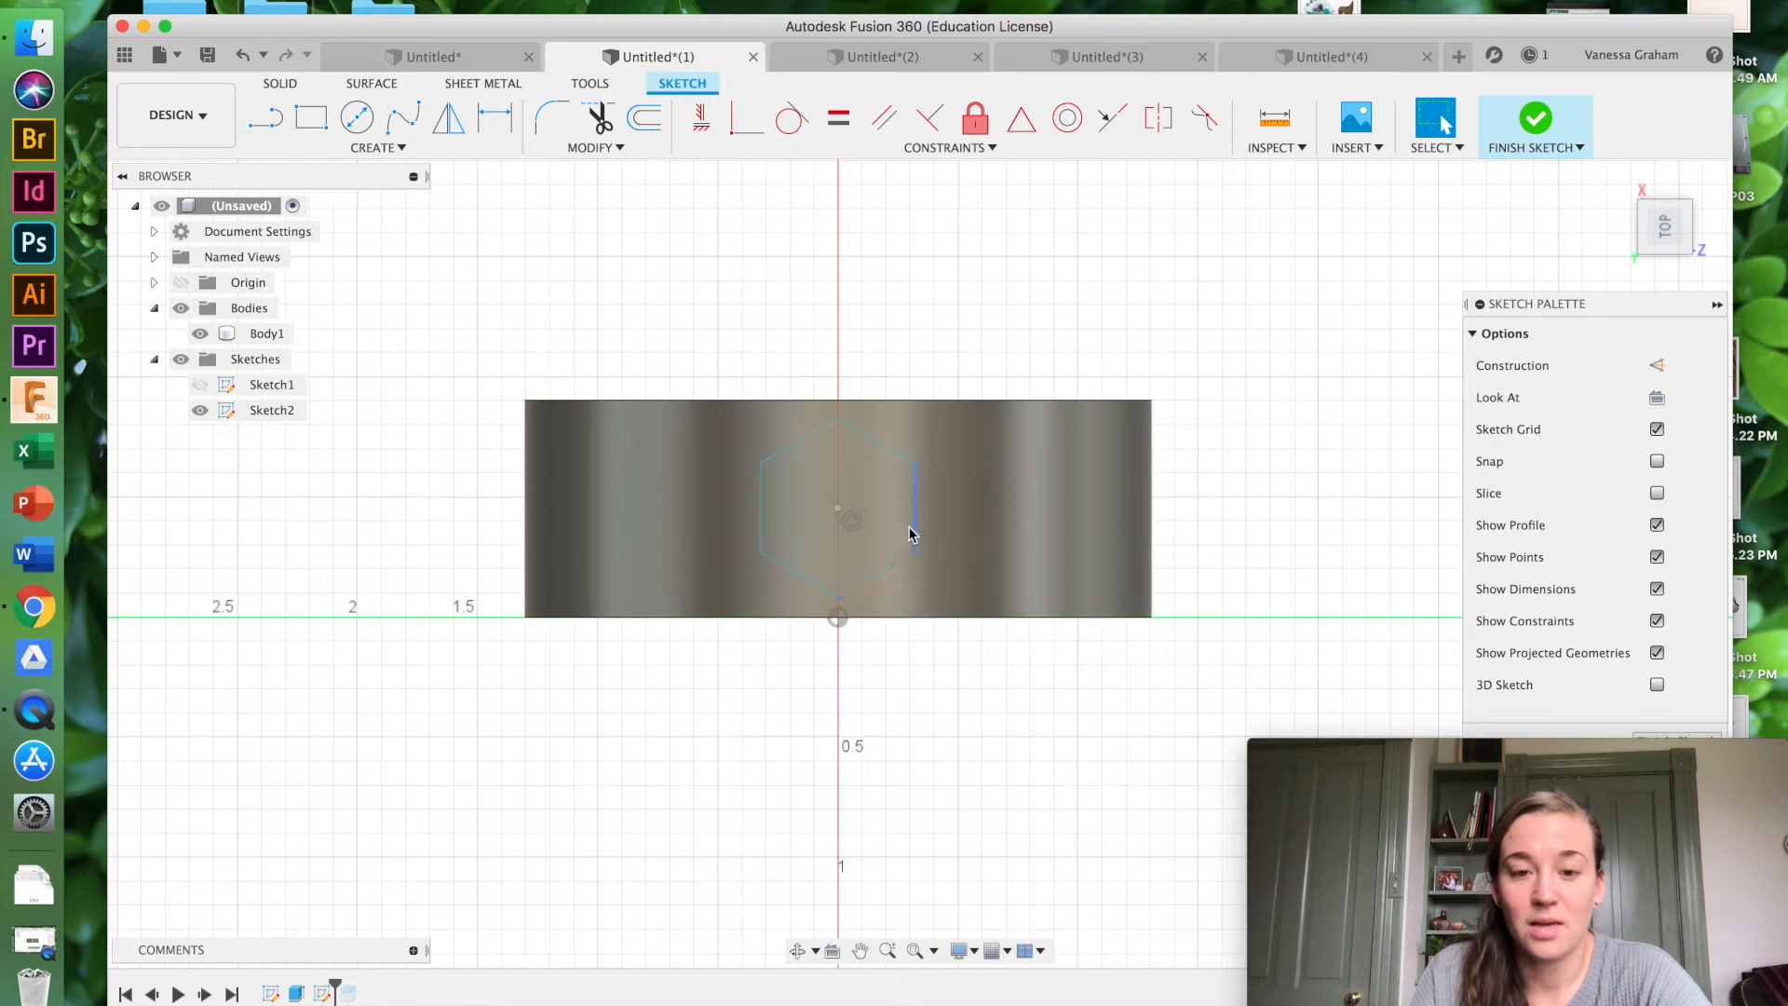
Step: Finish the hexagon sketch and examine its position inside the ring from an angled view
click(1040, 588)
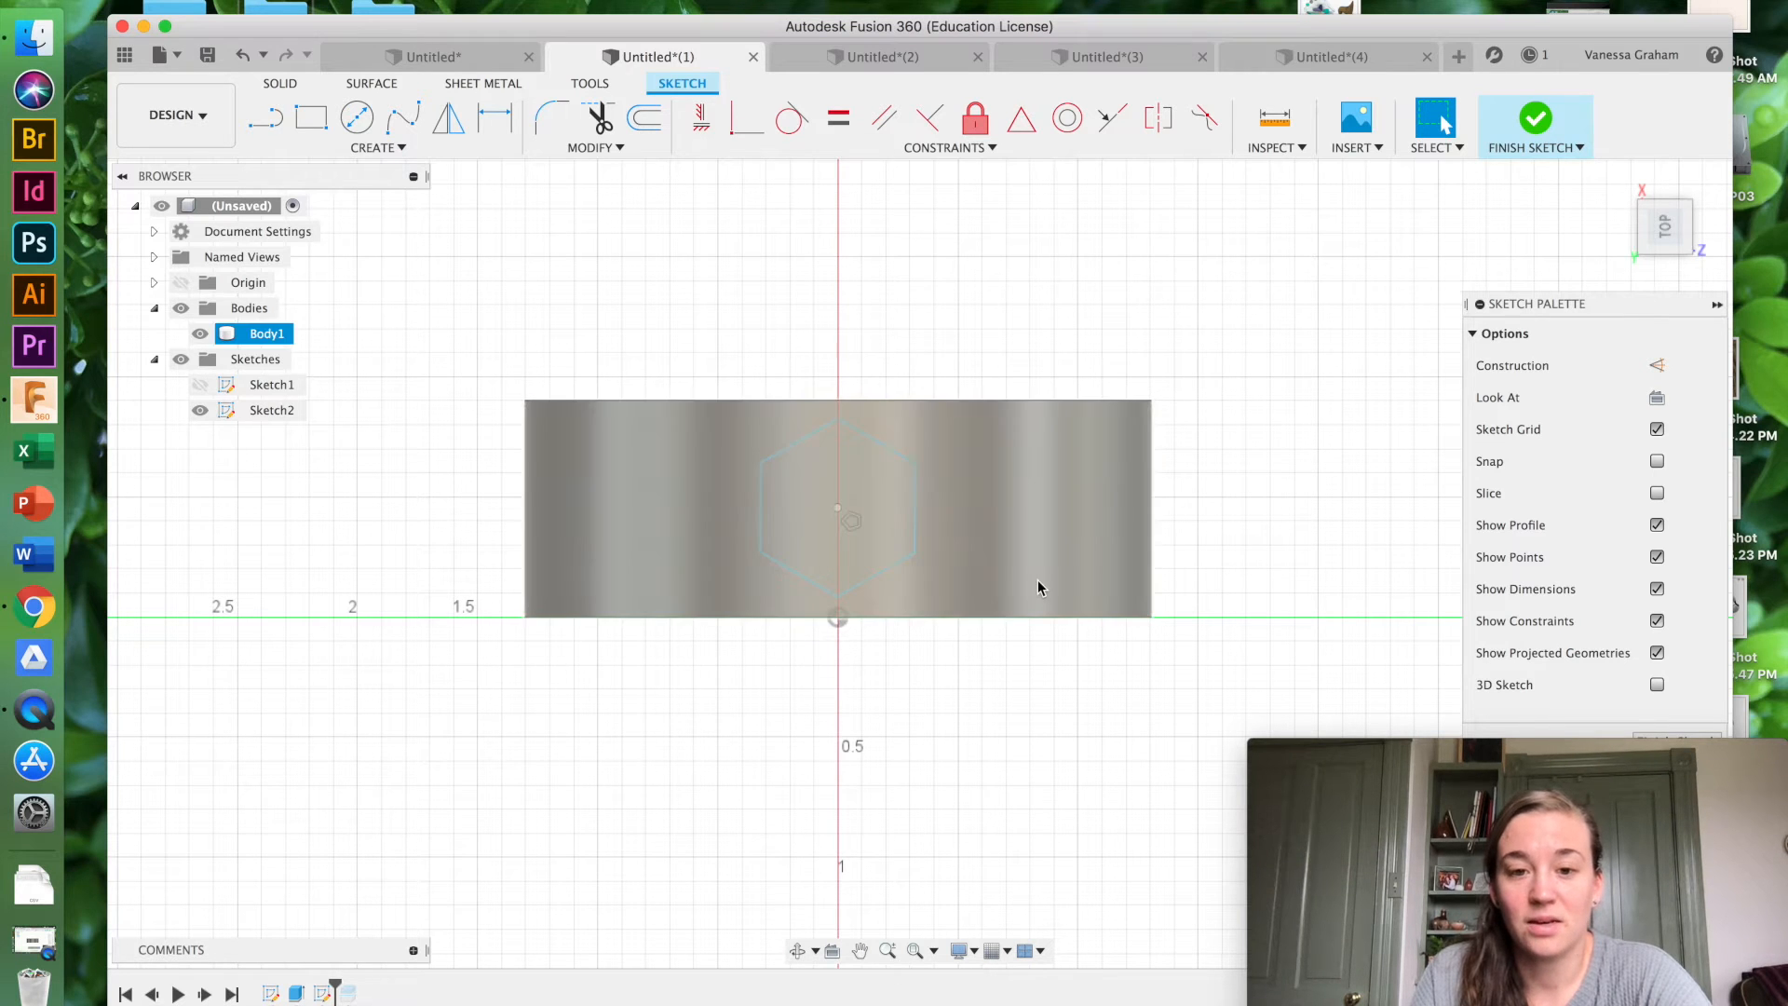
click(1536, 119)
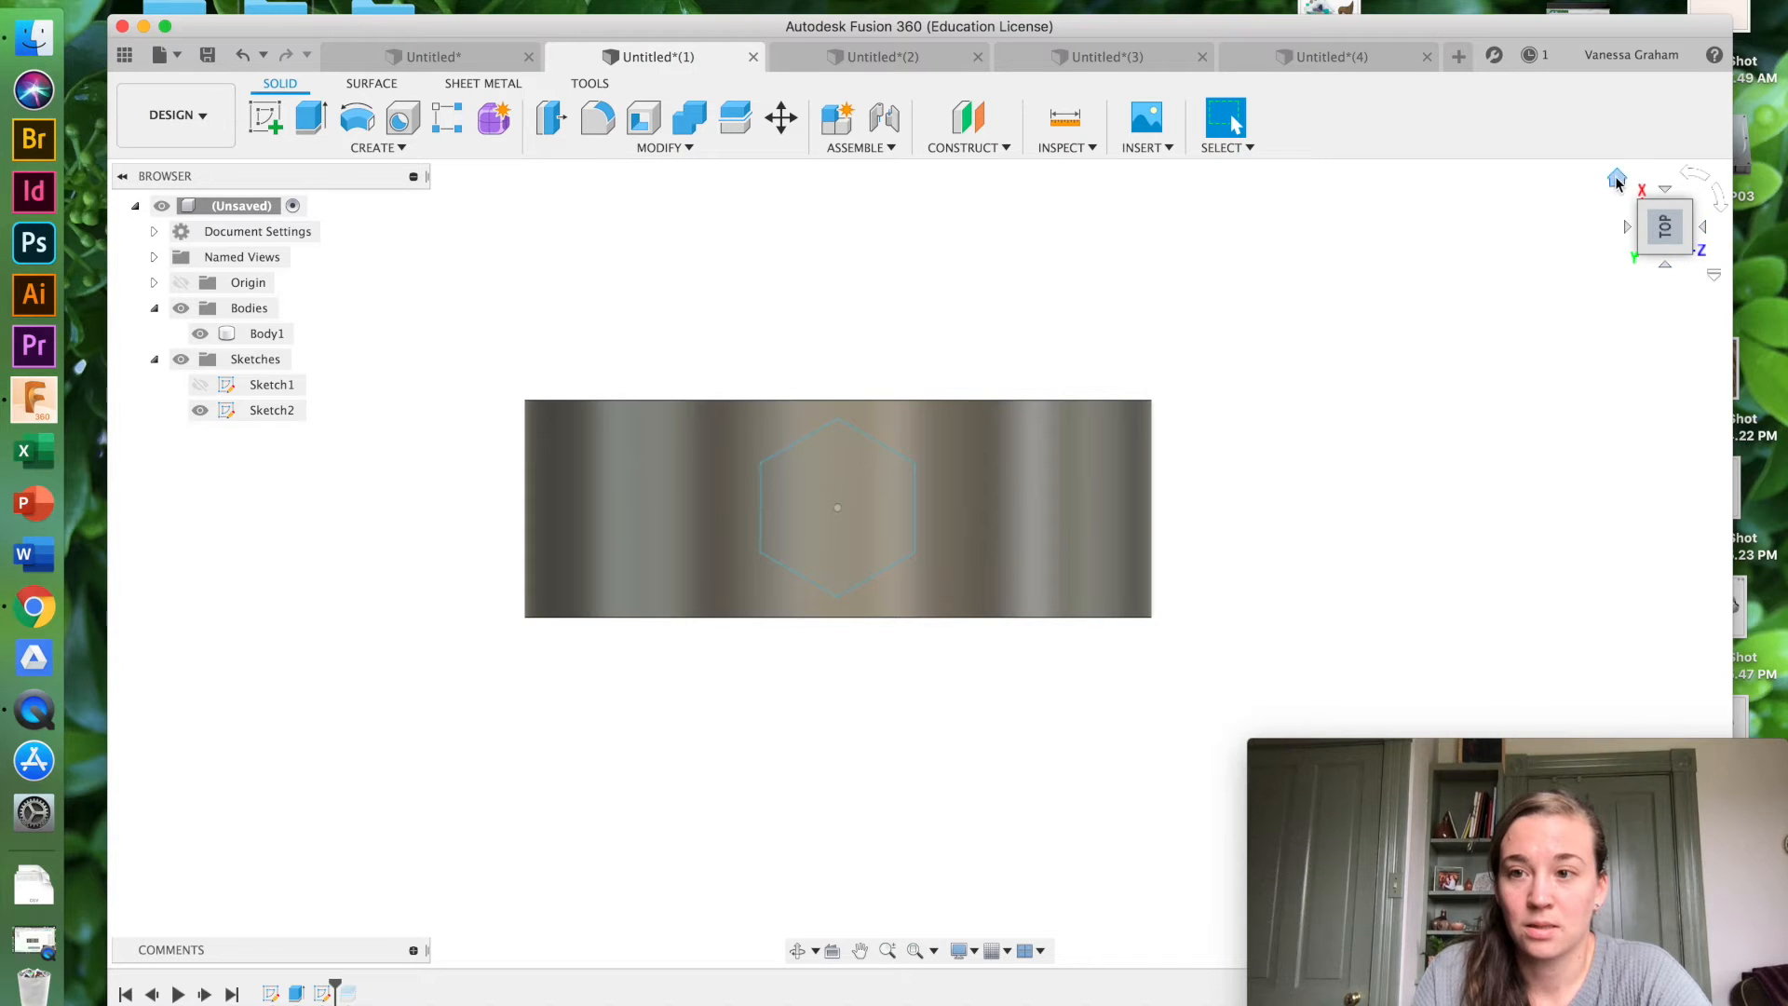
click(1616, 179)
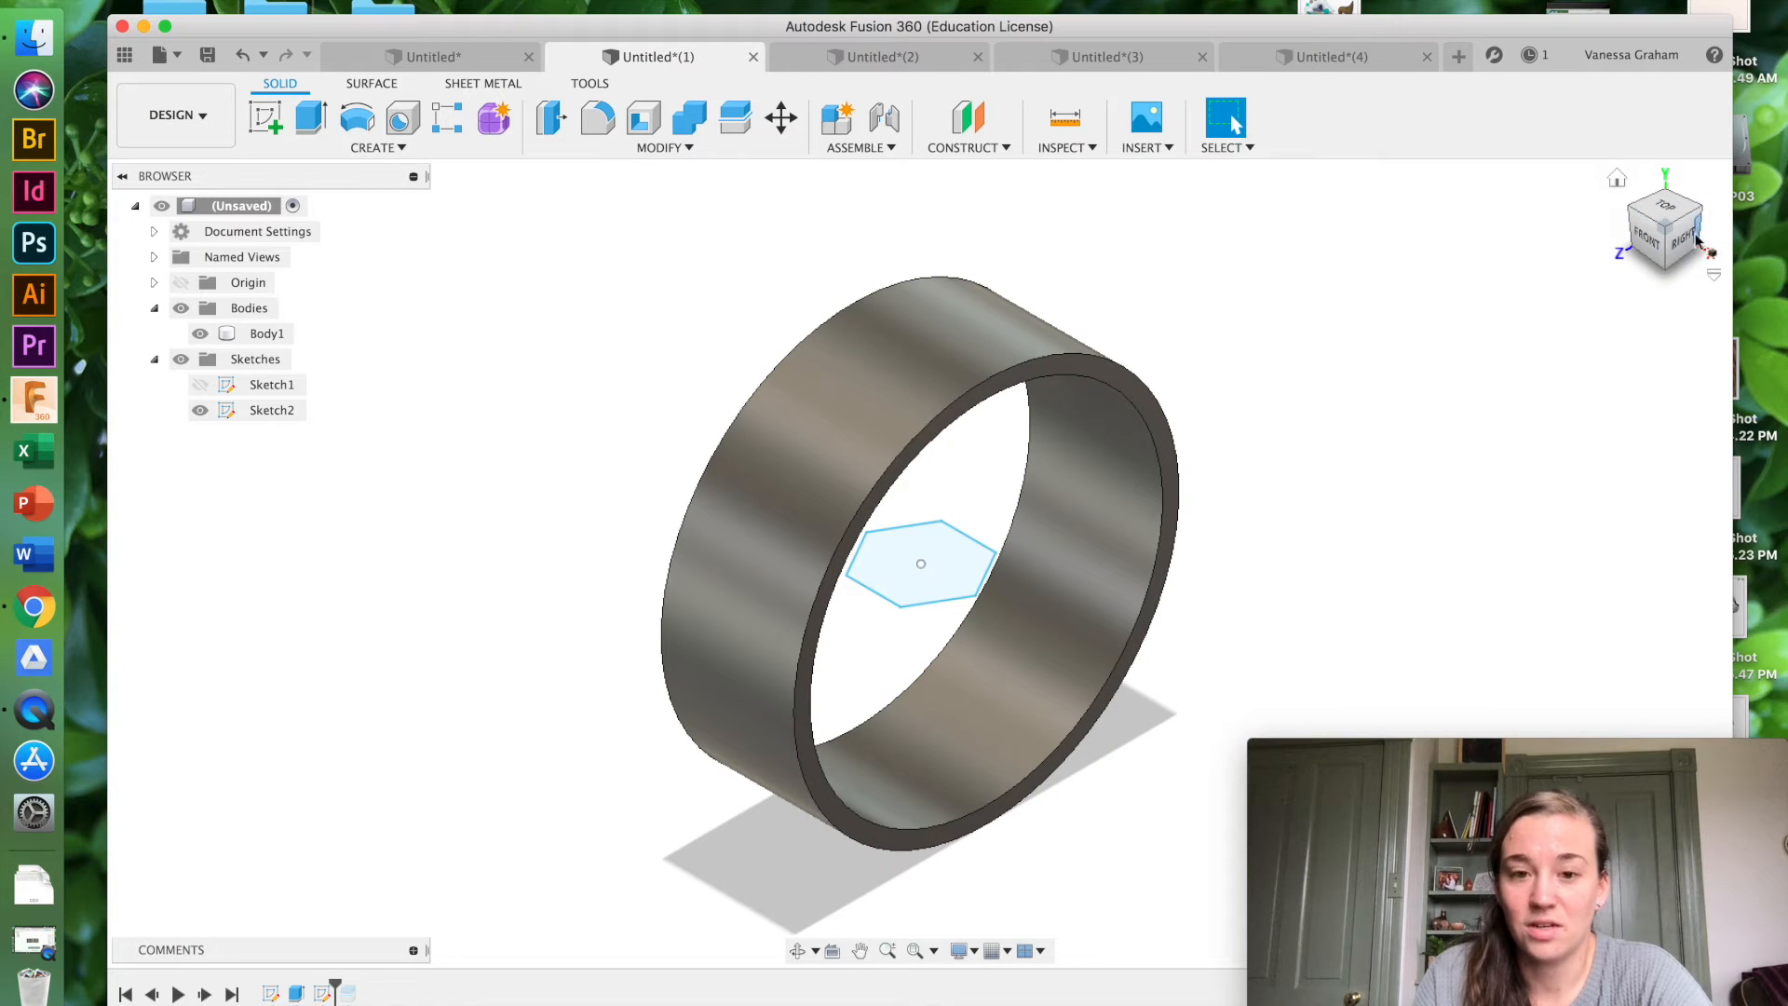
click(1684, 240)
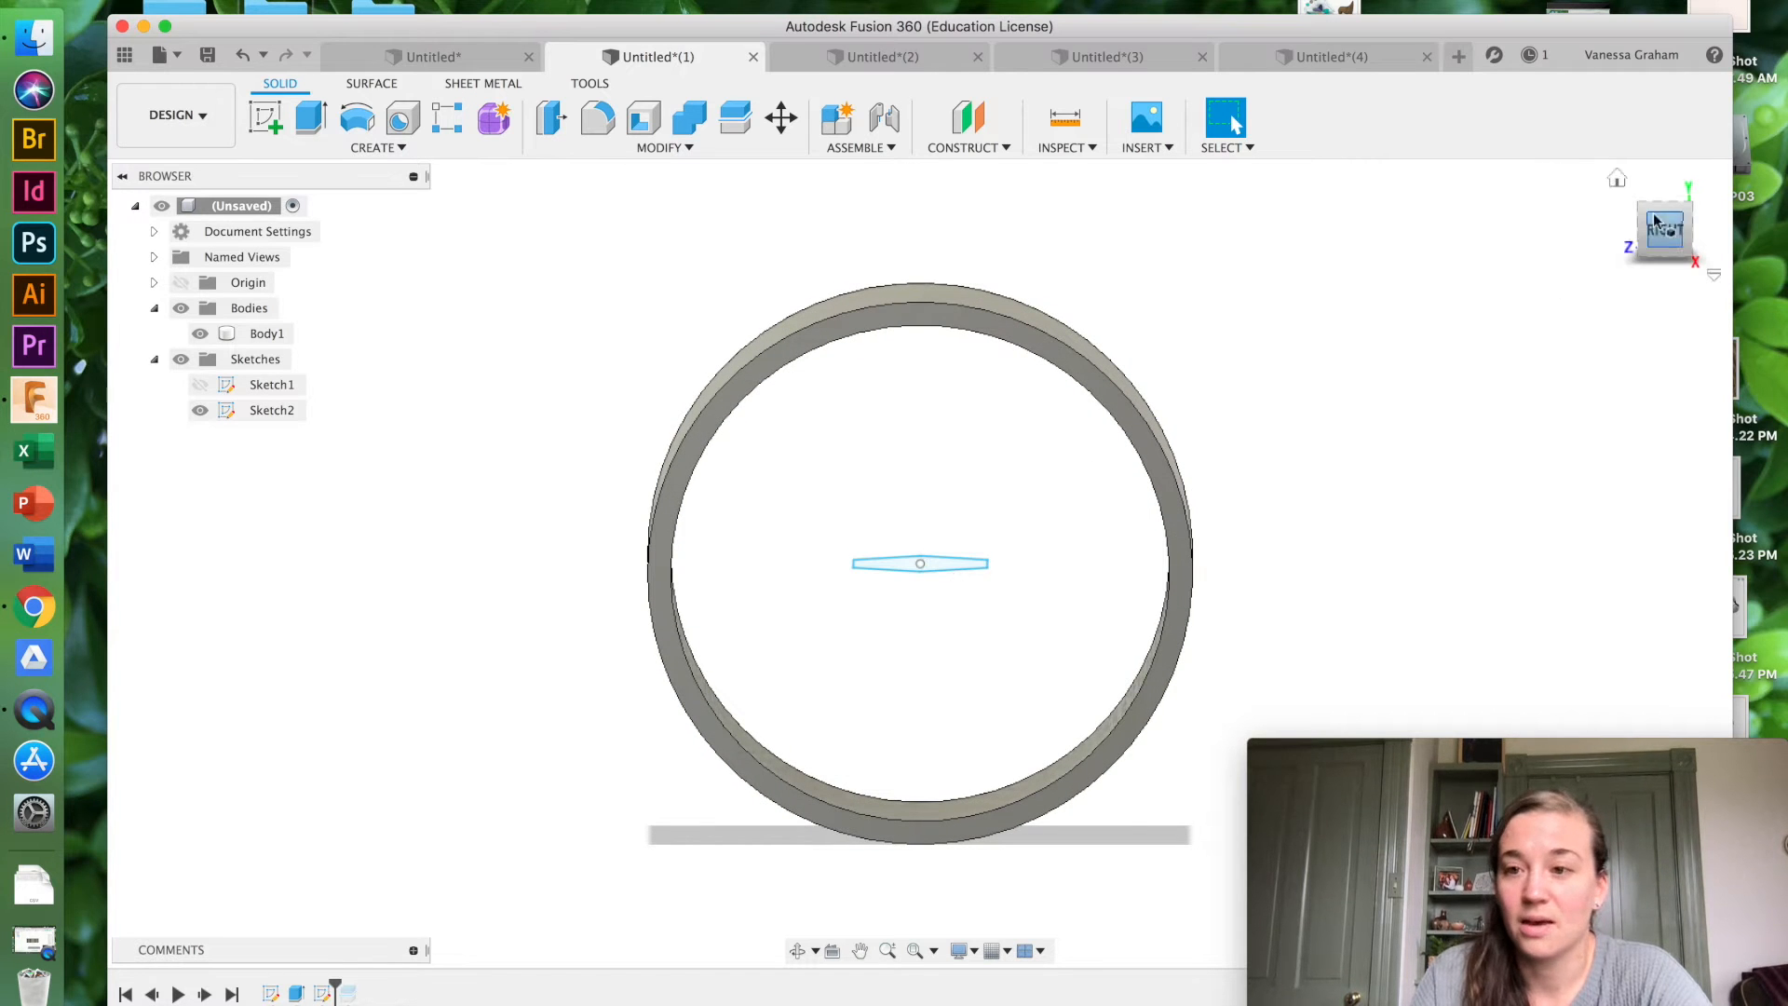
mouse_move(1676, 226)
mouse_down()
mouse_move(1613, 252)
mouse_move(1682, 234)
mouse_move(1655, 272)
mouse_up()
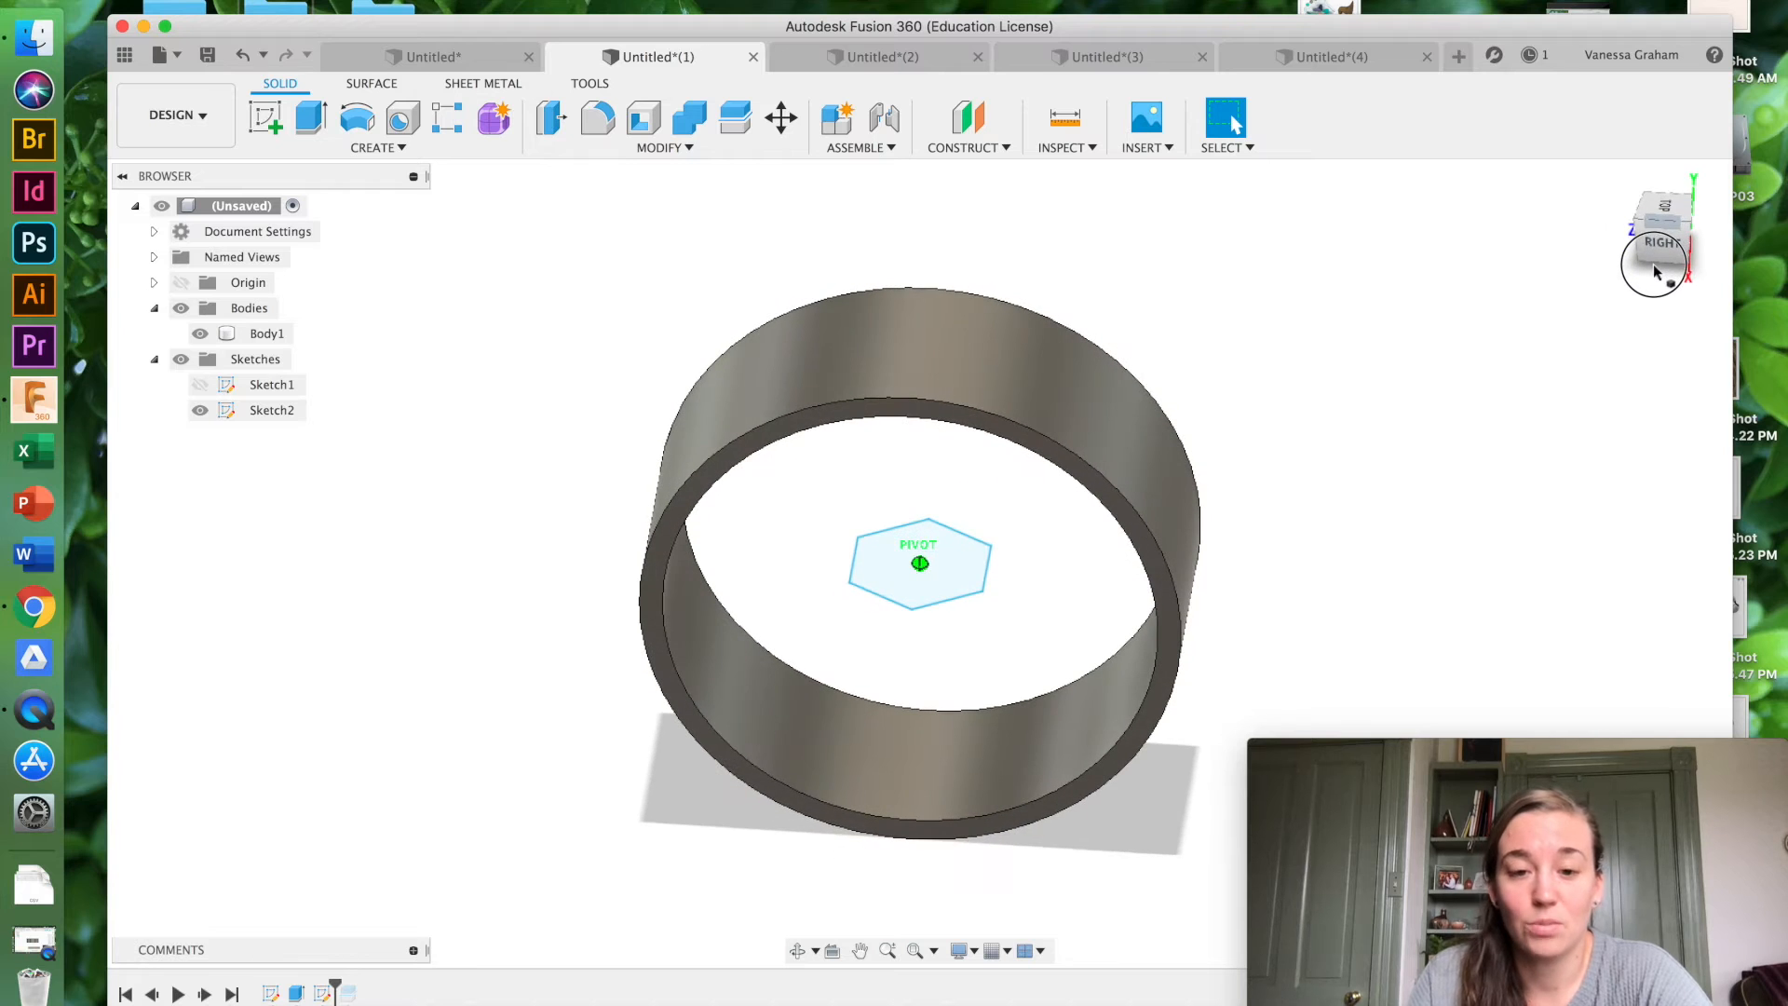
click(937, 594)
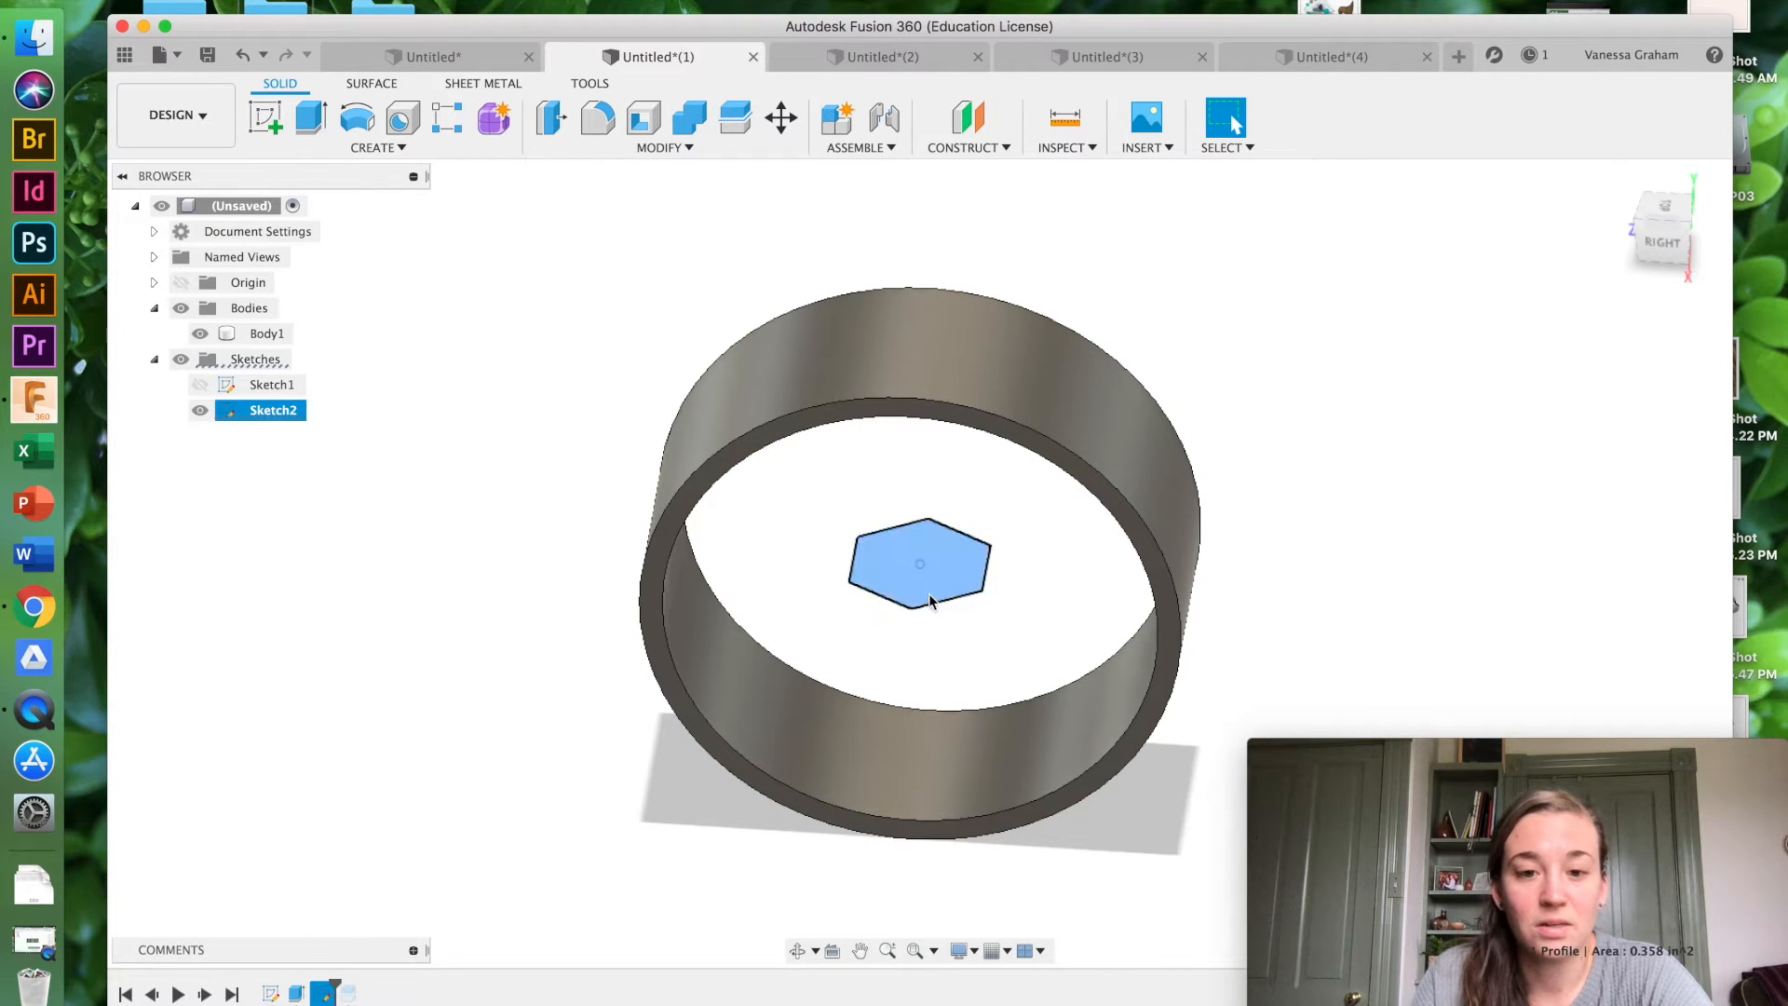
click(583, 291)
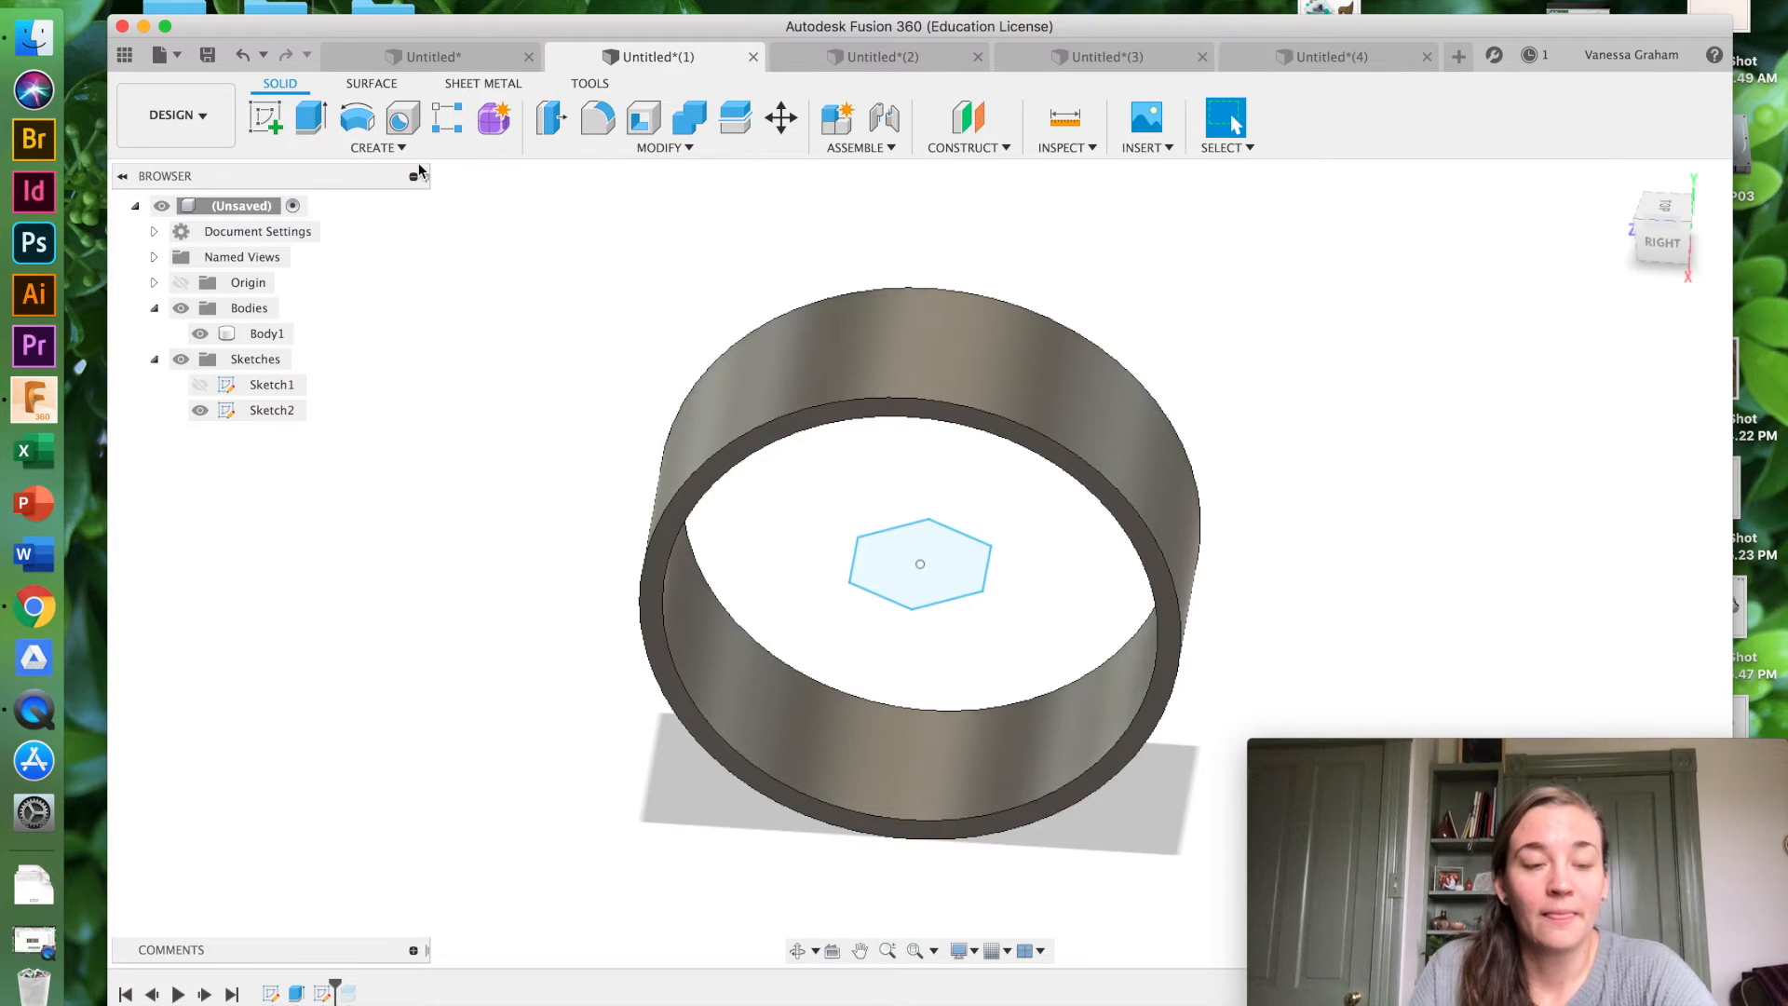
Step: Look through the other open ring designs, including the hexagon-patterned one, and return to the plain ring with the hexagon sketch
click(1289, 65)
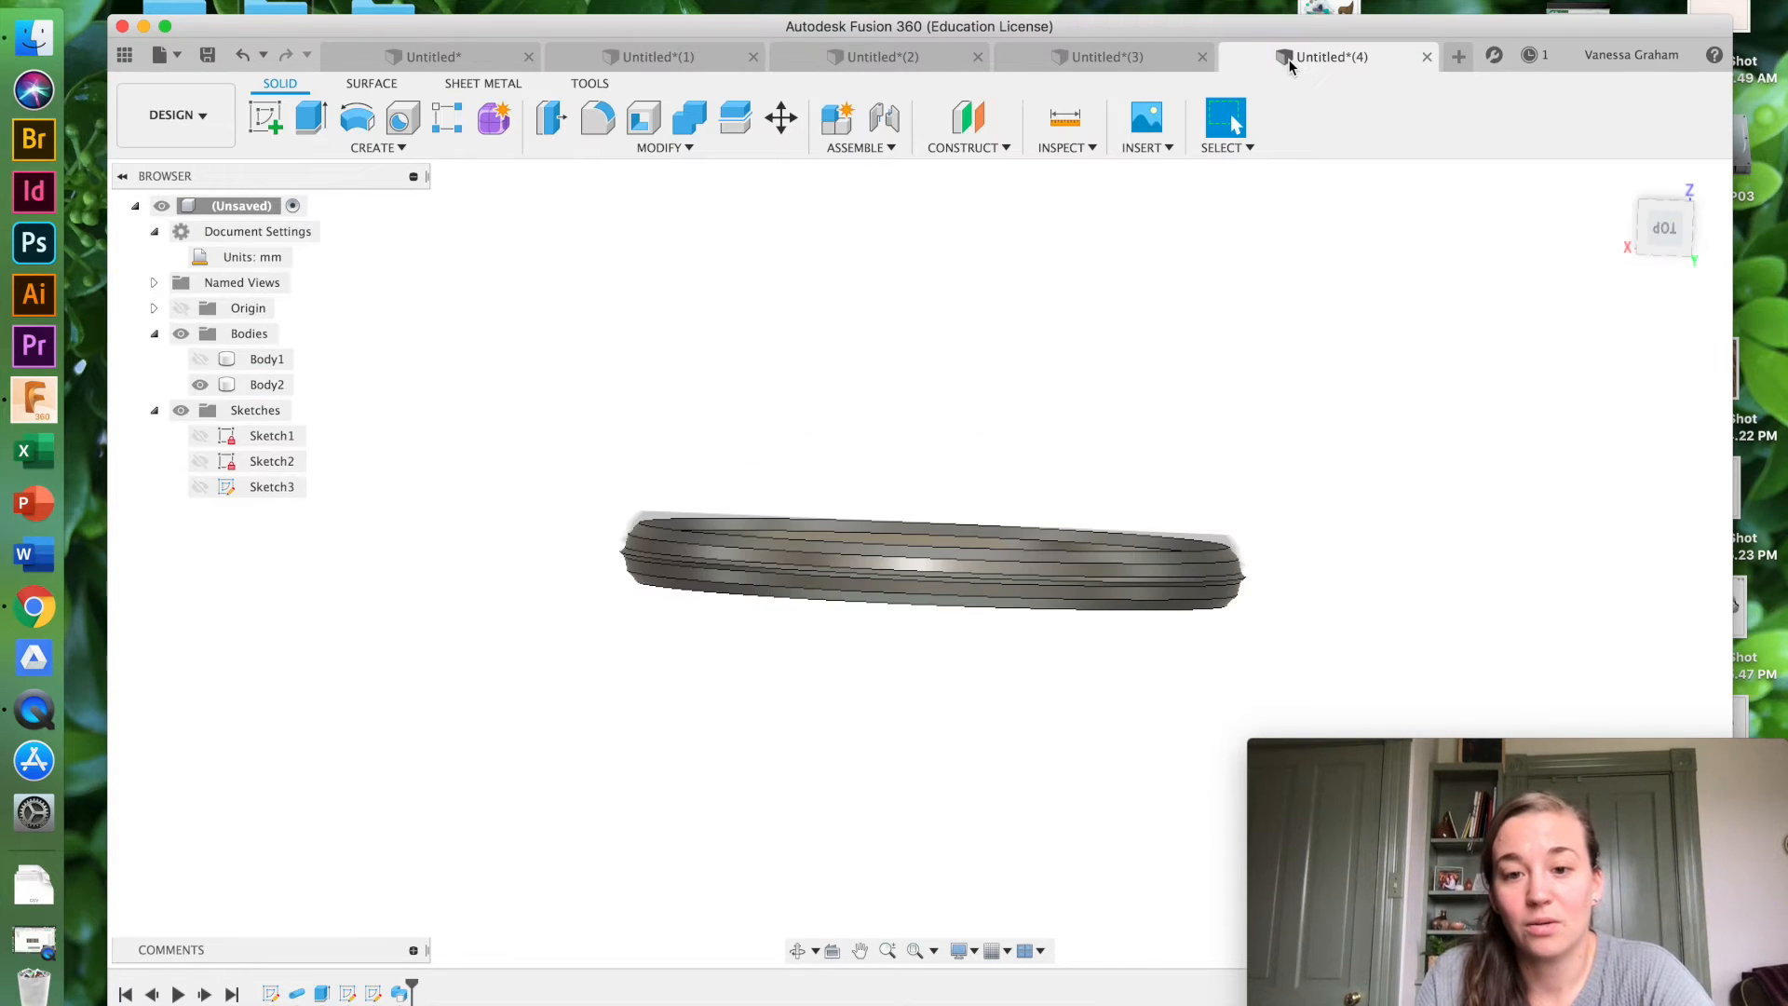
click(1052, 64)
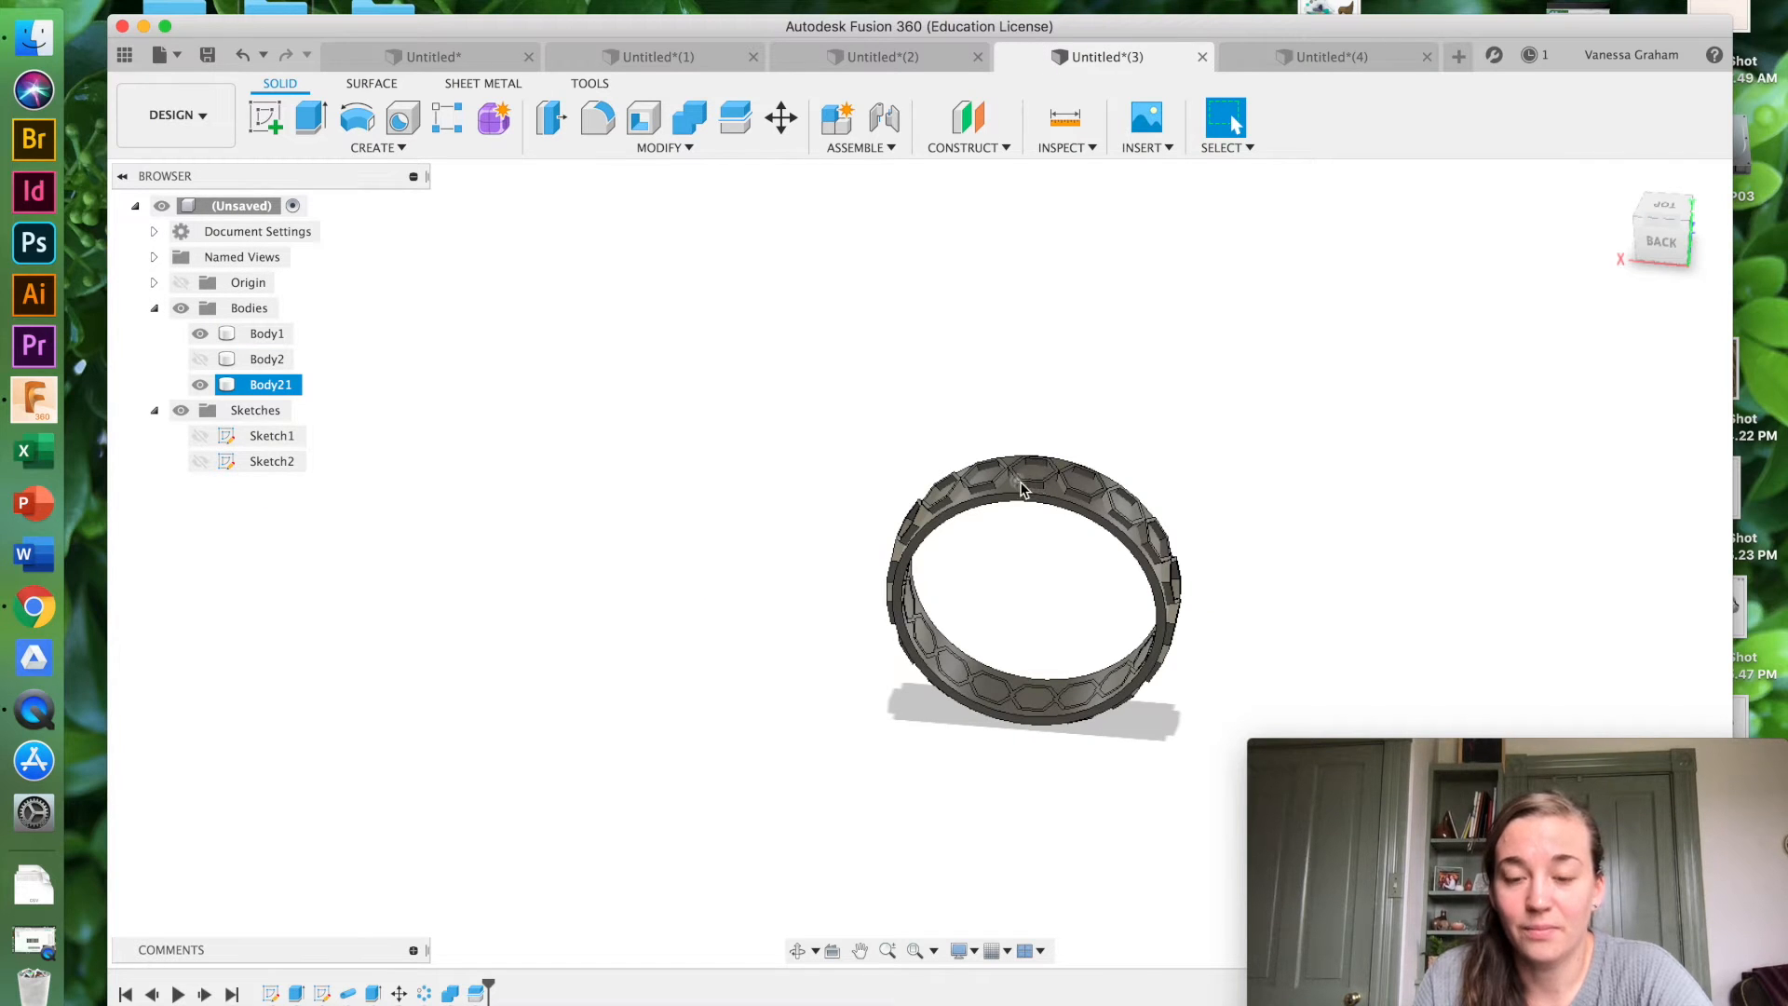
click(698, 404)
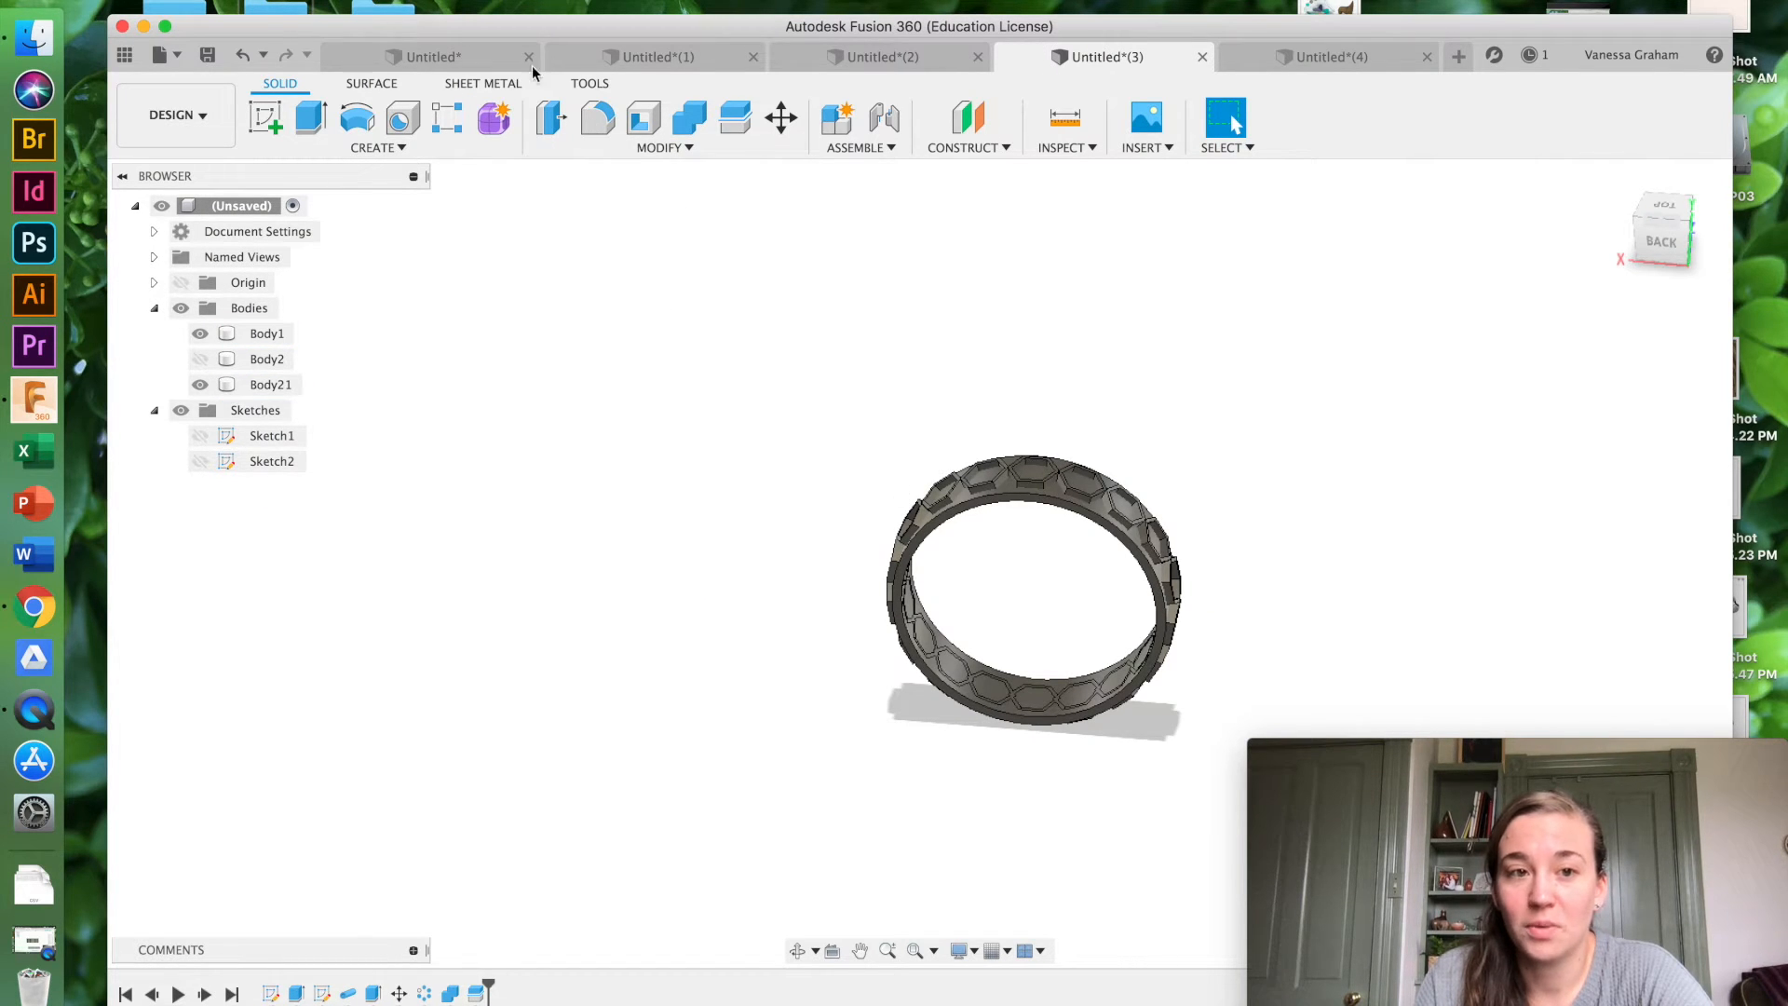
click(471, 56)
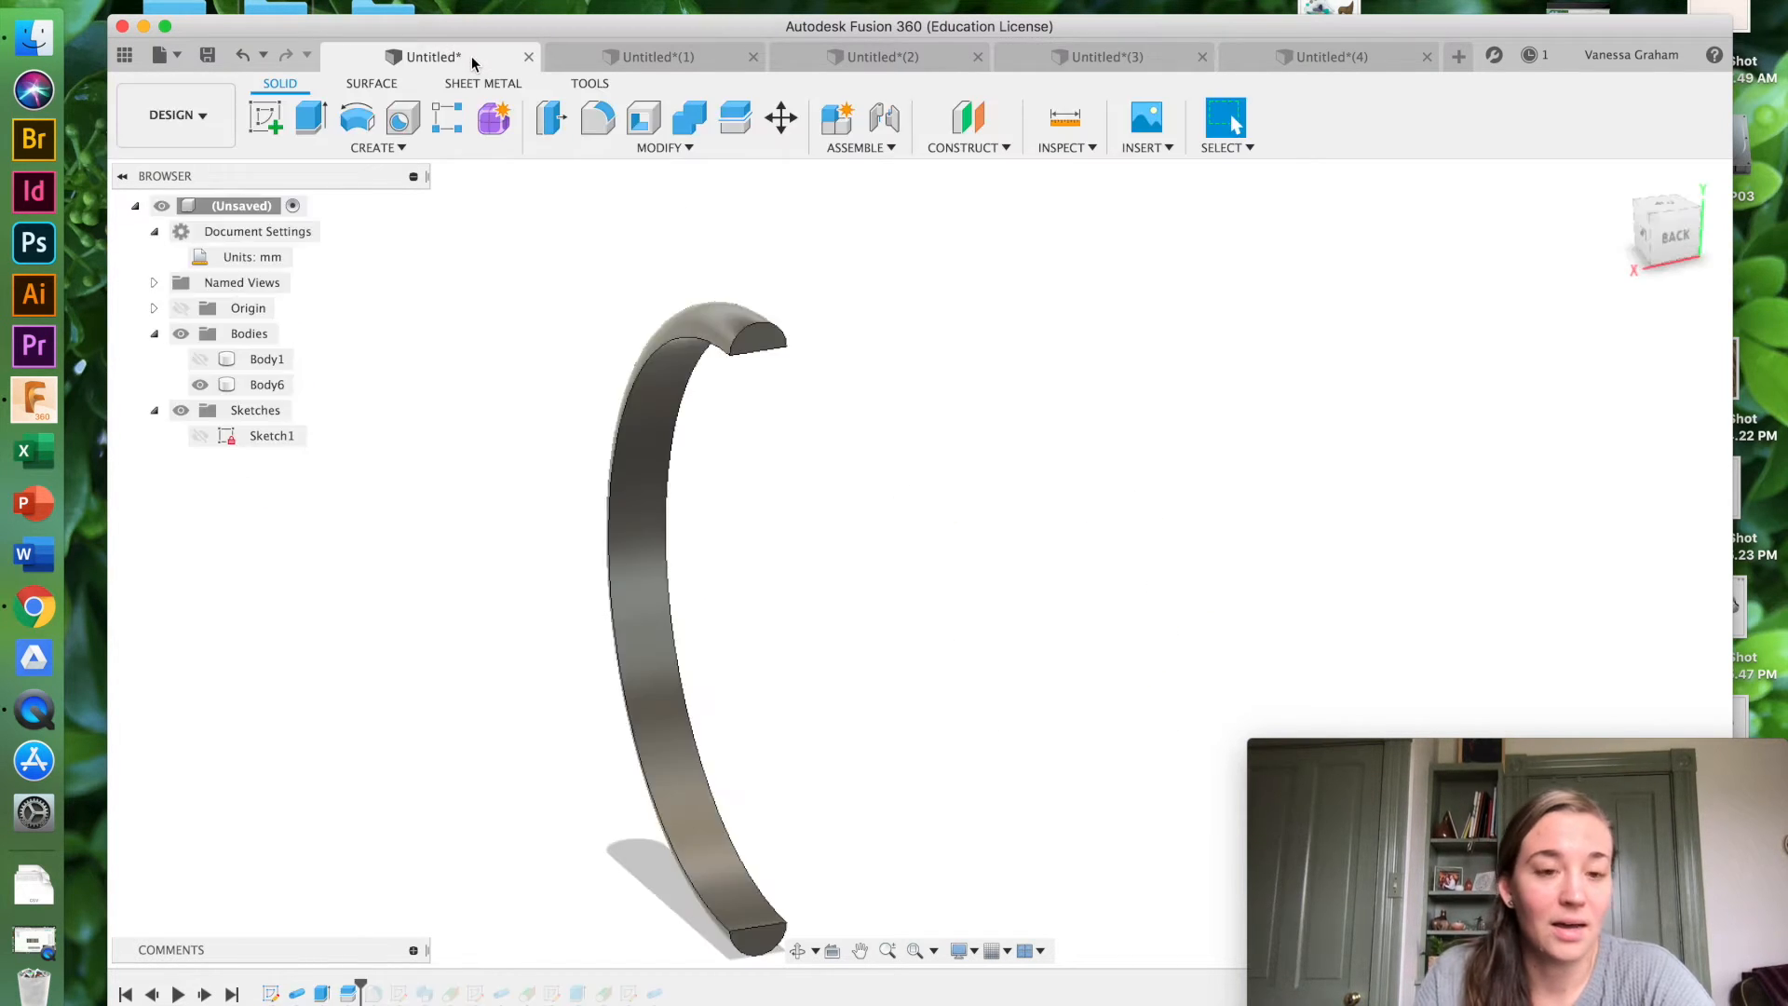
click(814, 61)
click(658, 57)
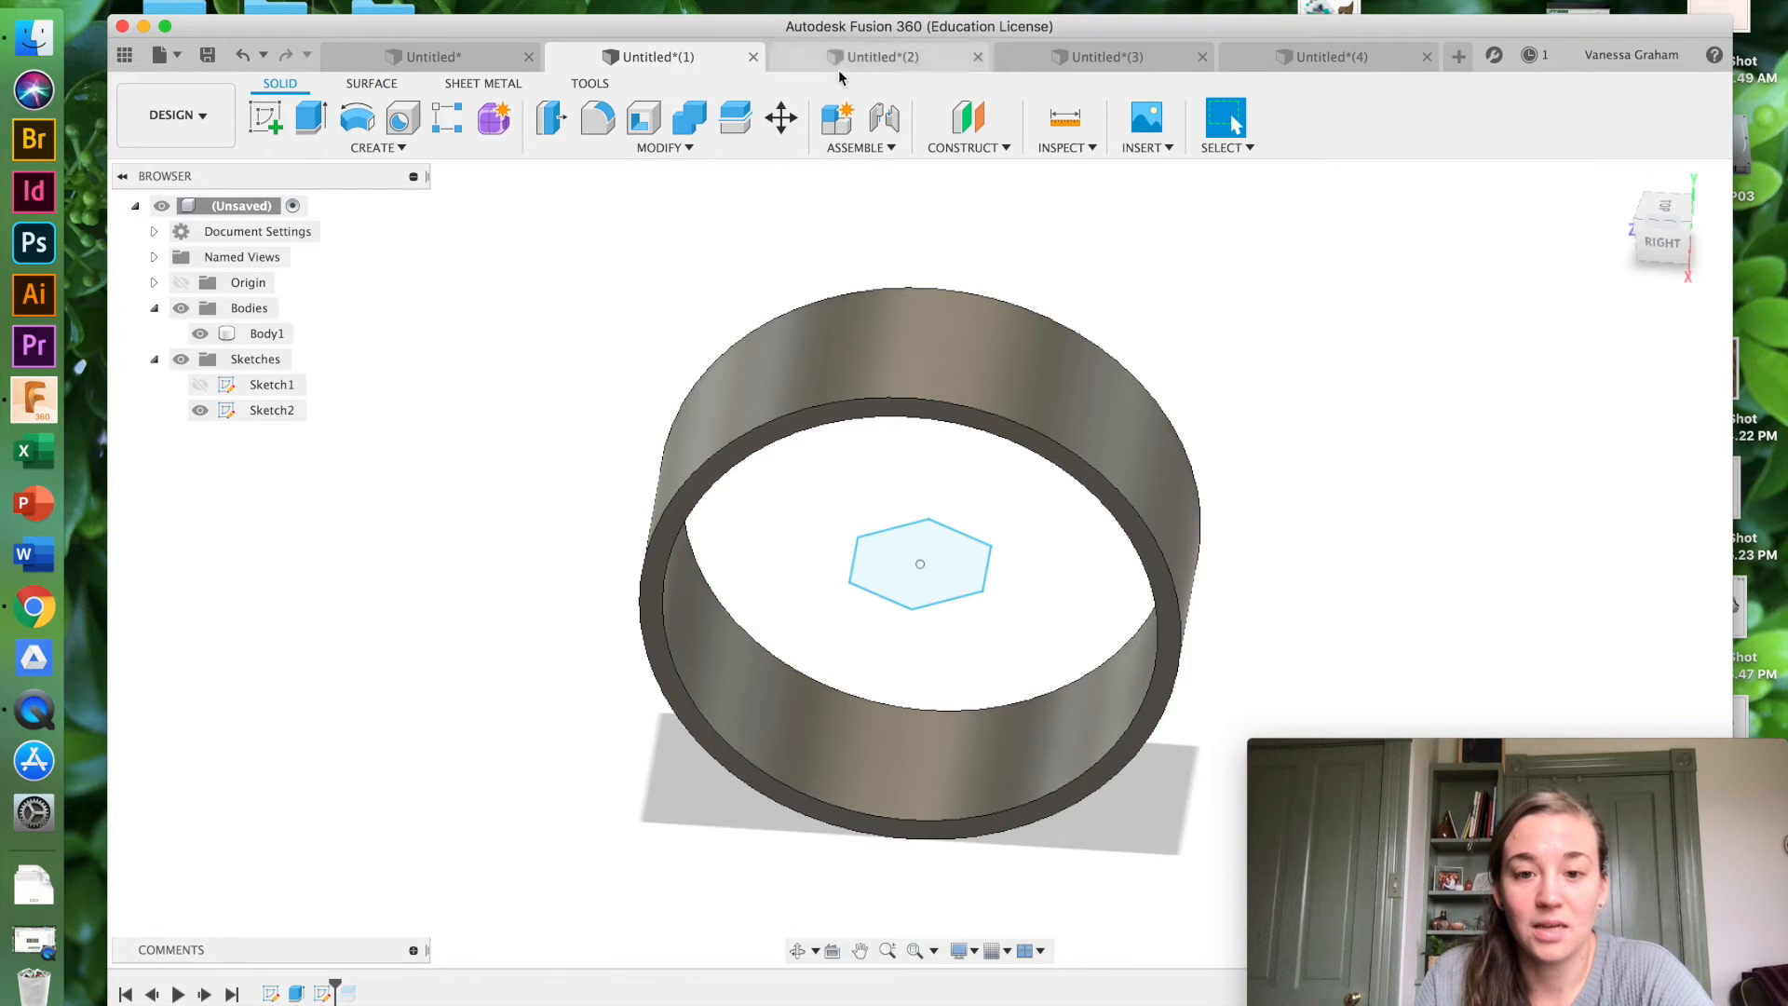
Step: Set up an Extrude of the hexagon profile 0.20 in upward as a new body and check it from the ring's side
click(931, 598)
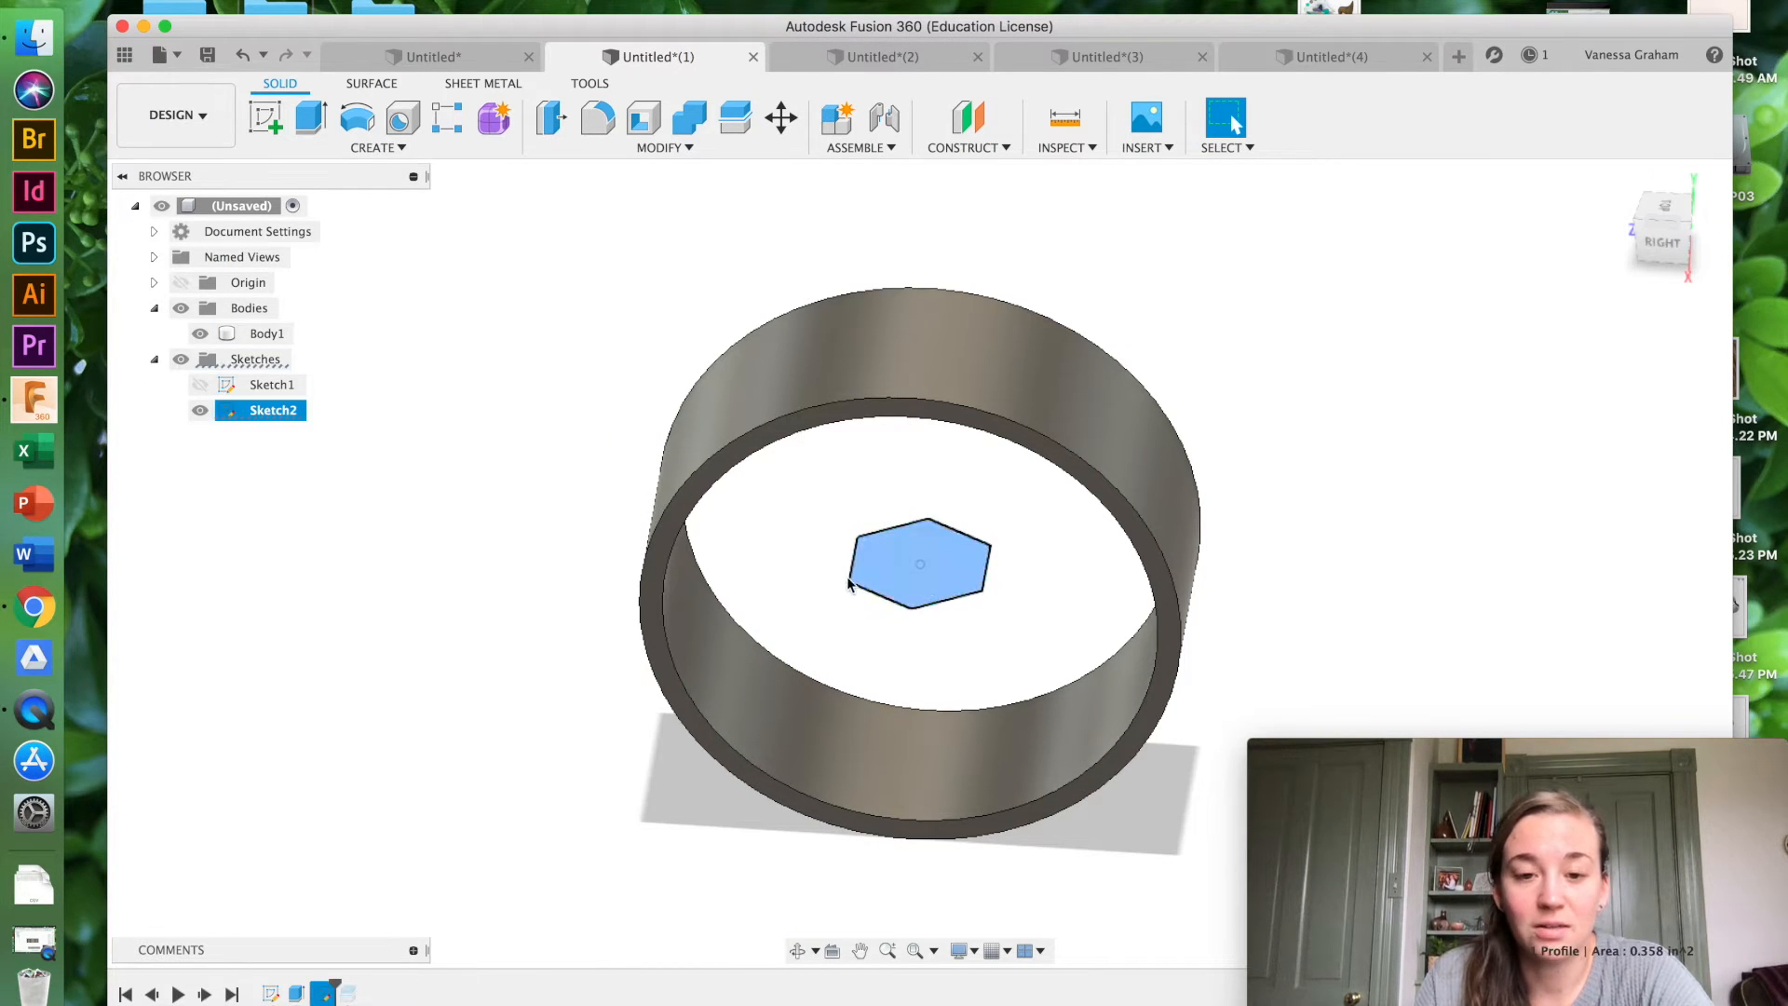
click(376, 149)
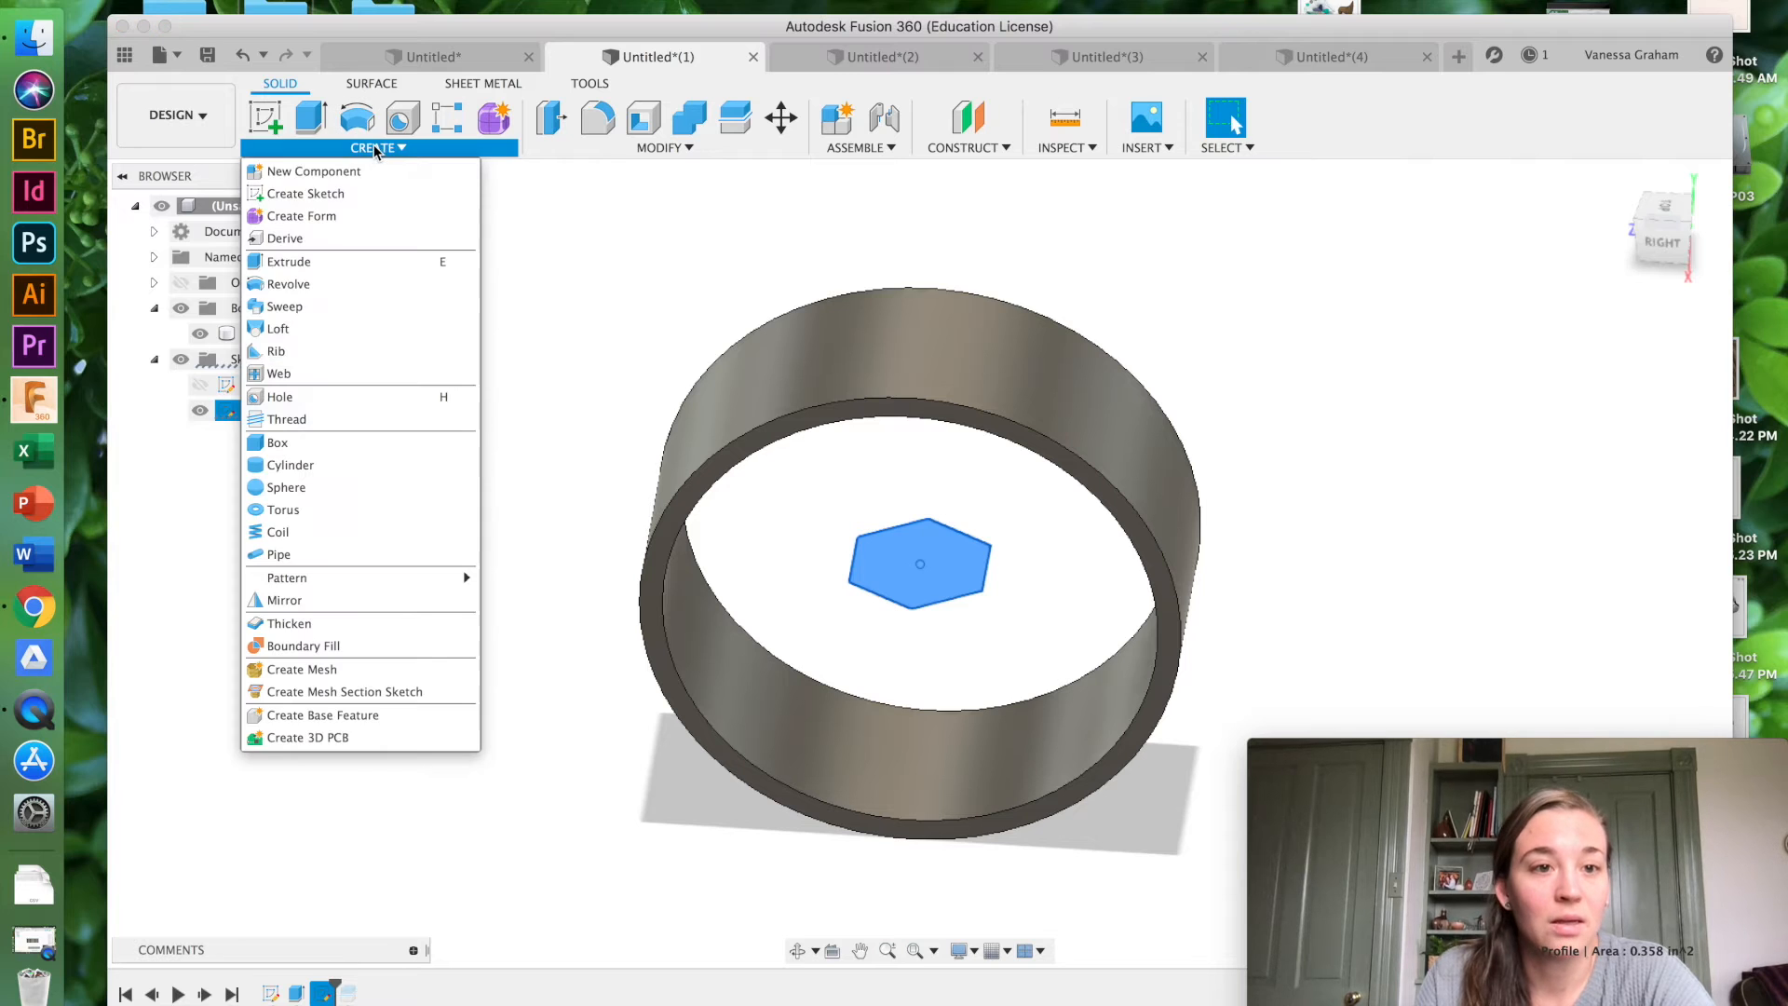
click(327, 262)
drag(920, 545, 919, 513)
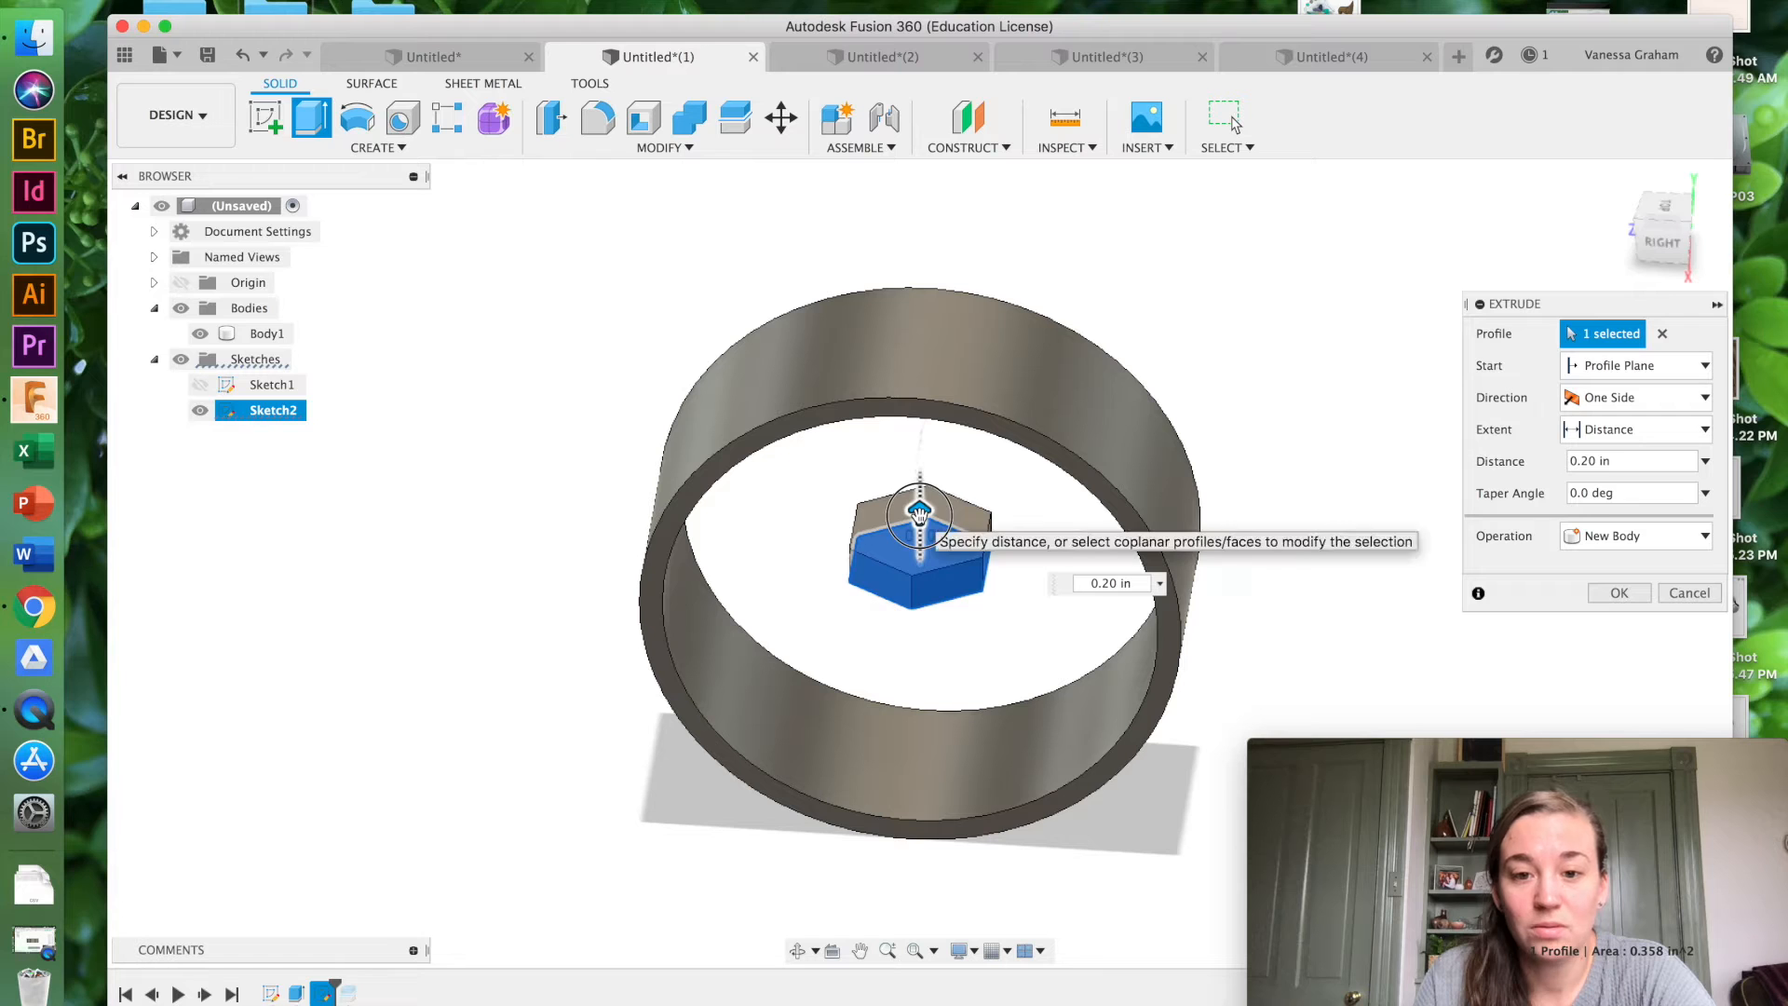
click(1659, 223)
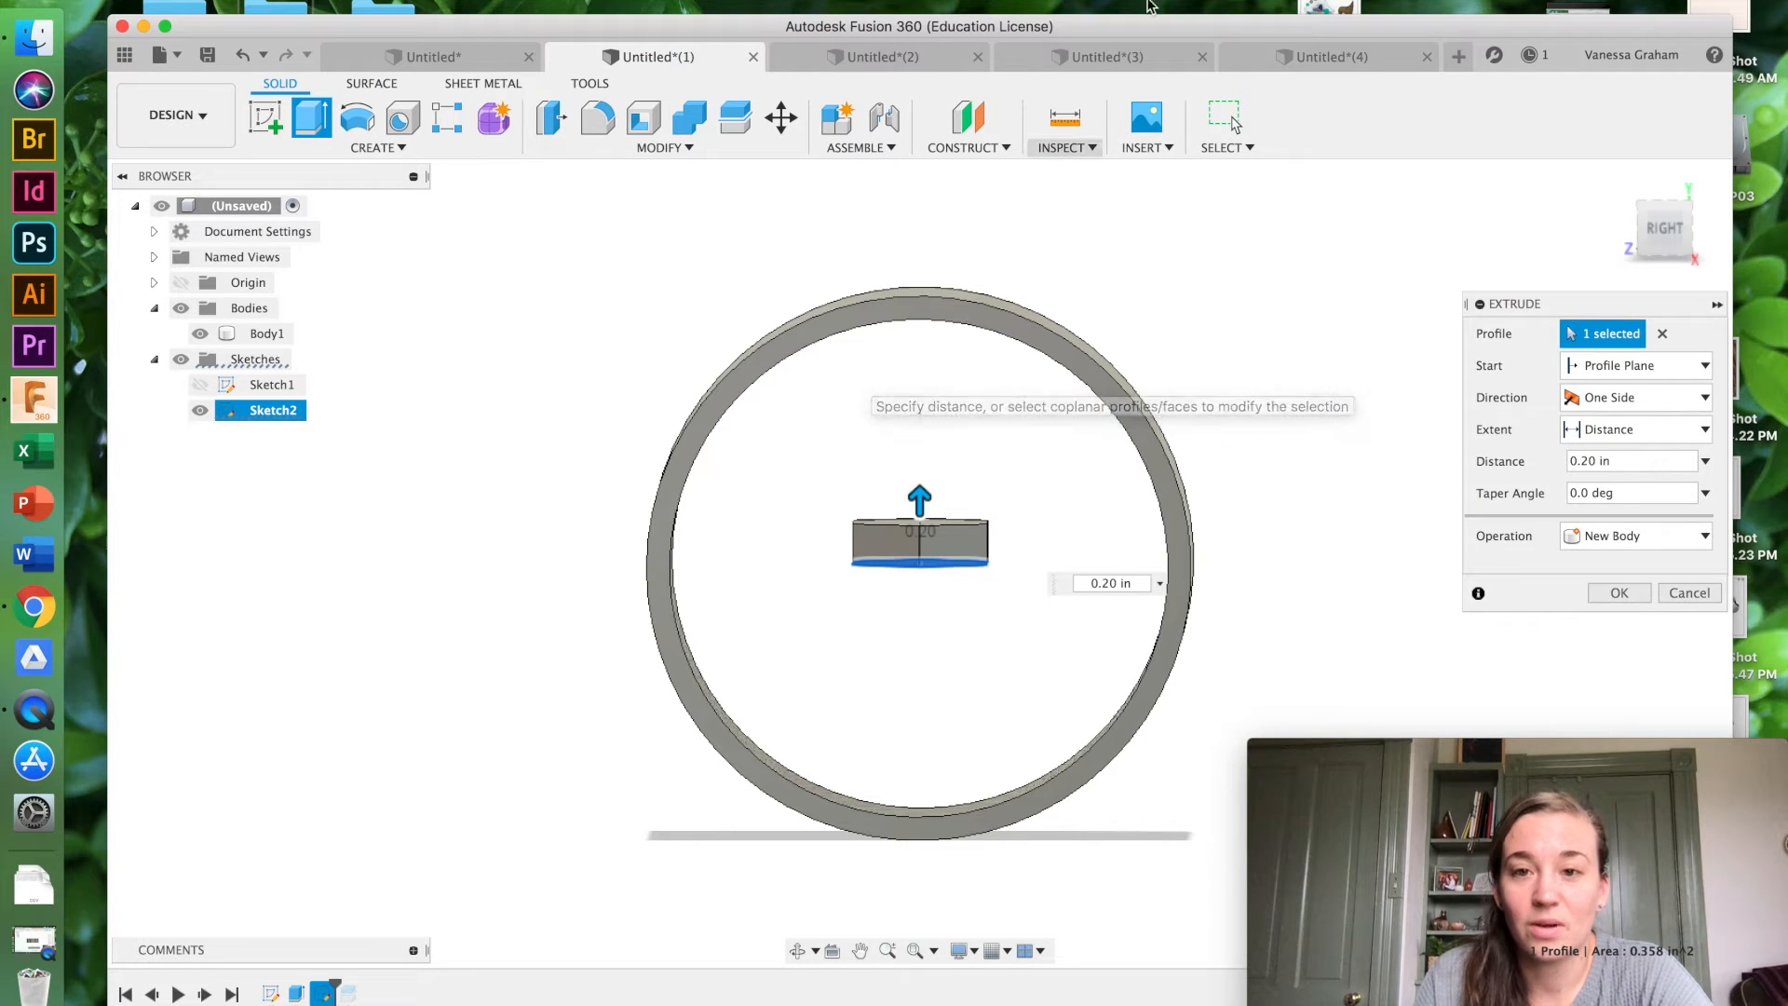
Step: In the hexagon-patterned ring design, hide the plain band body and examine the ring of hollow hexagons from above and from the back
click(1112, 57)
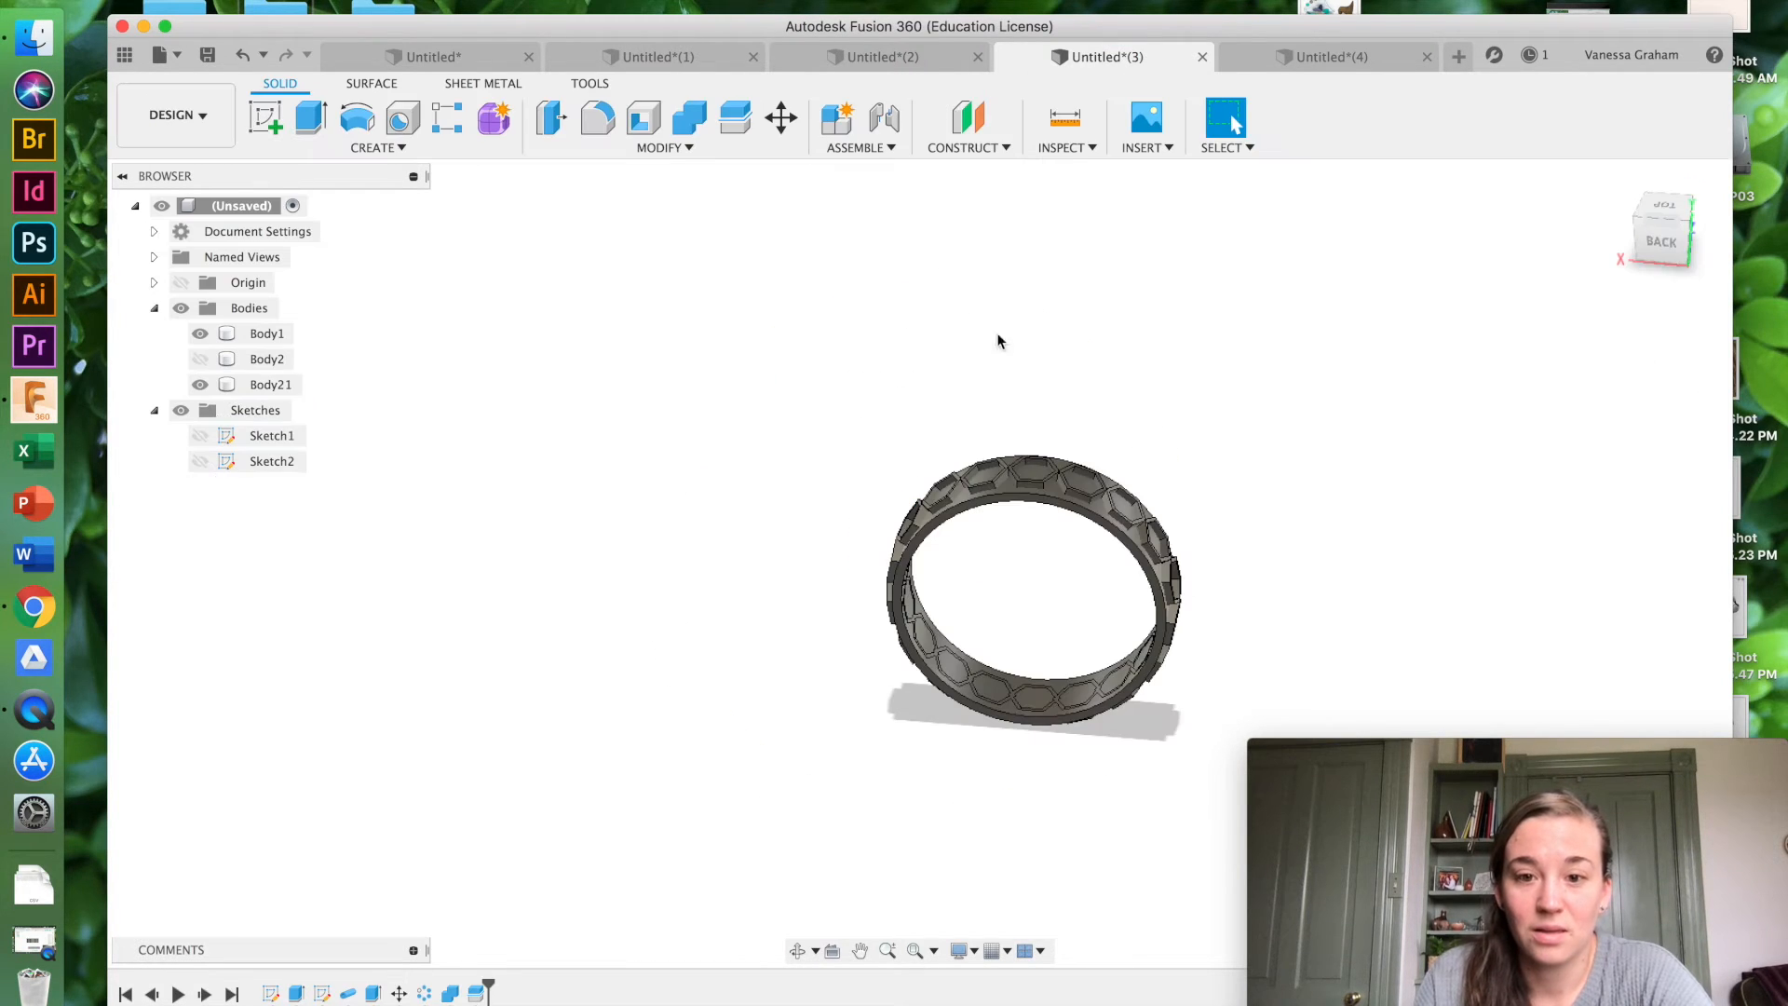
click(199, 333)
drag(1643, 256, 1641, 311)
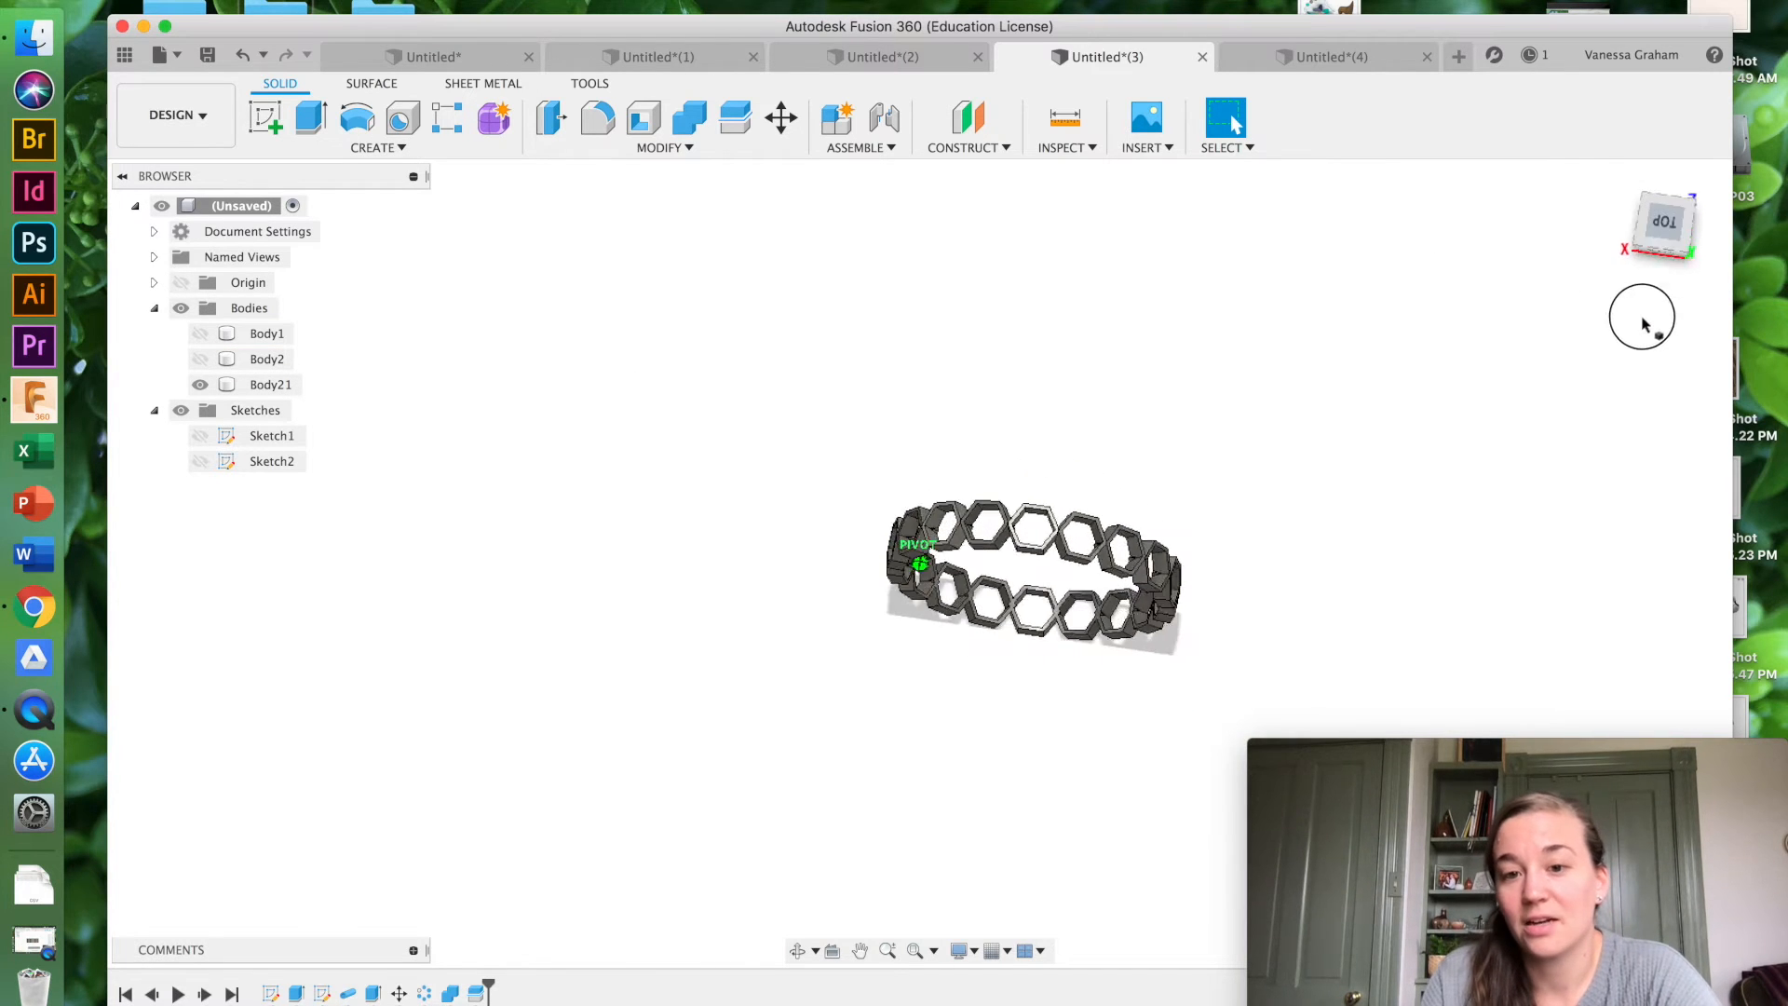
click(1648, 244)
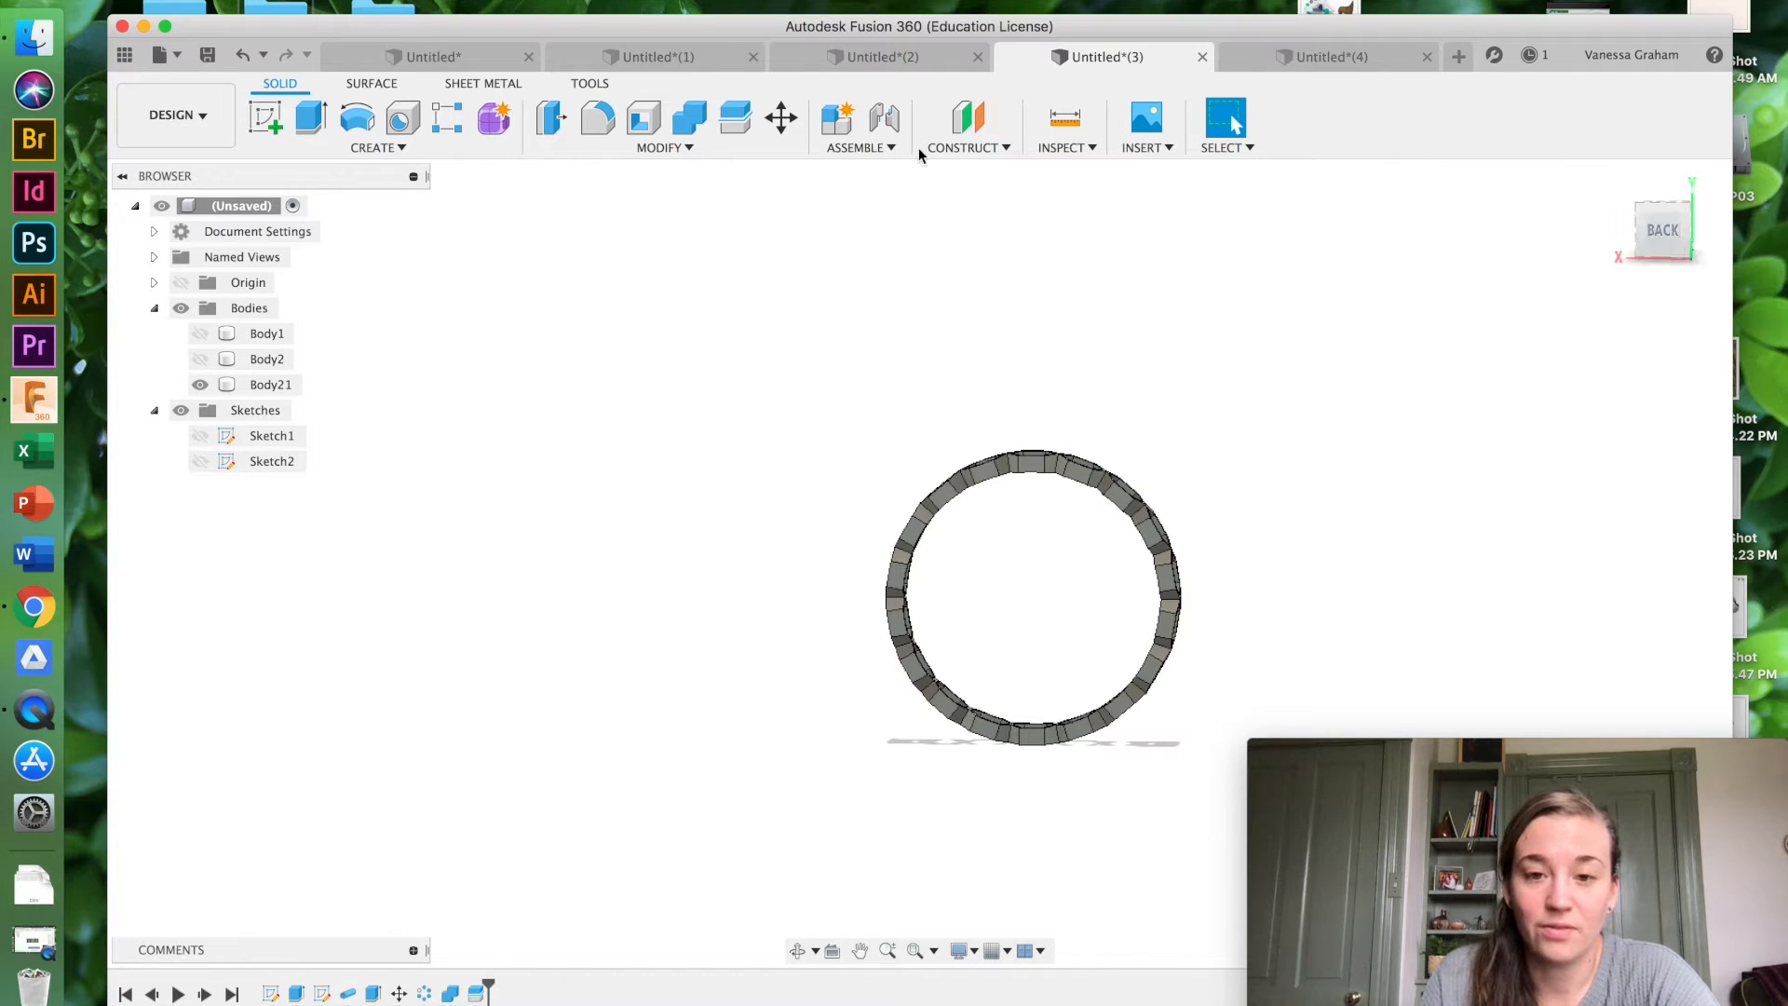
click(202, 384)
click(202, 385)
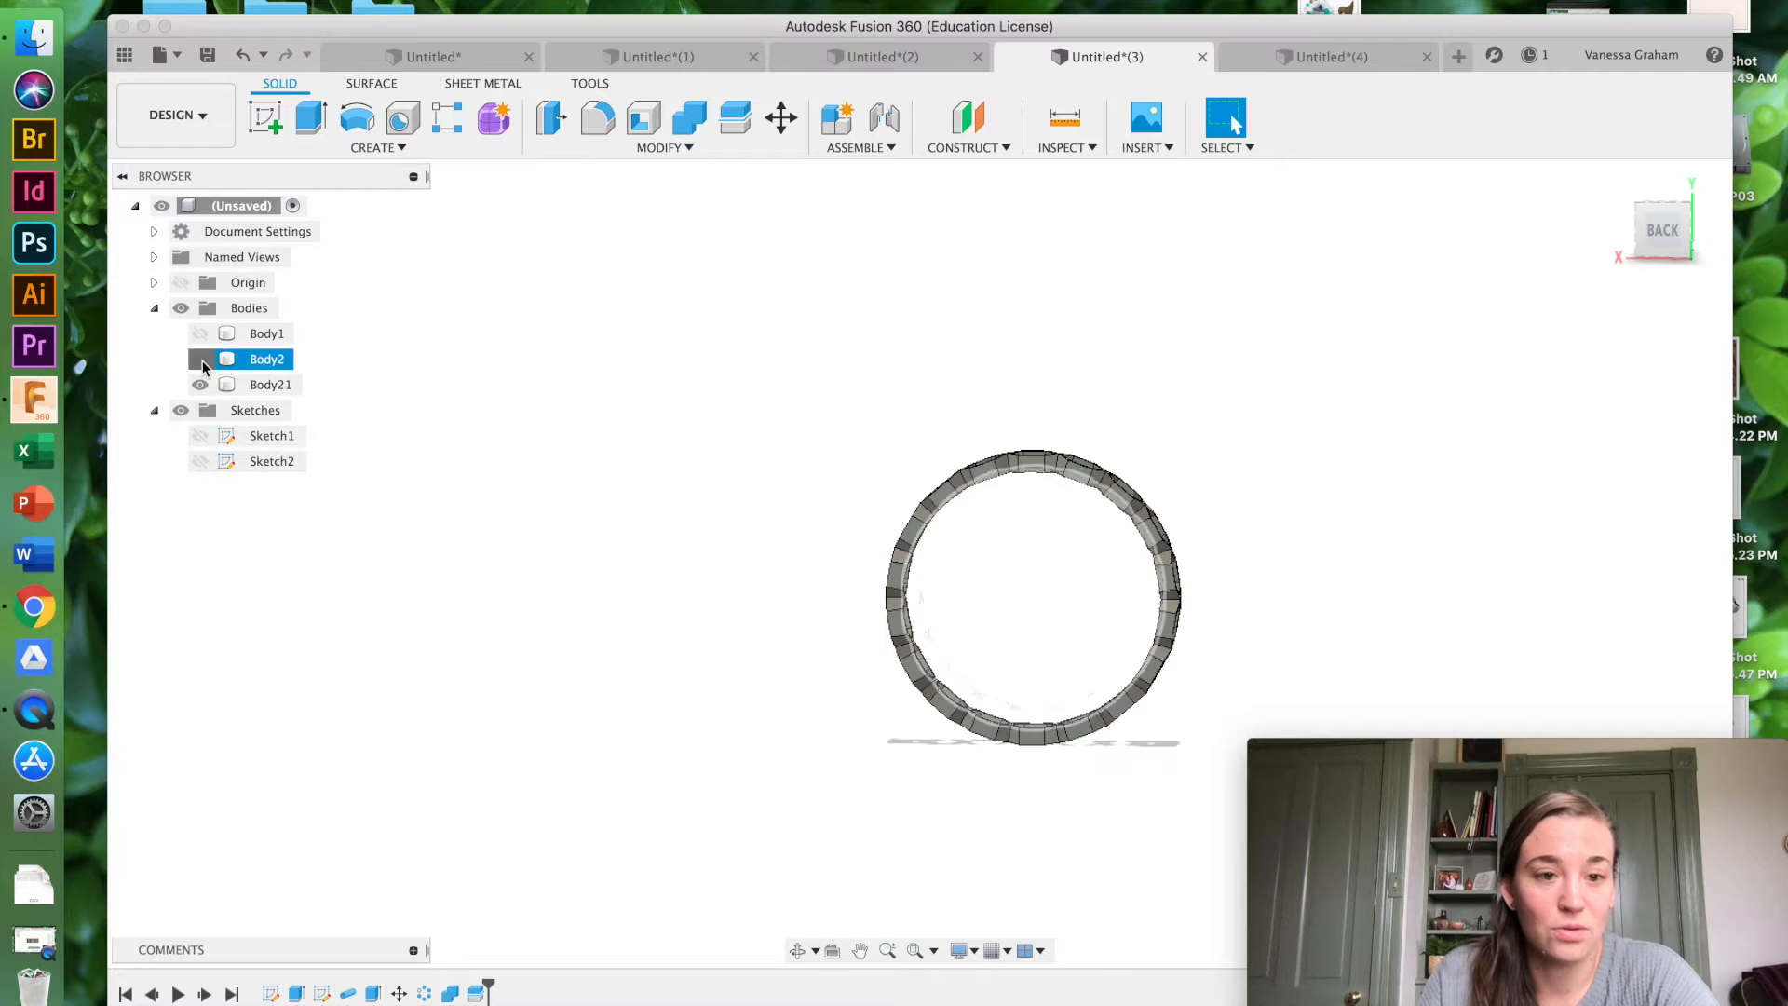
Step: In the hexagon-patterned ring design, show the plain band Body1 again and examine the ring from the back and at an angle
click(200, 359)
click(200, 360)
click(199, 333)
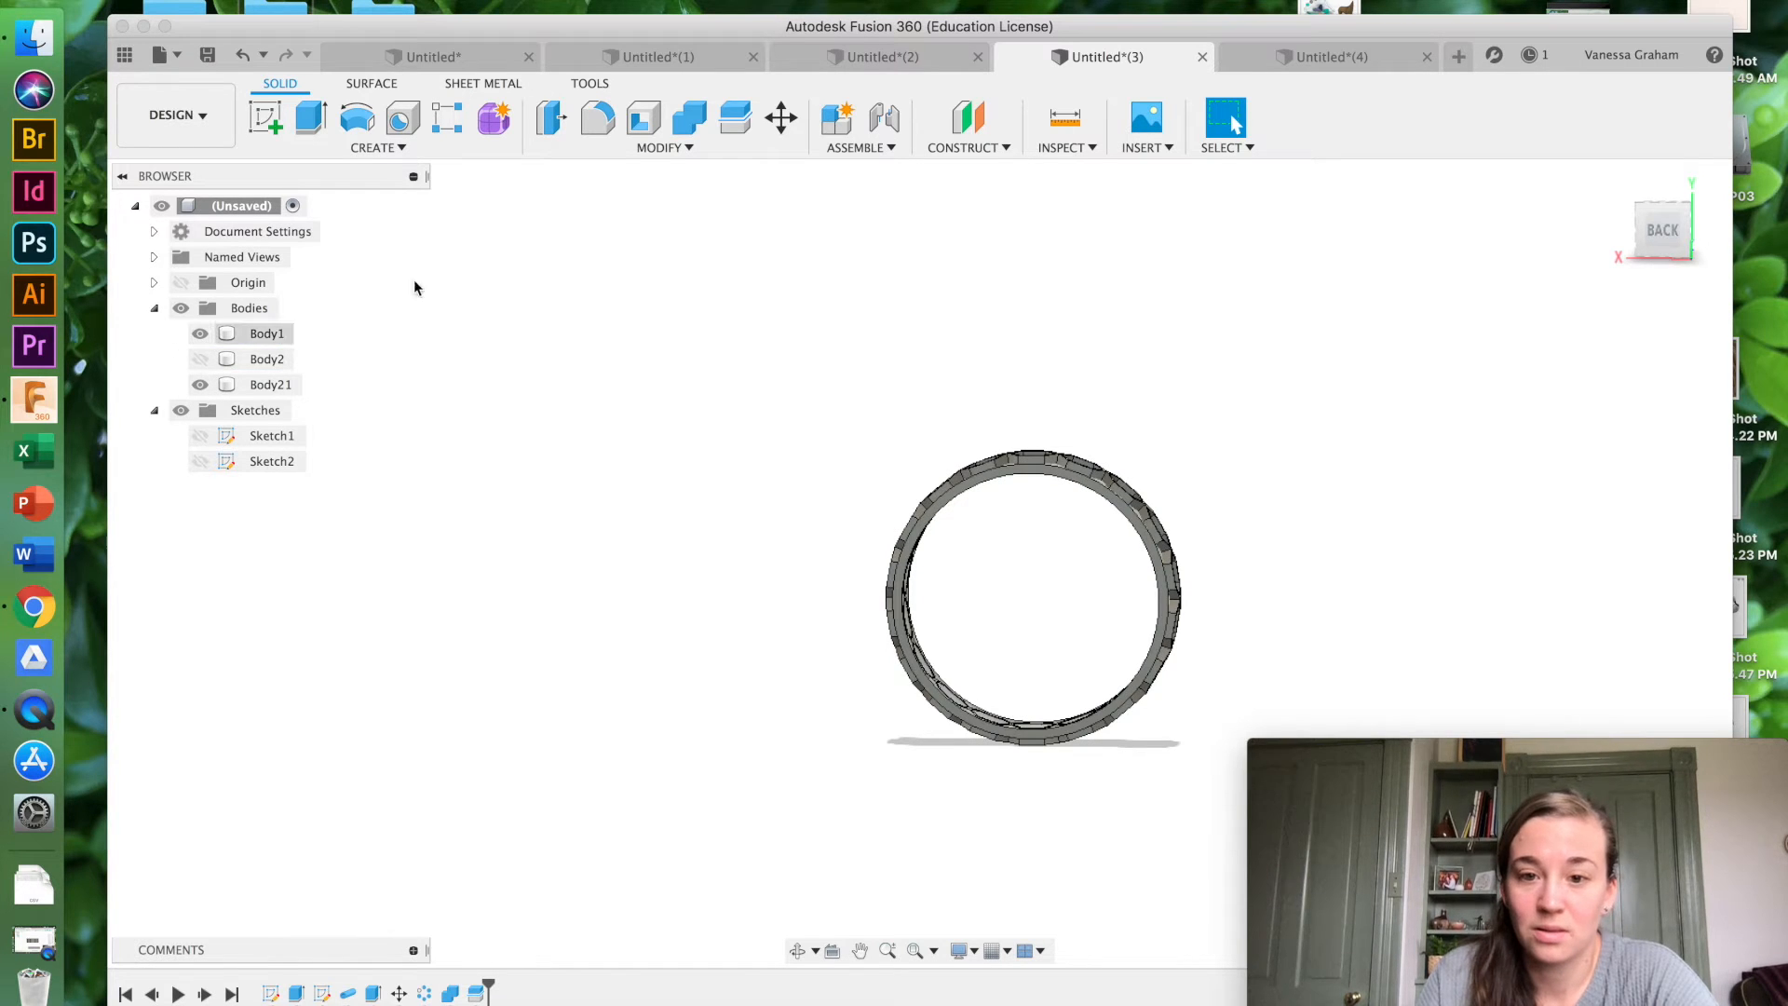
click(1649, 235)
drag(1649, 235, 1568, 279)
click(1620, 233)
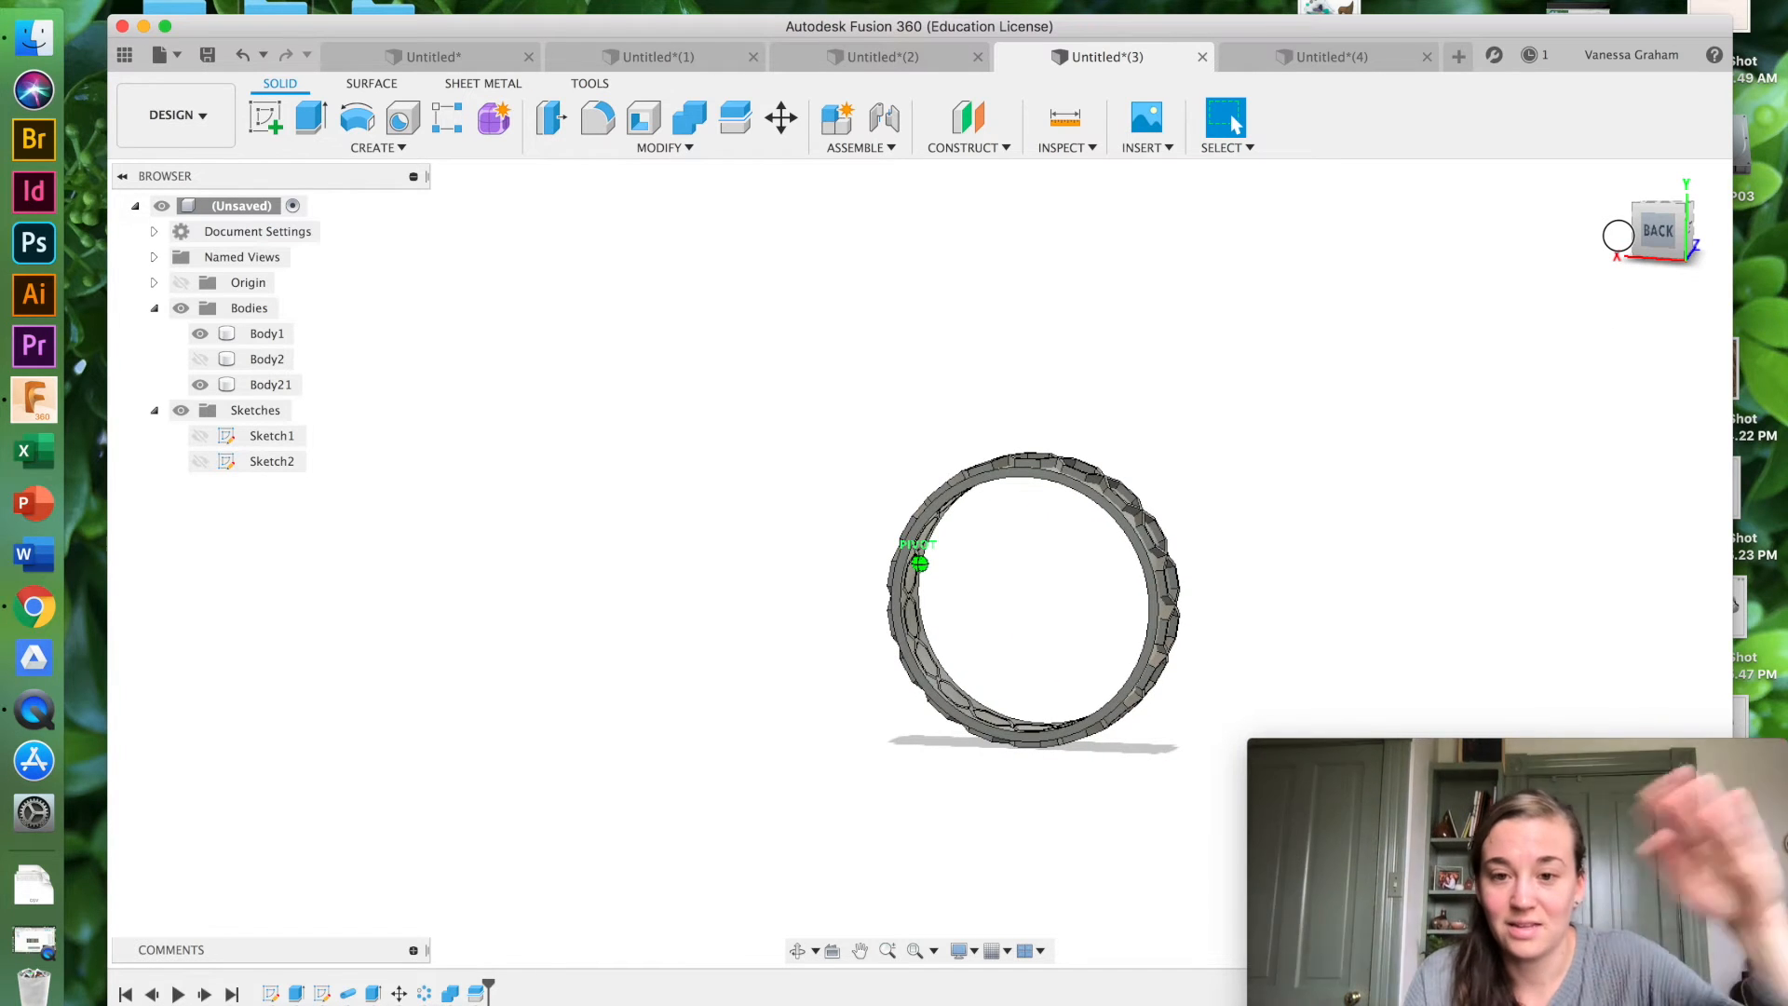
mouse_move(1620, 232)
mouse_down()
mouse_move(1730, 225)
mouse_move(1694, 219)
mouse_up()
Step: Look through the other open ring designs and return to the plain ring with the solid hexagon body at its centre
click(1313, 60)
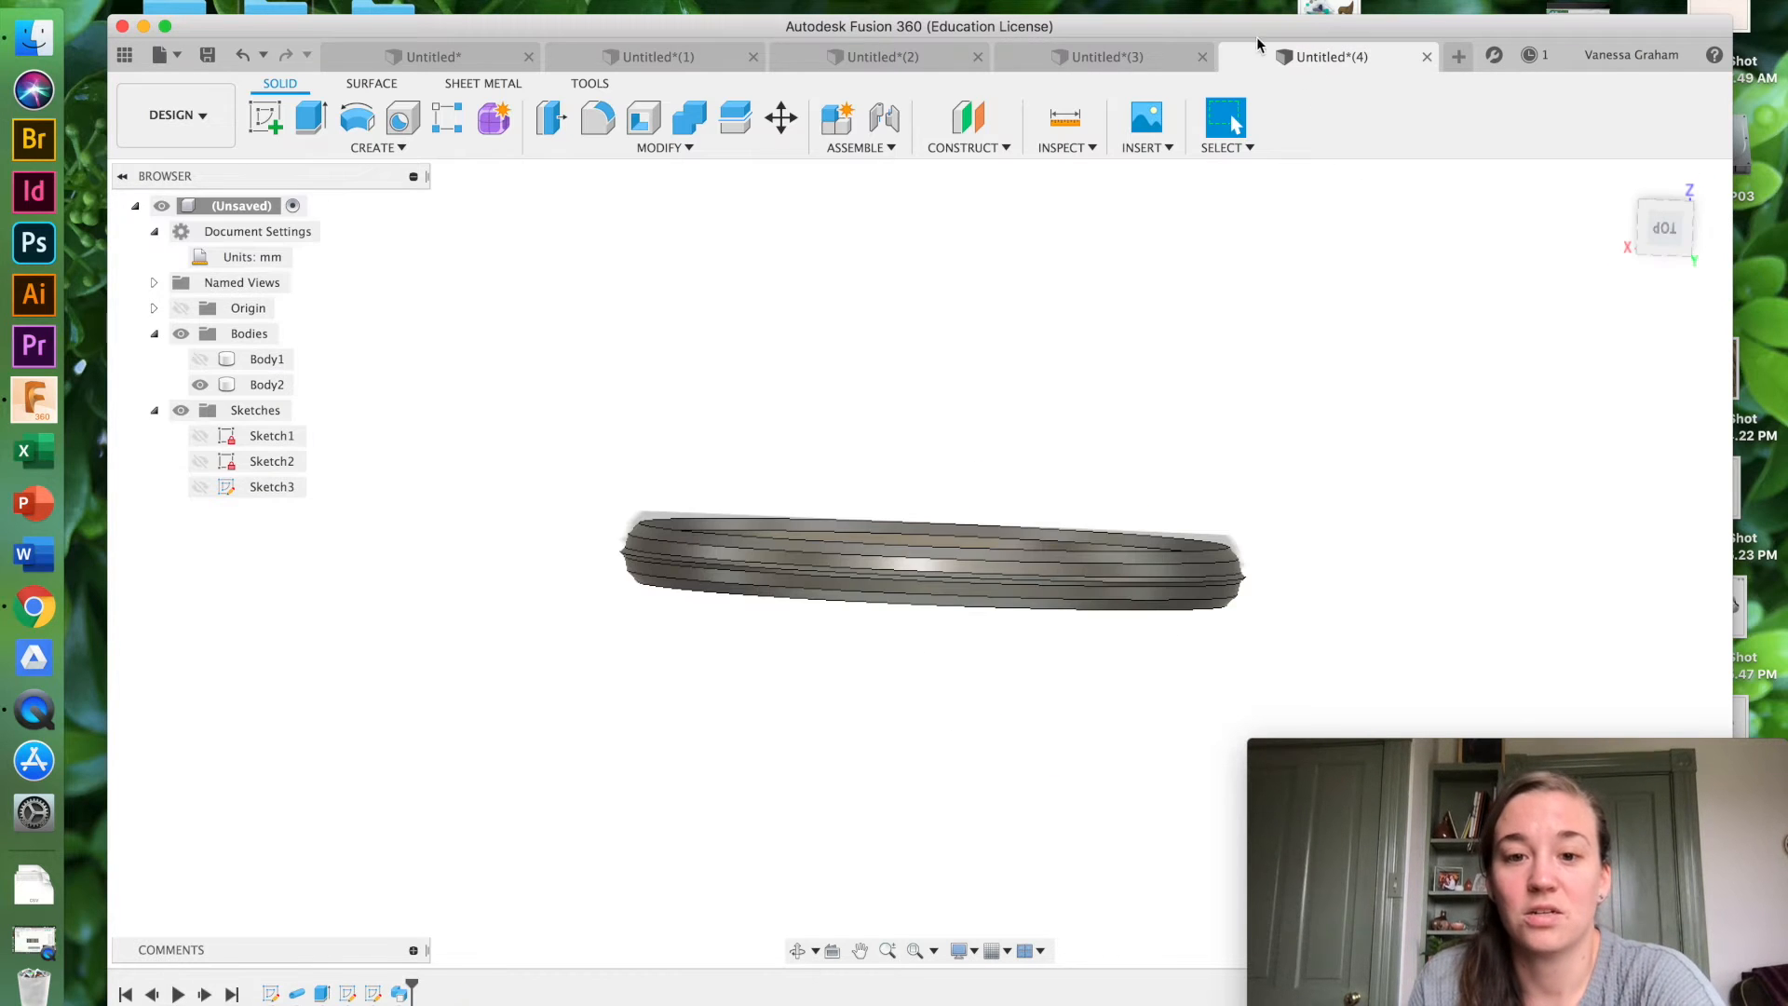
click(899, 59)
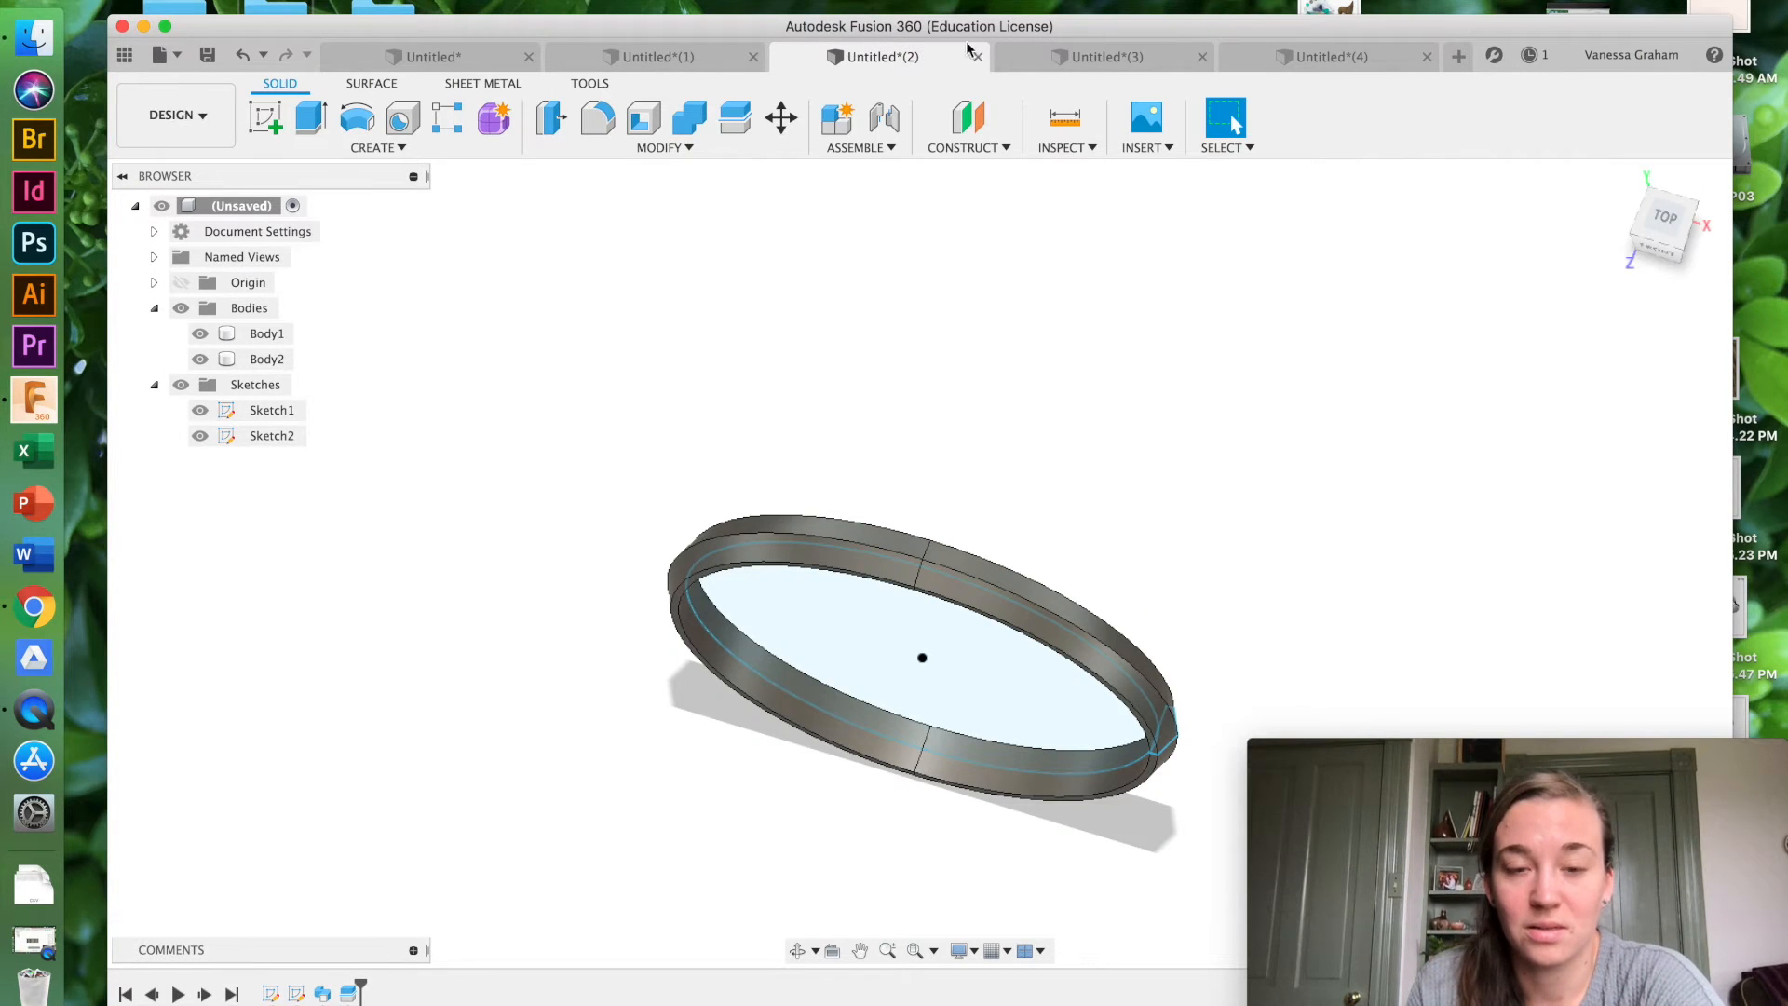
click(641, 59)
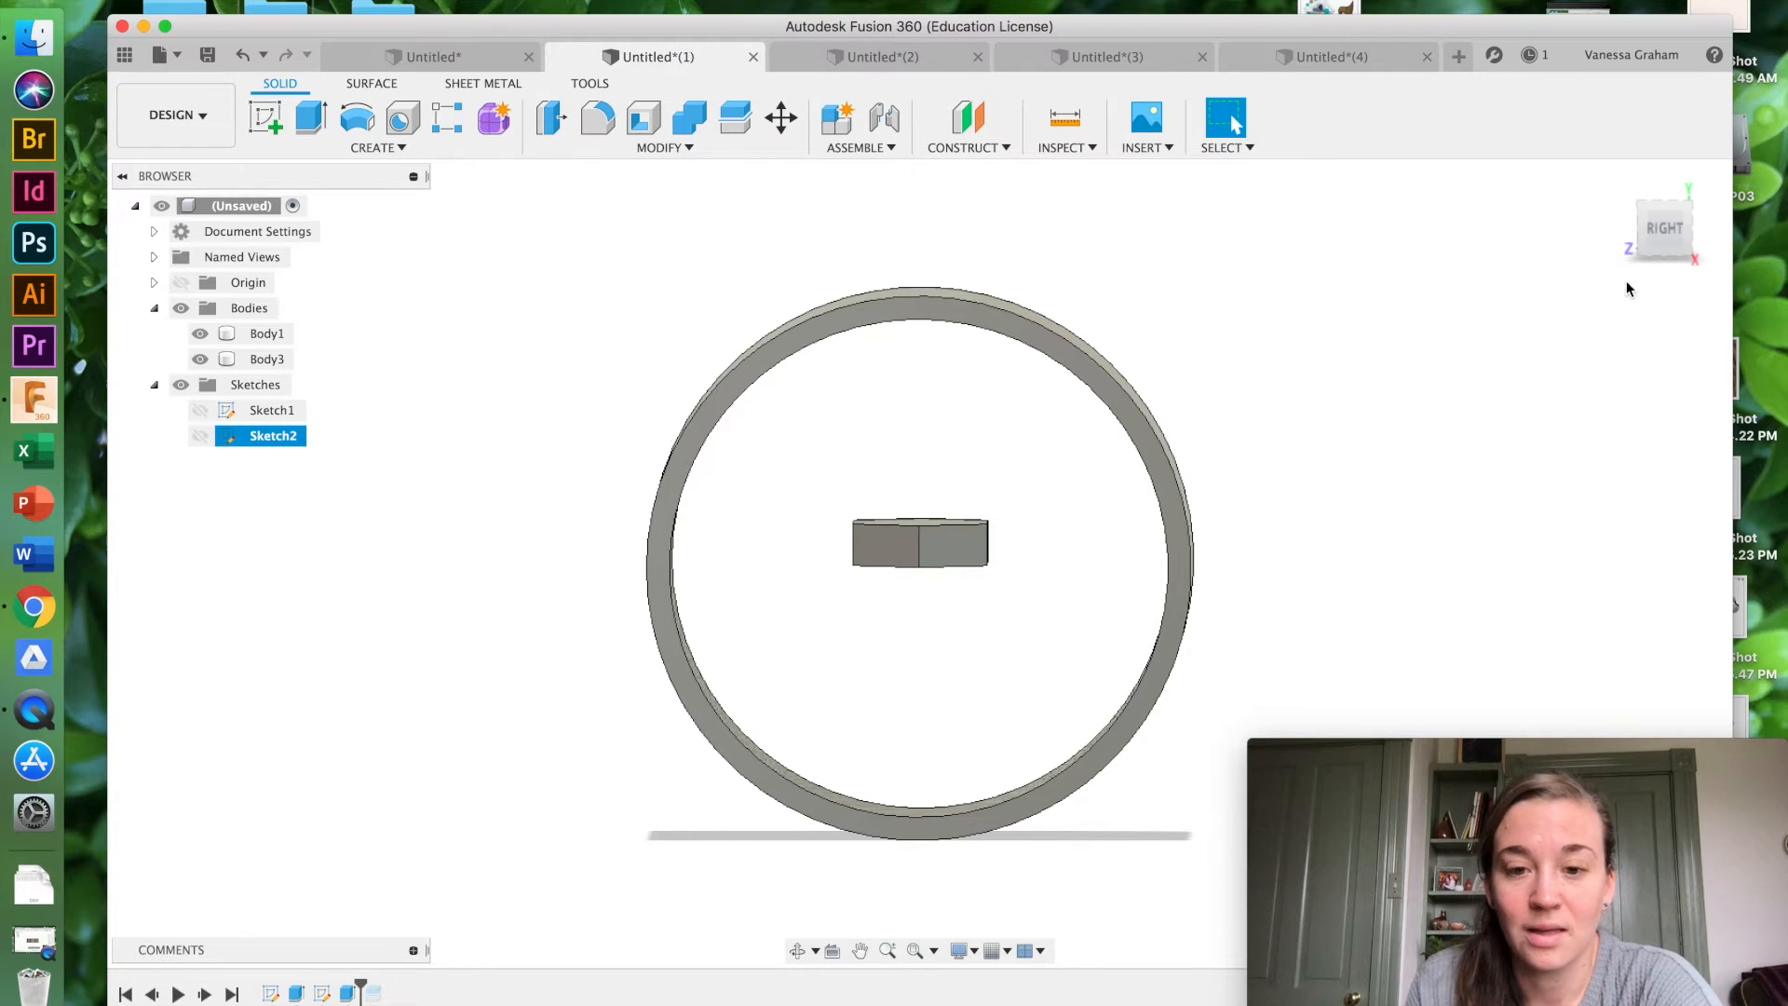
Step: Set up a Shell of the hexagon body with its top and bottom faces removed and the direction set to Inside
drag(1678, 233, 1636, 271)
click(989, 512)
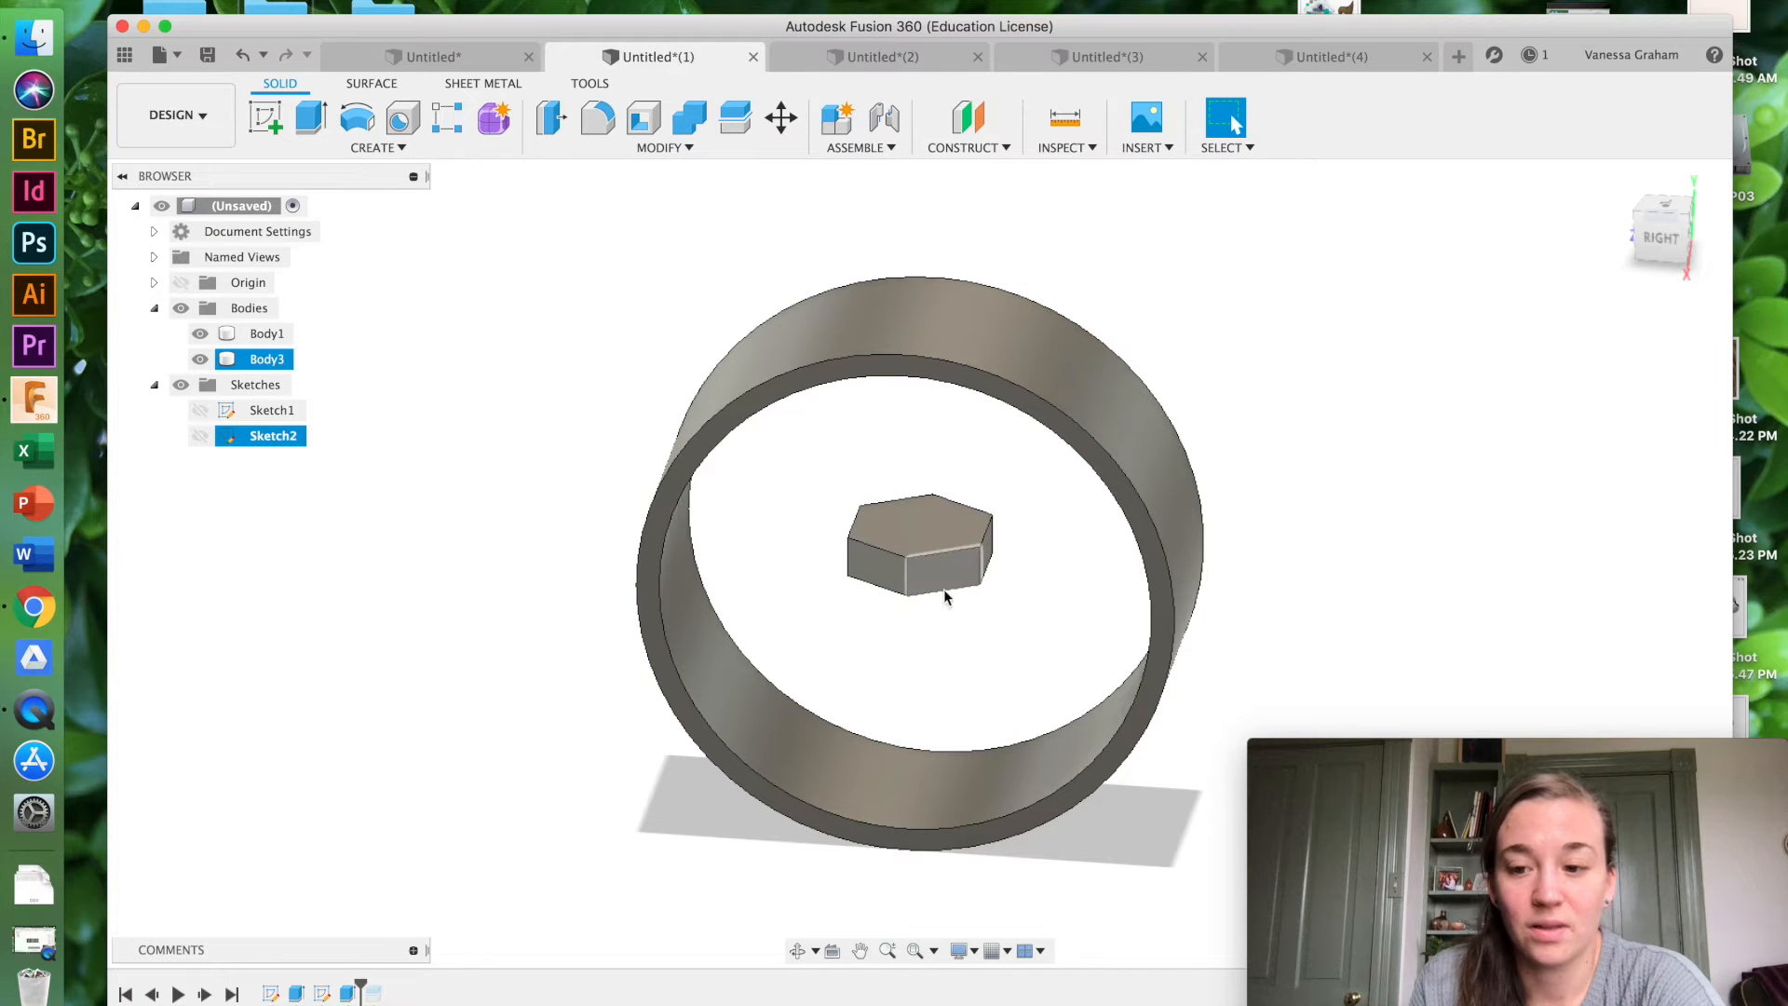
click(642, 118)
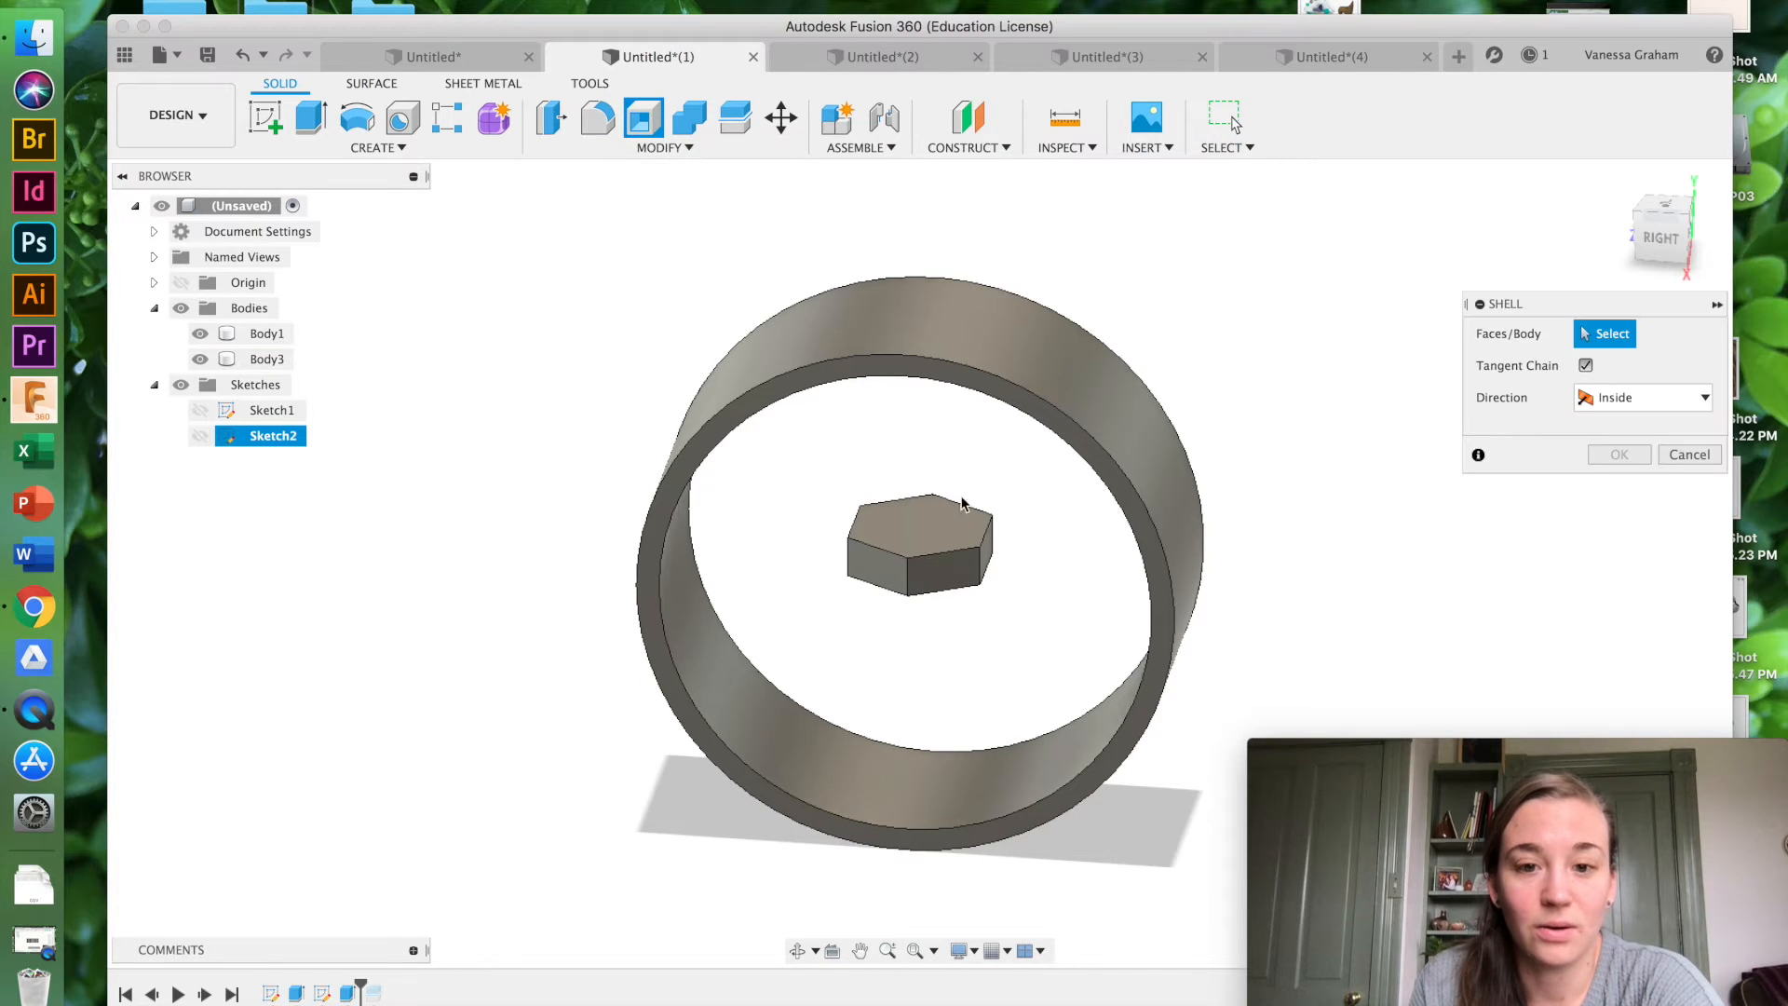
click(937, 524)
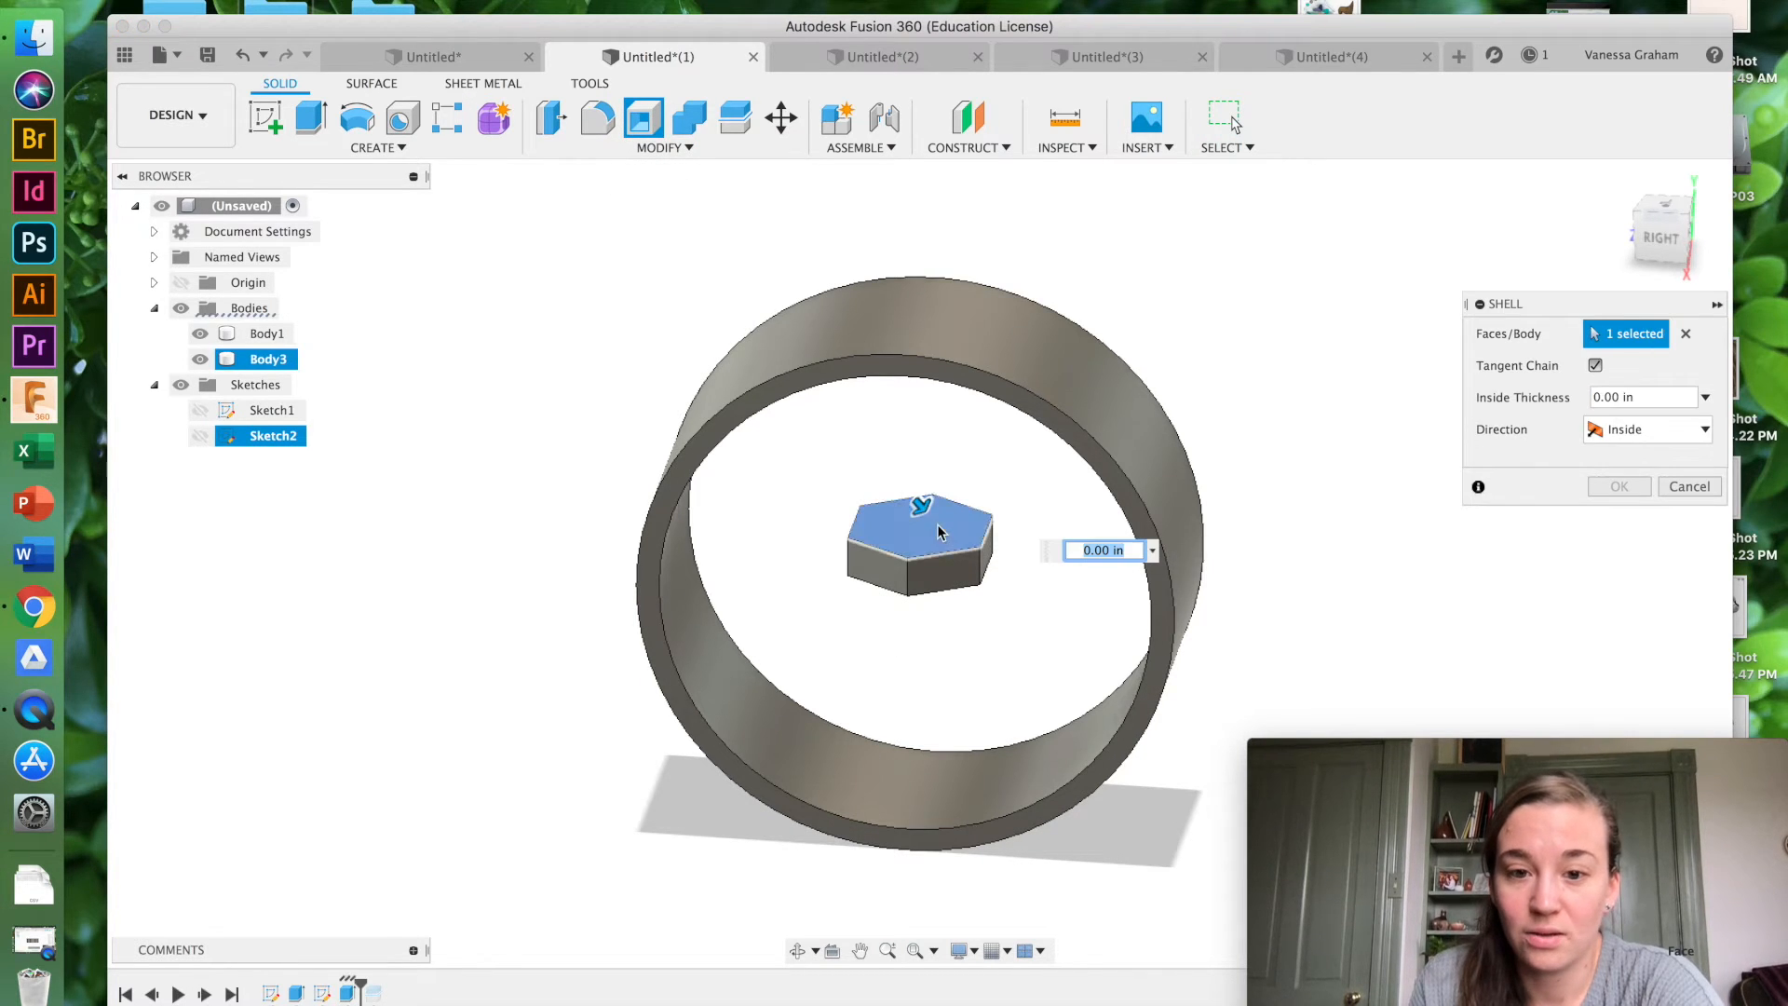
click(1664, 260)
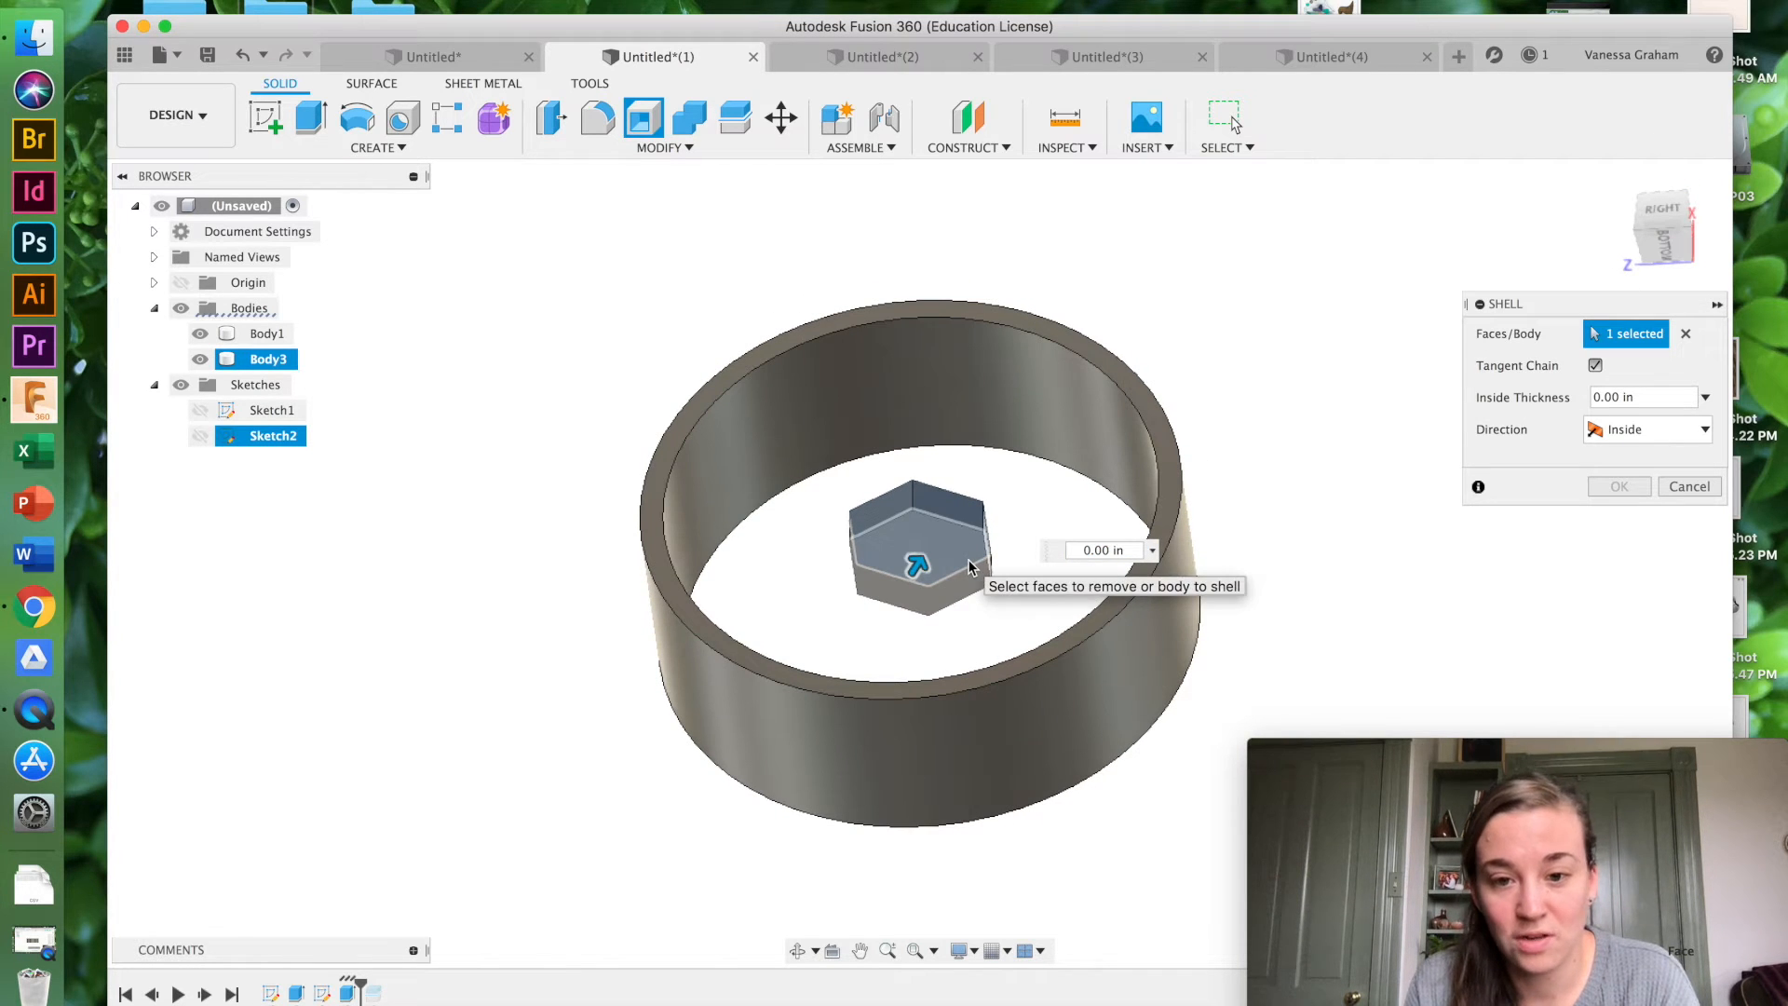
click(968, 561)
mouse_move(1662, 235)
mouse_down()
mouse_move(1645, 337)
mouse_move(1645, 312)
mouse_up()
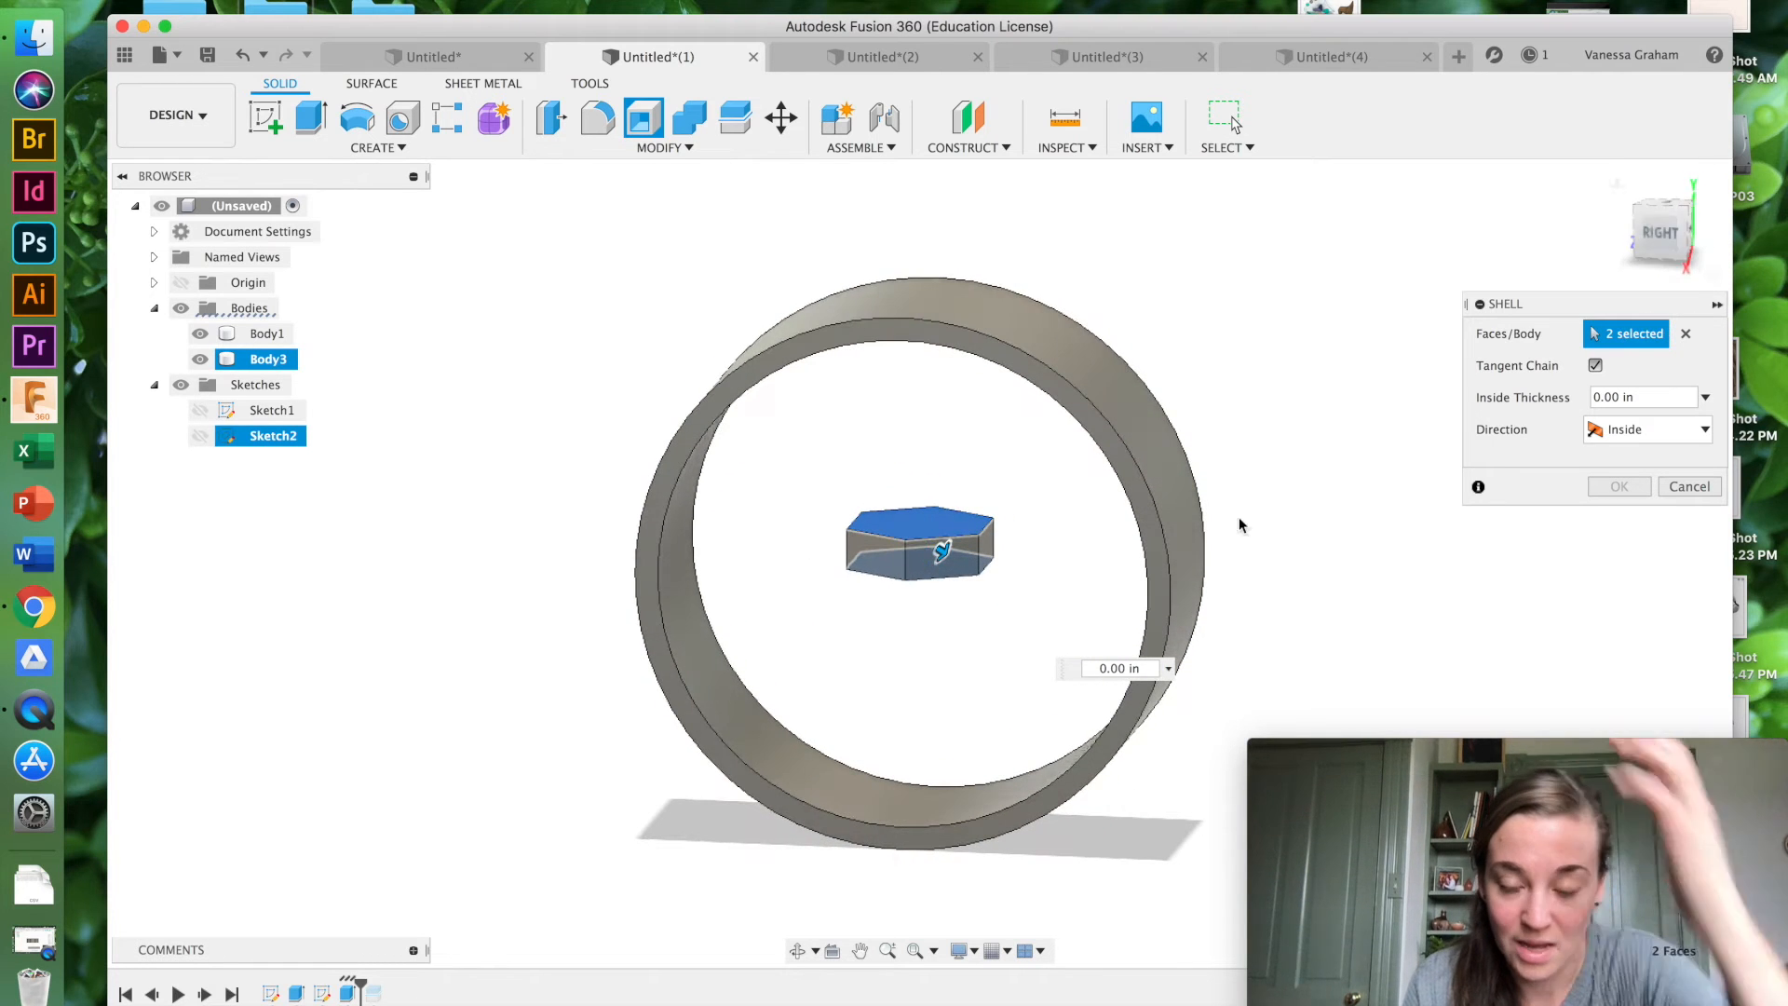
Step: Try inside thicknesses of 0.02 in and 0.01 in for the hexagon shell, checking the wall from an angle
click(1120, 669)
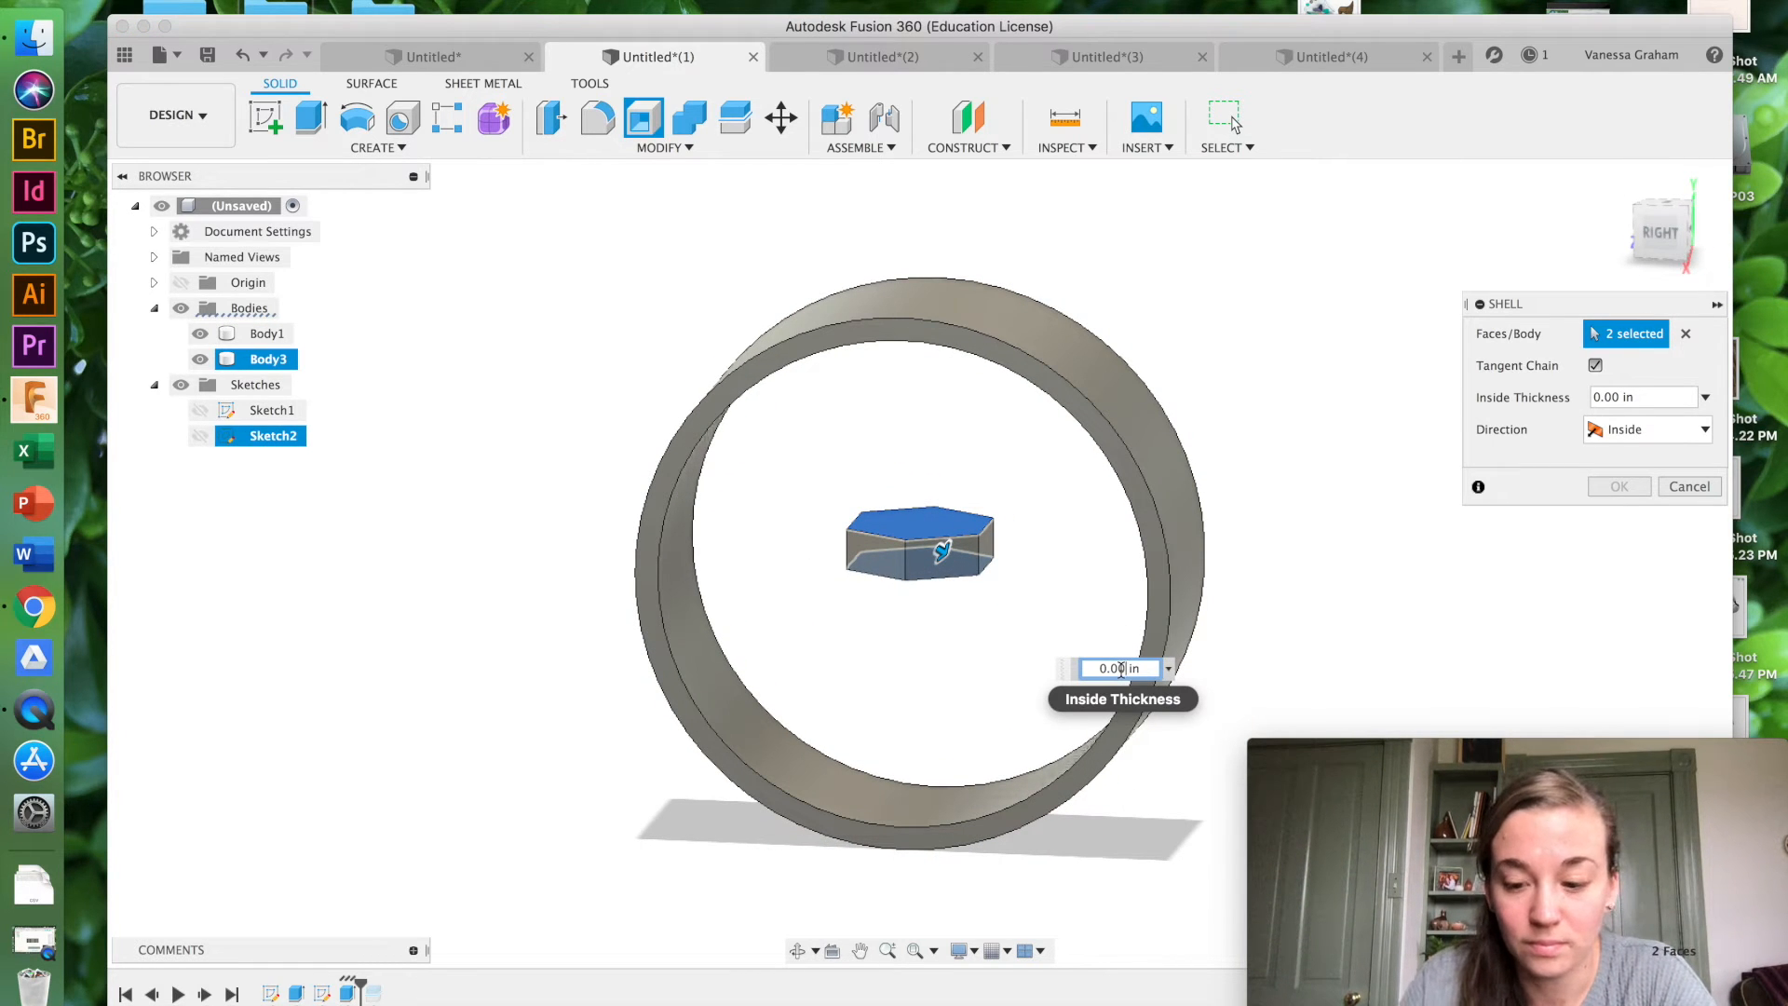
key(Return)
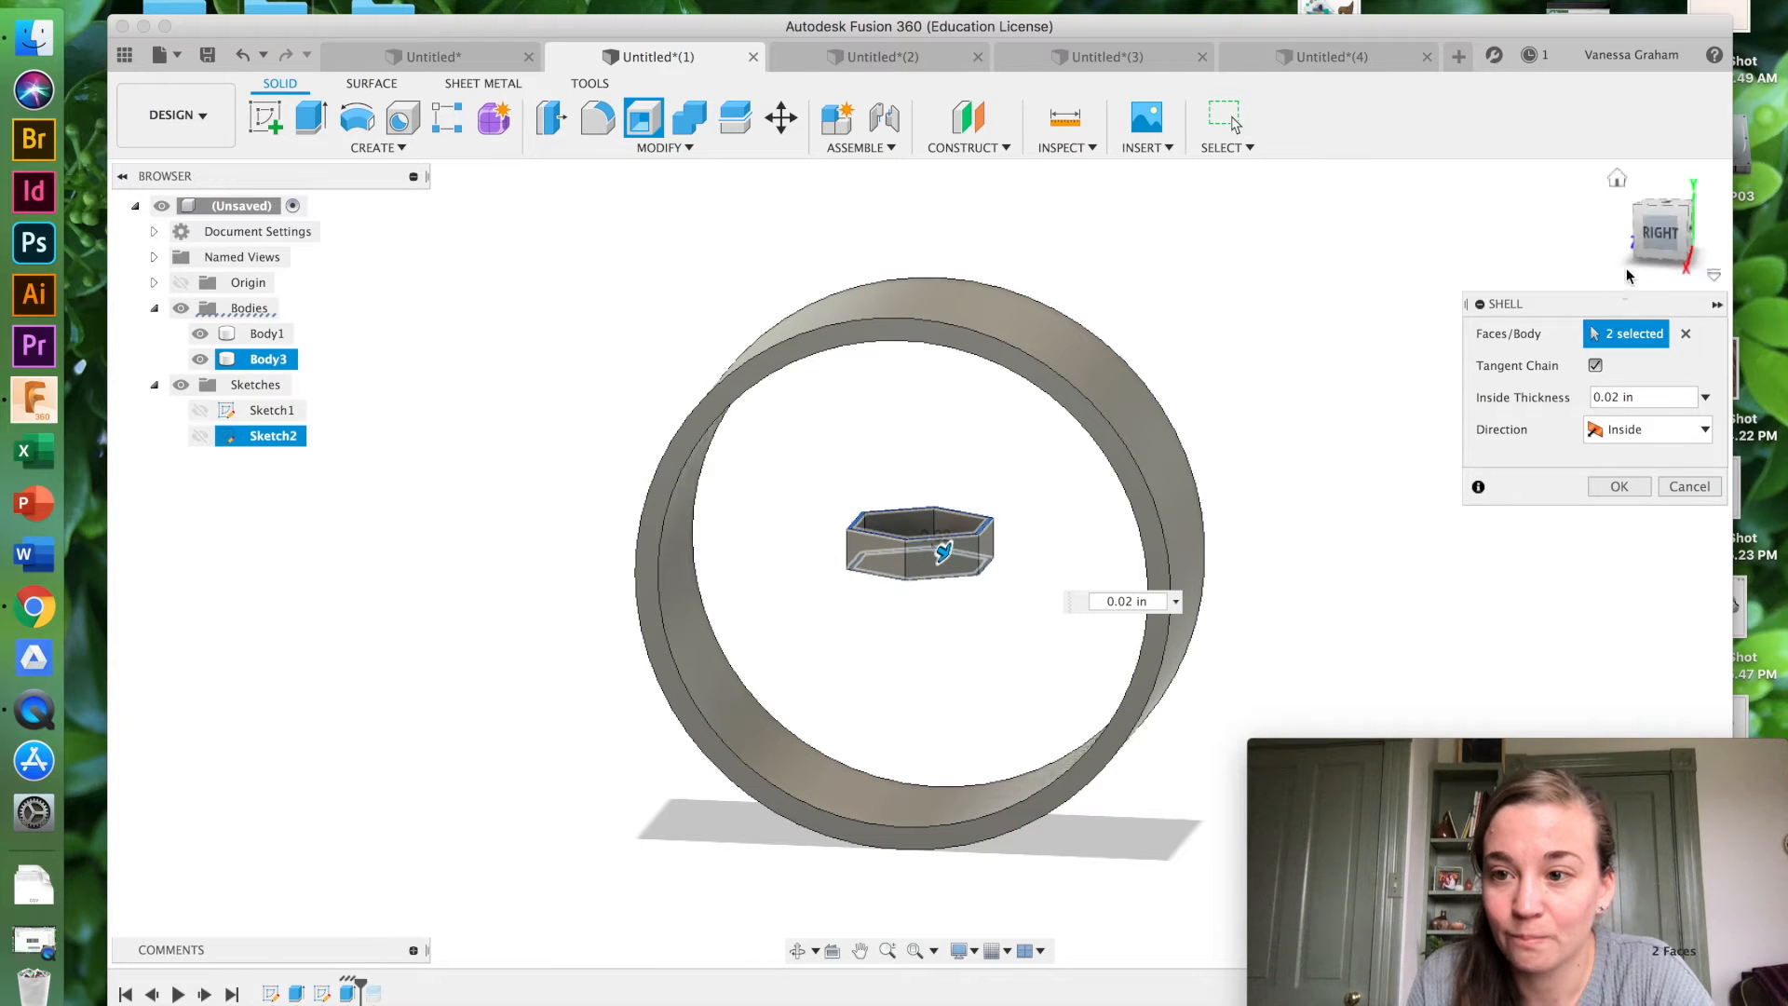
mouse_move(1648, 280)
mouse_down()
mouse_move(1648, 315)
mouse_move(1636, 264)
mouse_up()
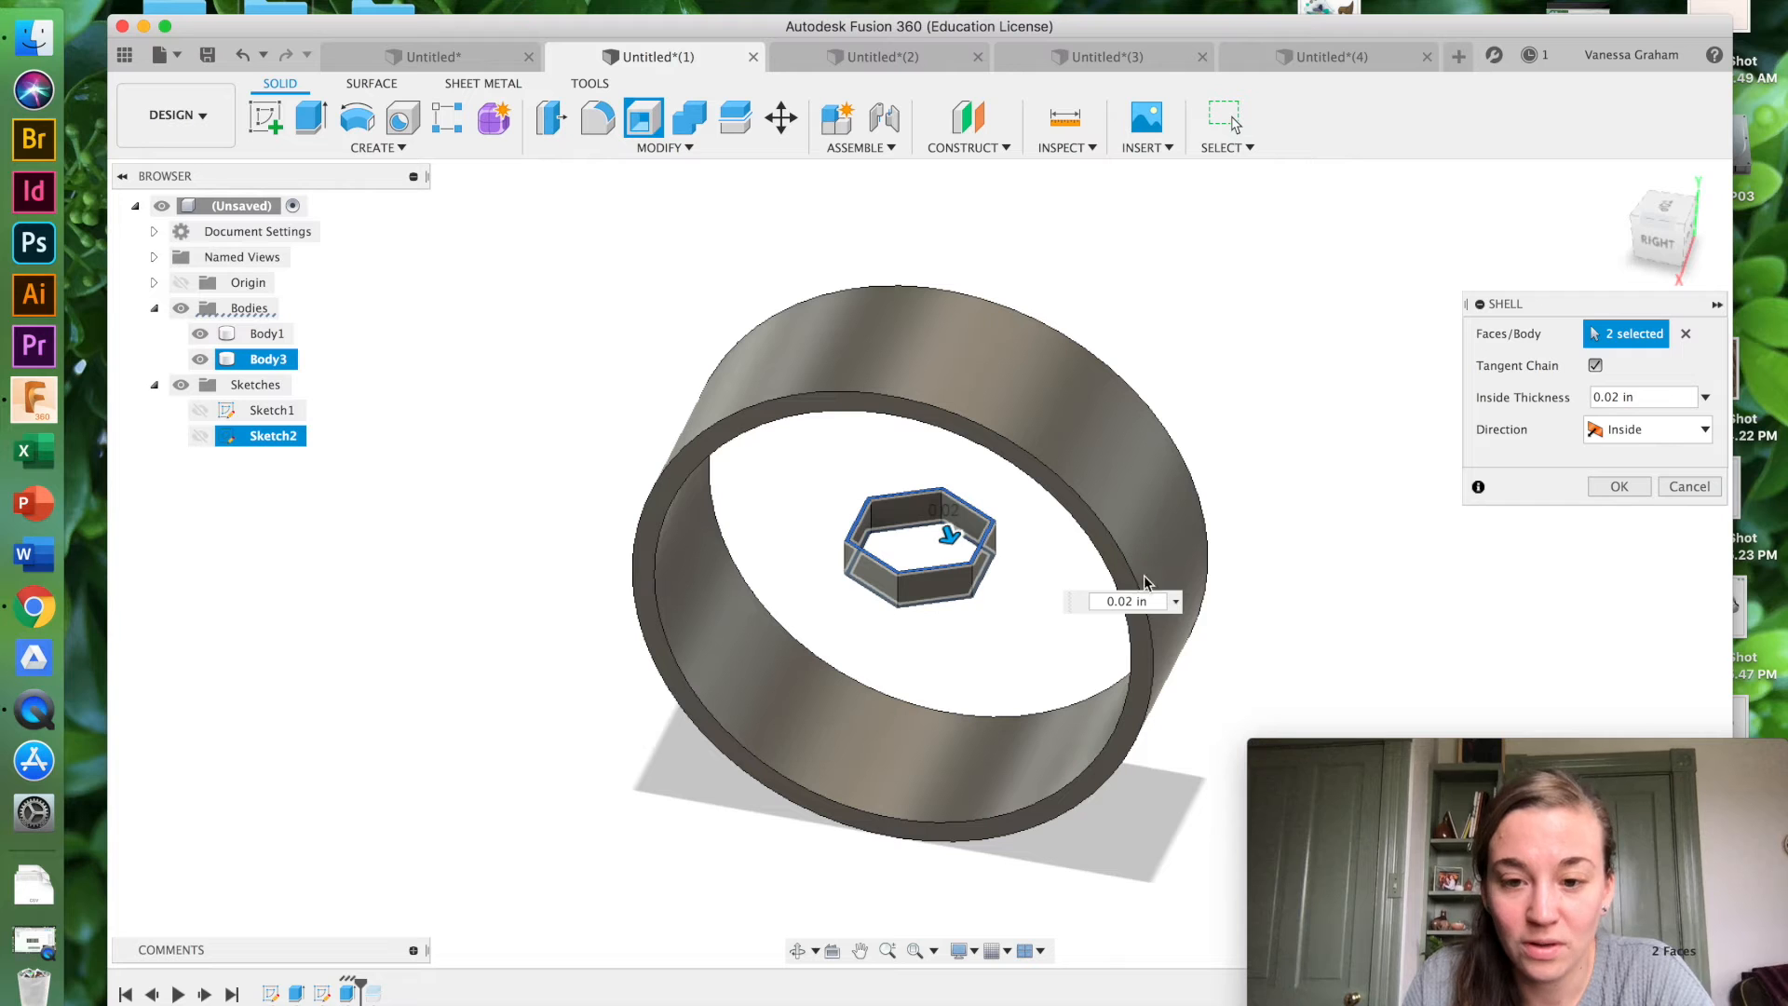
click(1130, 599)
key(Return)
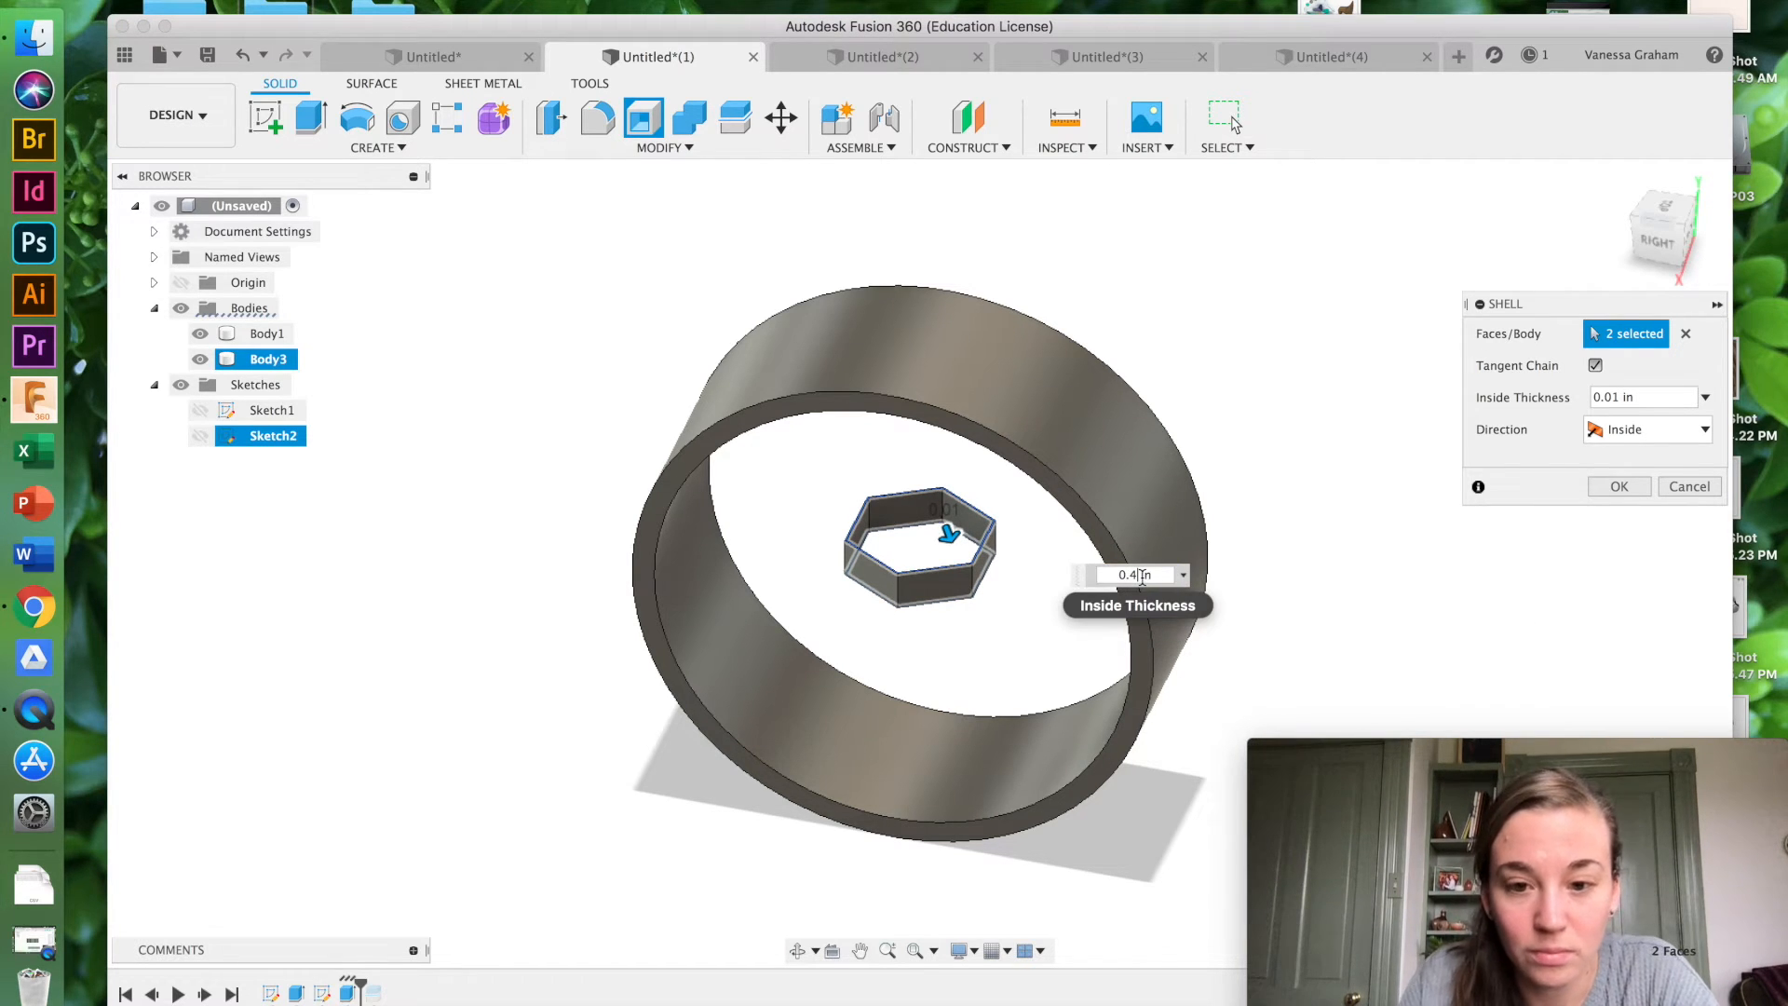
Step: Try inside thicknesses of 0.4 in and 0.3 in for the hexagon shell and clear the entered value
text(0.4)
key(Return)
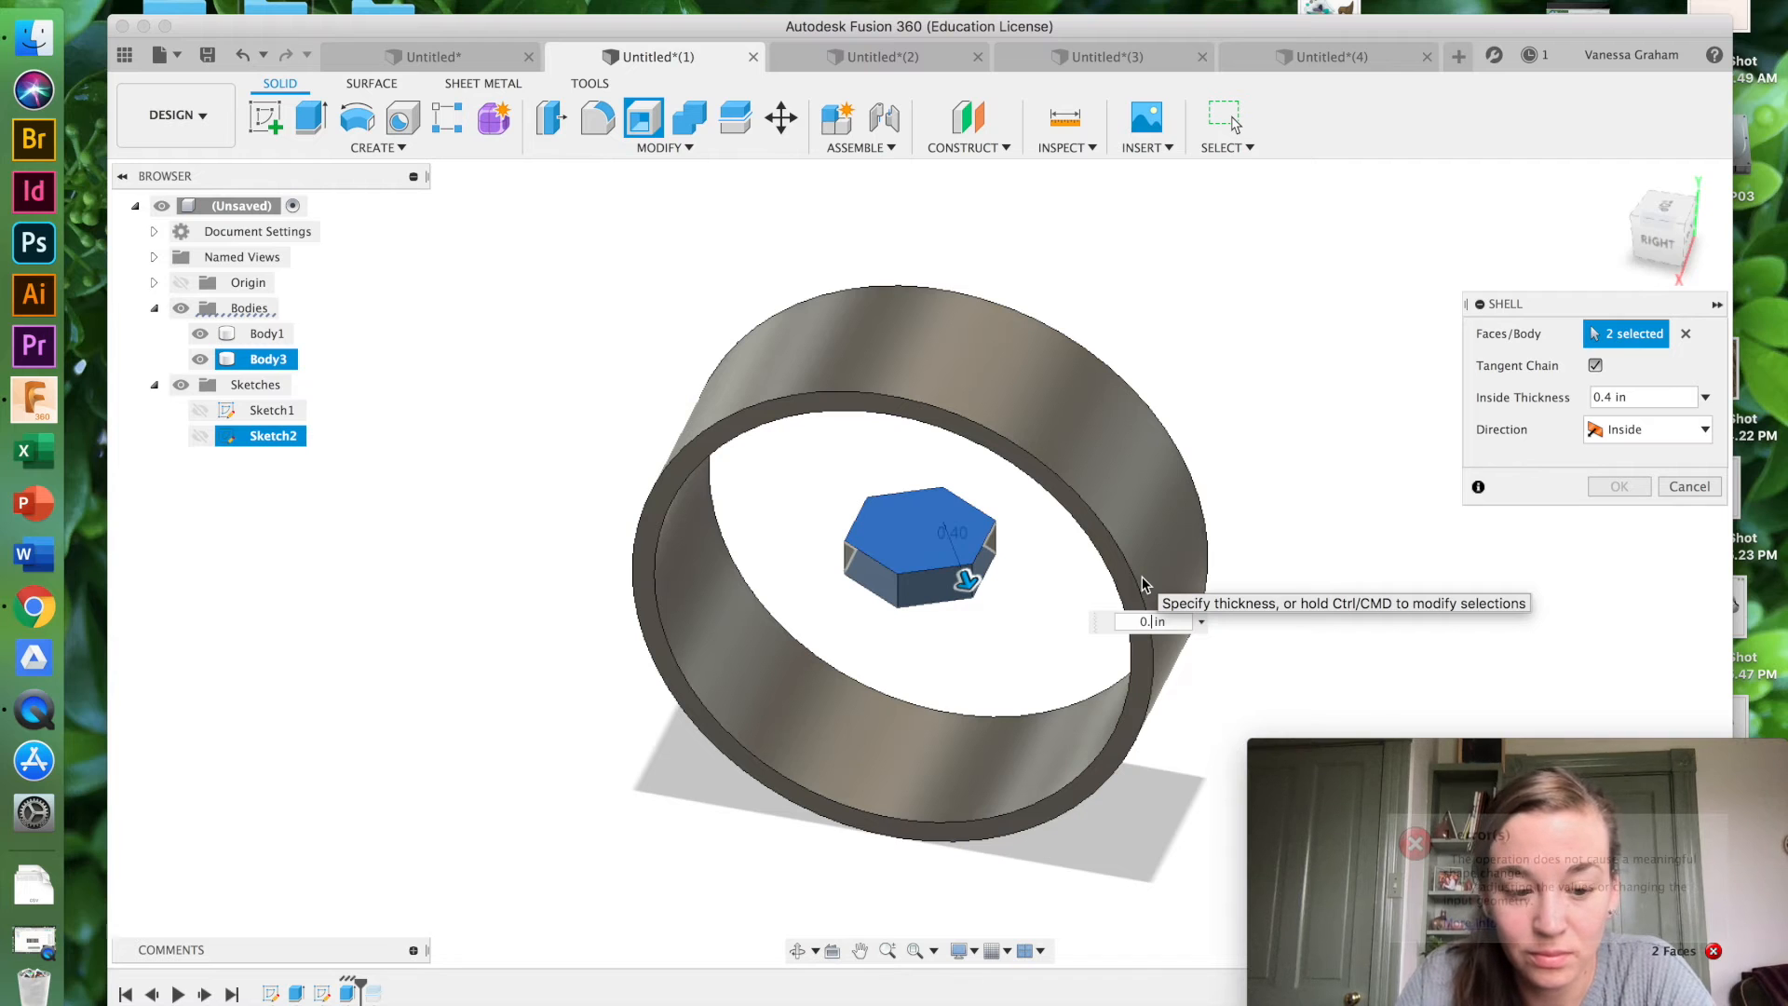
text(3)
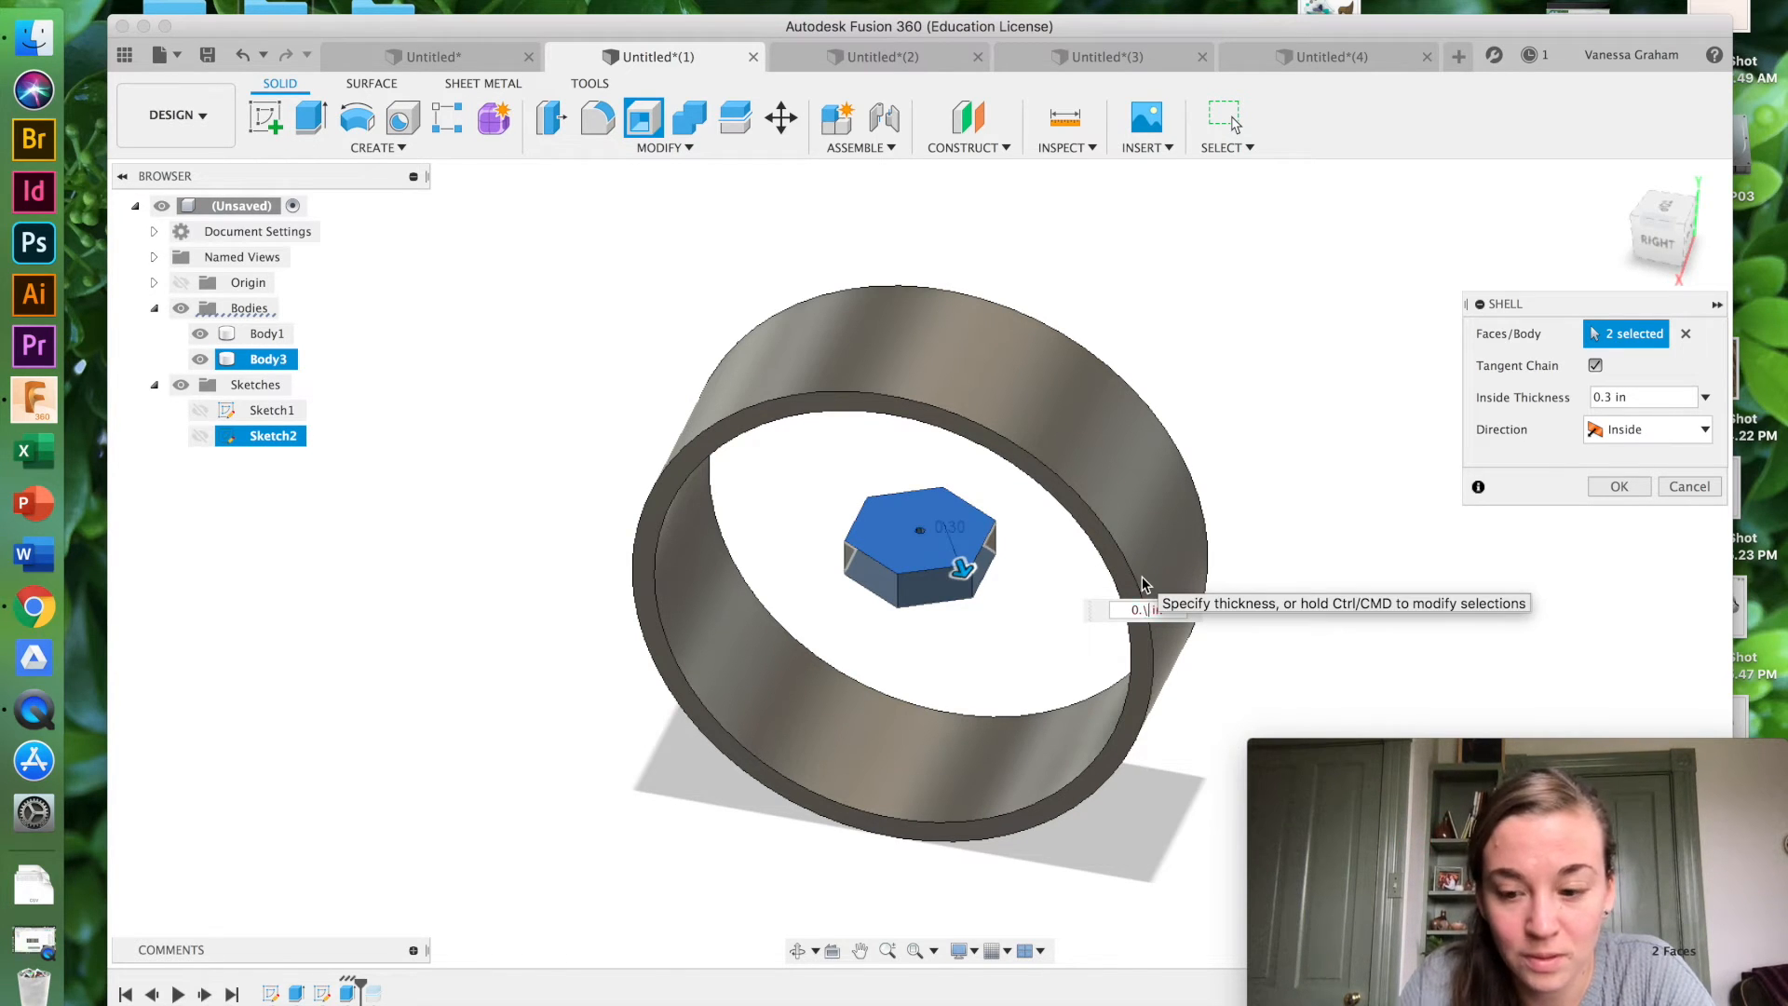
text(.5)
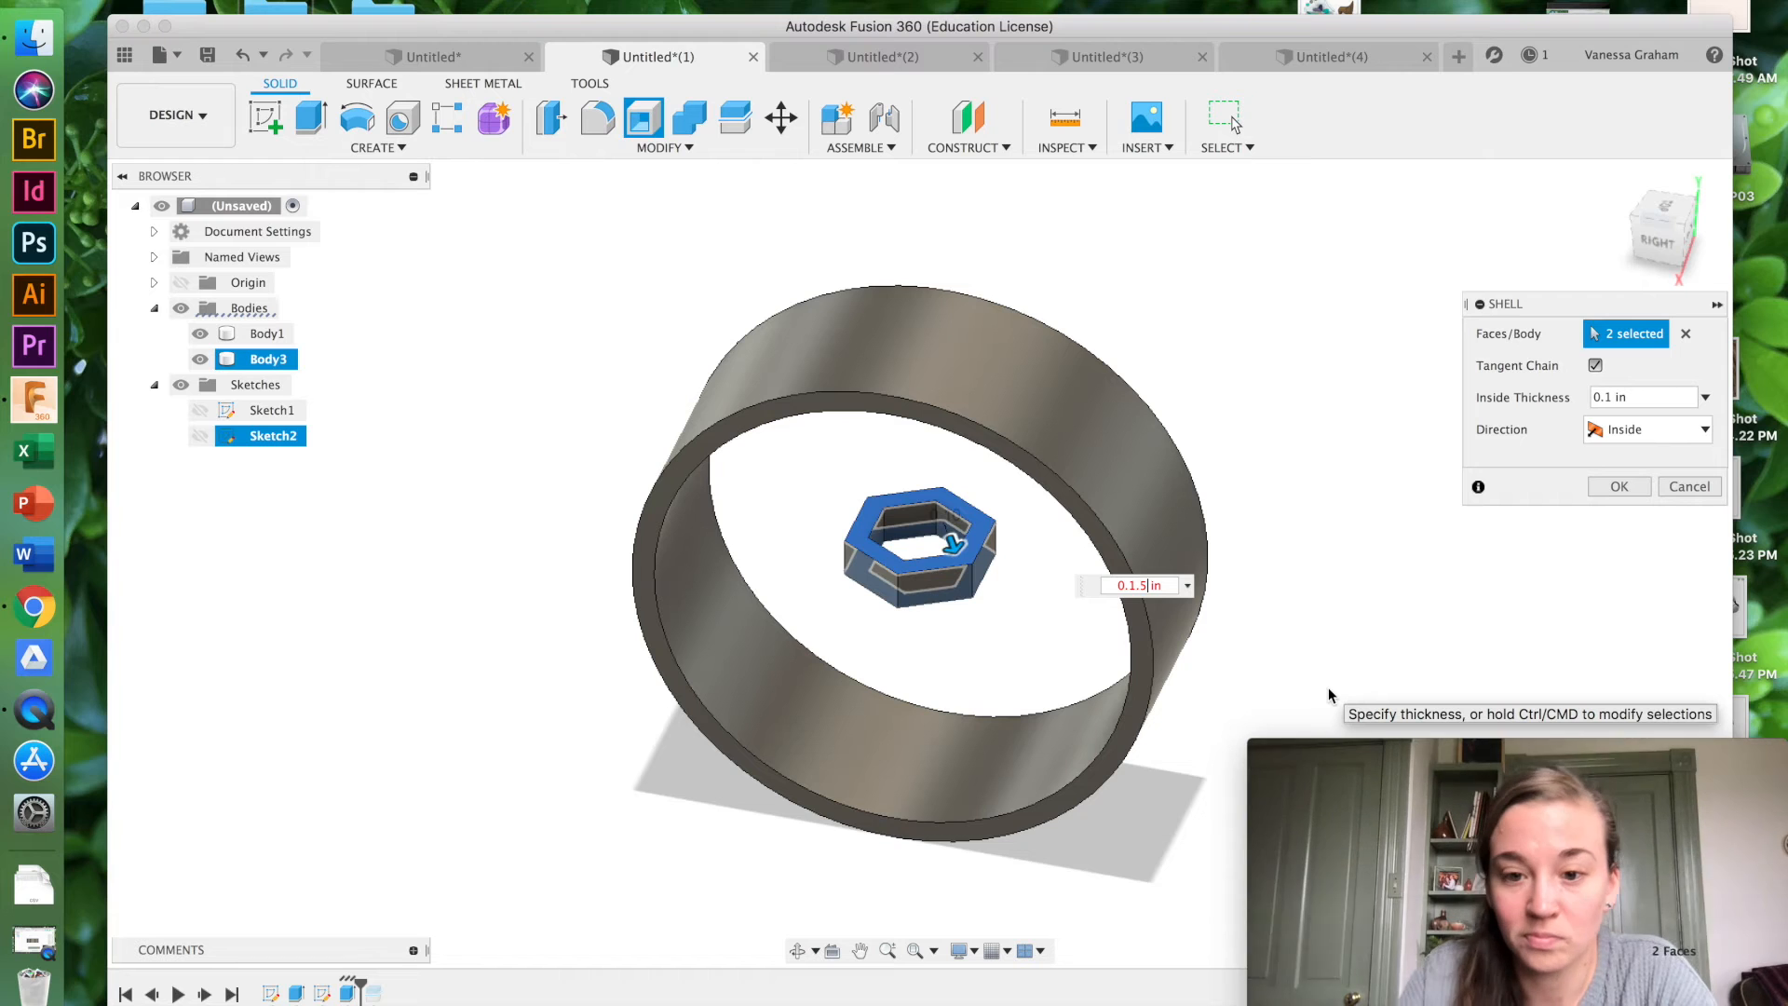
key(BackSpace)
key(BackSpace)
key(BackSpace)
key(BackSpace)
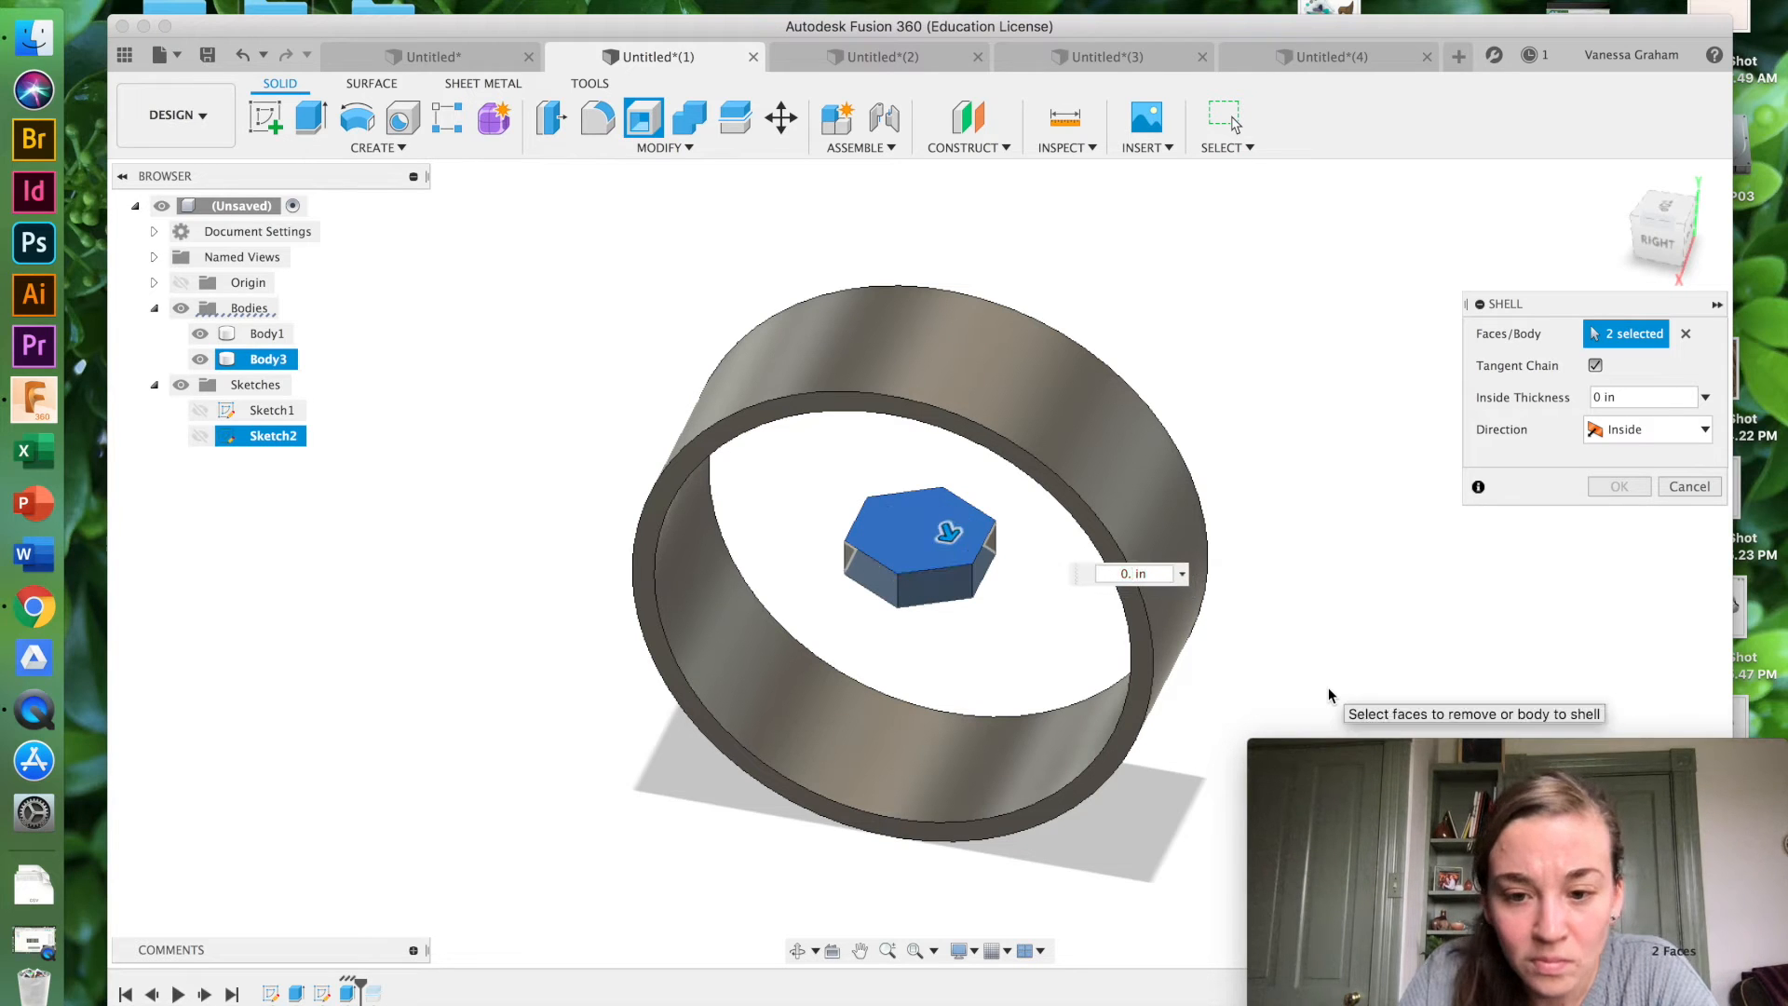
Step: Compare inside thicknesses of 0.15 in and 0.13 in, and complete the hexagon shell at 0.1 in
text(.1)
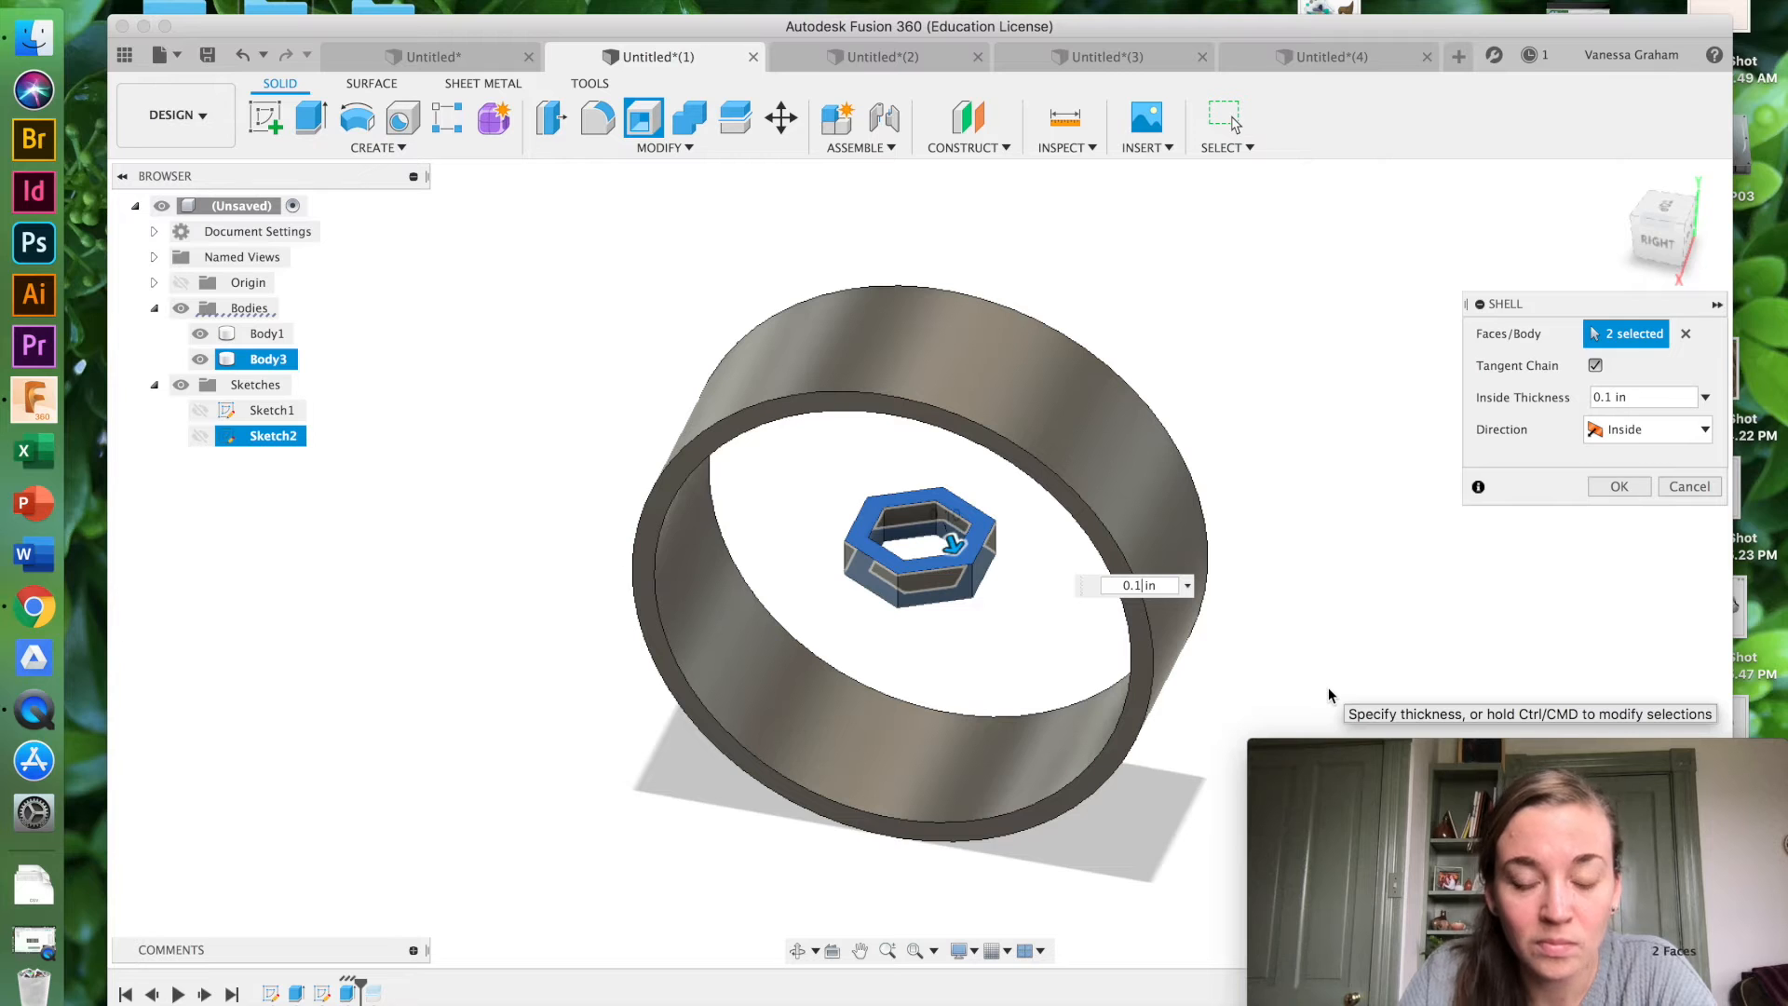
text(5)
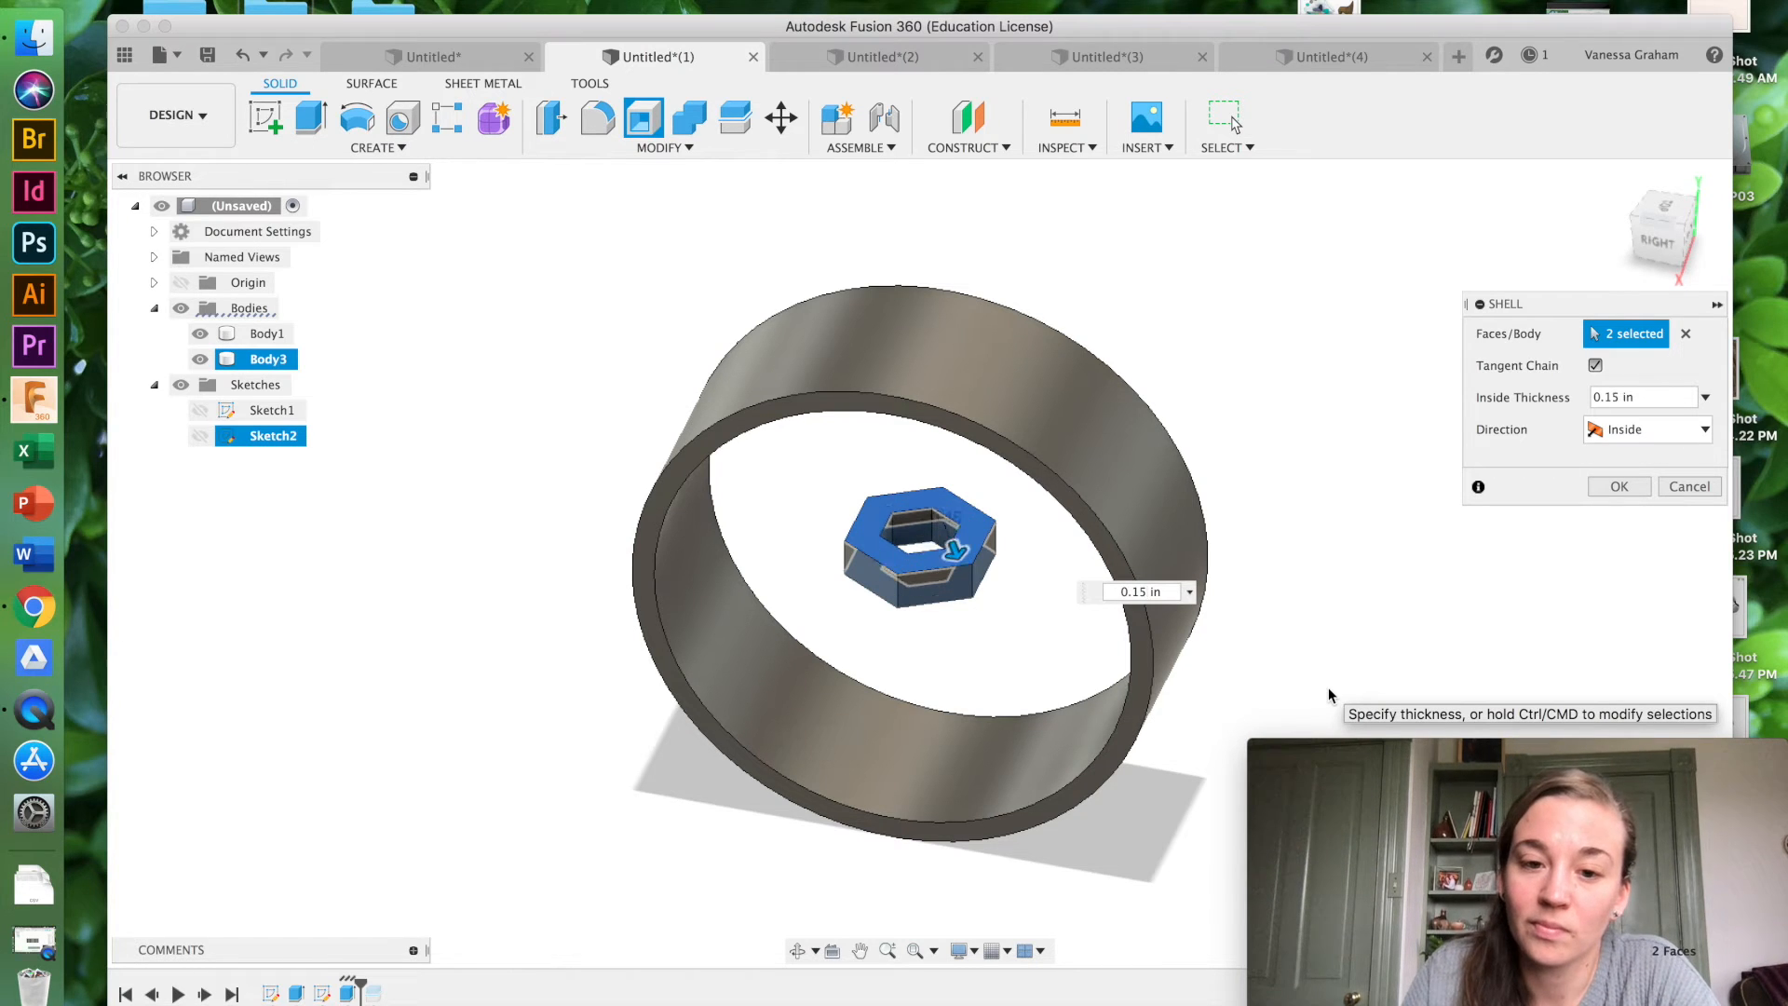
key(BackSpace)
text(3)
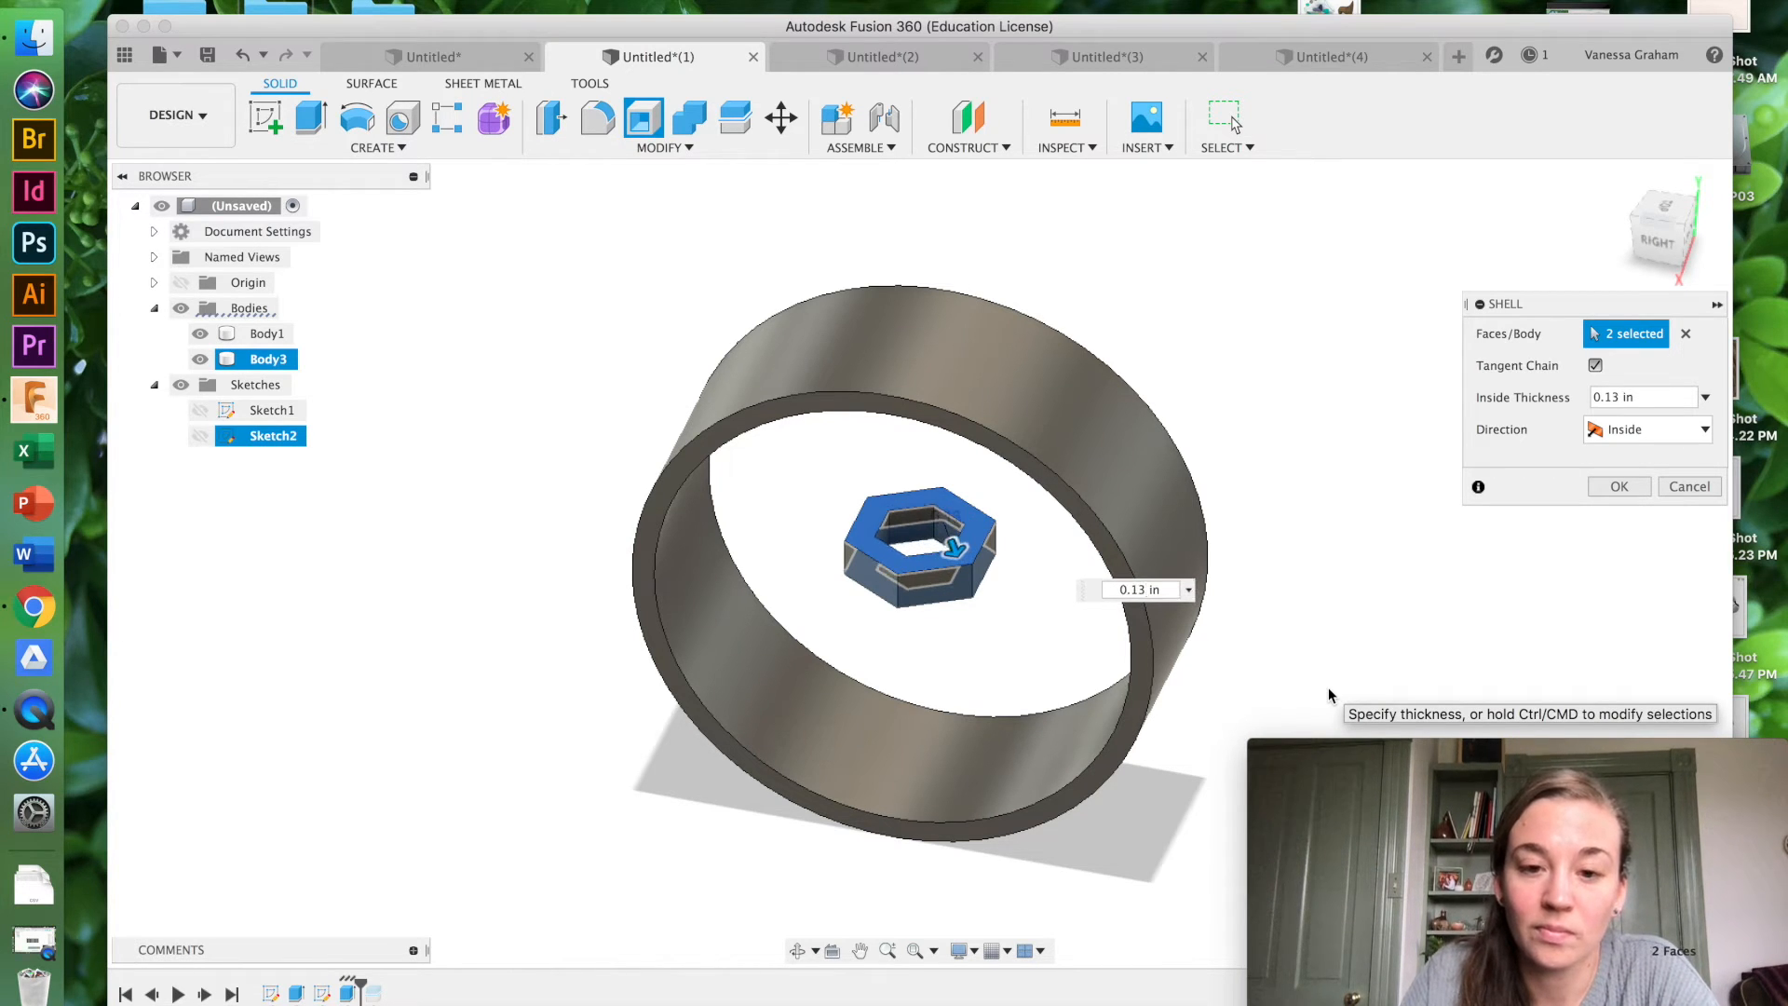
key(BackSpace)
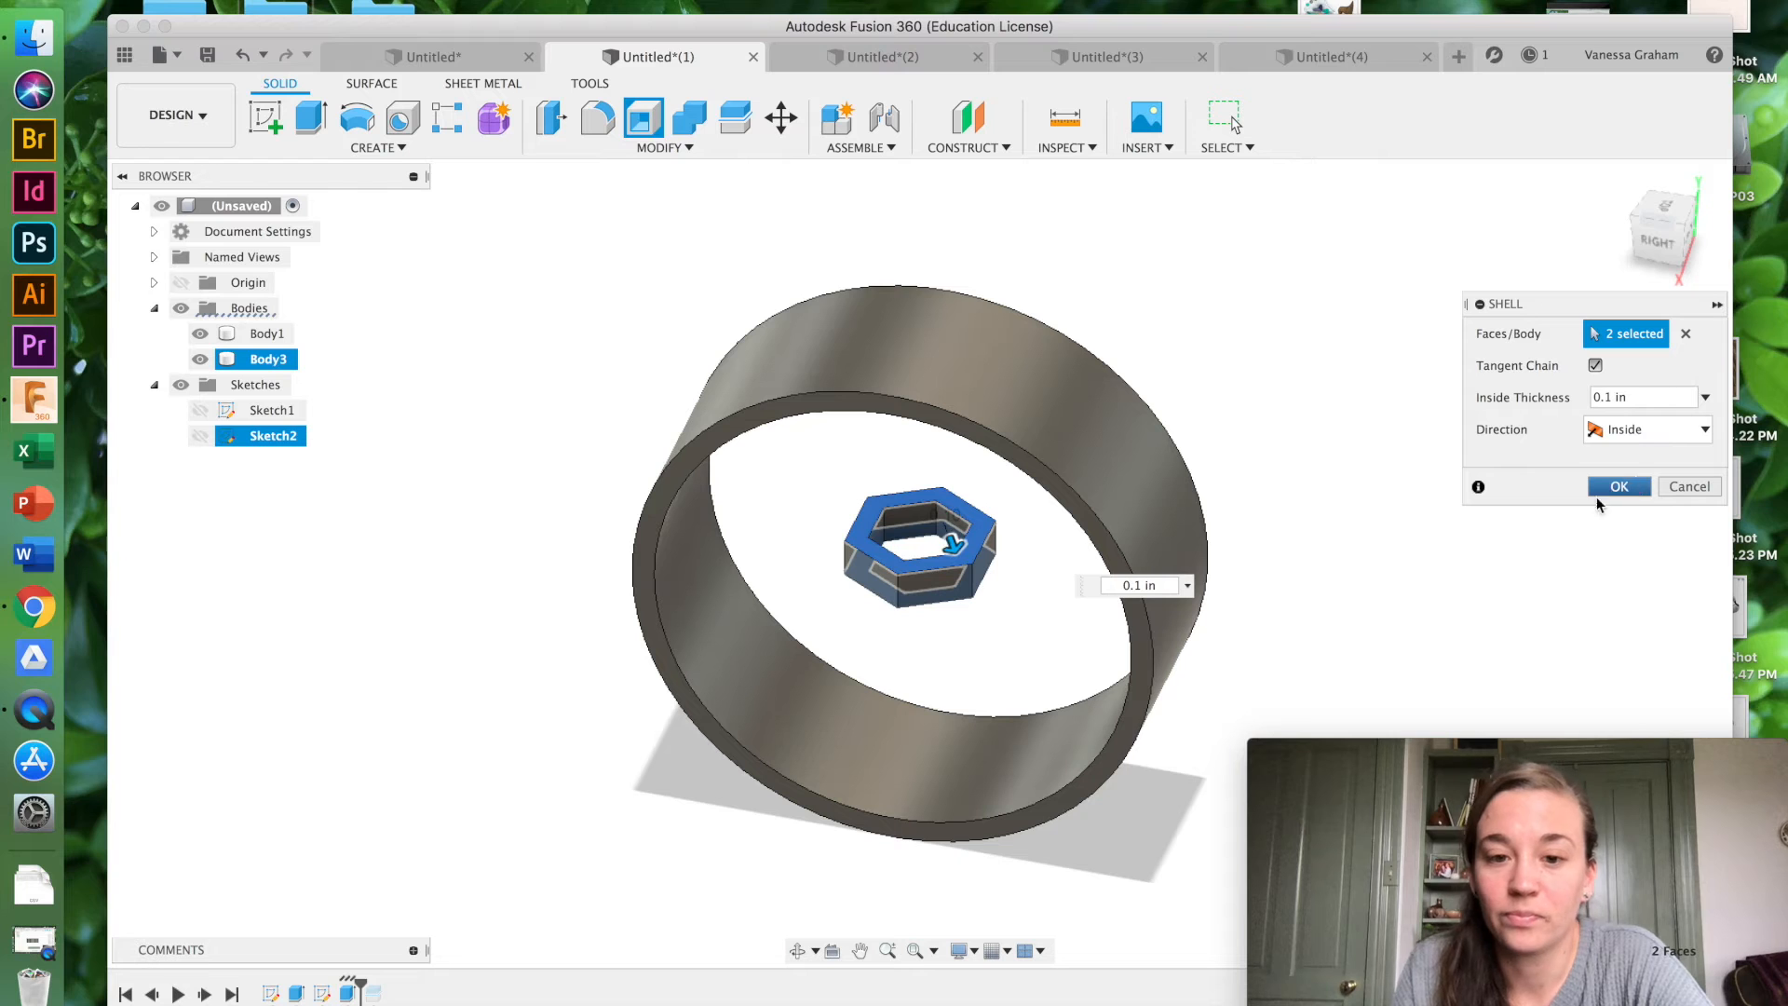
click(1628, 486)
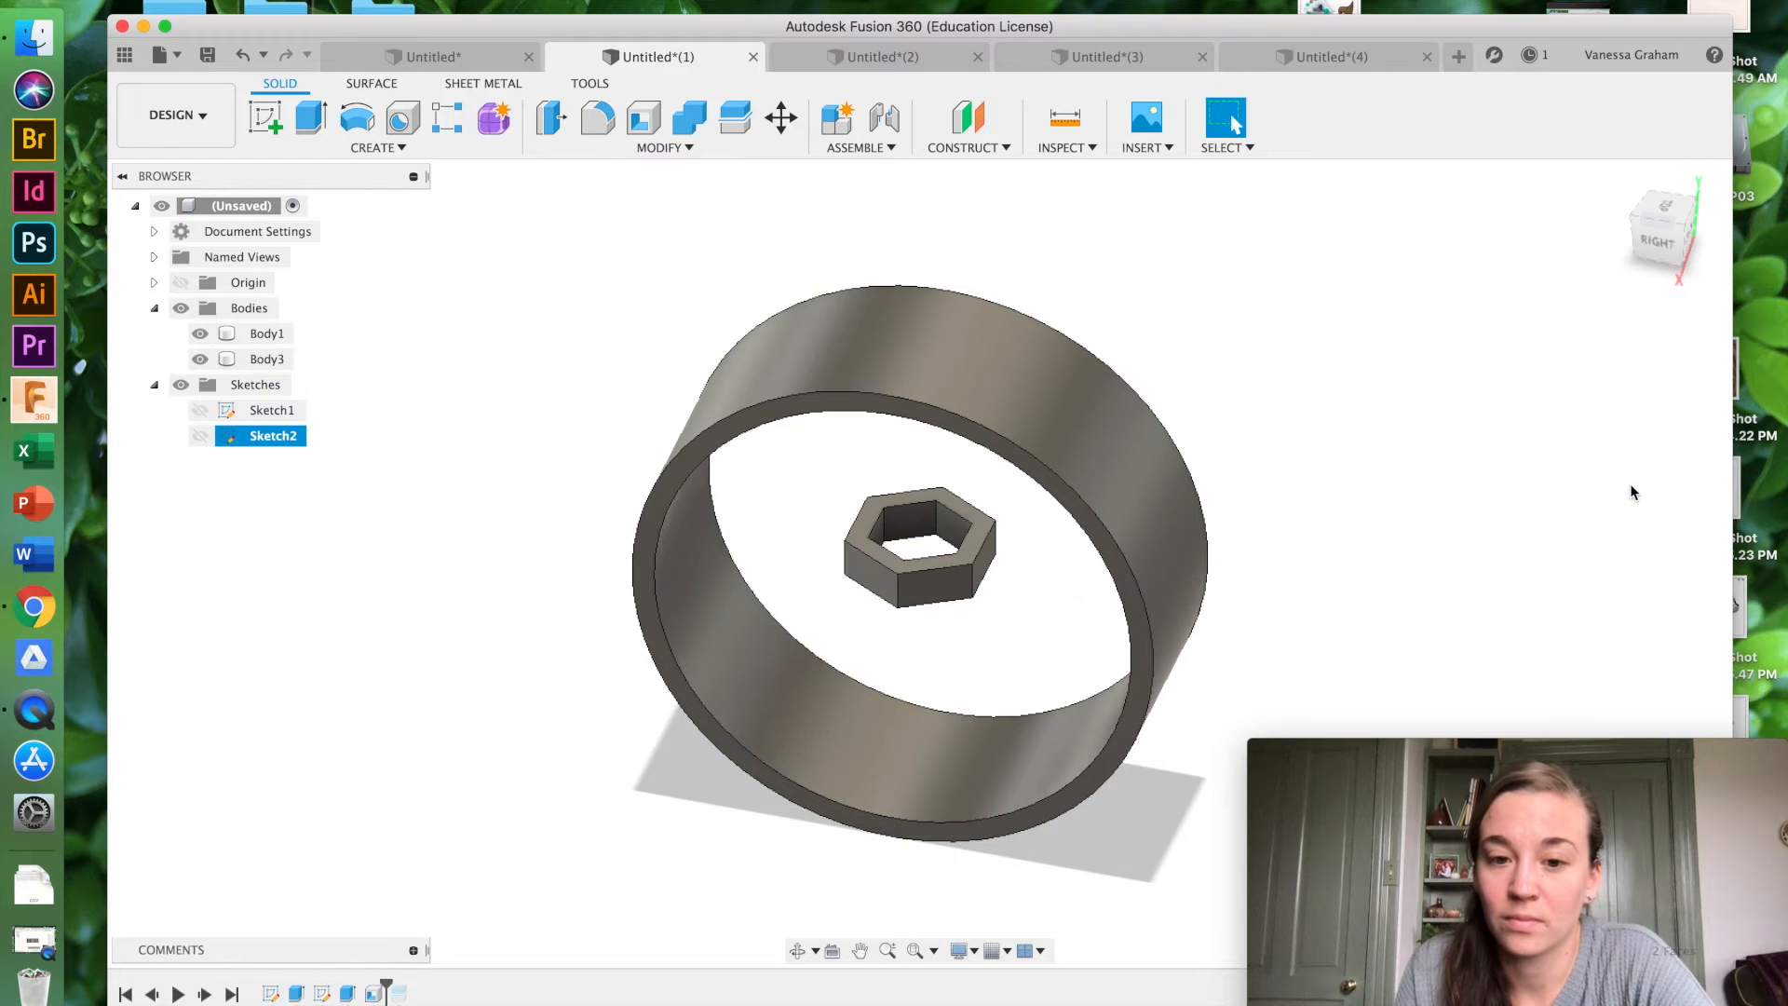
Step: Move the hollow hexagon body up about 1.20 in along X to the top of the band, checking it from the ring's side
mouse_move(1653, 240)
mouse_down()
mouse_move(1697, 177)
mouse_move(1707, 266)
mouse_move(1674, 229)
mouse_up()
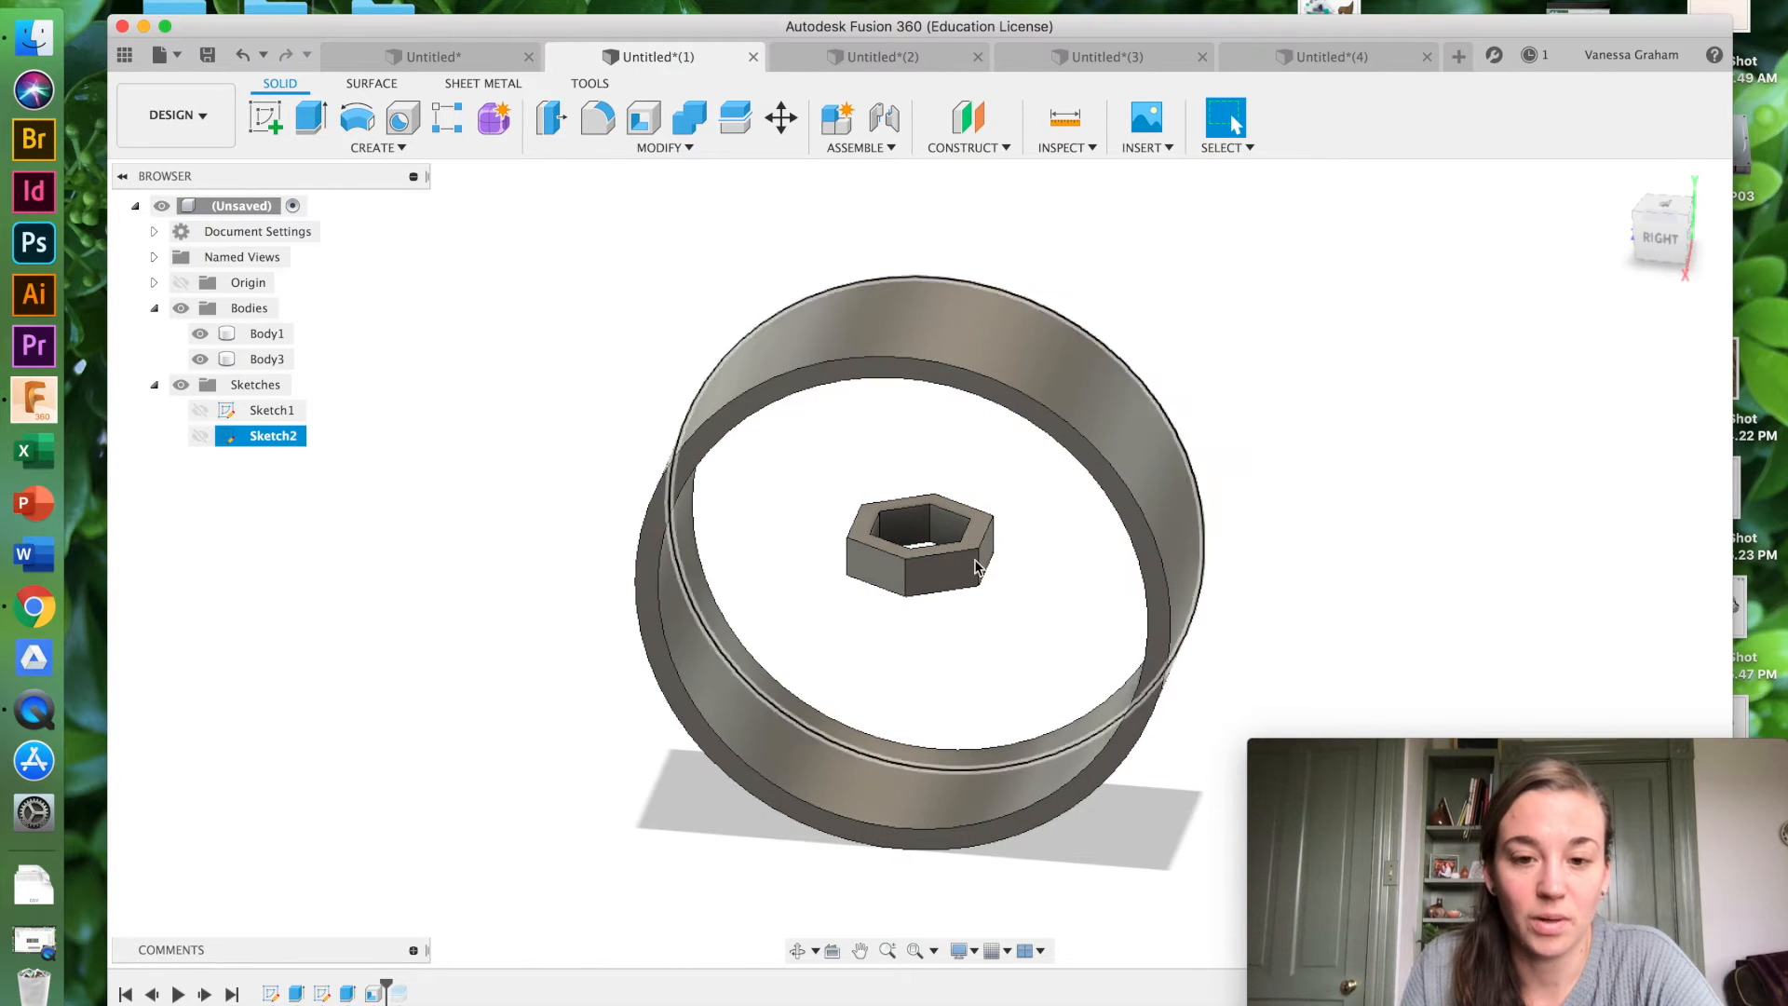
right_click(942, 630)
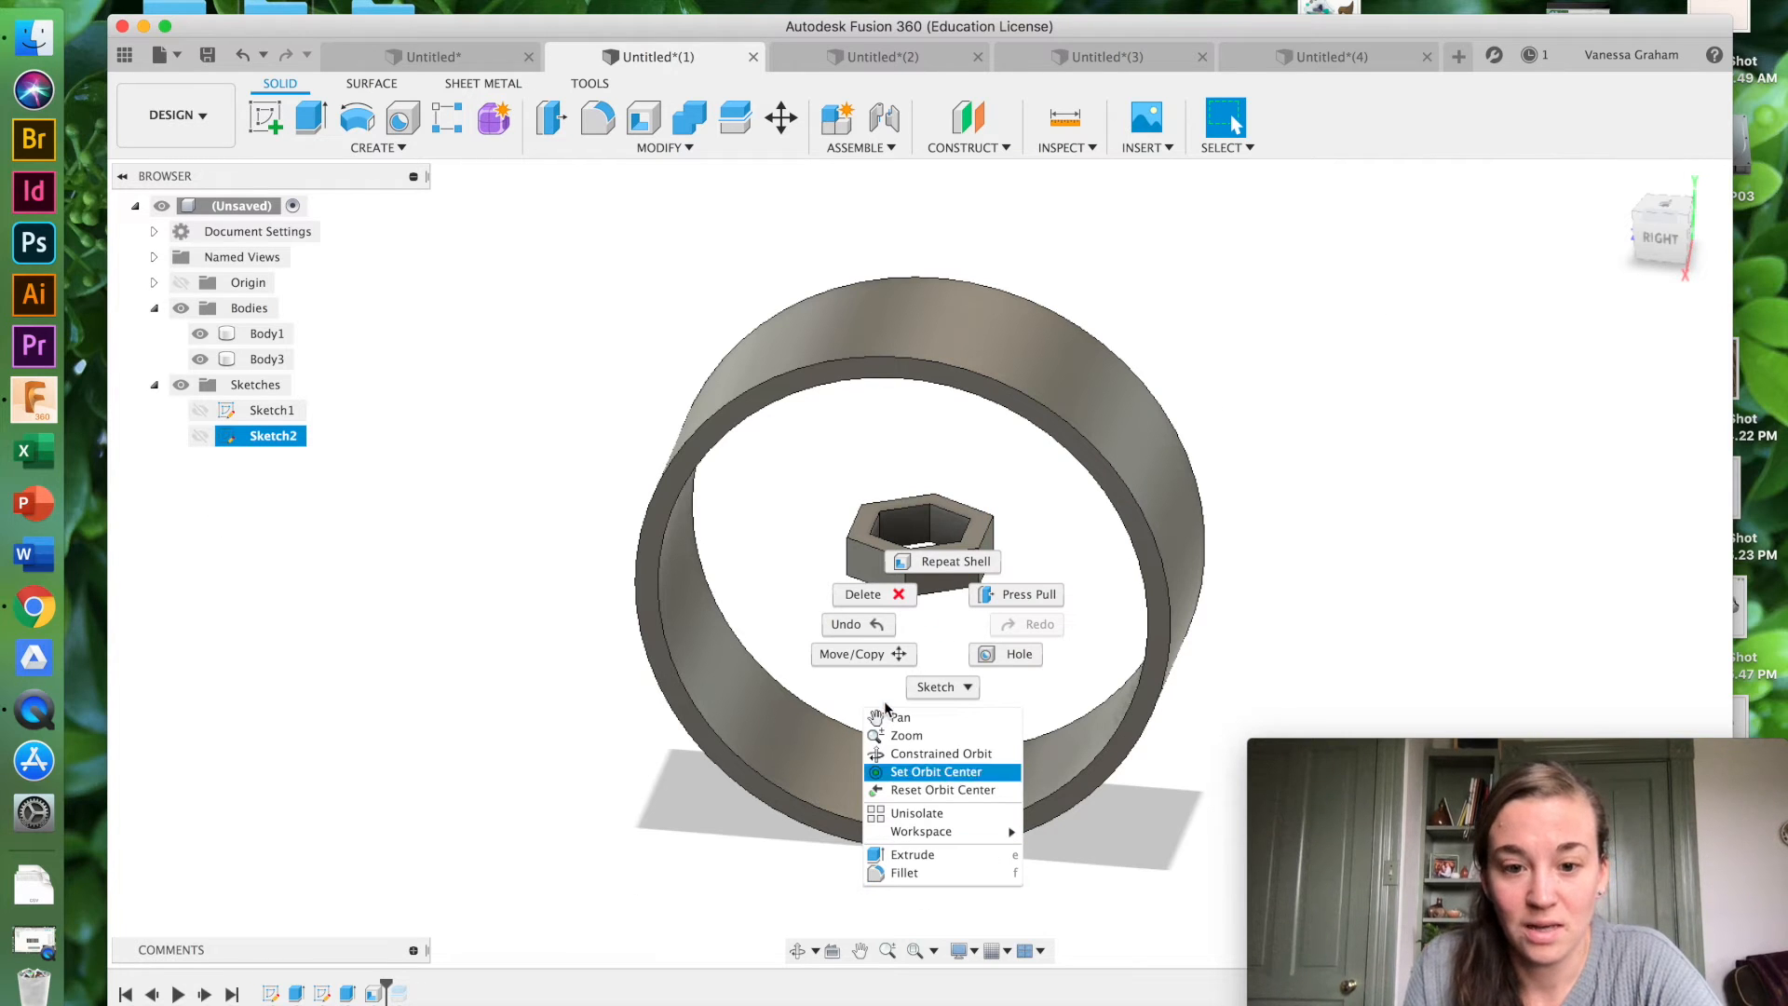
click(905, 656)
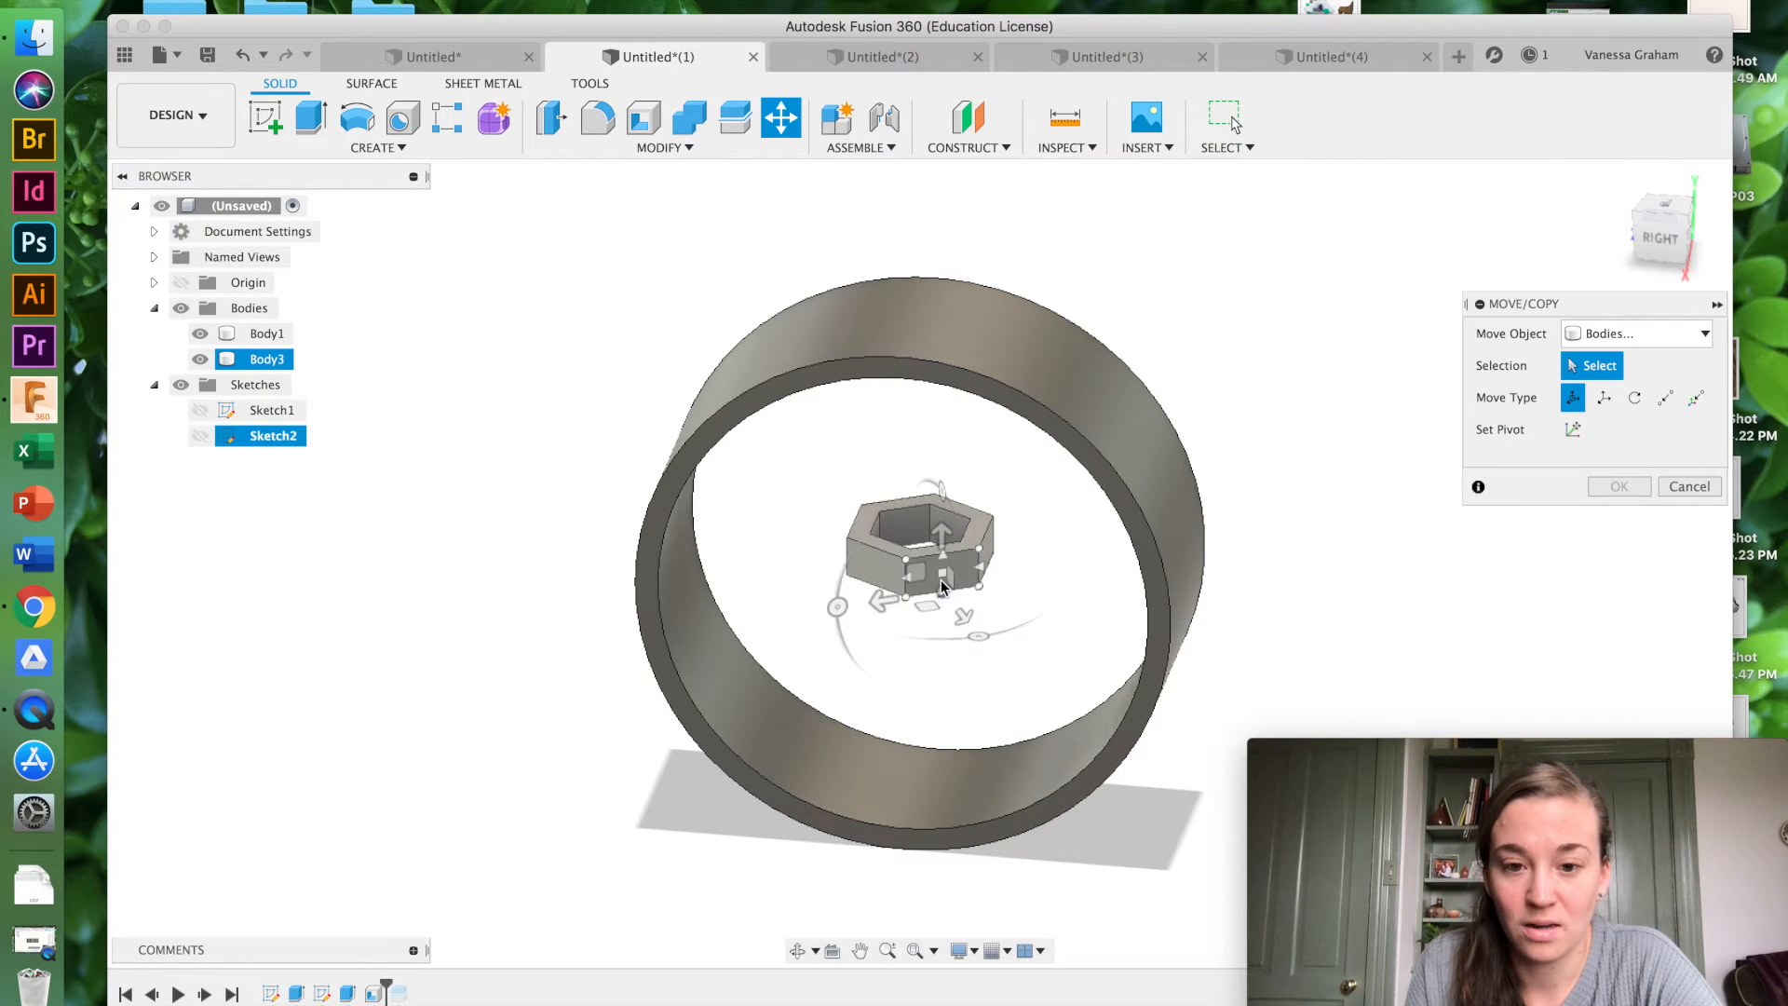
click(940, 579)
drag(950, 517, 943, 291)
click(1661, 238)
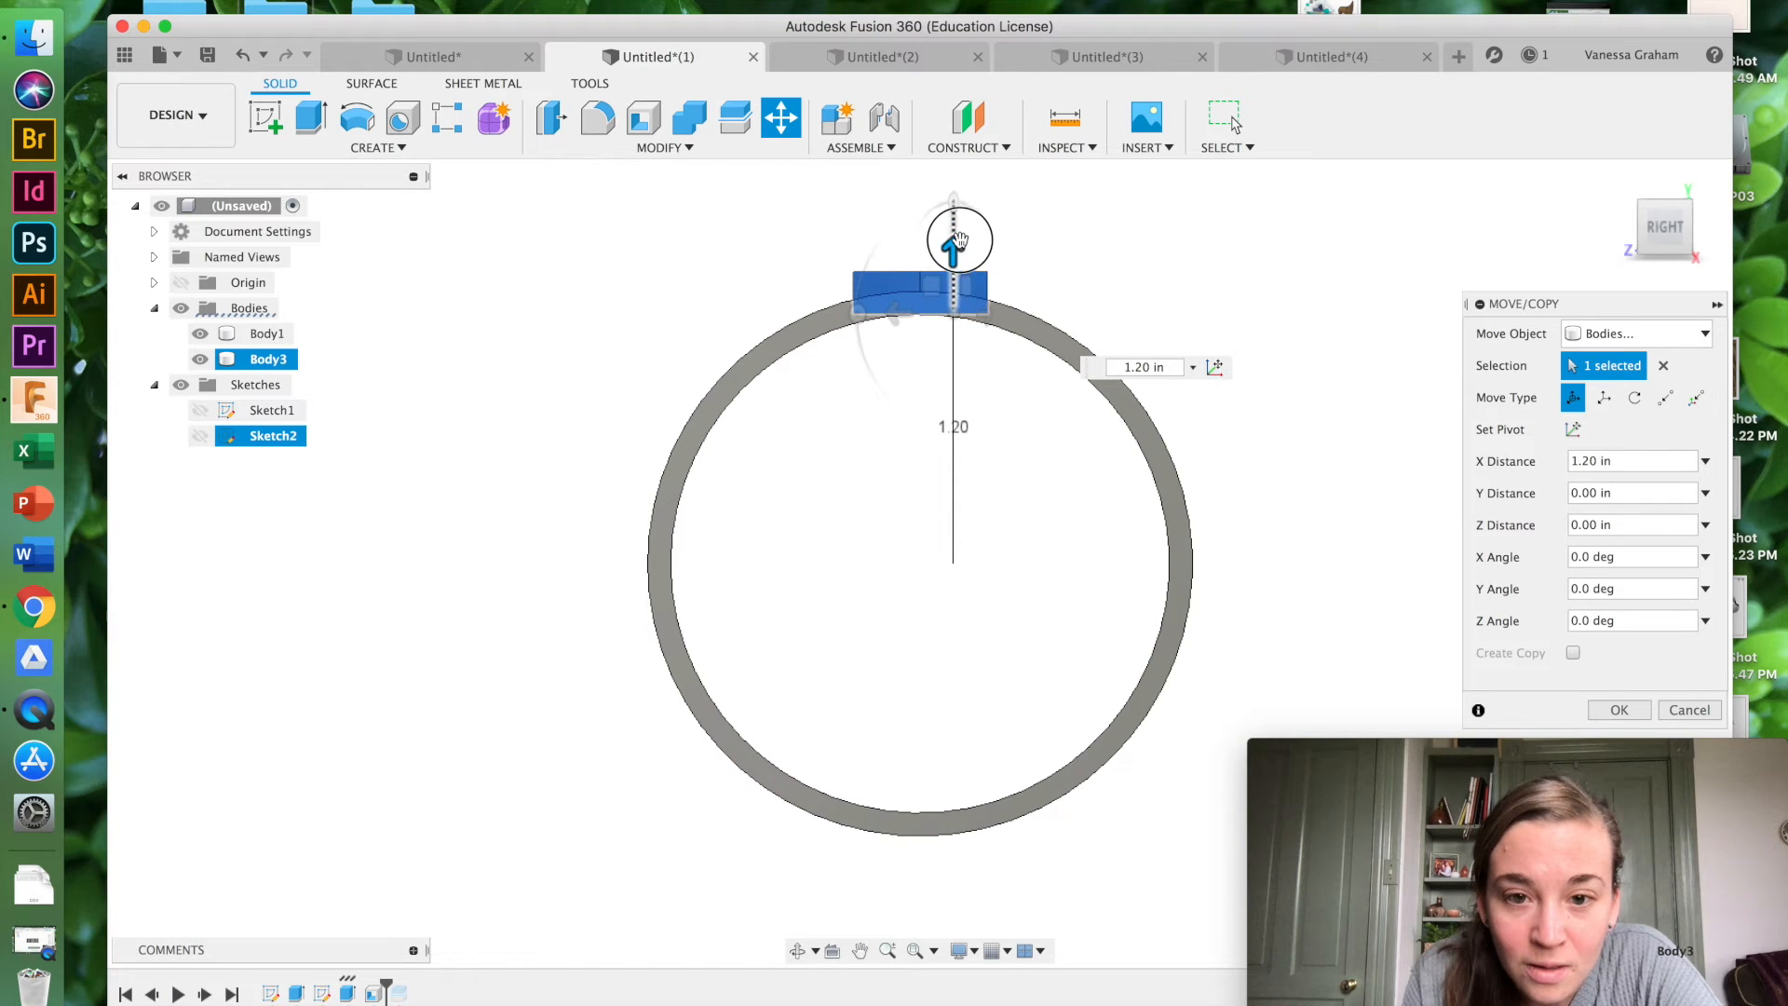
drag(959, 235, 957, 255)
Step: Adjust the hexagon's X distance to 1.22 in so it sits higher on the band, and complete the move
scroll(881, 367, up, 4)
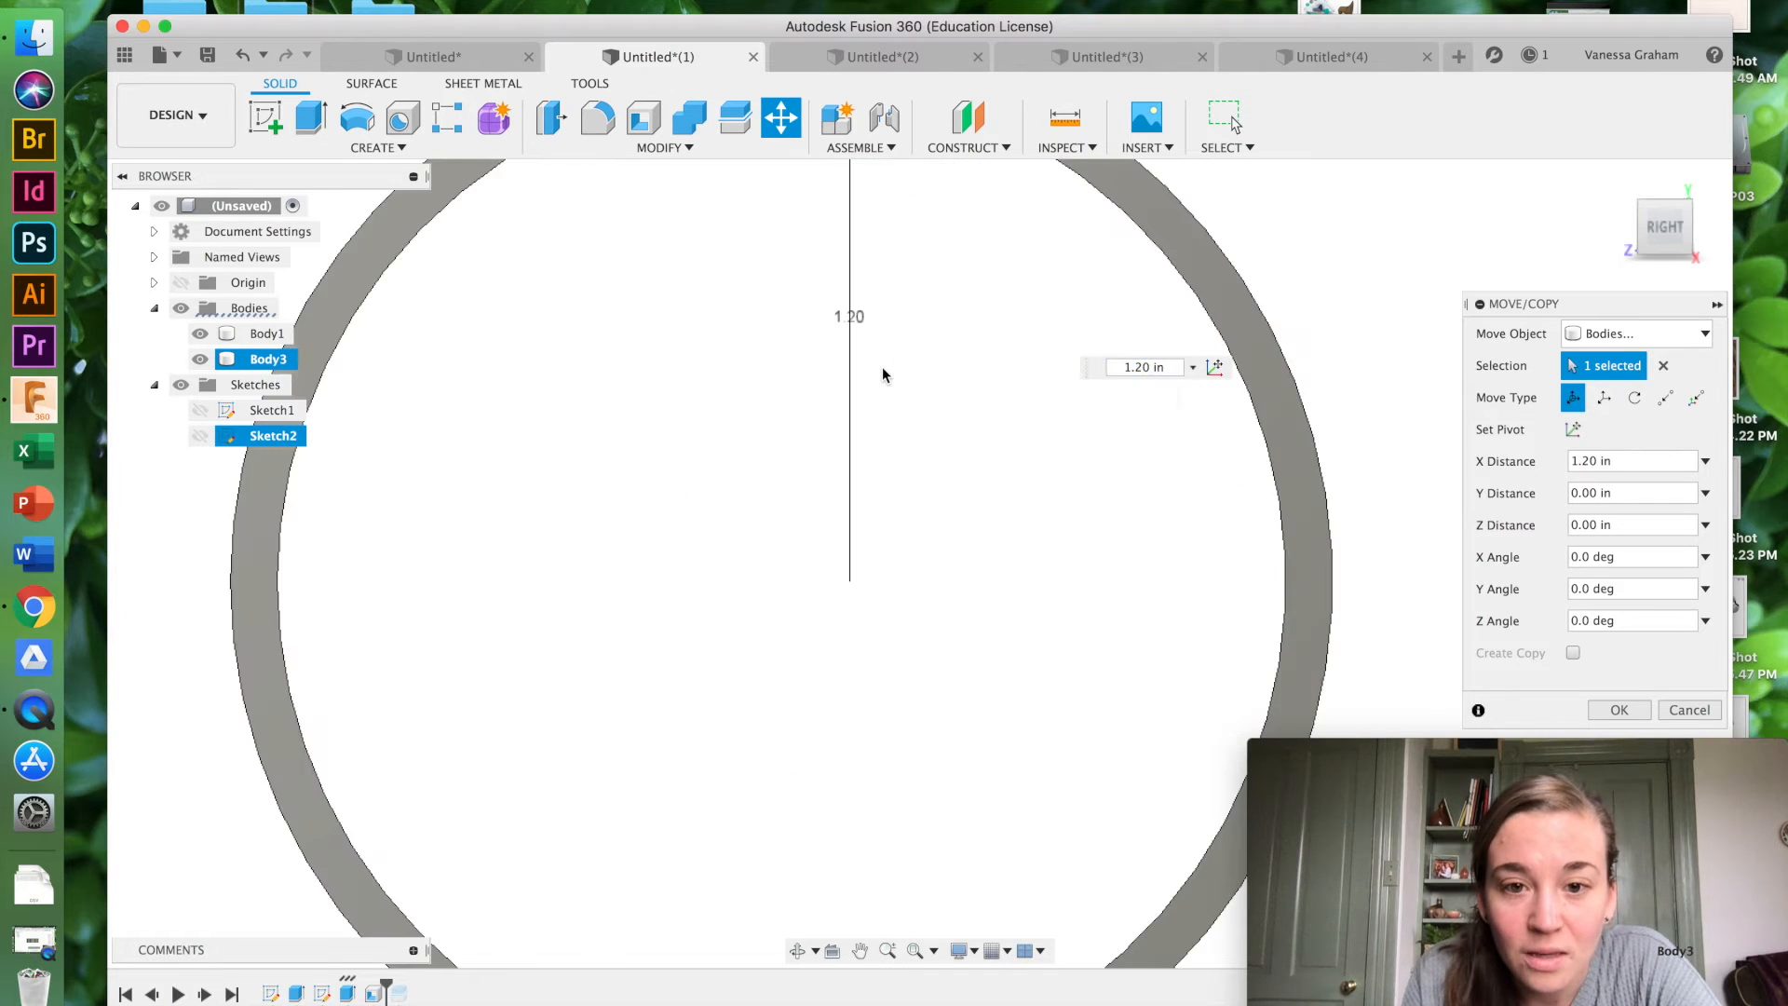
click(1151, 366)
drag(943, 329, 944, 317)
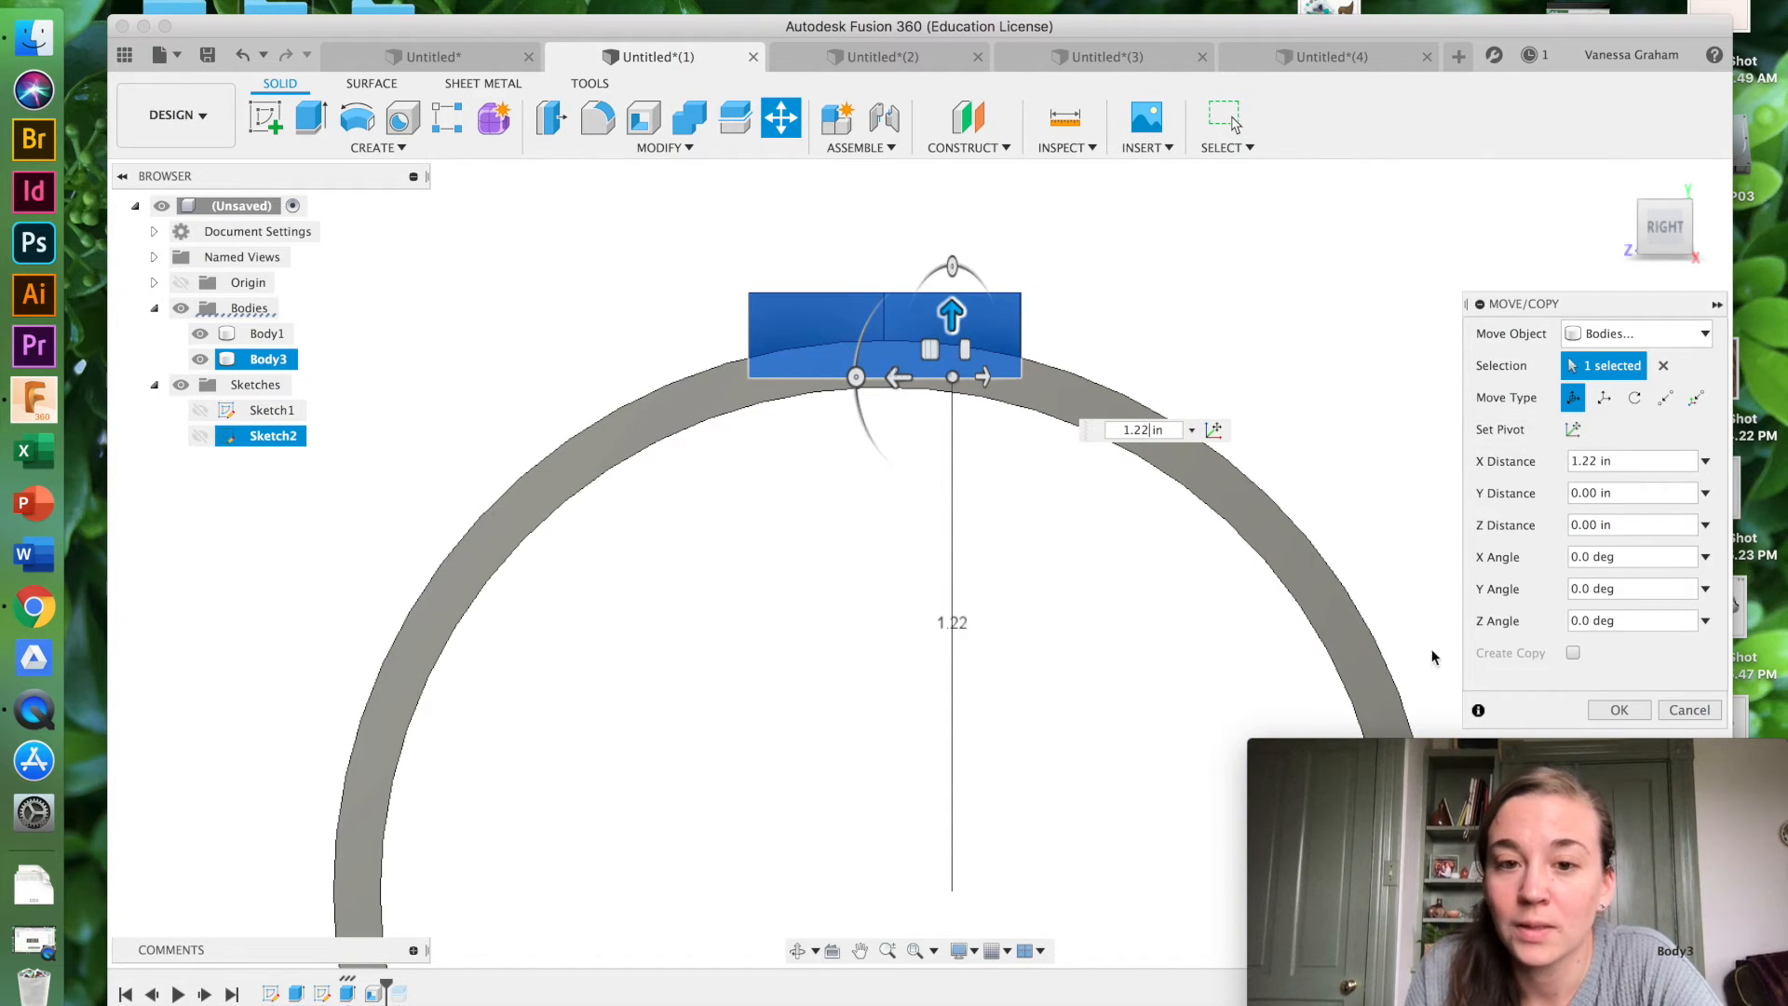
click(1625, 712)
Step: Set up a full circular pattern of the hollow hexagon body around the X axis through the ring's center
mouse_move(1663, 239)
mouse_down()
mouse_move(1628, 356)
mouse_move(1603, 300)
mouse_up()
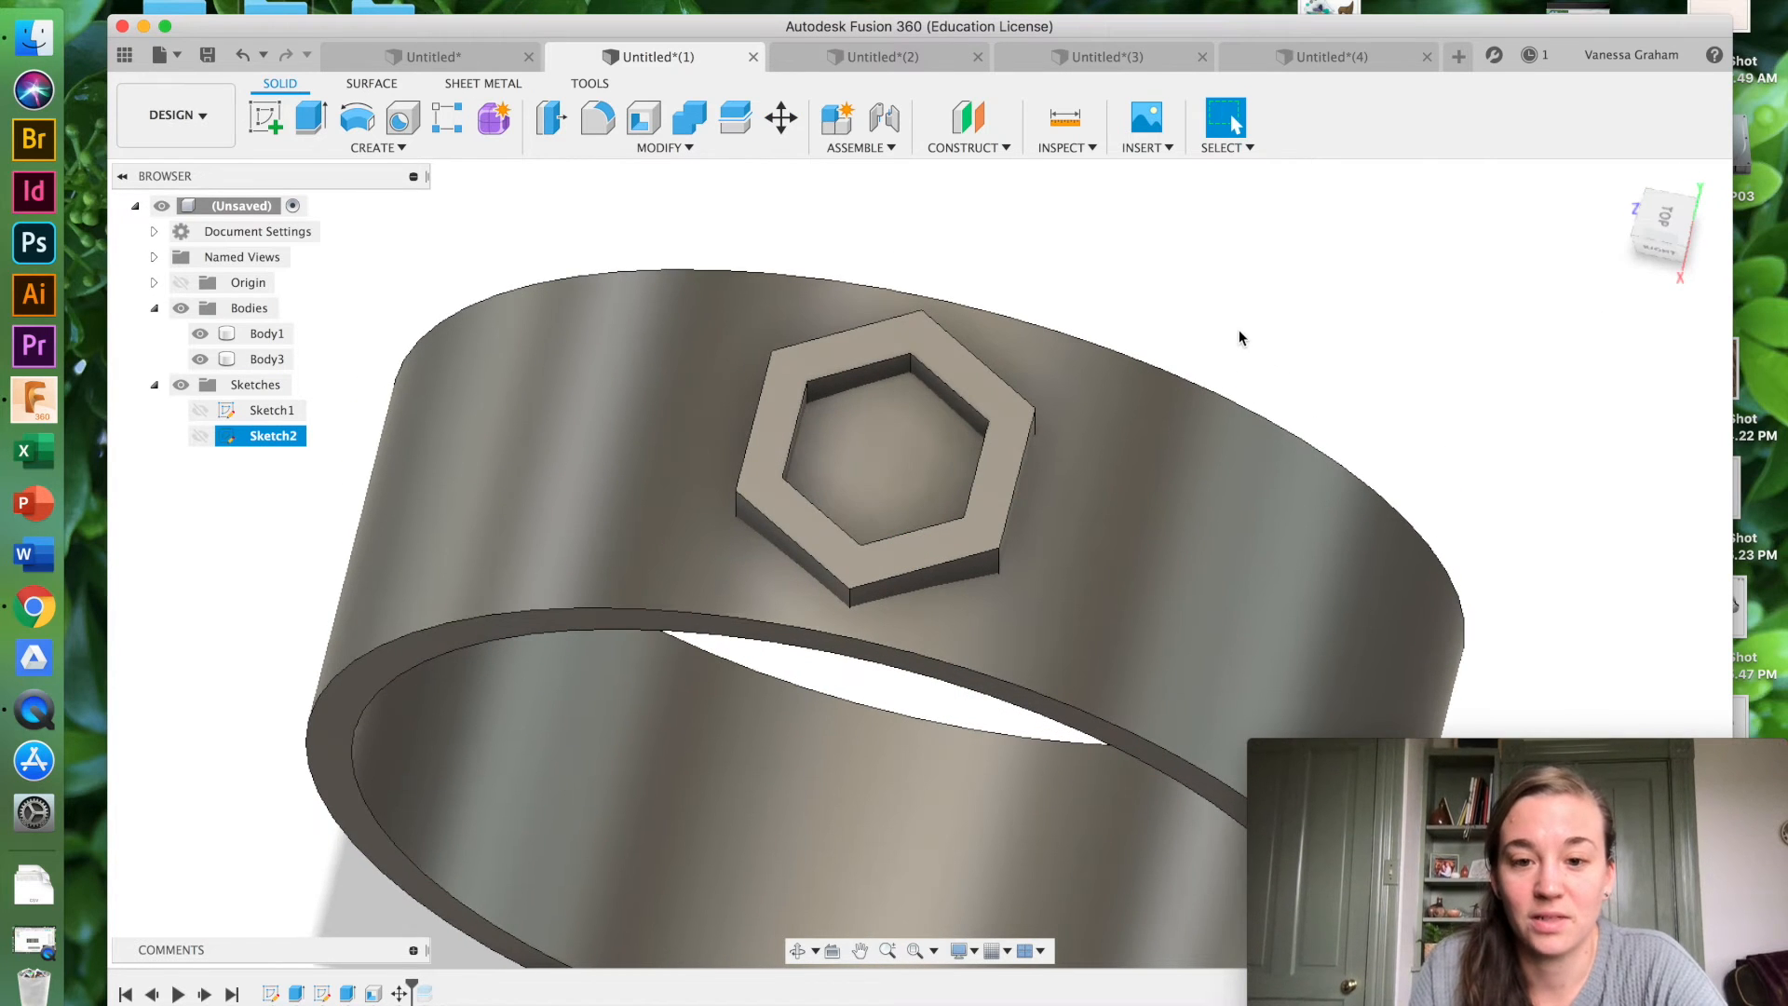
scroll(1238, 333, down, 5)
mouse_move(1662, 233)
mouse_down()
mouse_move(1634, 170)
mouse_move(1646, 200)
mouse_move(1680, 191)
mouse_move(1537, 120)
mouse_move(1457, 167)
mouse_move(1658, 209)
mouse_move(1640, 188)
mouse_move(1692, 268)
mouse_move(1755, 186)
mouse_move(1676, 149)
mouse_move(1545, 155)
mouse_move(1500, 219)
mouse_move(1667, 214)
mouse_move(1640, 211)
mouse_move(1632, 171)
mouse_move(1662, 207)
mouse_up()
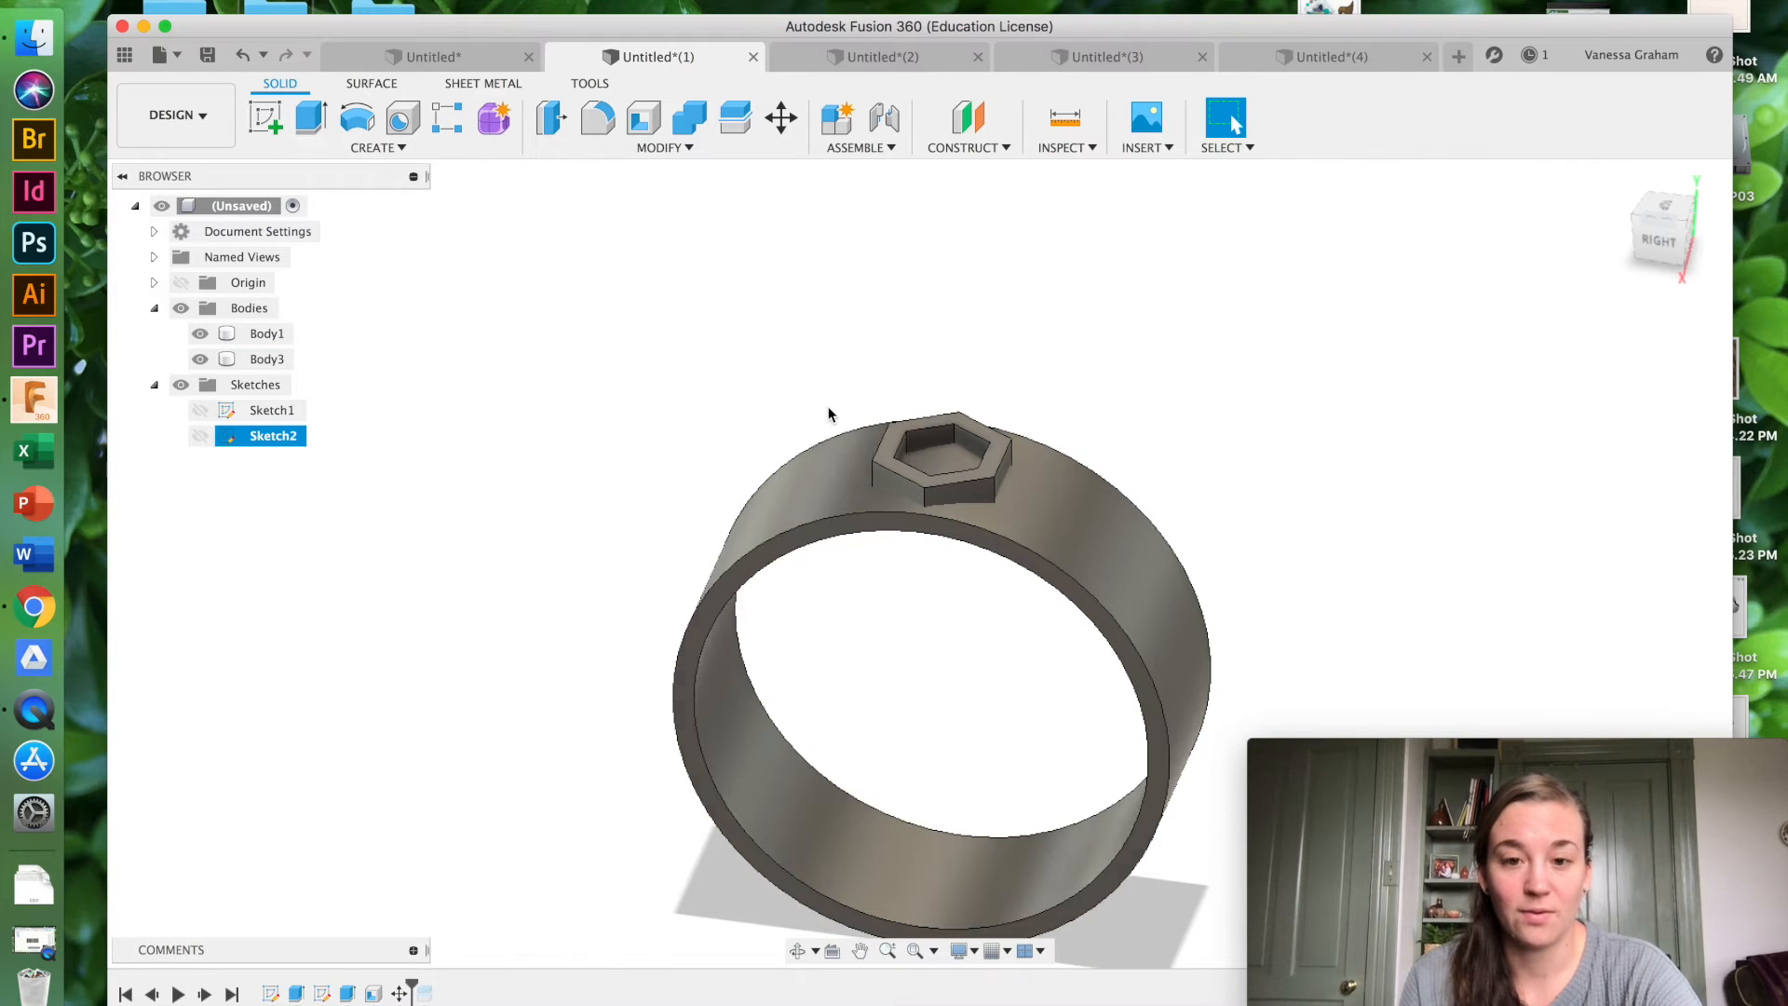
click(381, 149)
mouse_move(385, 588)
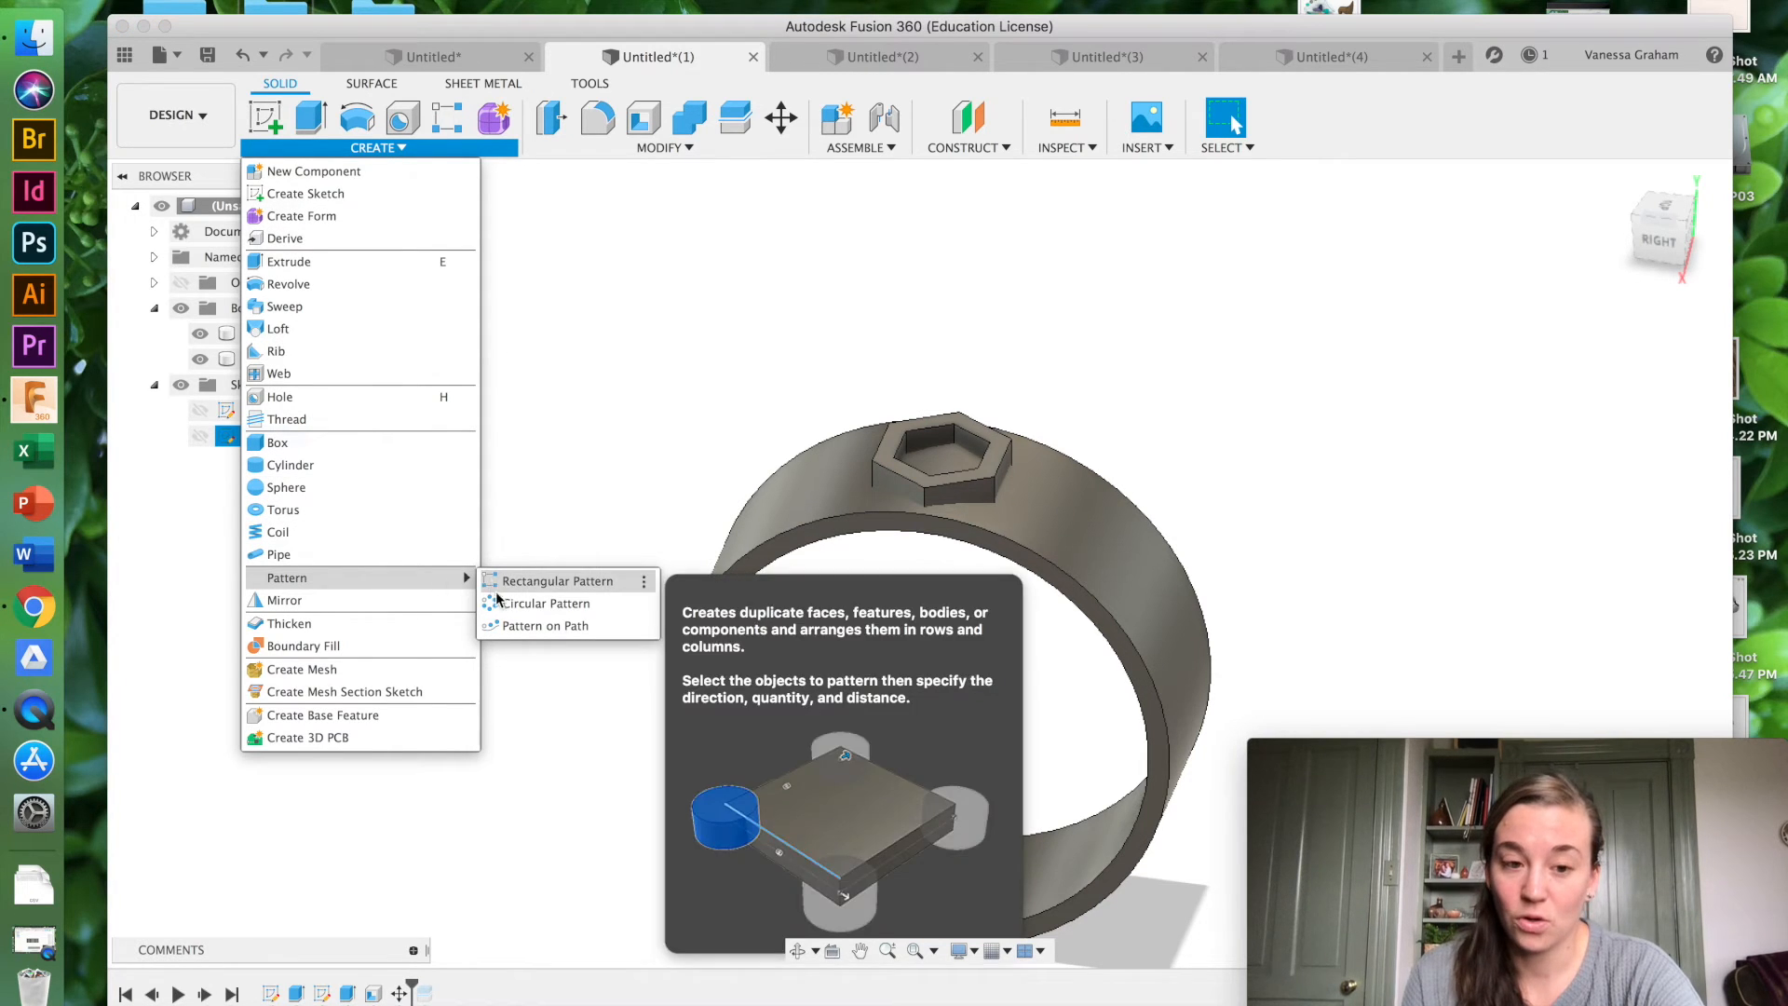
click(522, 603)
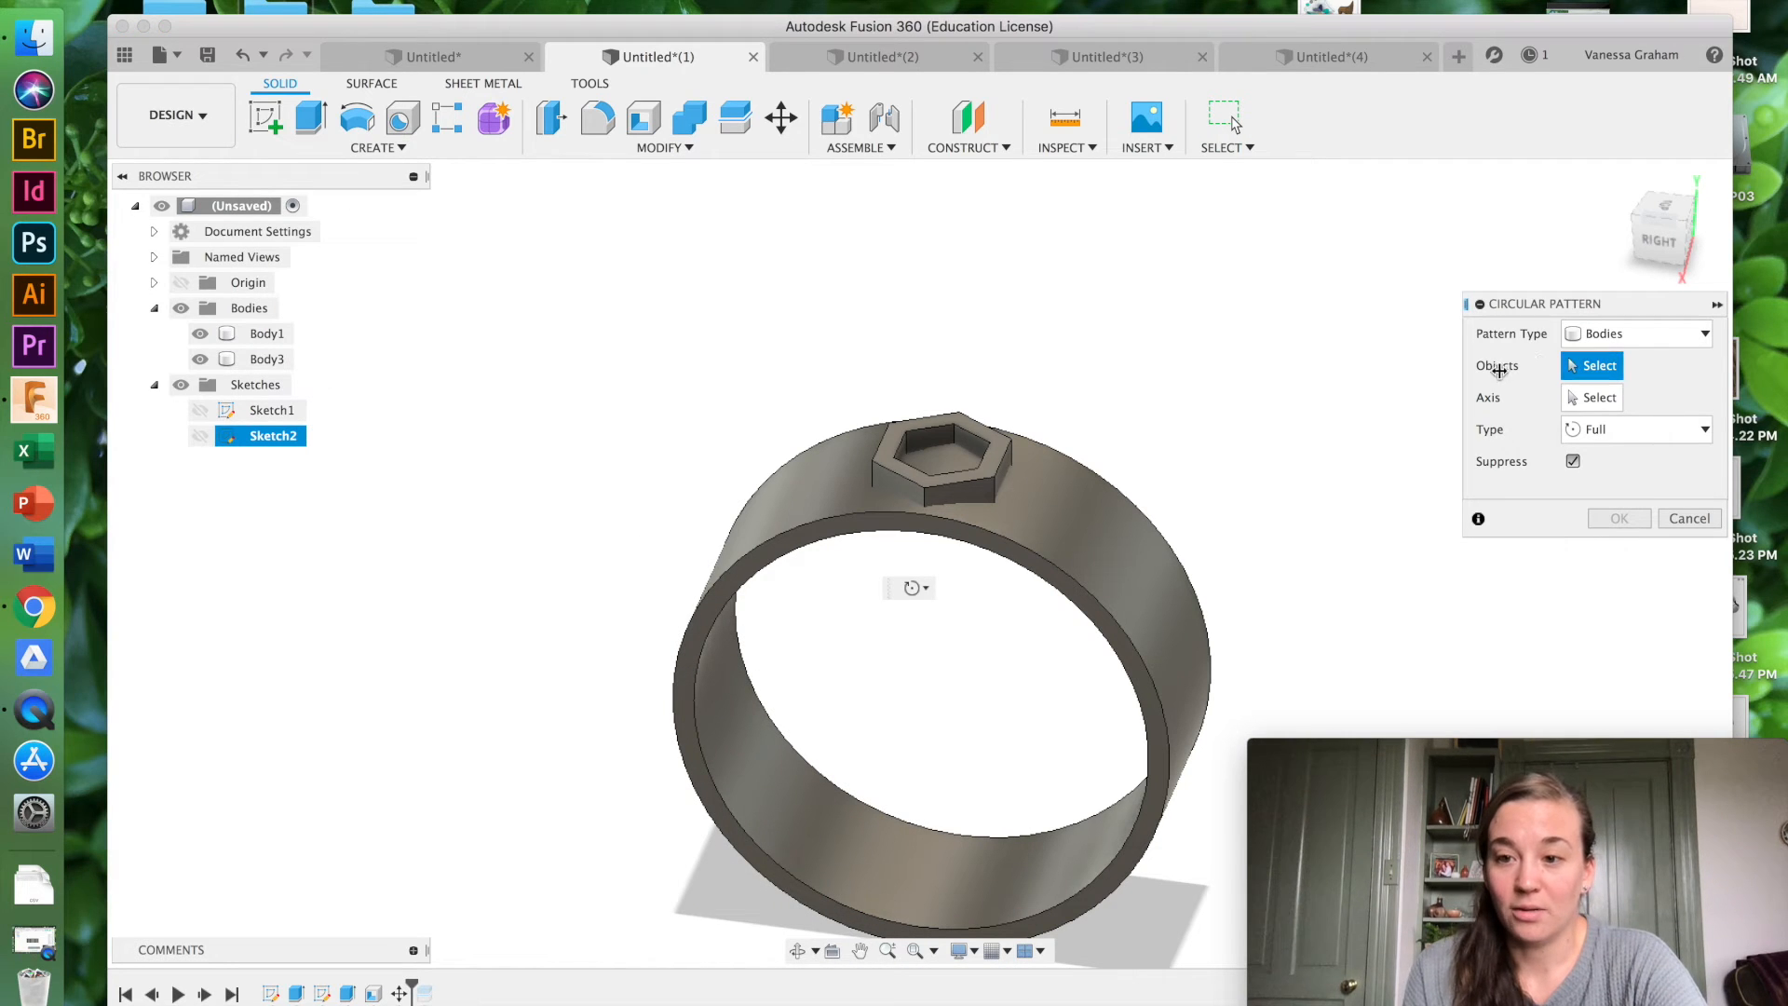
click(992, 461)
click(1594, 398)
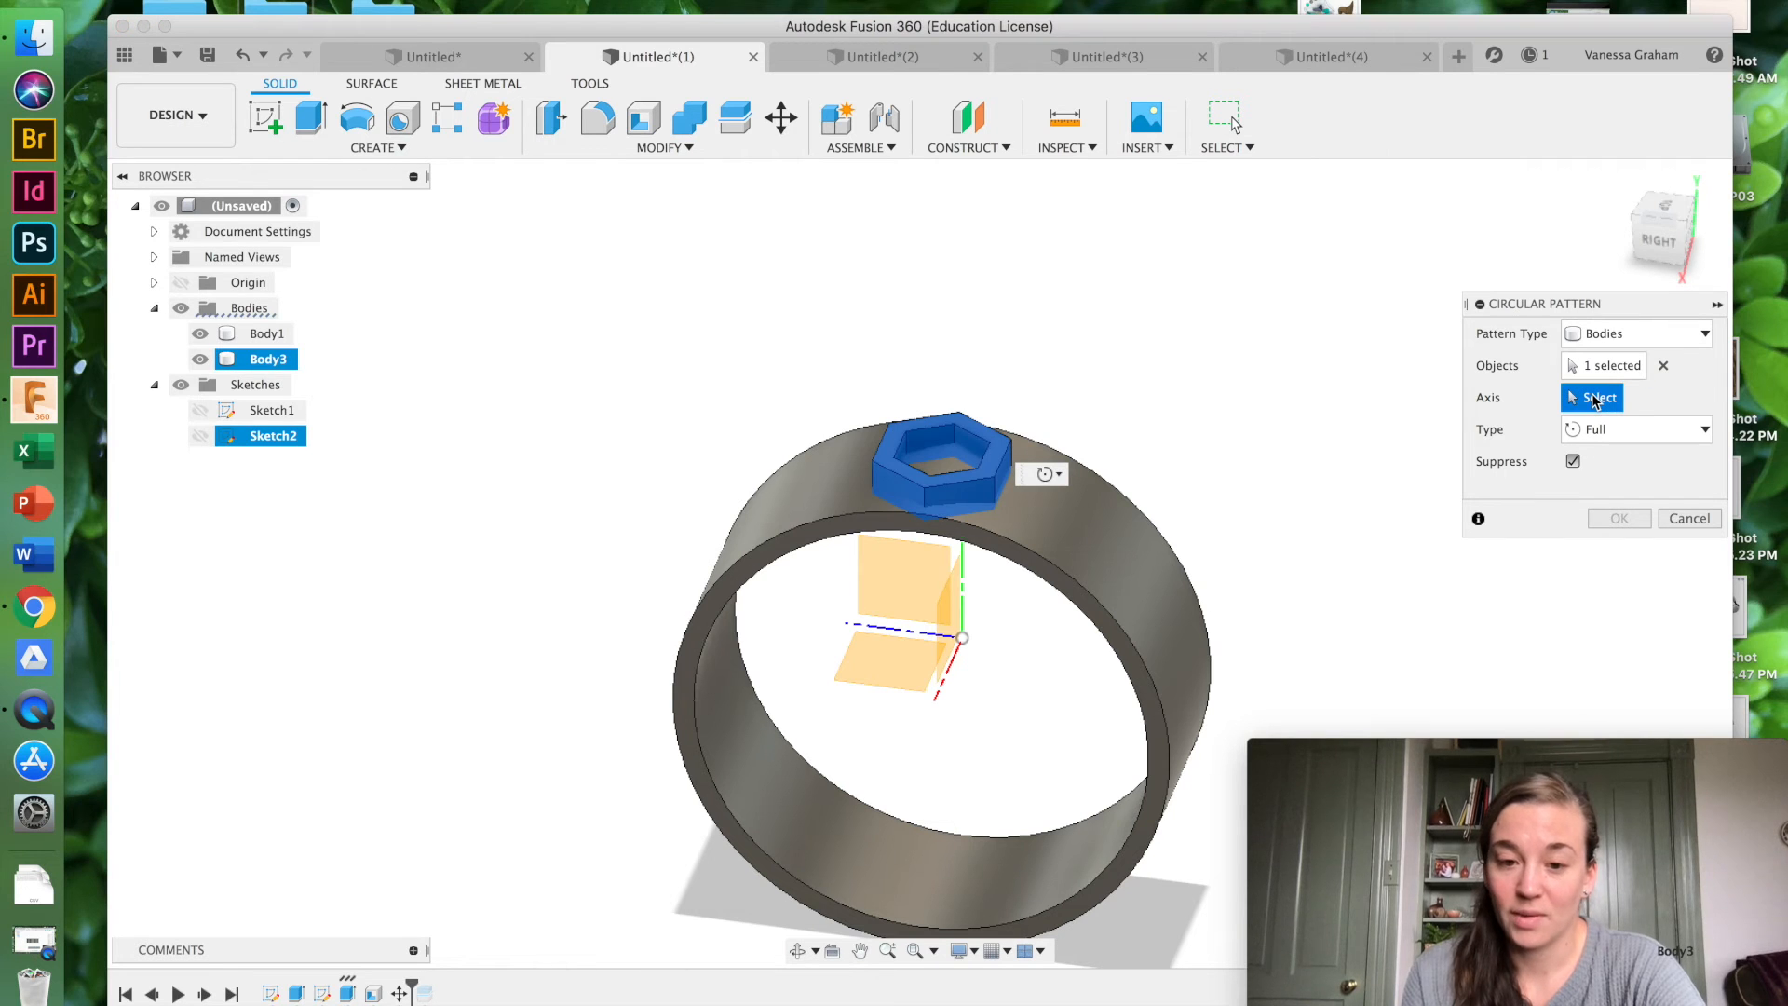
click(938, 693)
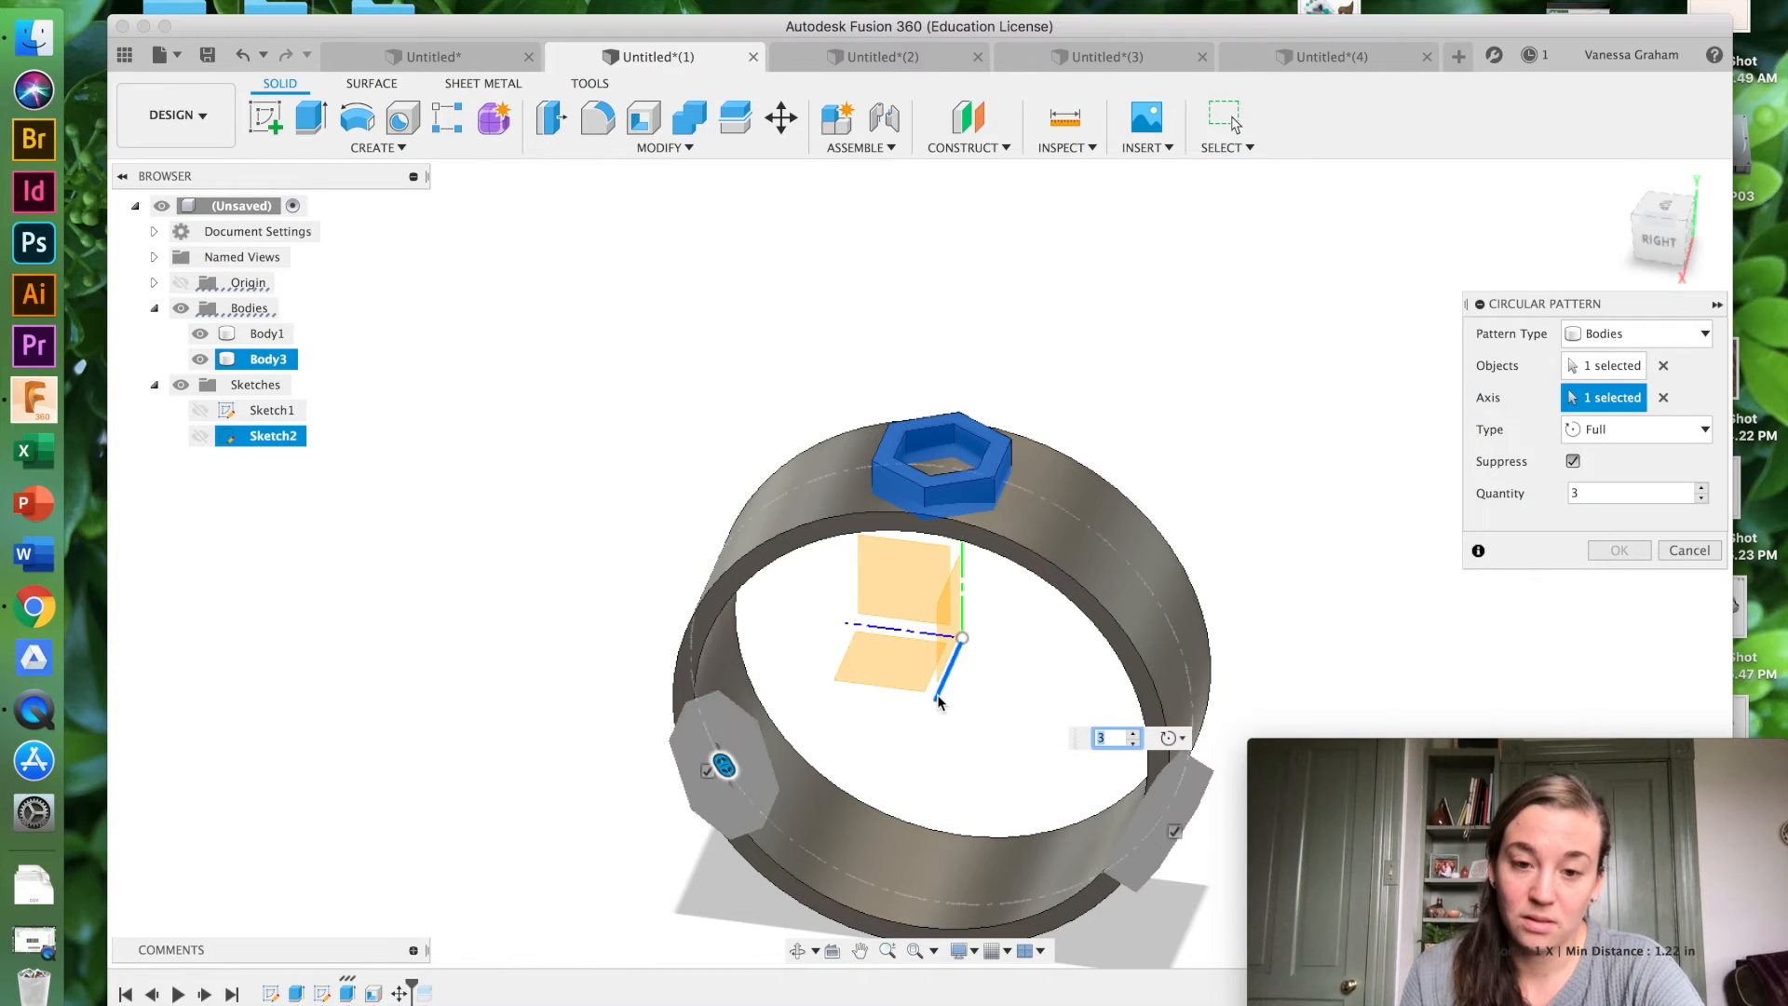
Step: Raise the circular pattern's quantity to 14, checking the spacing of the hexagons around the band
click(1690, 194)
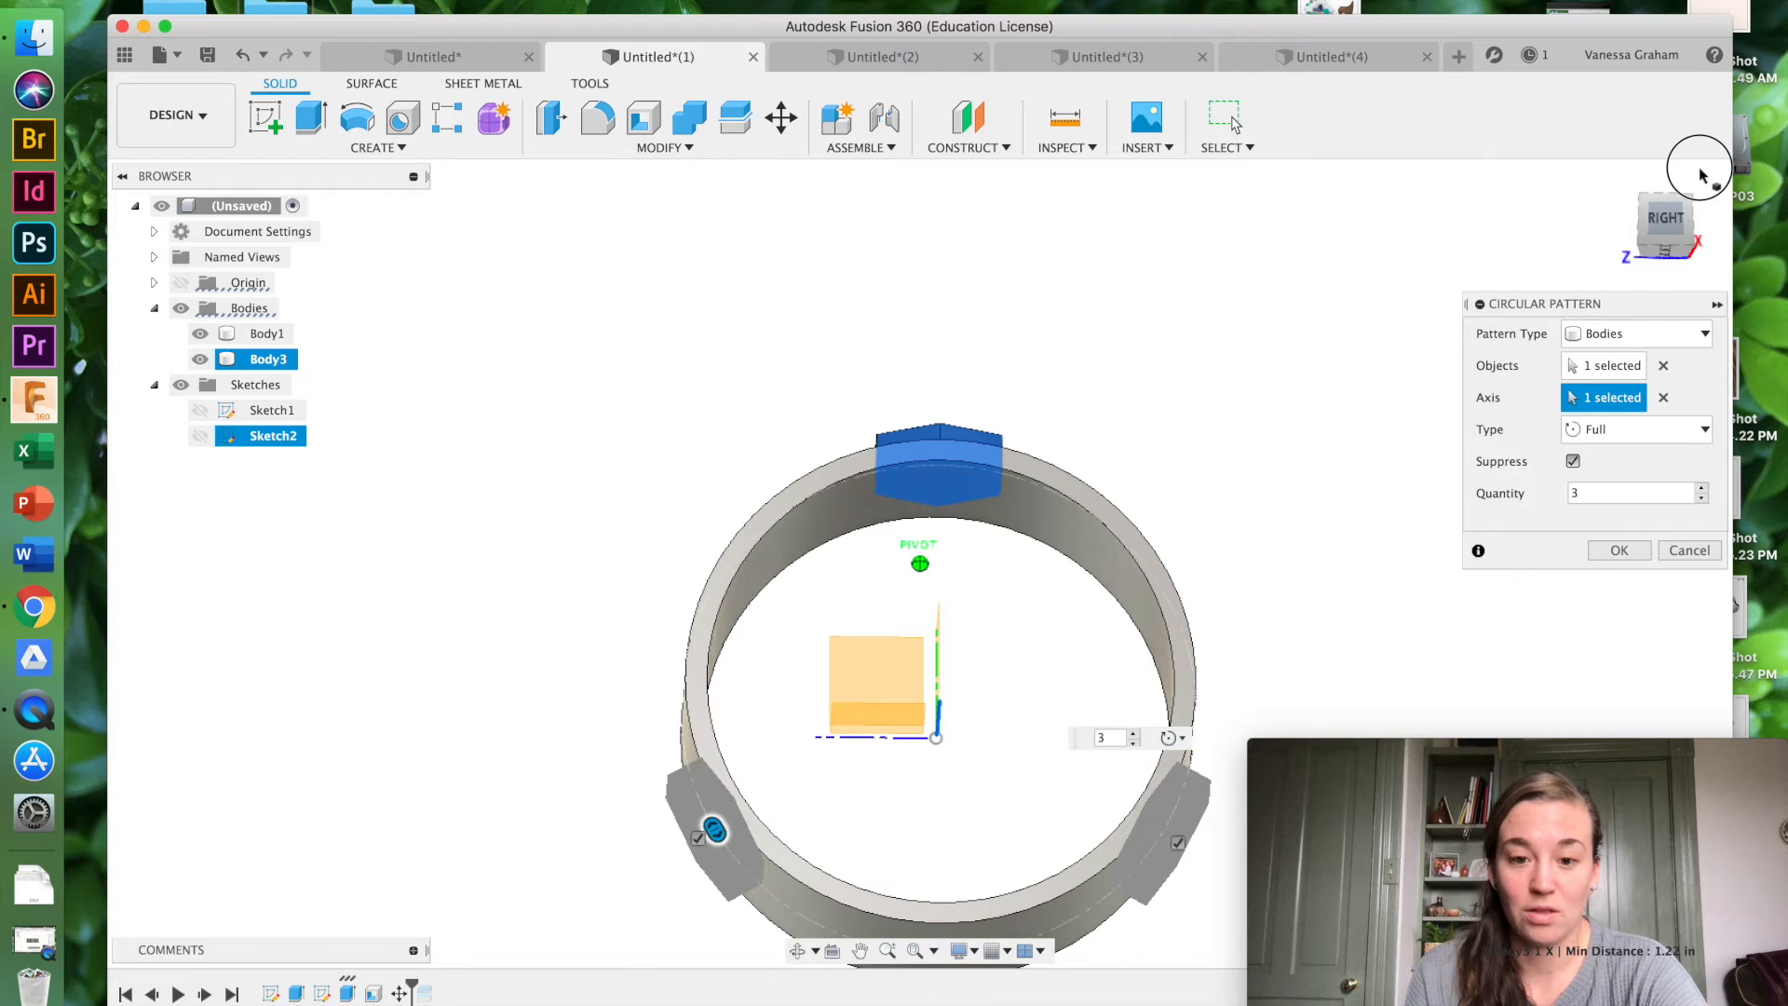
click(1690, 194)
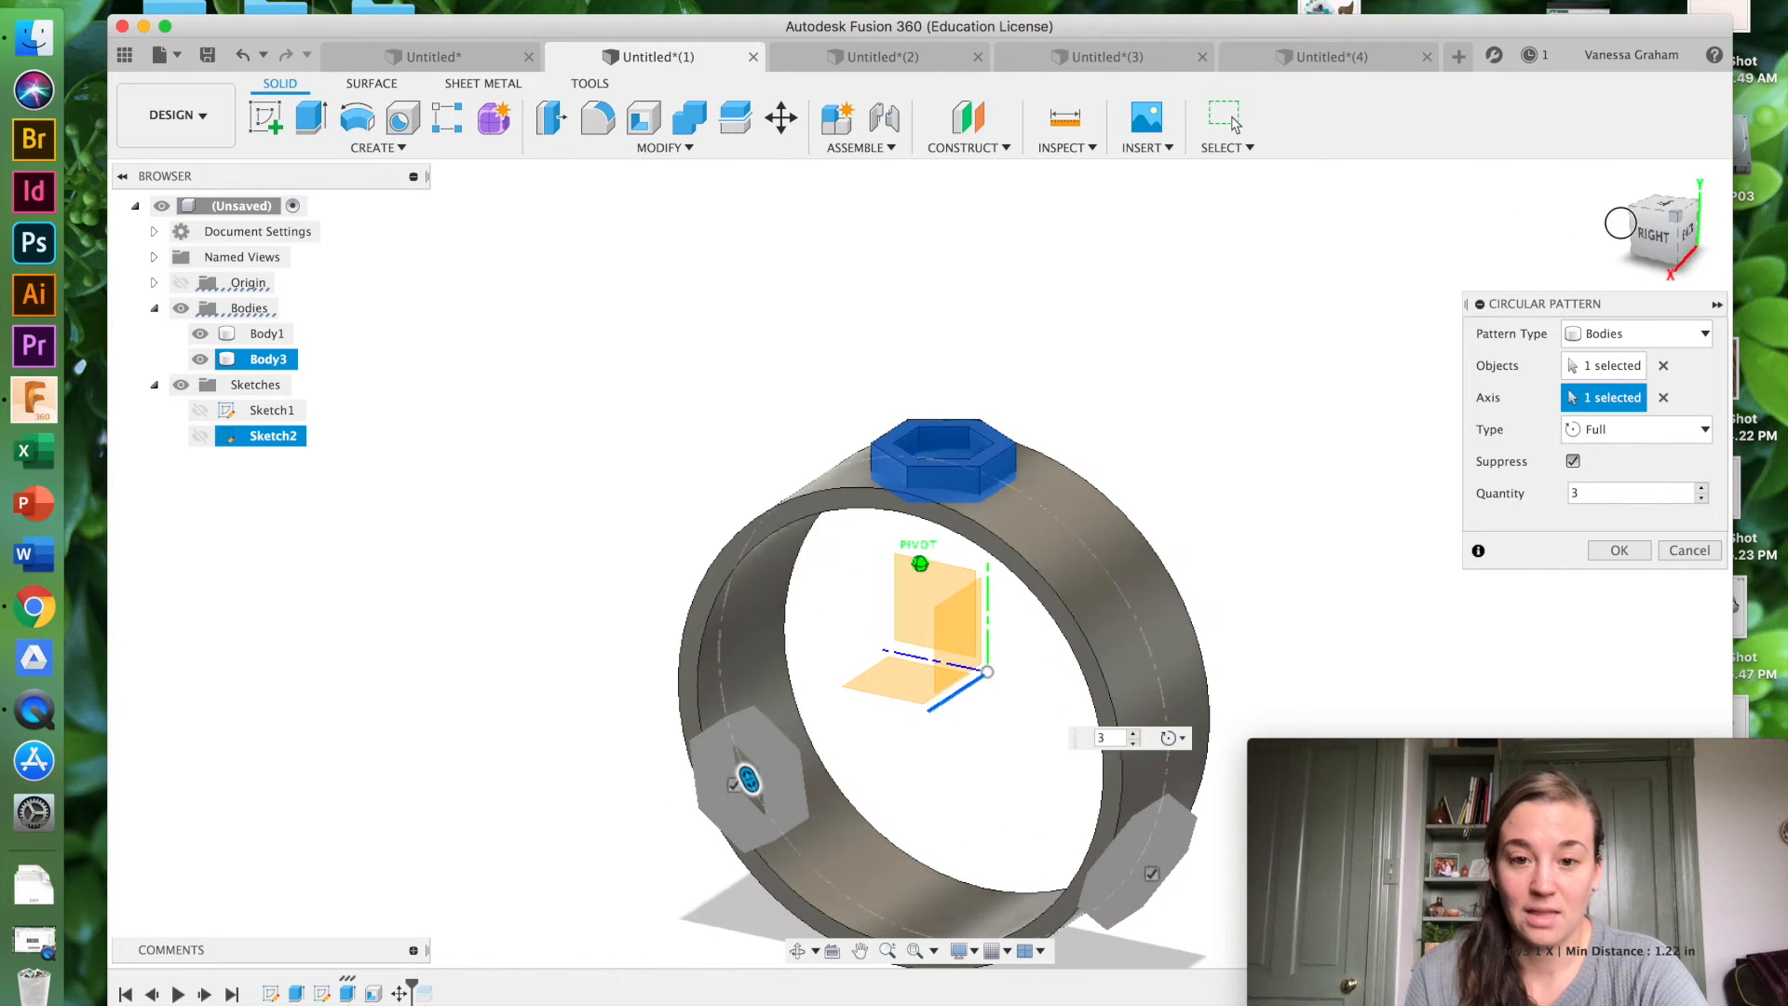
click(1136, 734)
click(1136, 734)
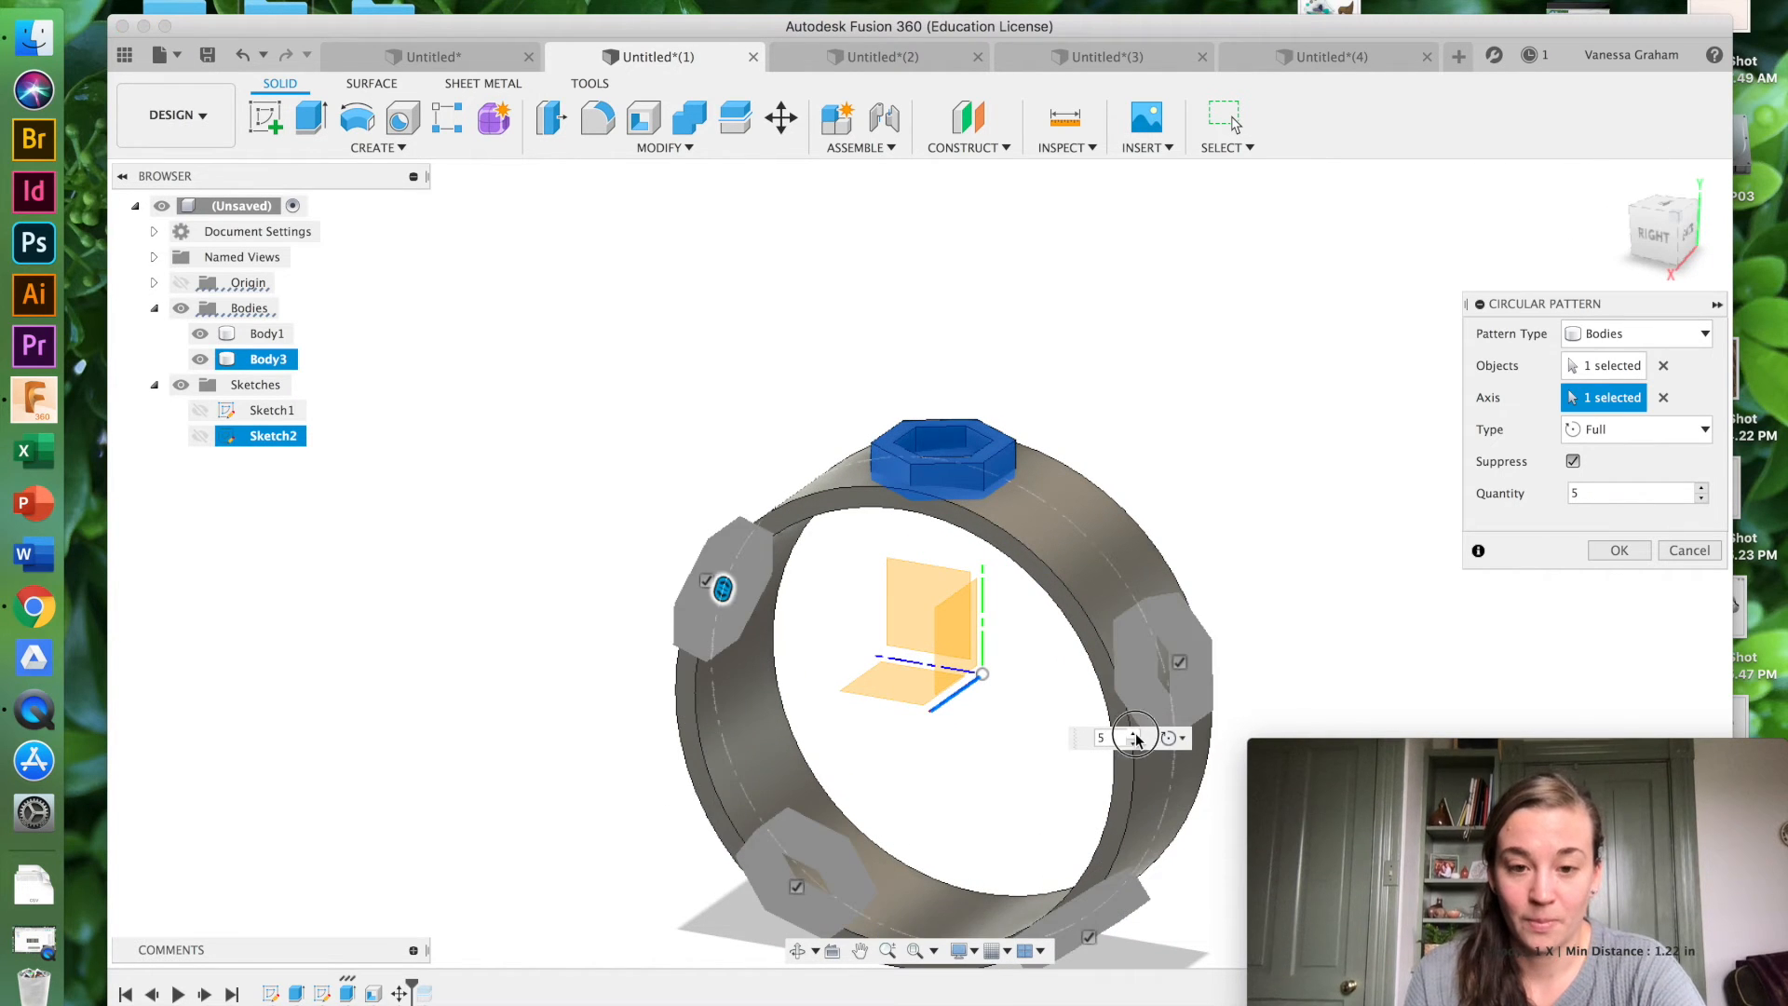
click(1136, 734)
click(1136, 735)
click(1136, 735)
click(1136, 735)
click(1136, 735)
click(1136, 735)
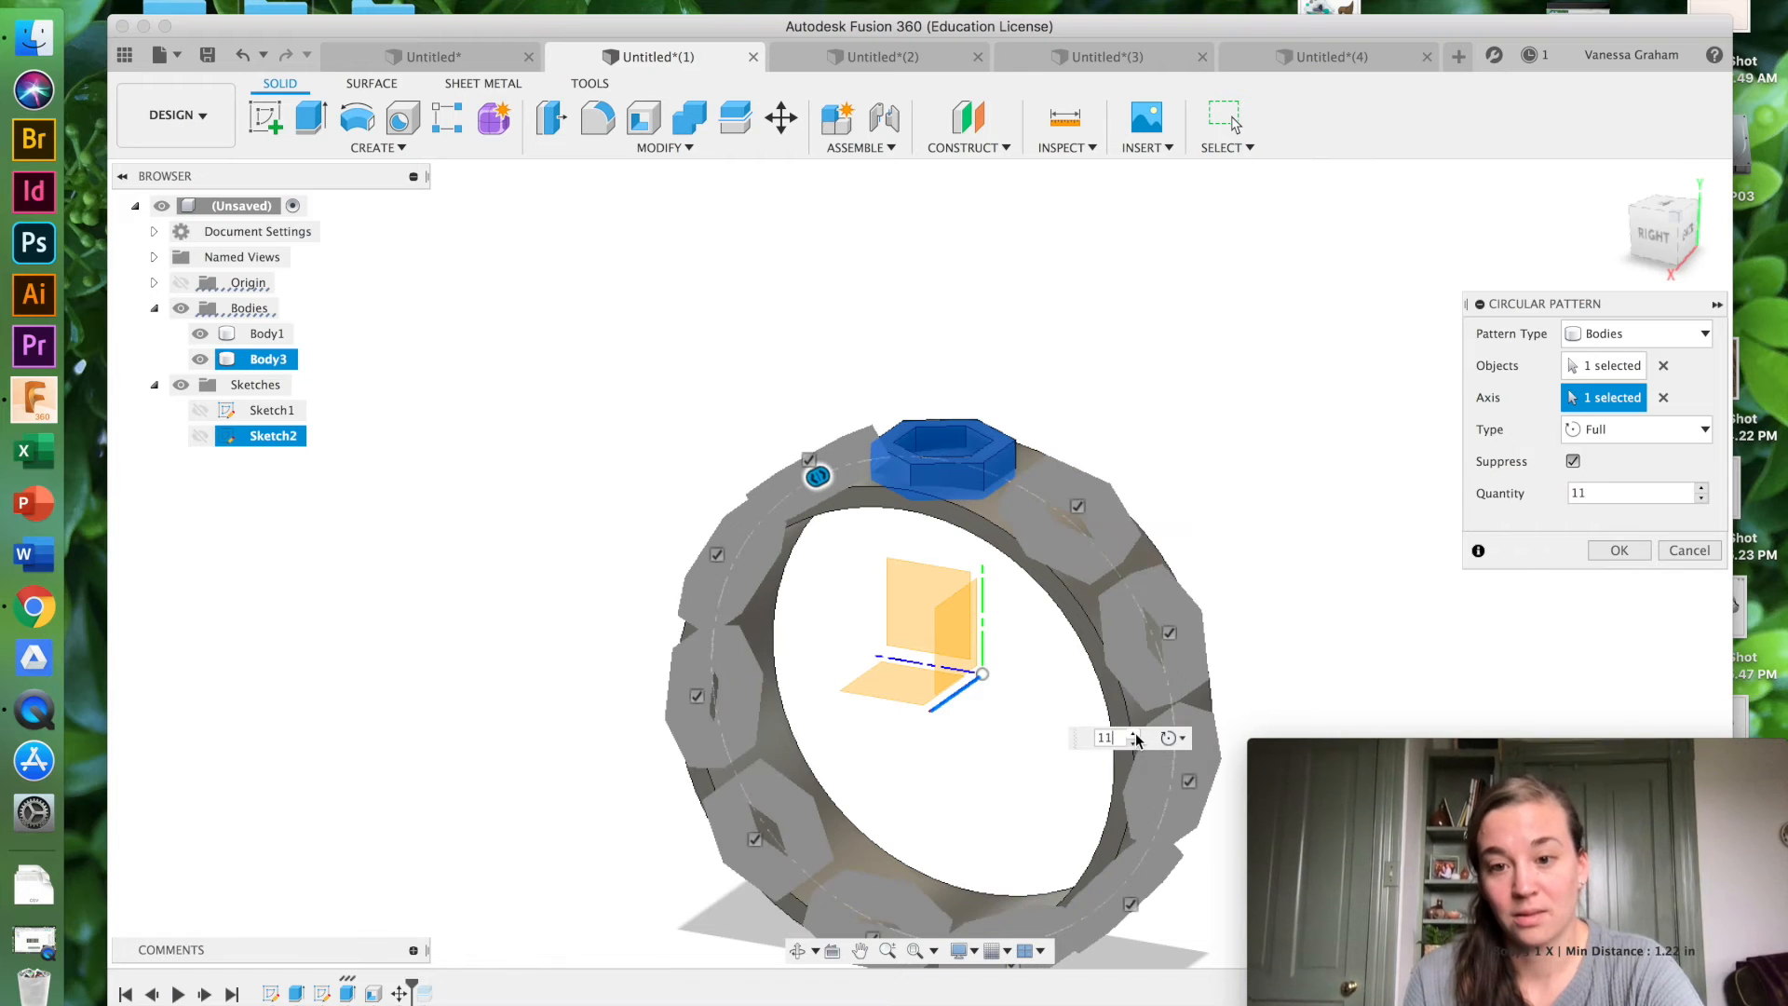
click(1136, 735)
mouse_move(1671, 260)
mouse_down()
mouse_move(1676, 312)
mouse_move(1707, 328)
mouse_move(1719, 305)
mouse_move(1691, 268)
mouse_up()
click(1134, 735)
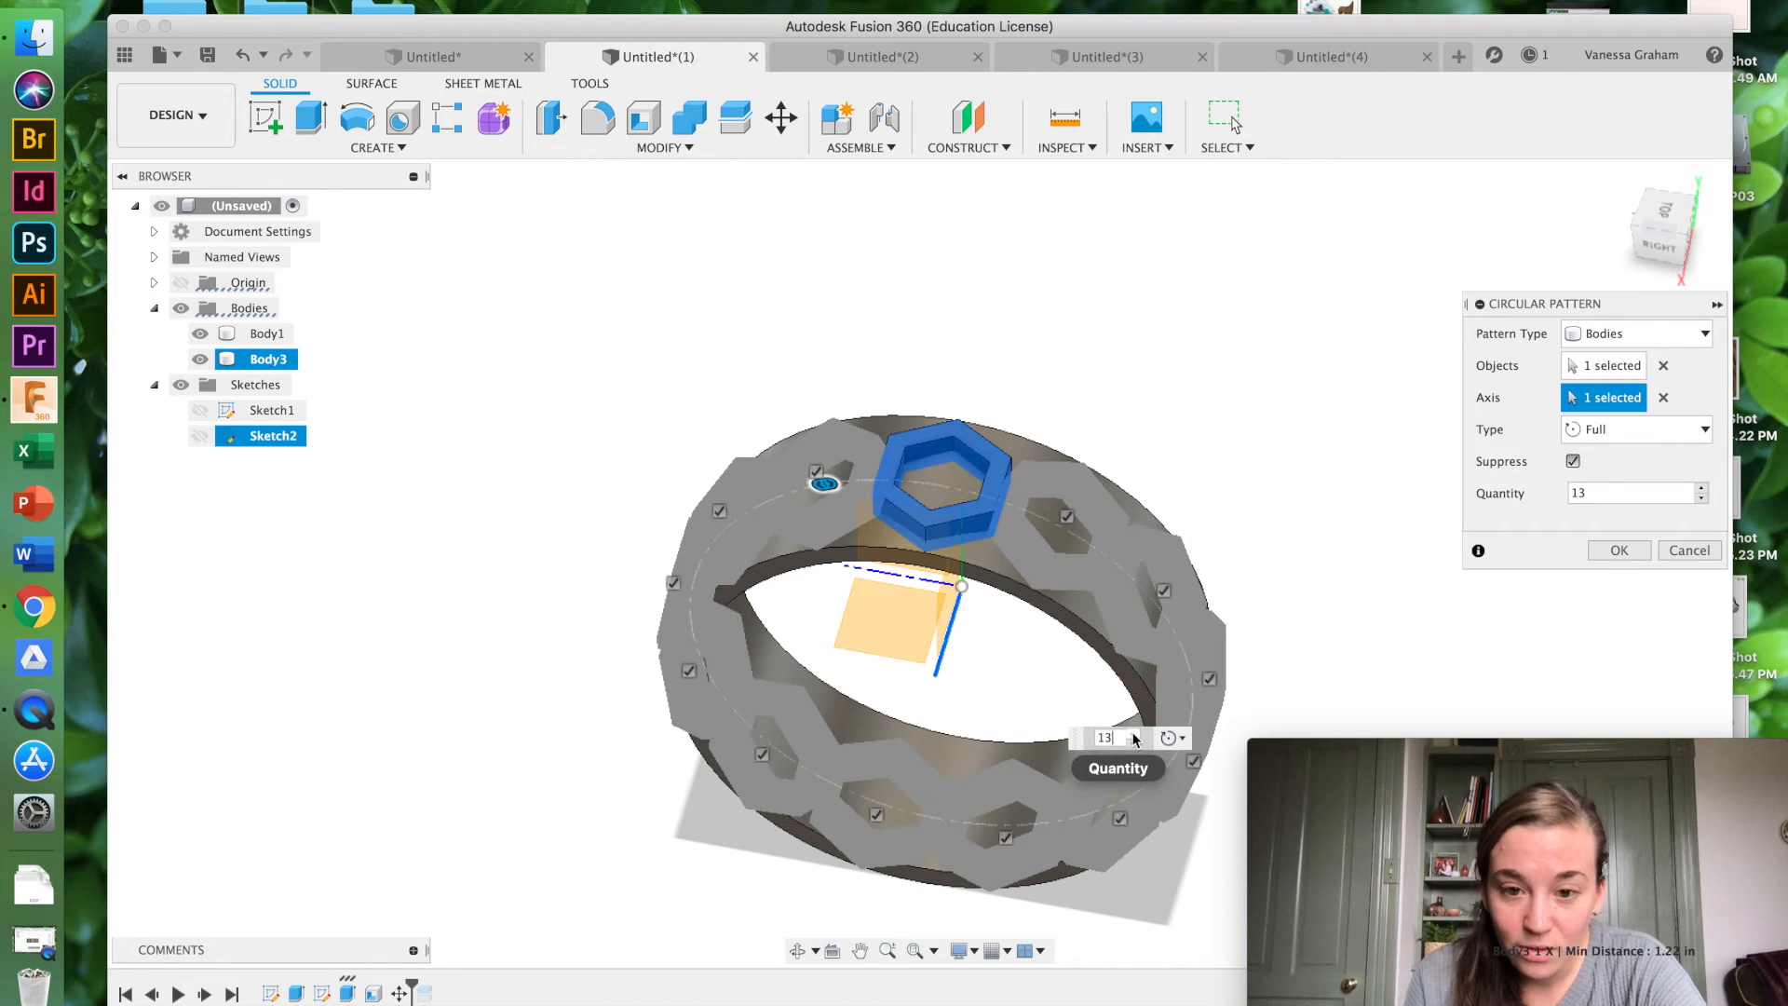
click(1134, 734)
Step: Compare a pattern quantity of 15 with 14 from other angles, and complete the circular pattern with 14 hexagons
mouse_move(1666, 221)
mouse_down()
mouse_move(1496, 204)
mouse_move(1484, 171)
mouse_move(1270, 191)
mouse_up()
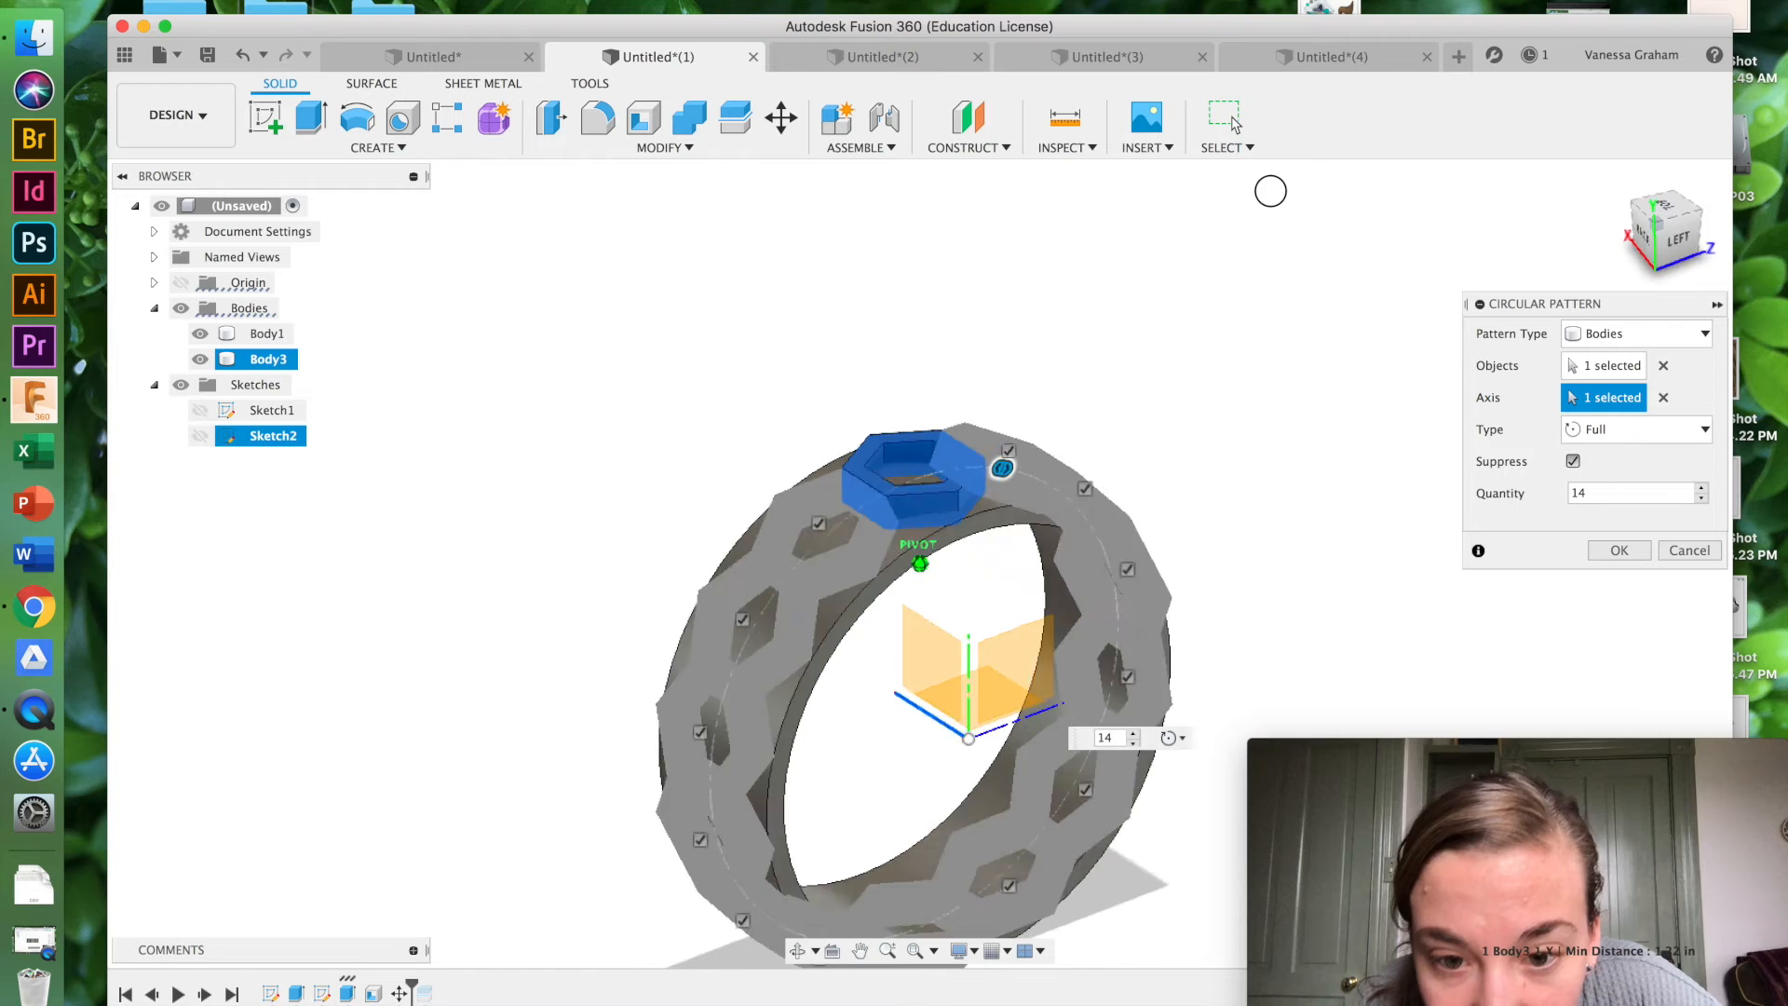
drag(1189, 144, 1177, 243)
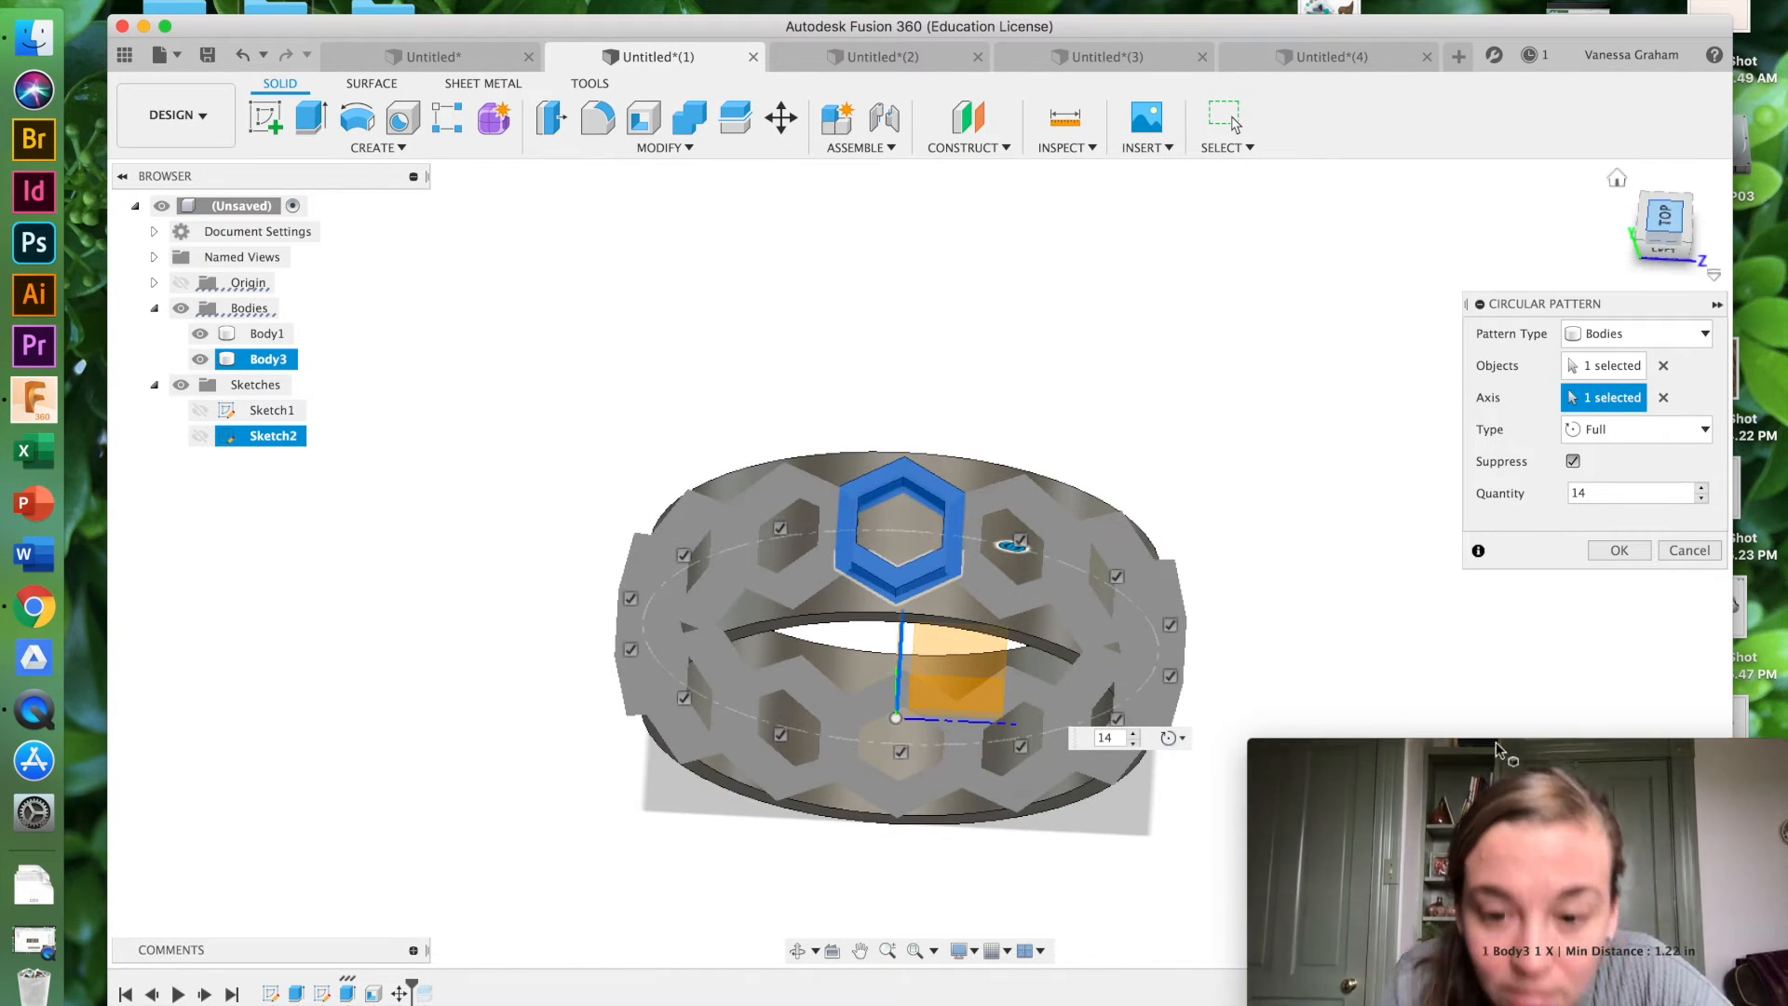
click(1133, 735)
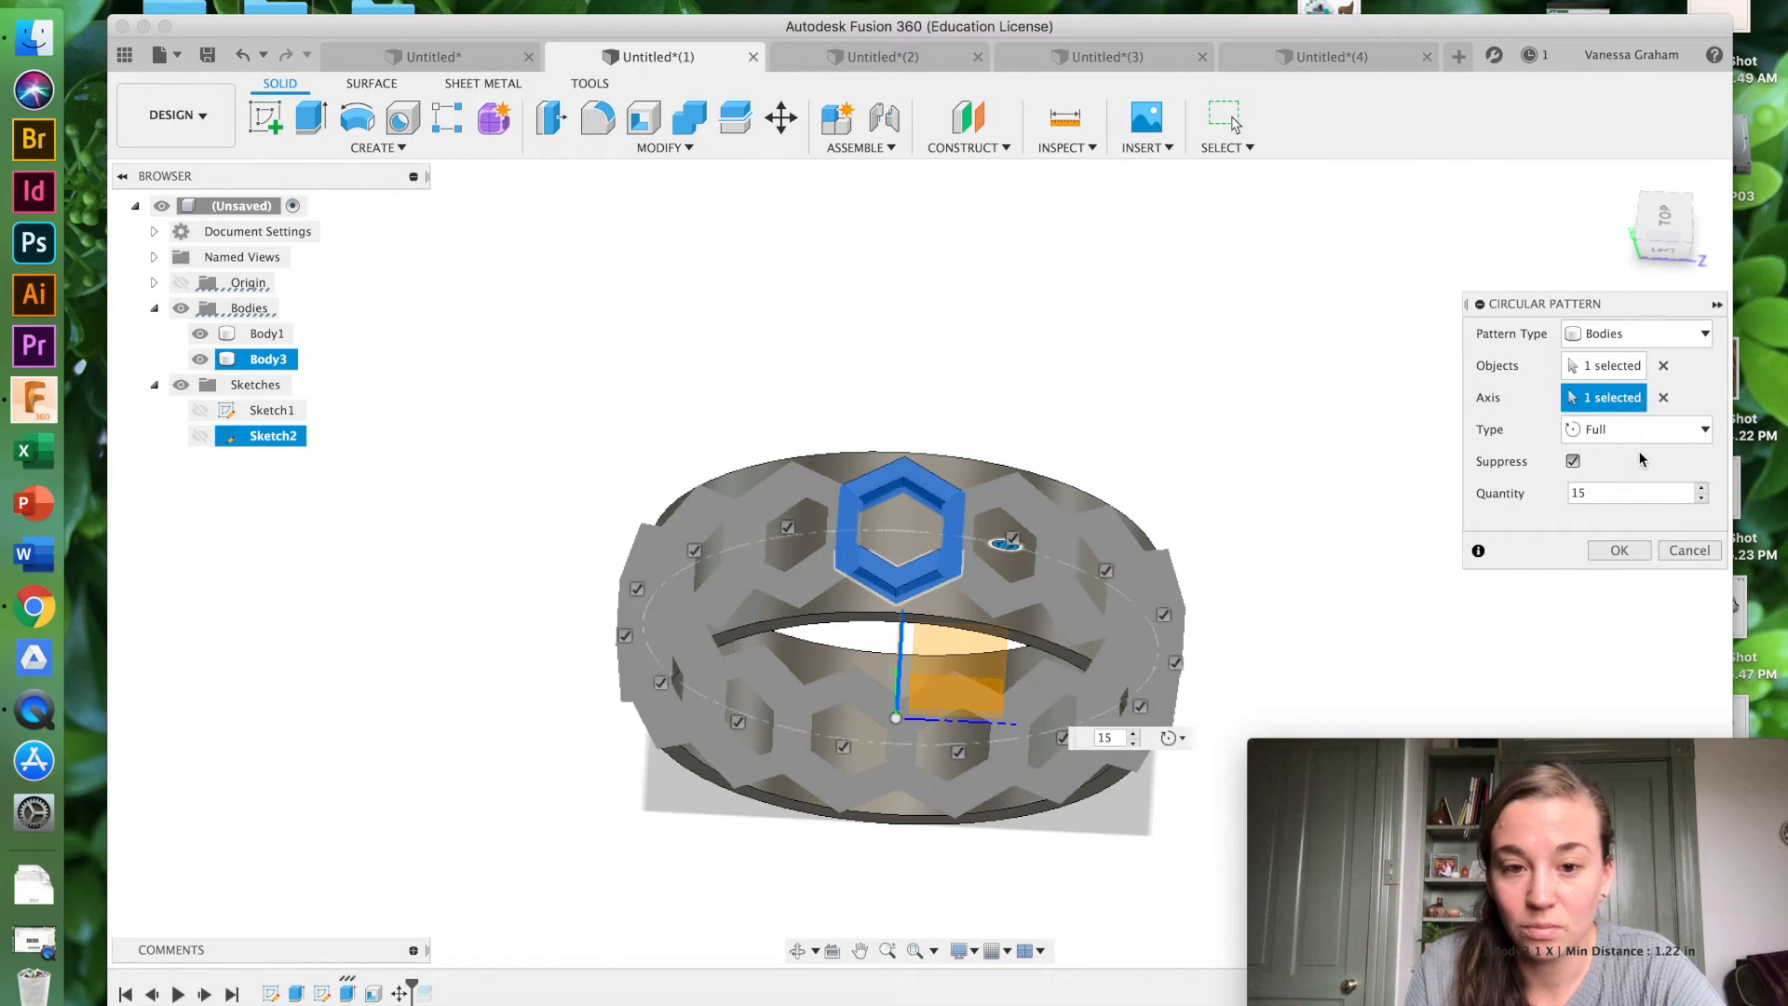
click(1133, 743)
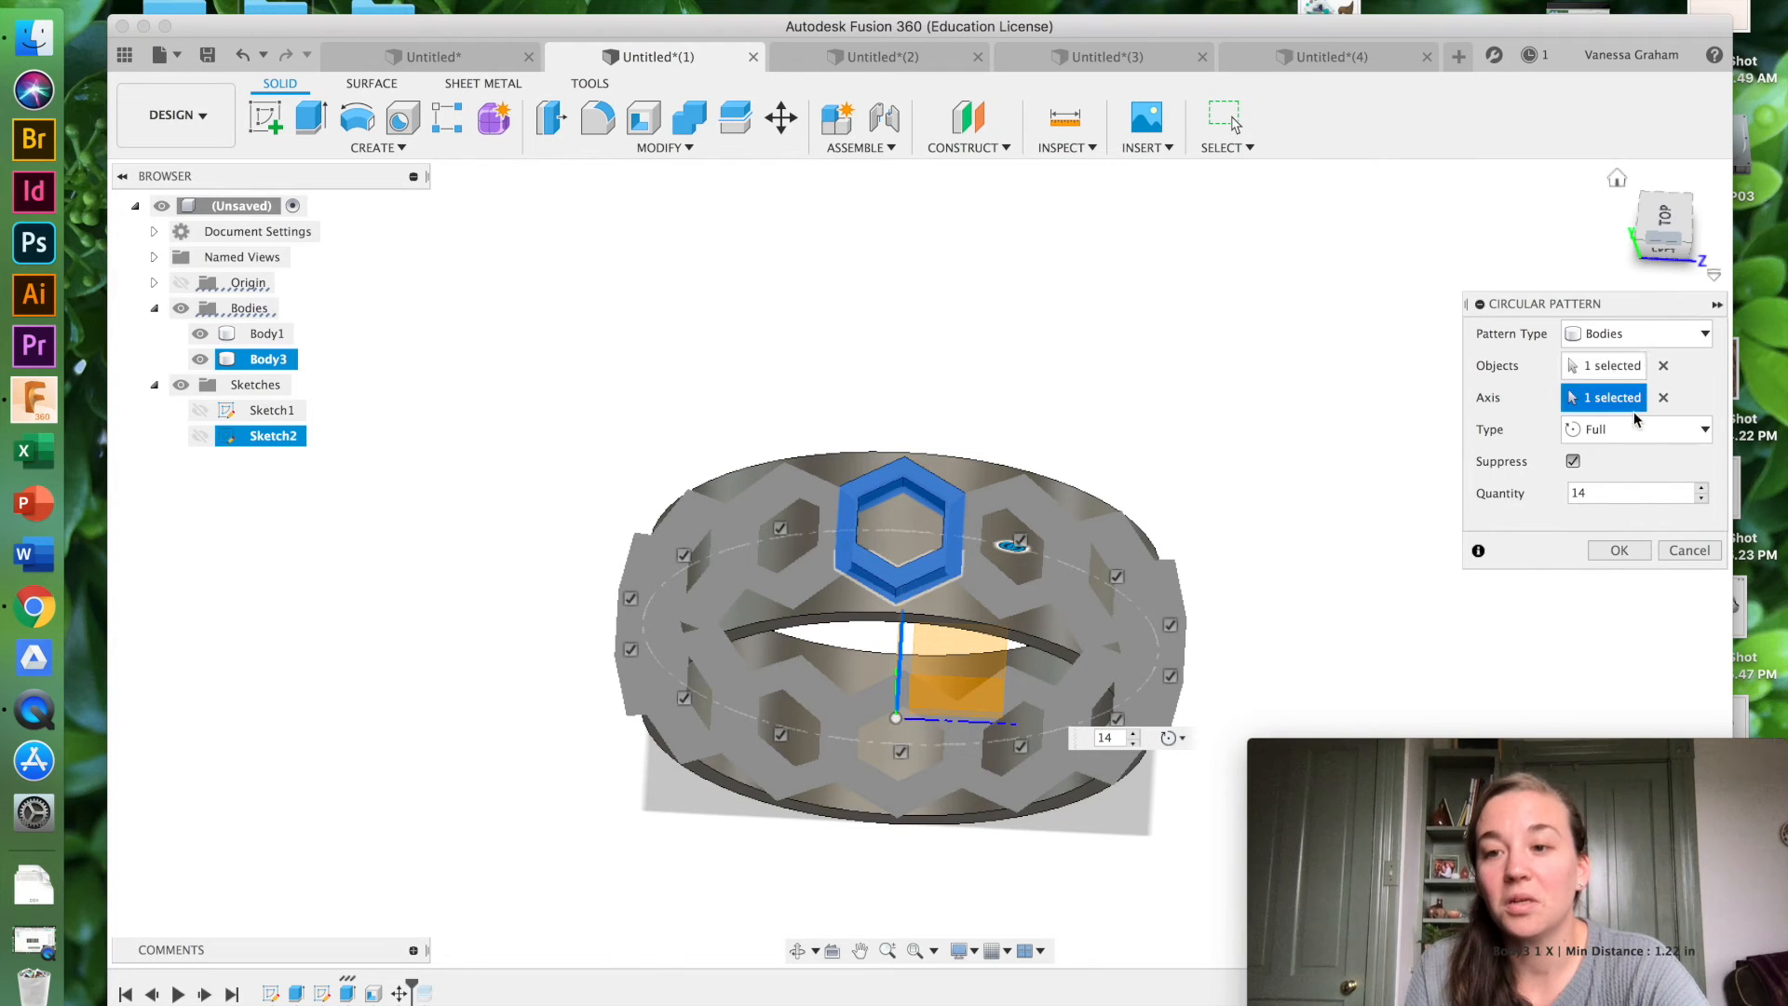
click(1620, 551)
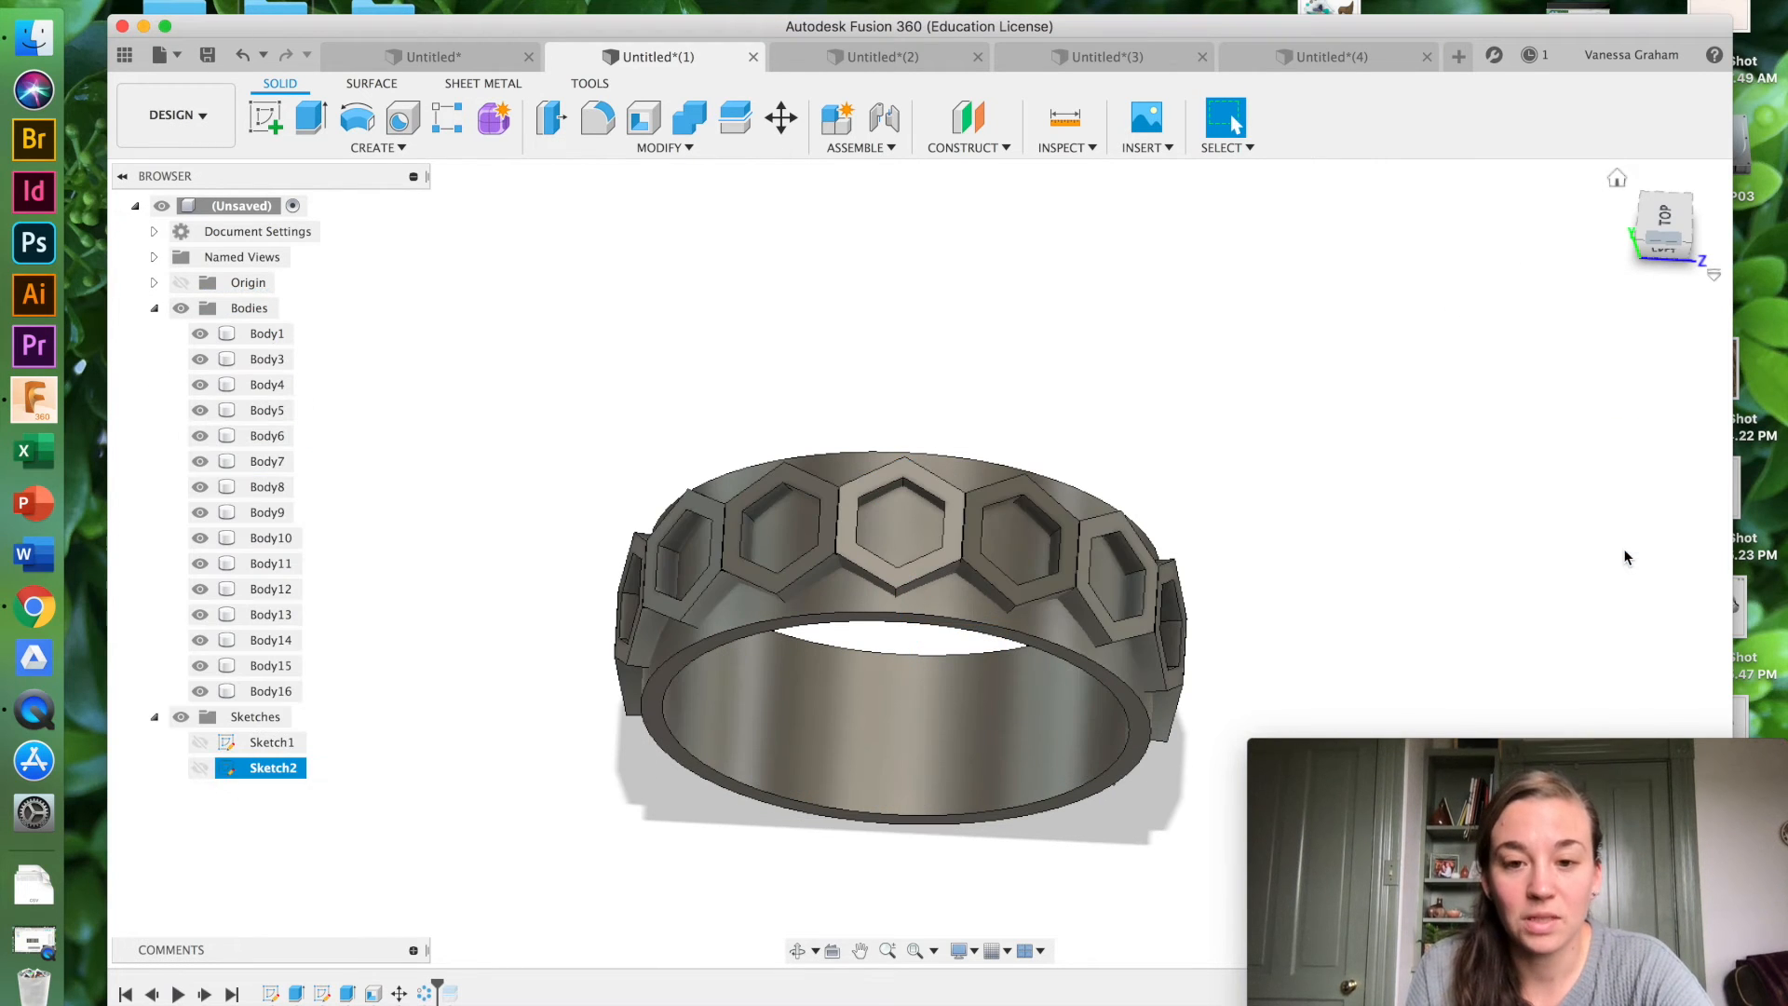
Step: Edit the circular pattern feature and set its quantity to 15
drag(1678, 238, 1631, 158)
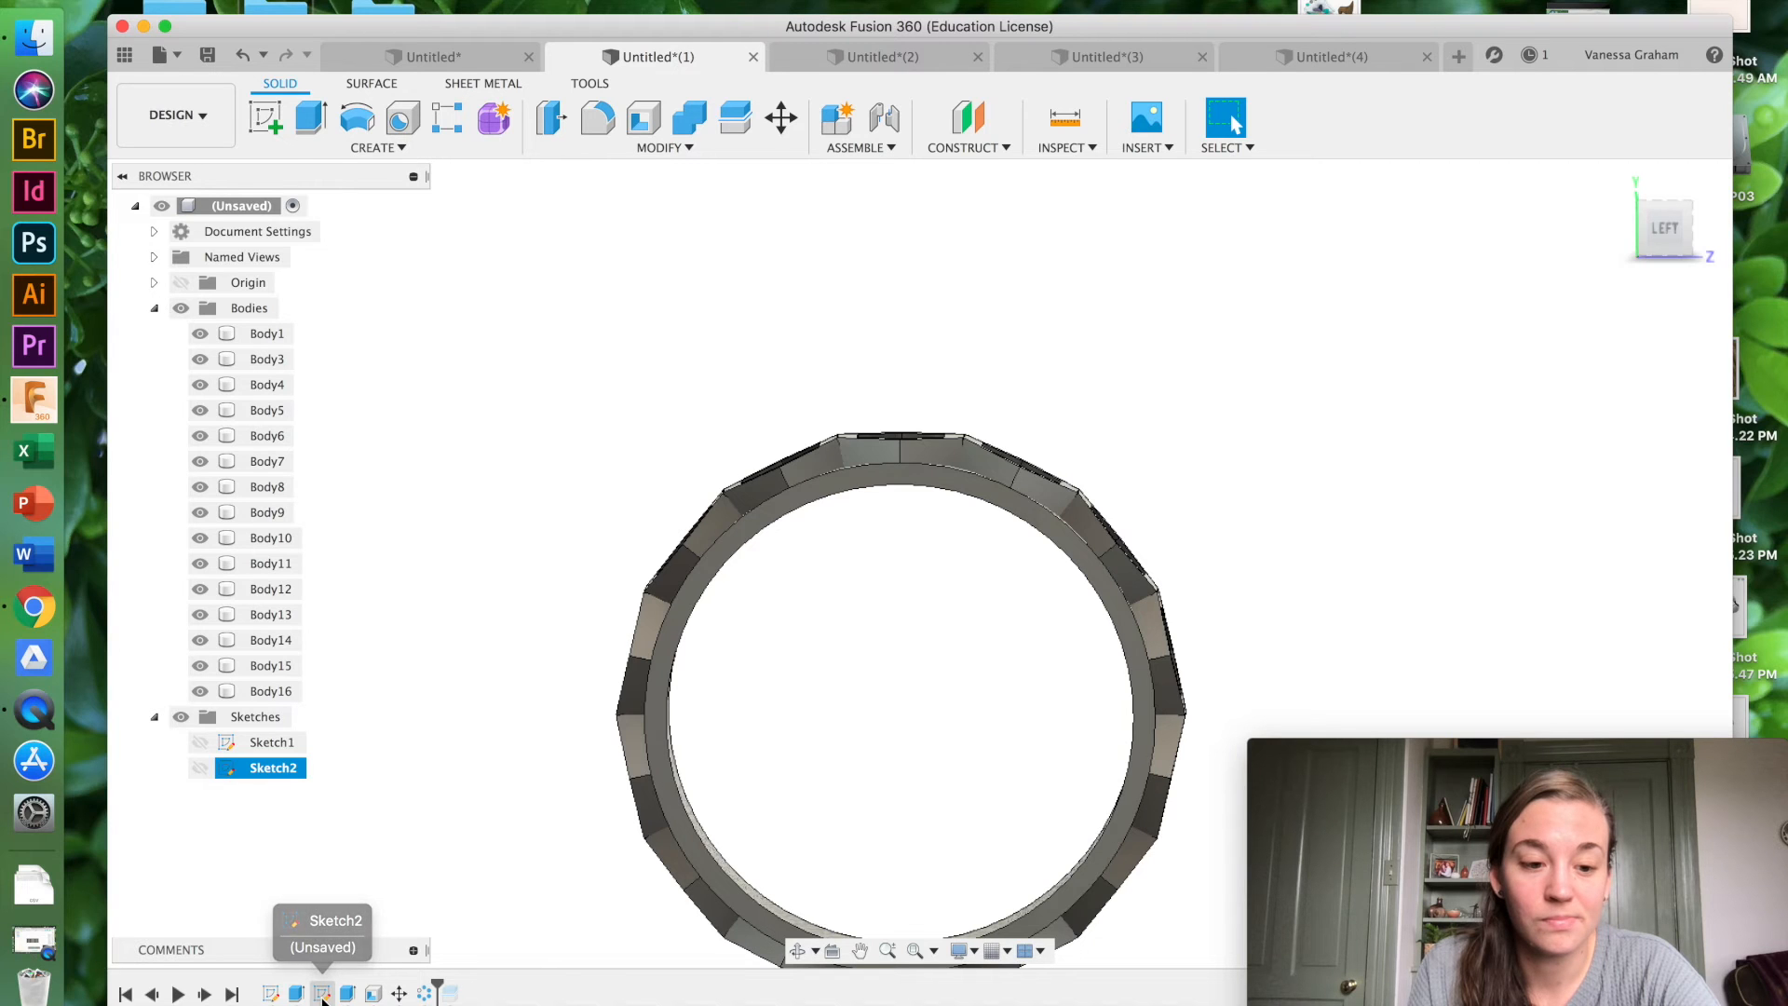
right_click(421, 994)
click(488, 807)
click(1600, 491)
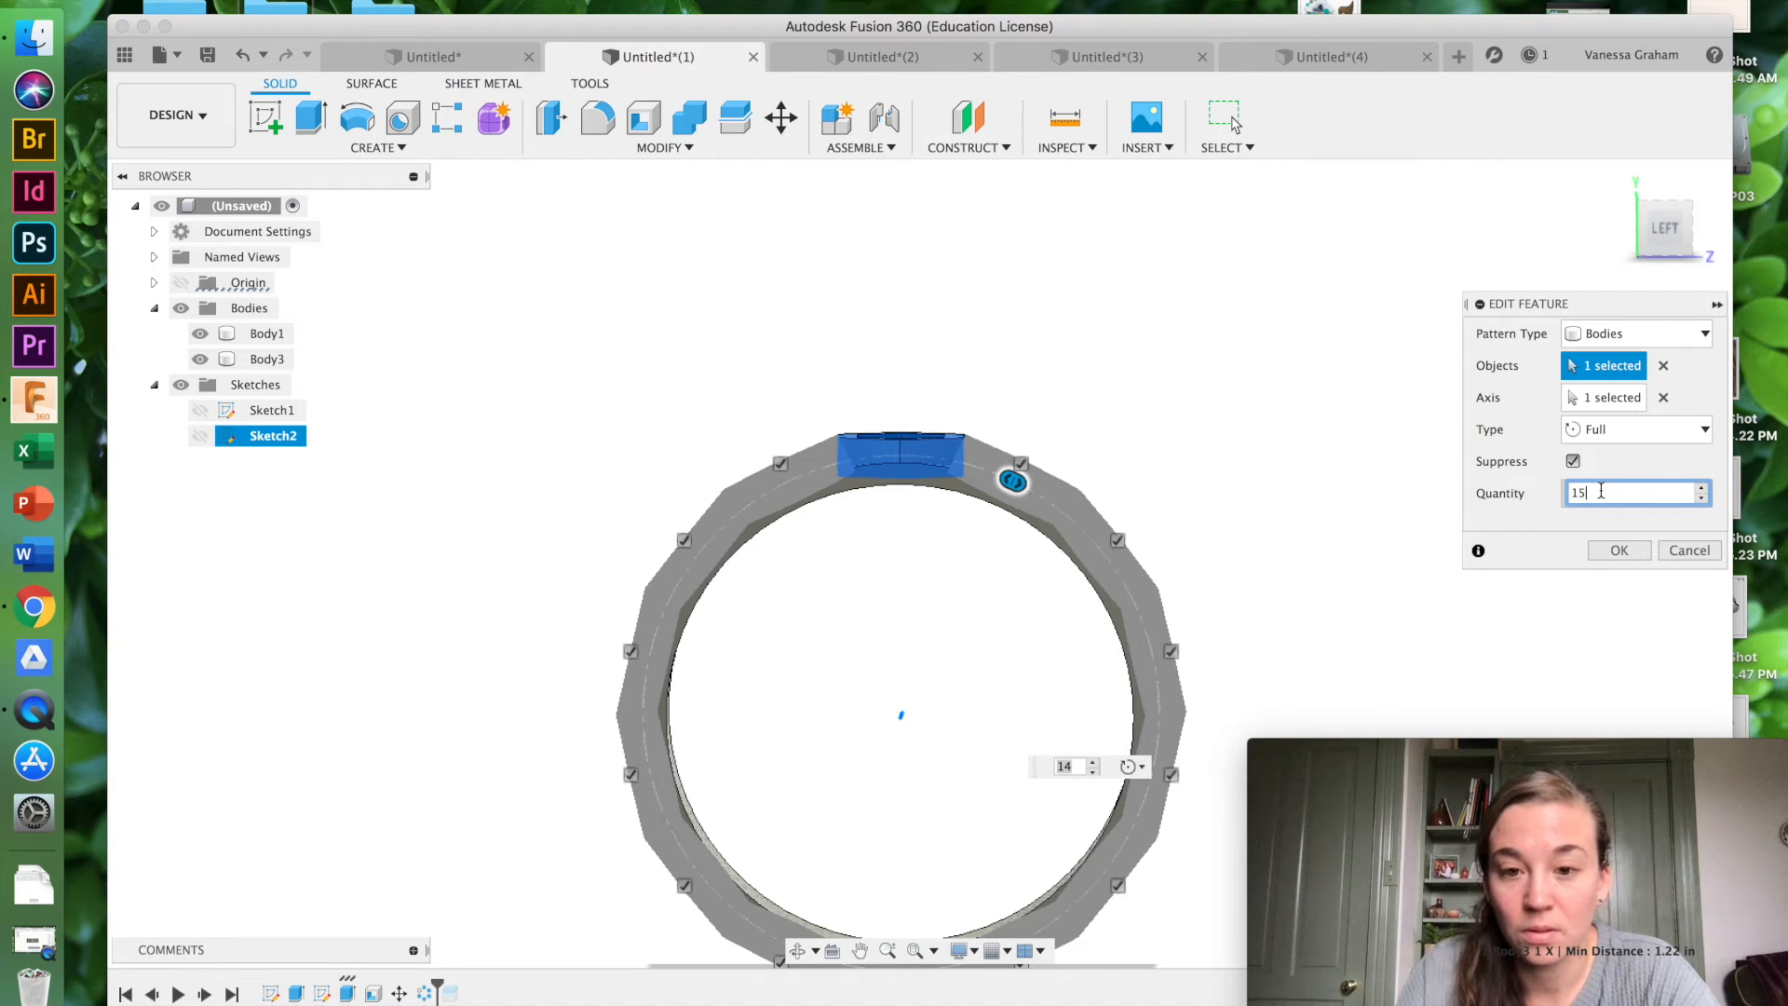
key(Return)
click(1621, 550)
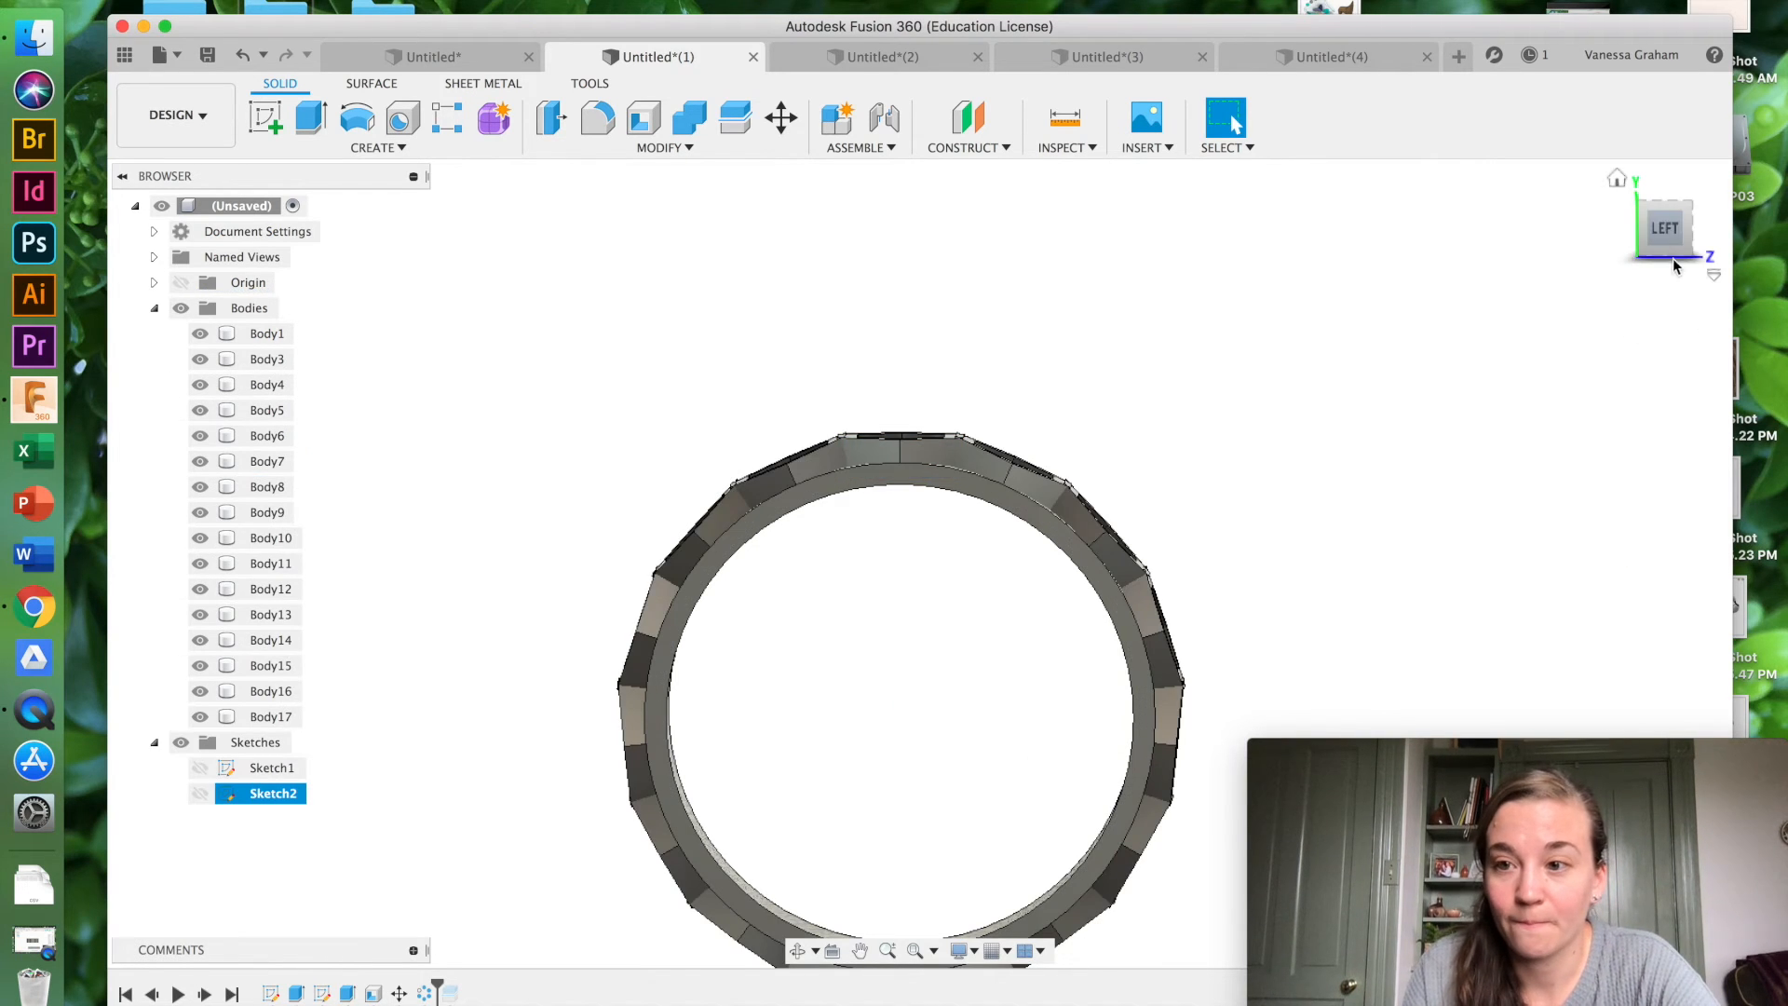
Step: Examine the patterned ring from several angles and check in side view how deep the top hexagon sits in the band
drag(1656, 268, 1468, 214)
scroll(1028, 405, down, 5)
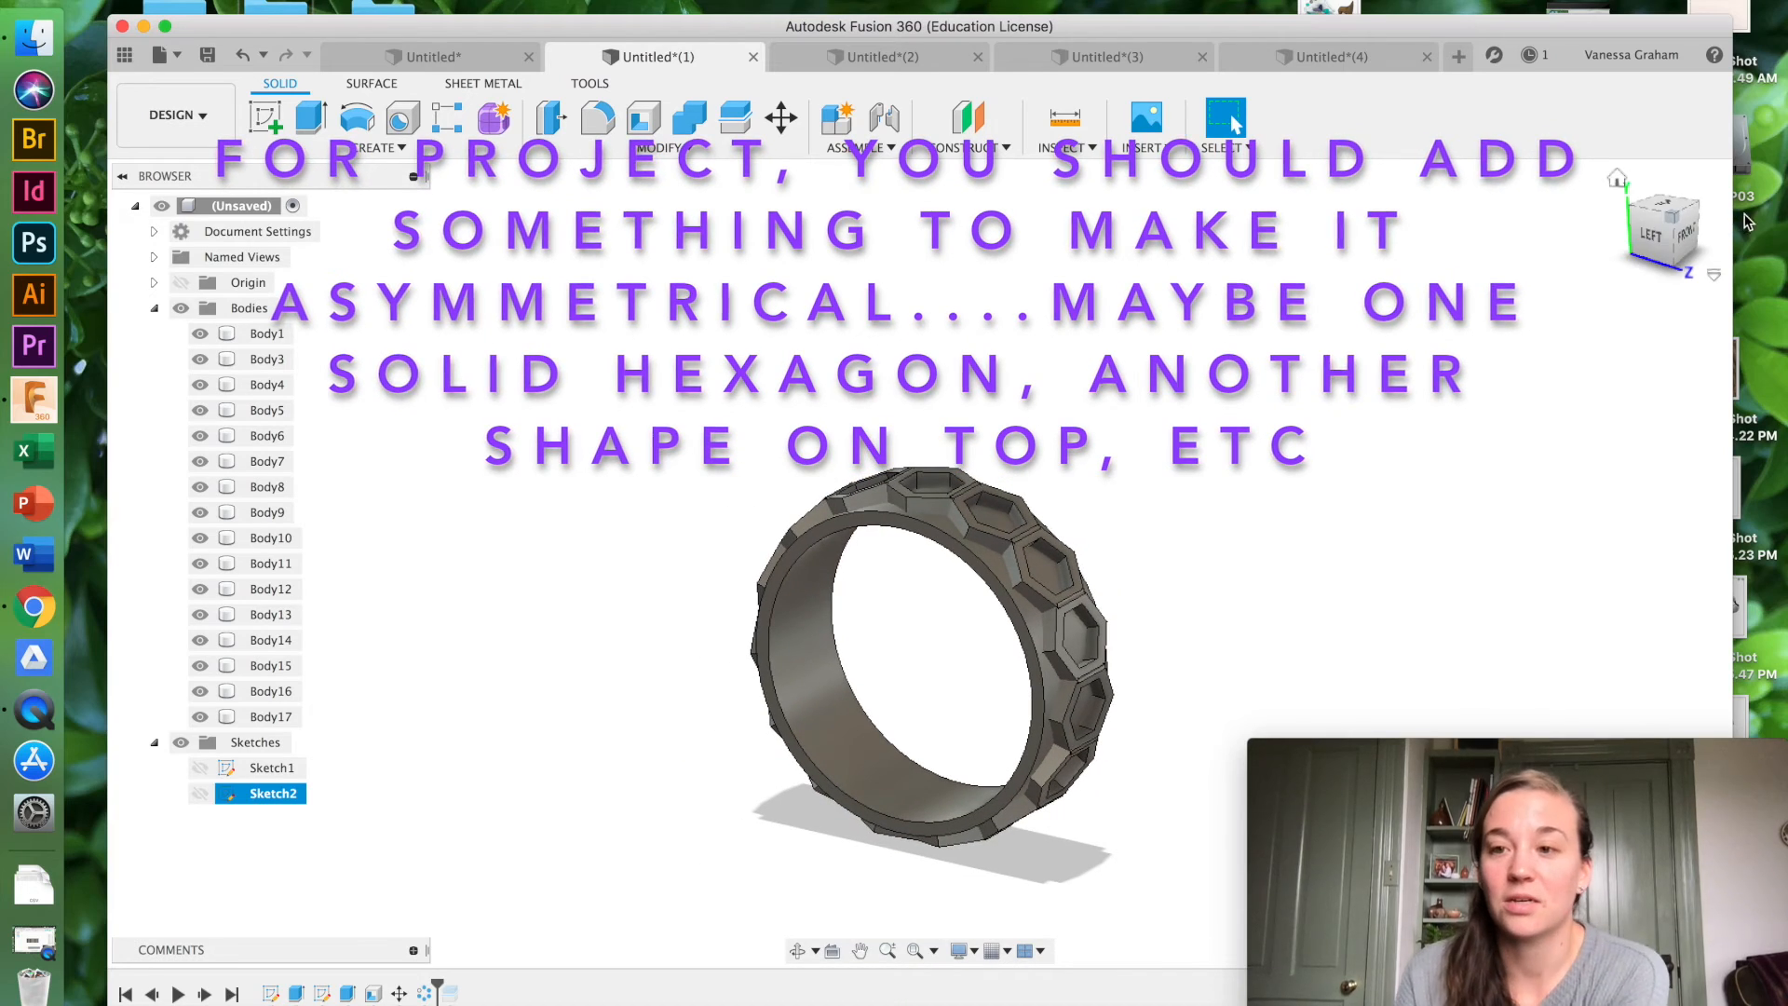
mouse_move(1639, 241)
mouse_down()
mouse_move(1652, 327)
mouse_move(1651, 205)
mouse_move(1177, 196)
mouse_move(1237, 220)
mouse_move(1177, 219)
mouse_move(1094, 294)
mouse_move(1129, 223)
mouse_move(1226, 159)
mouse_move(1209, 208)
mouse_up()
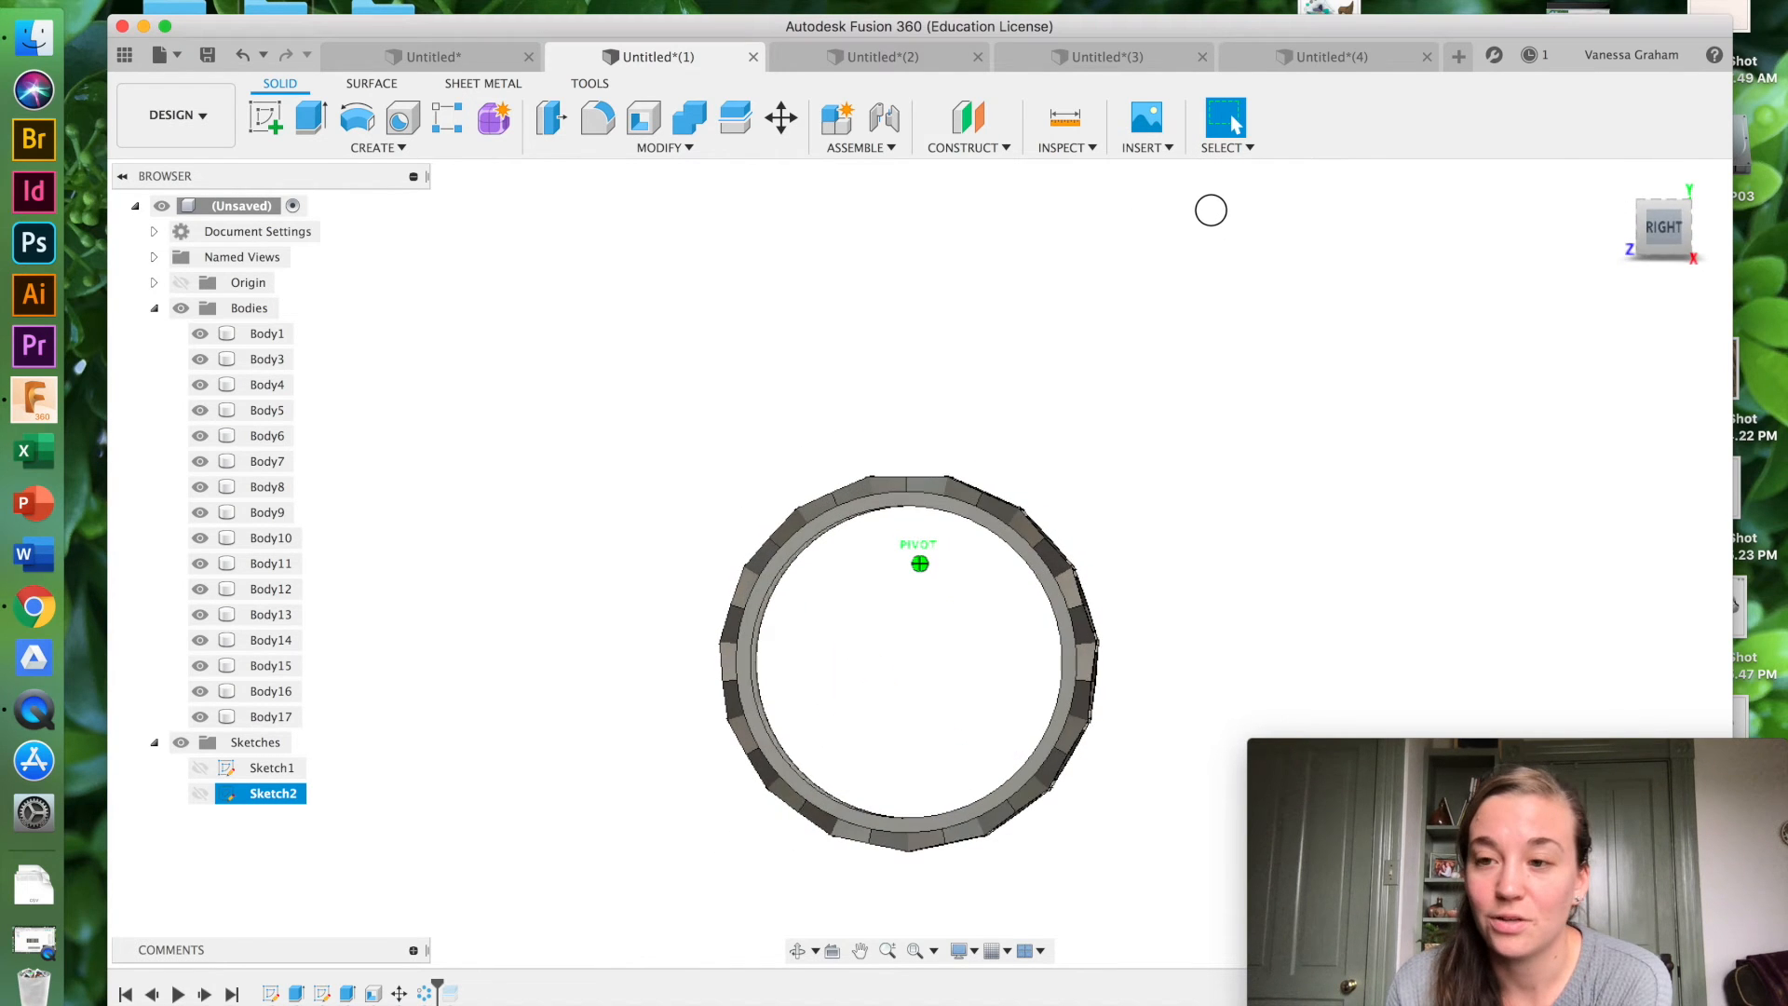
click(1668, 234)
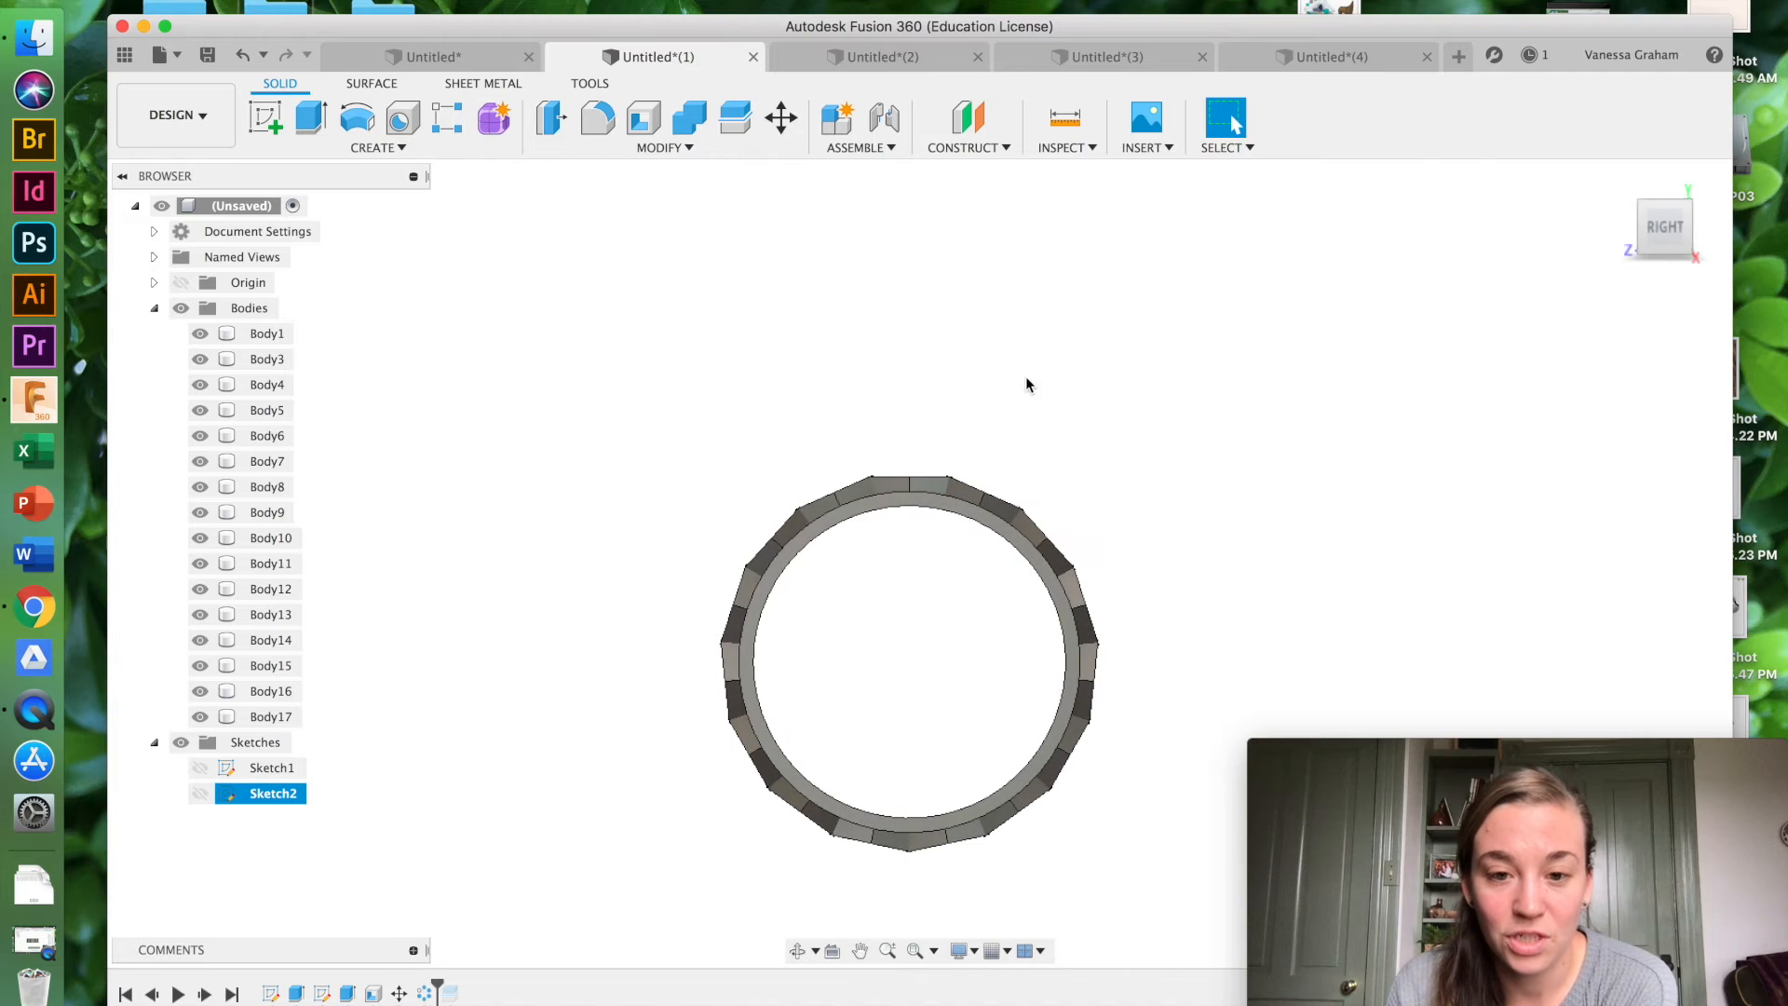
click(898, 502)
click(902, 486)
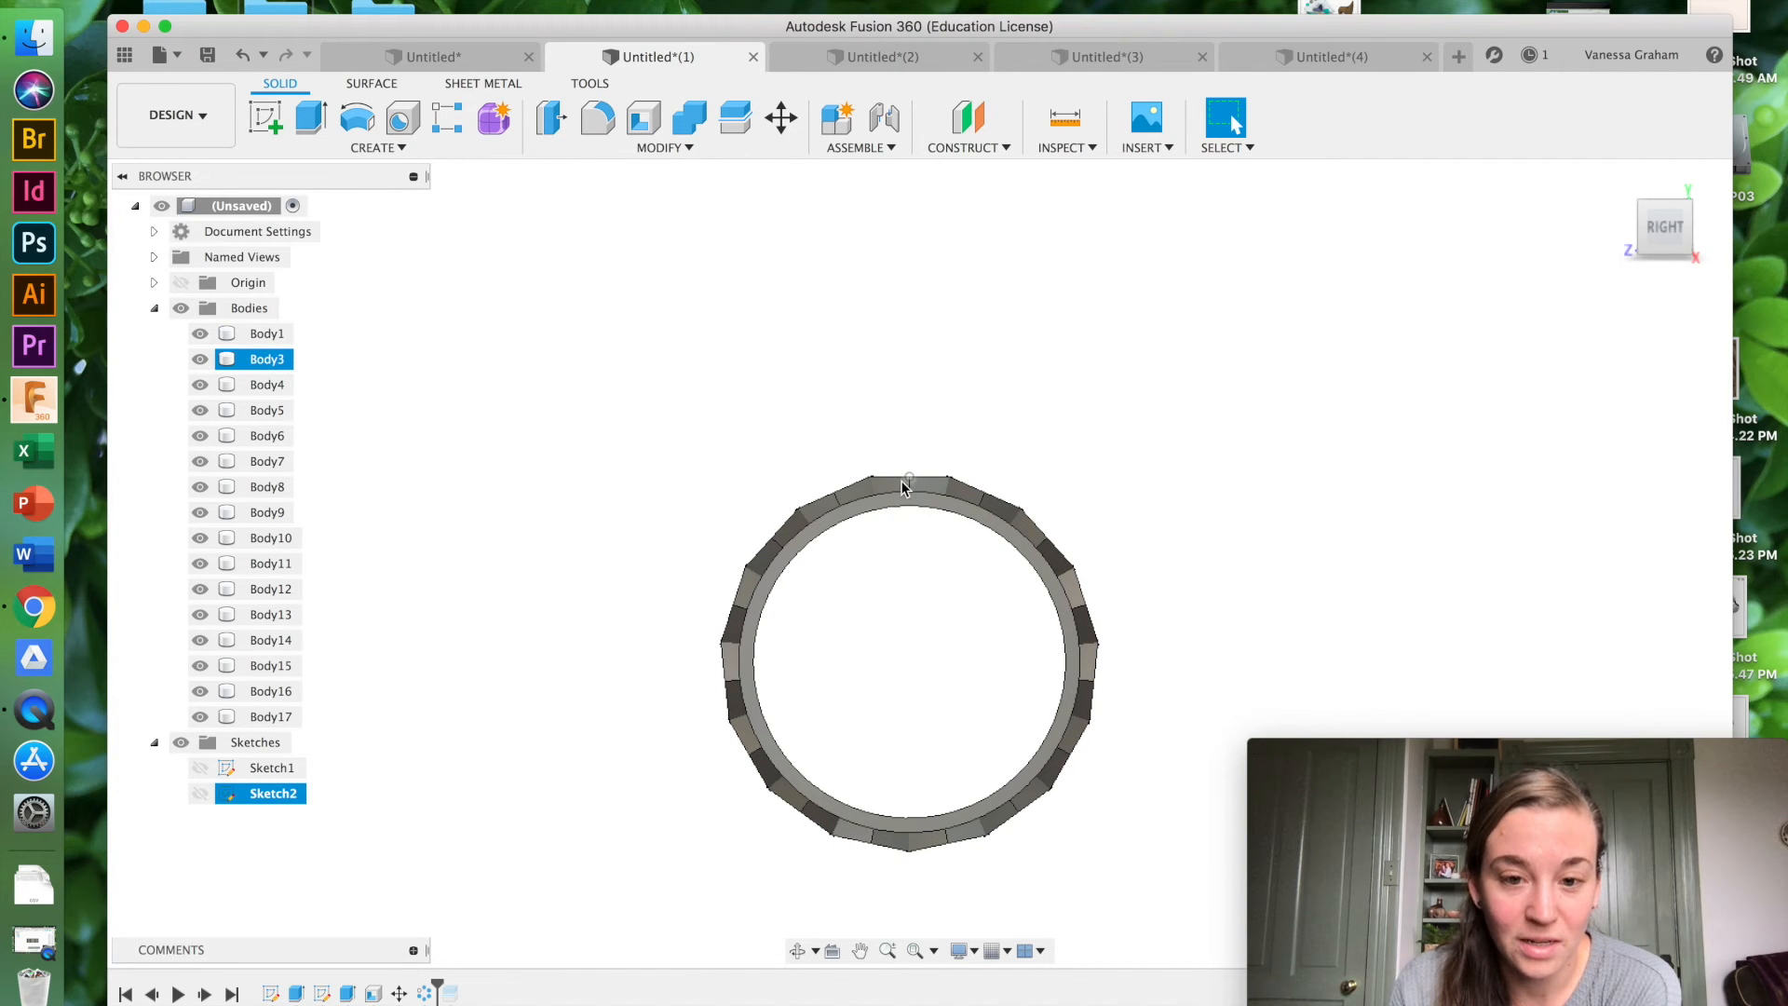
click(911, 532)
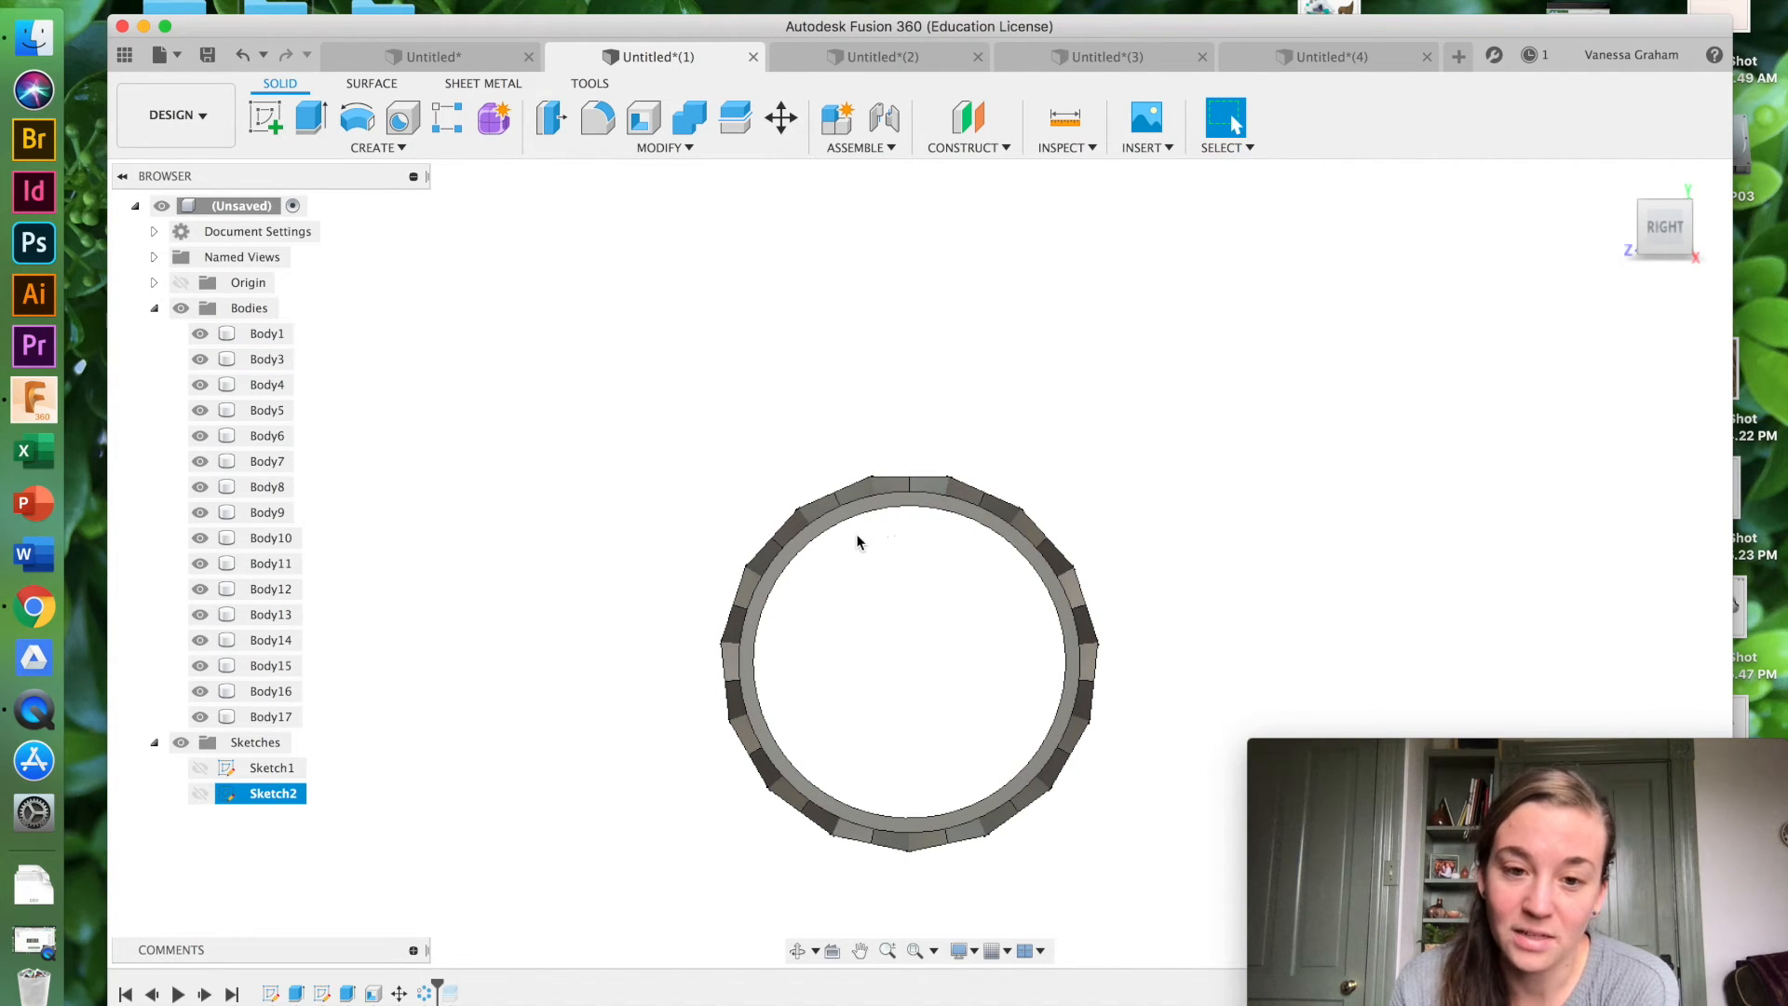
click(875, 500)
click(886, 485)
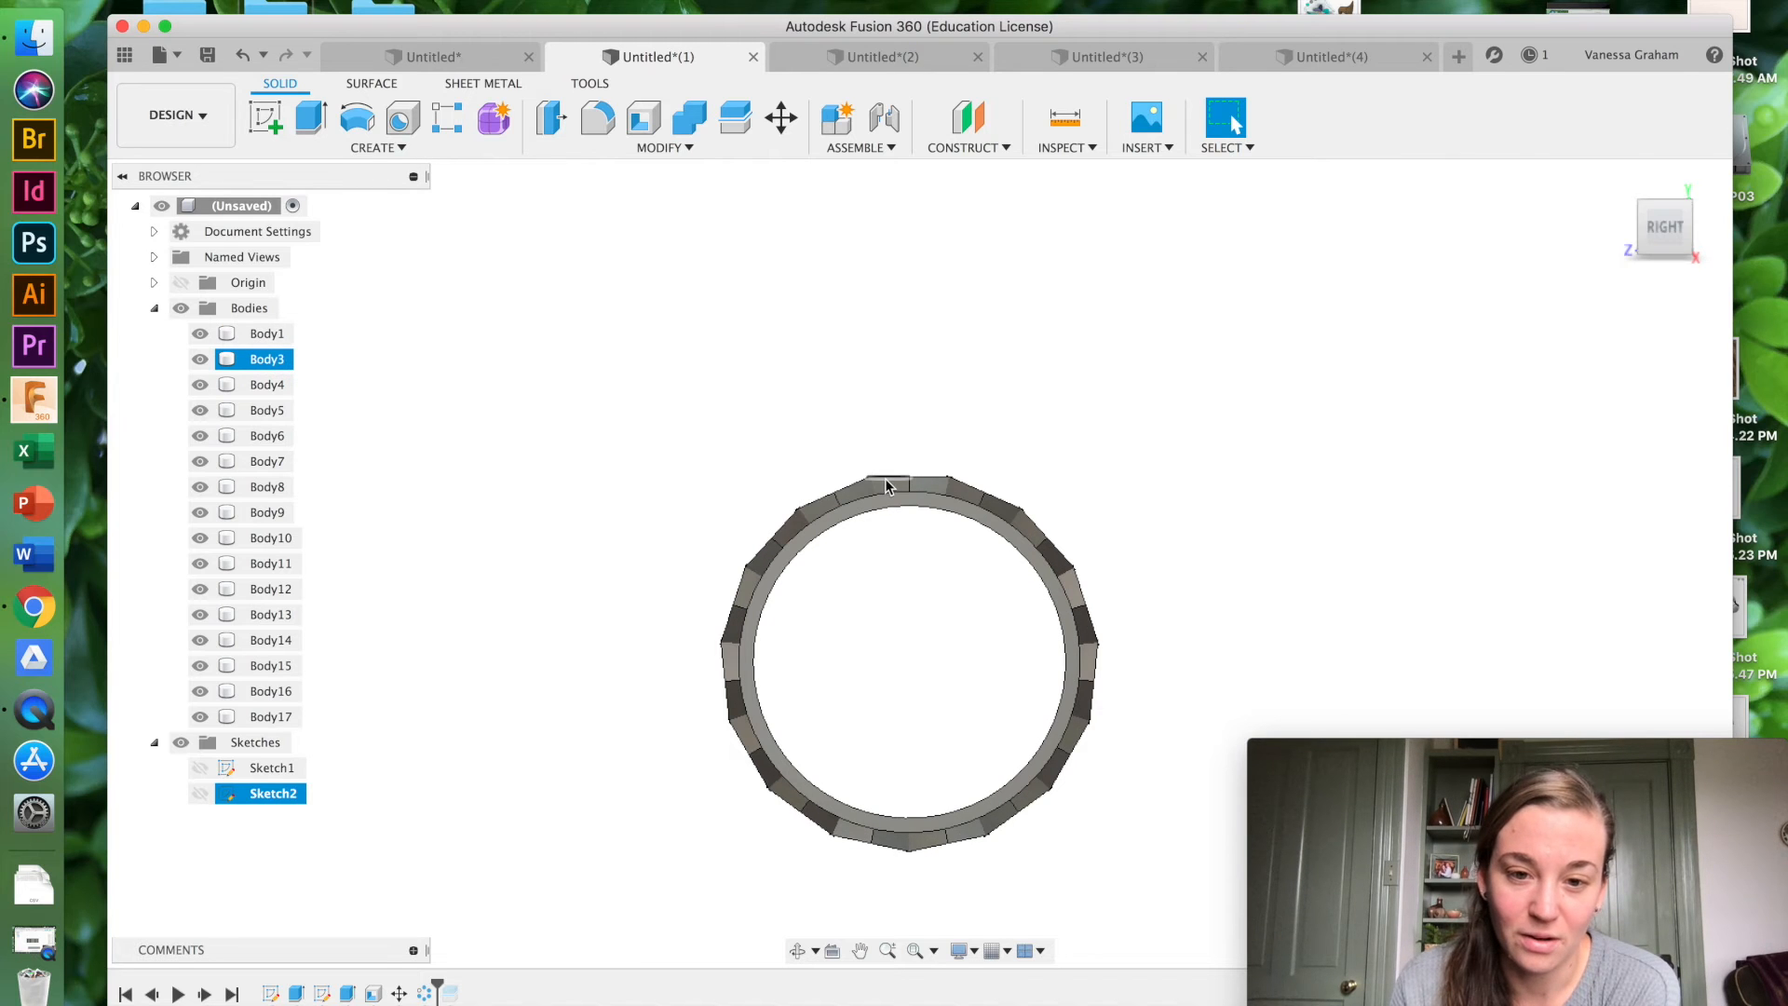
click(888, 490)
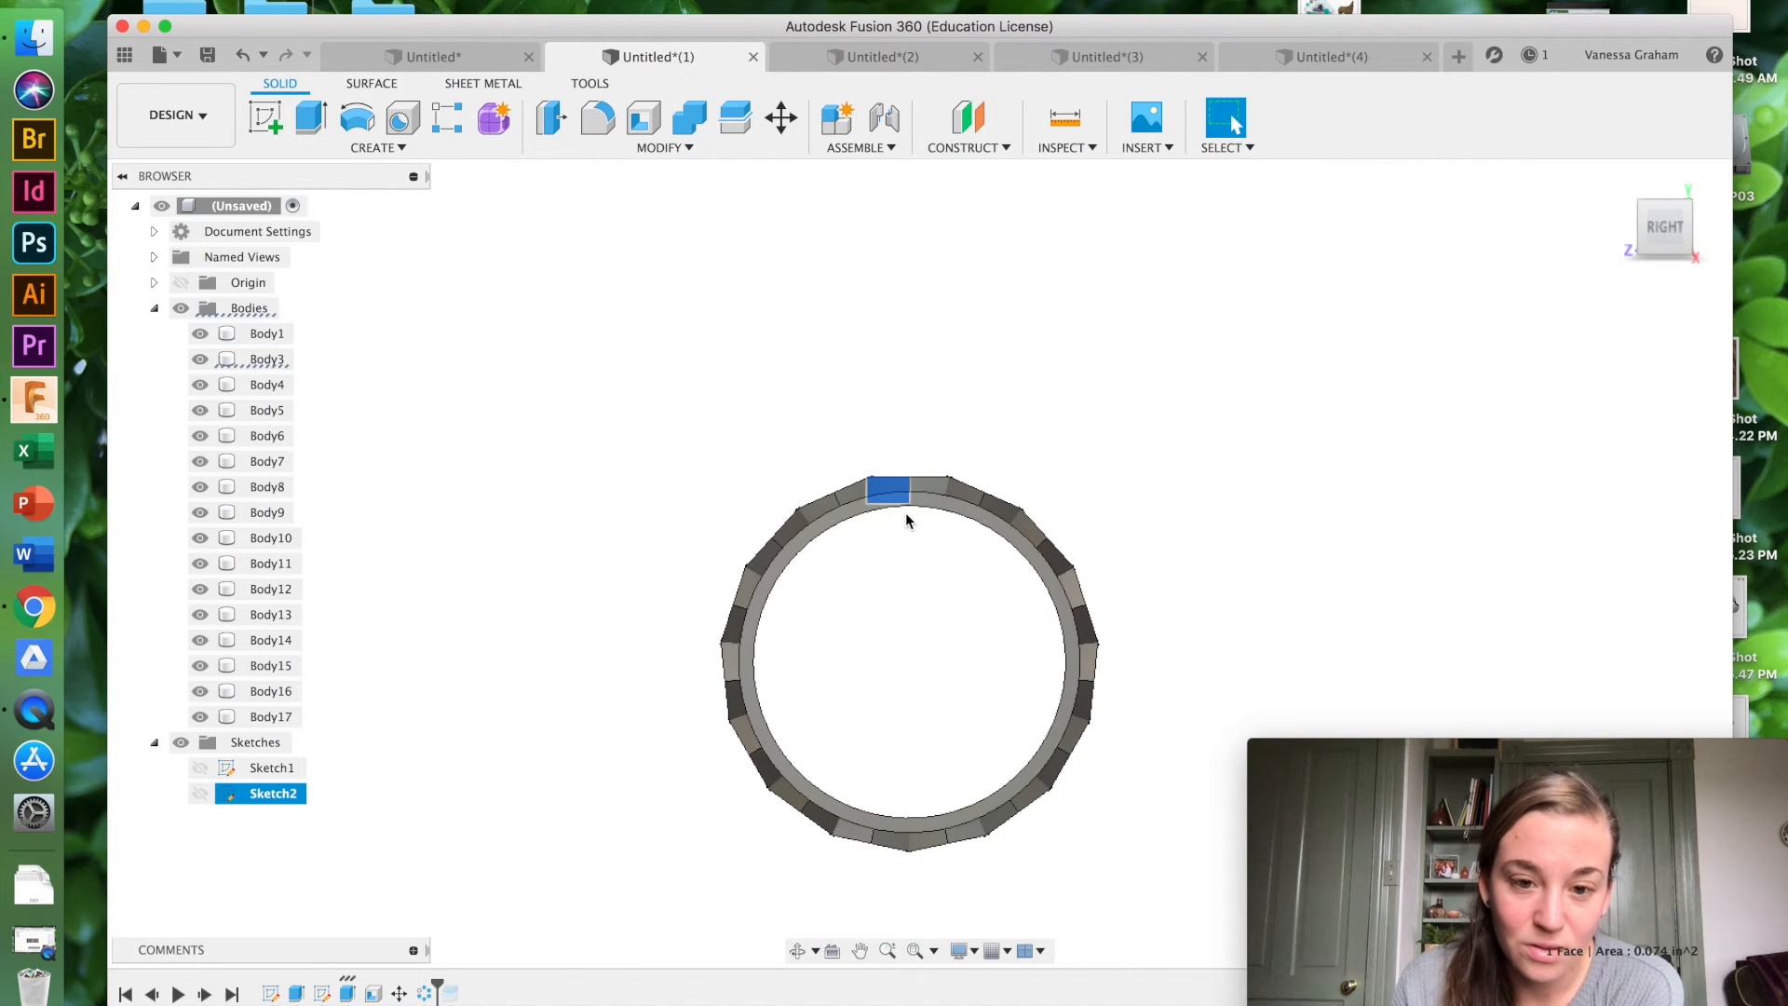
click(895, 509)
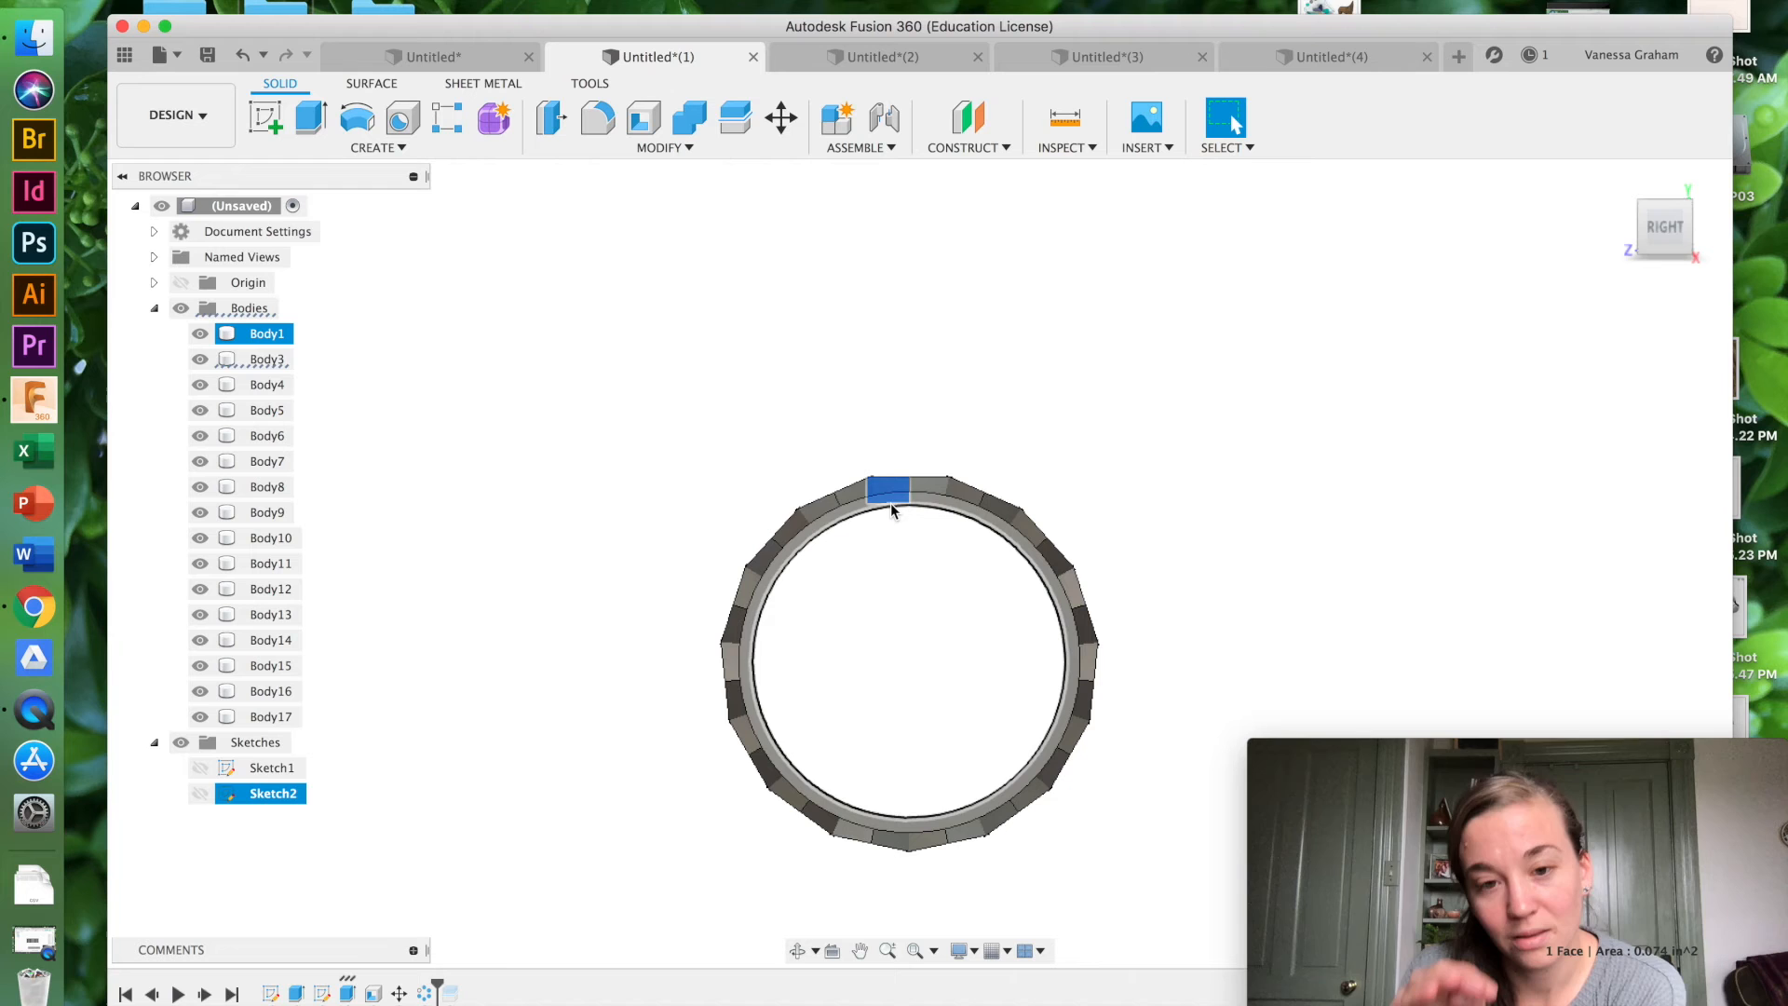
click(615, 555)
click(909, 472)
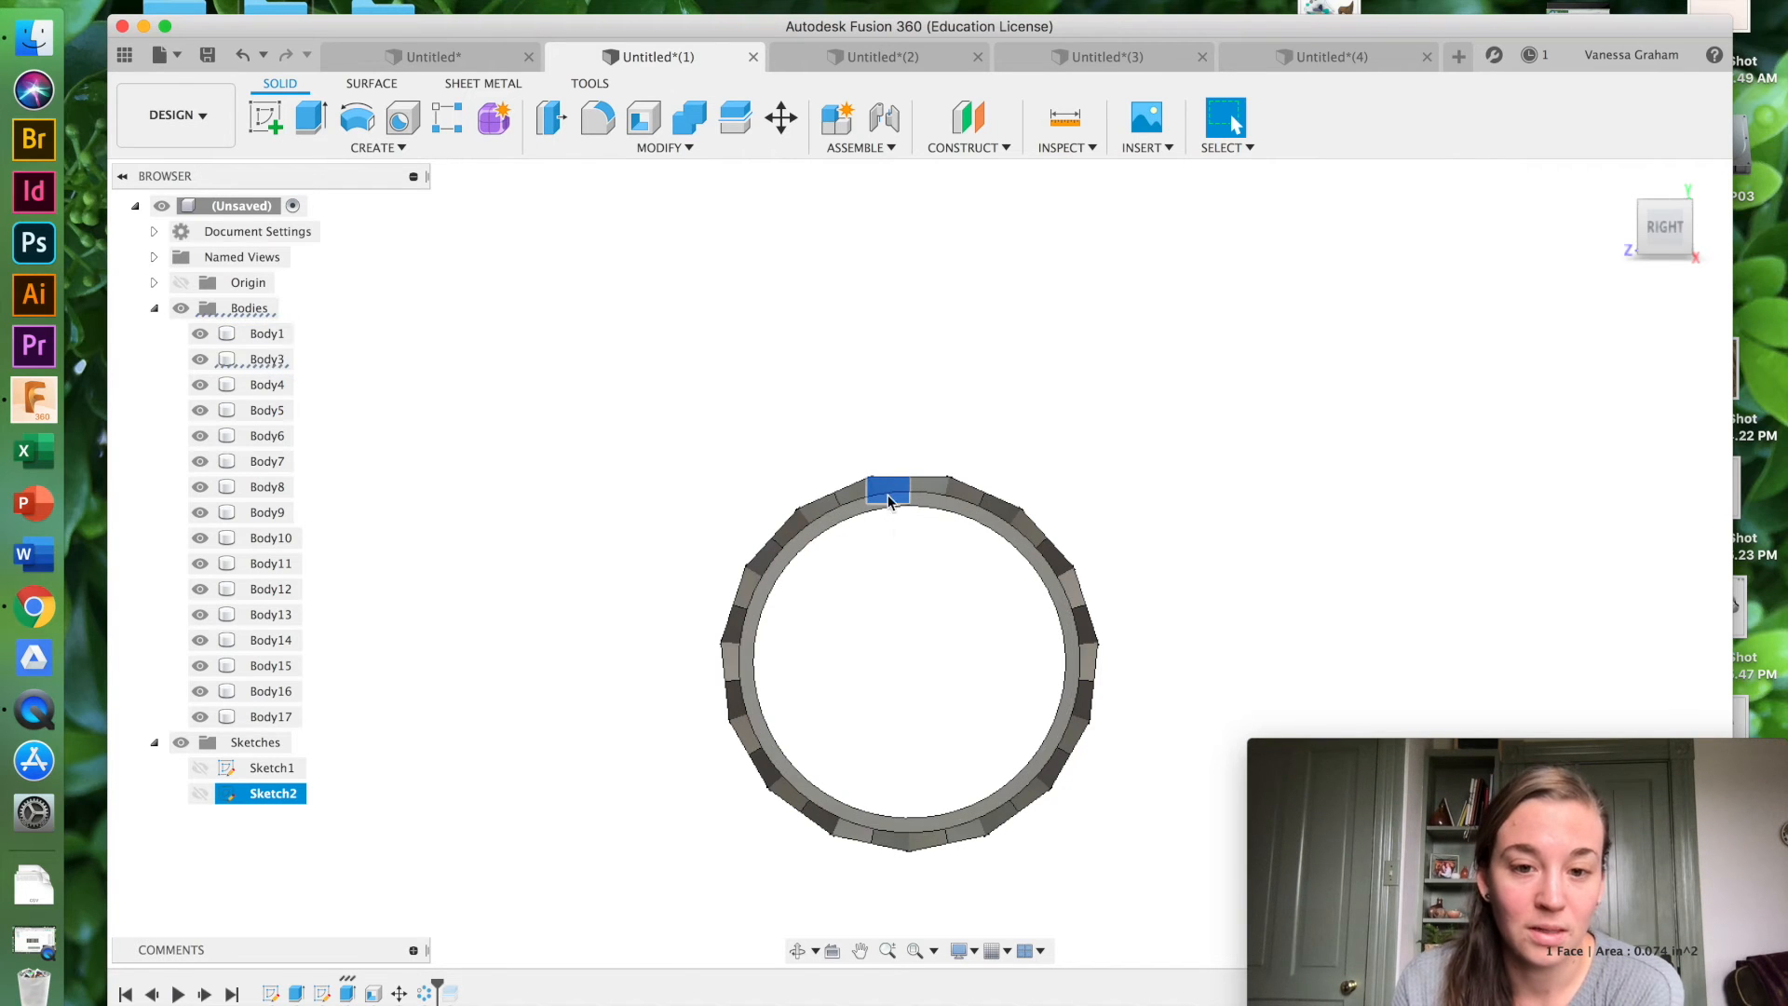
click(883, 384)
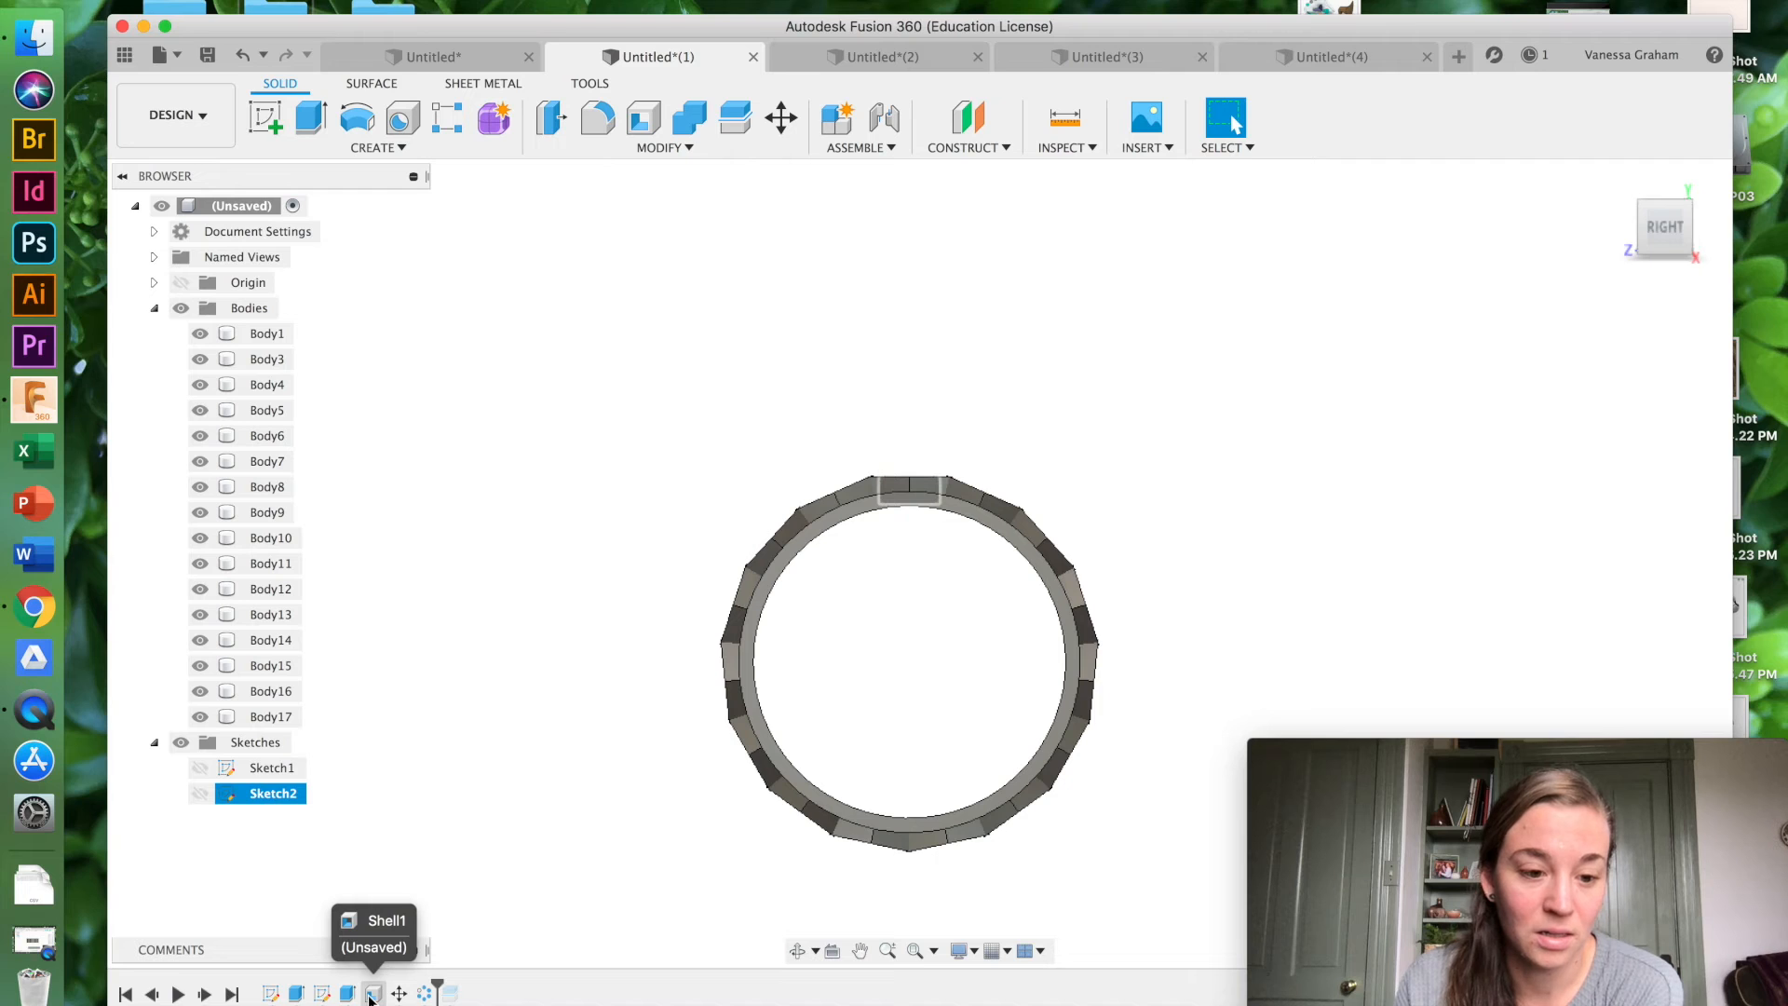
Step: Edit the hexagon's extrusion and set its distance to 0.40 in
right_click(348, 993)
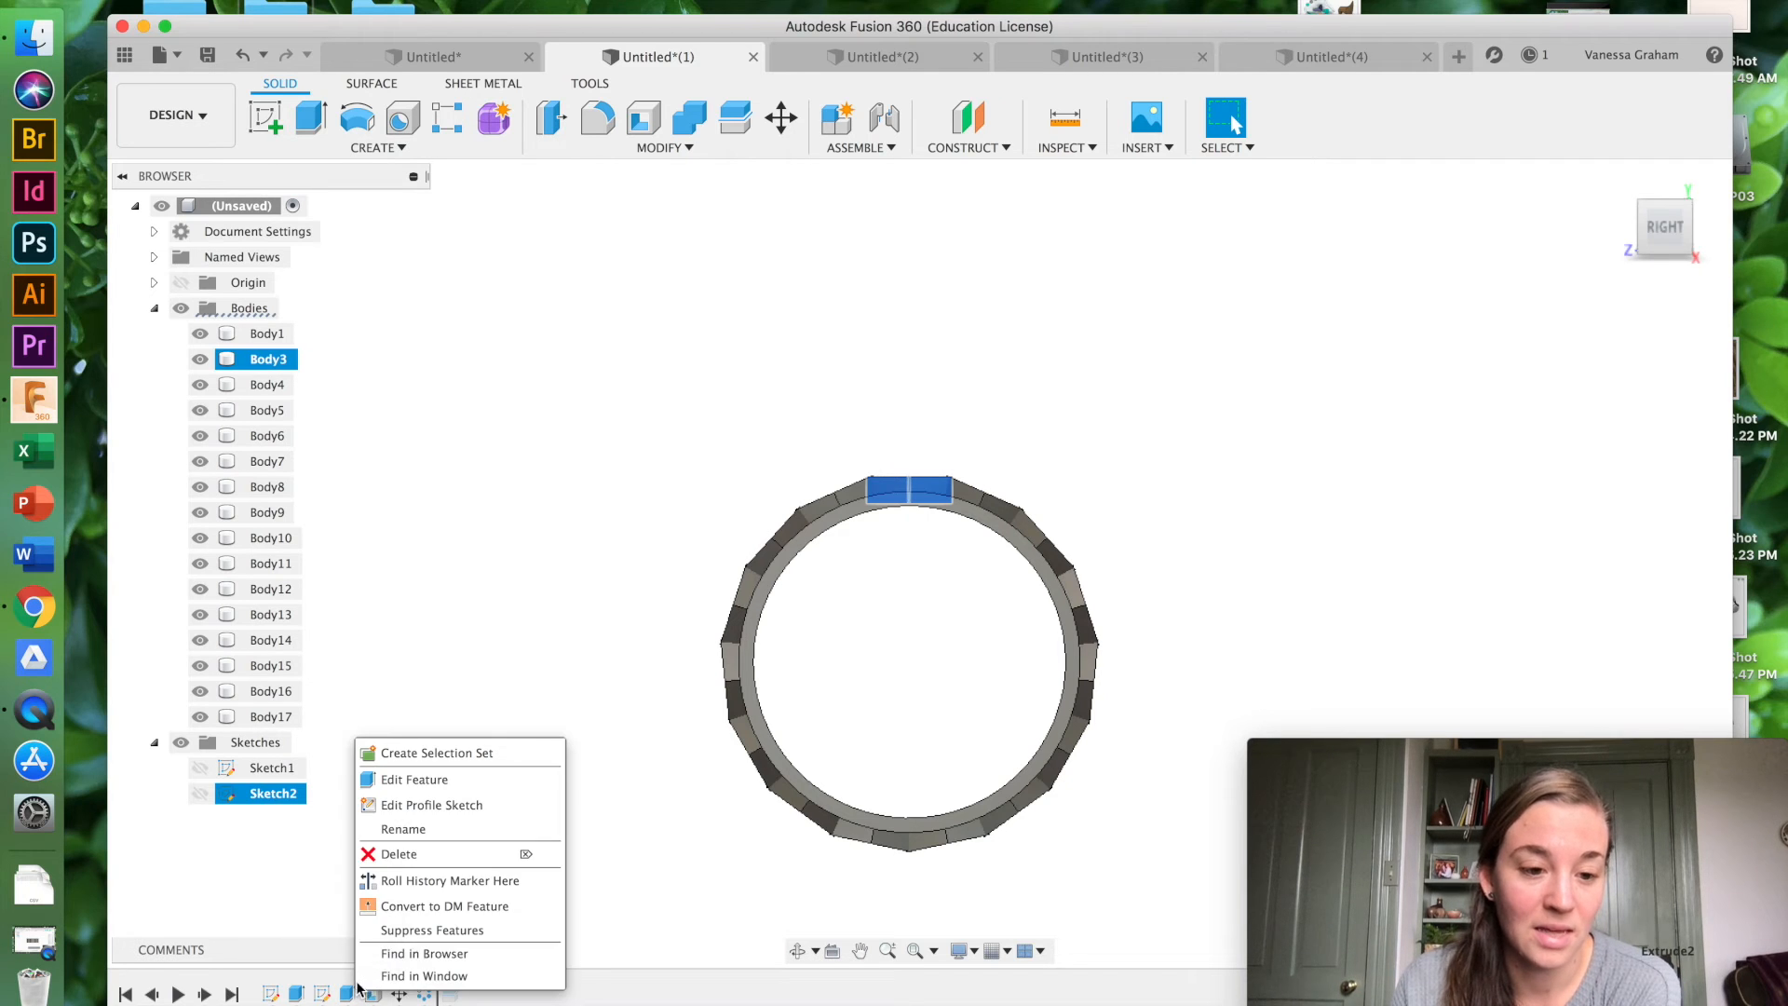
click(416, 784)
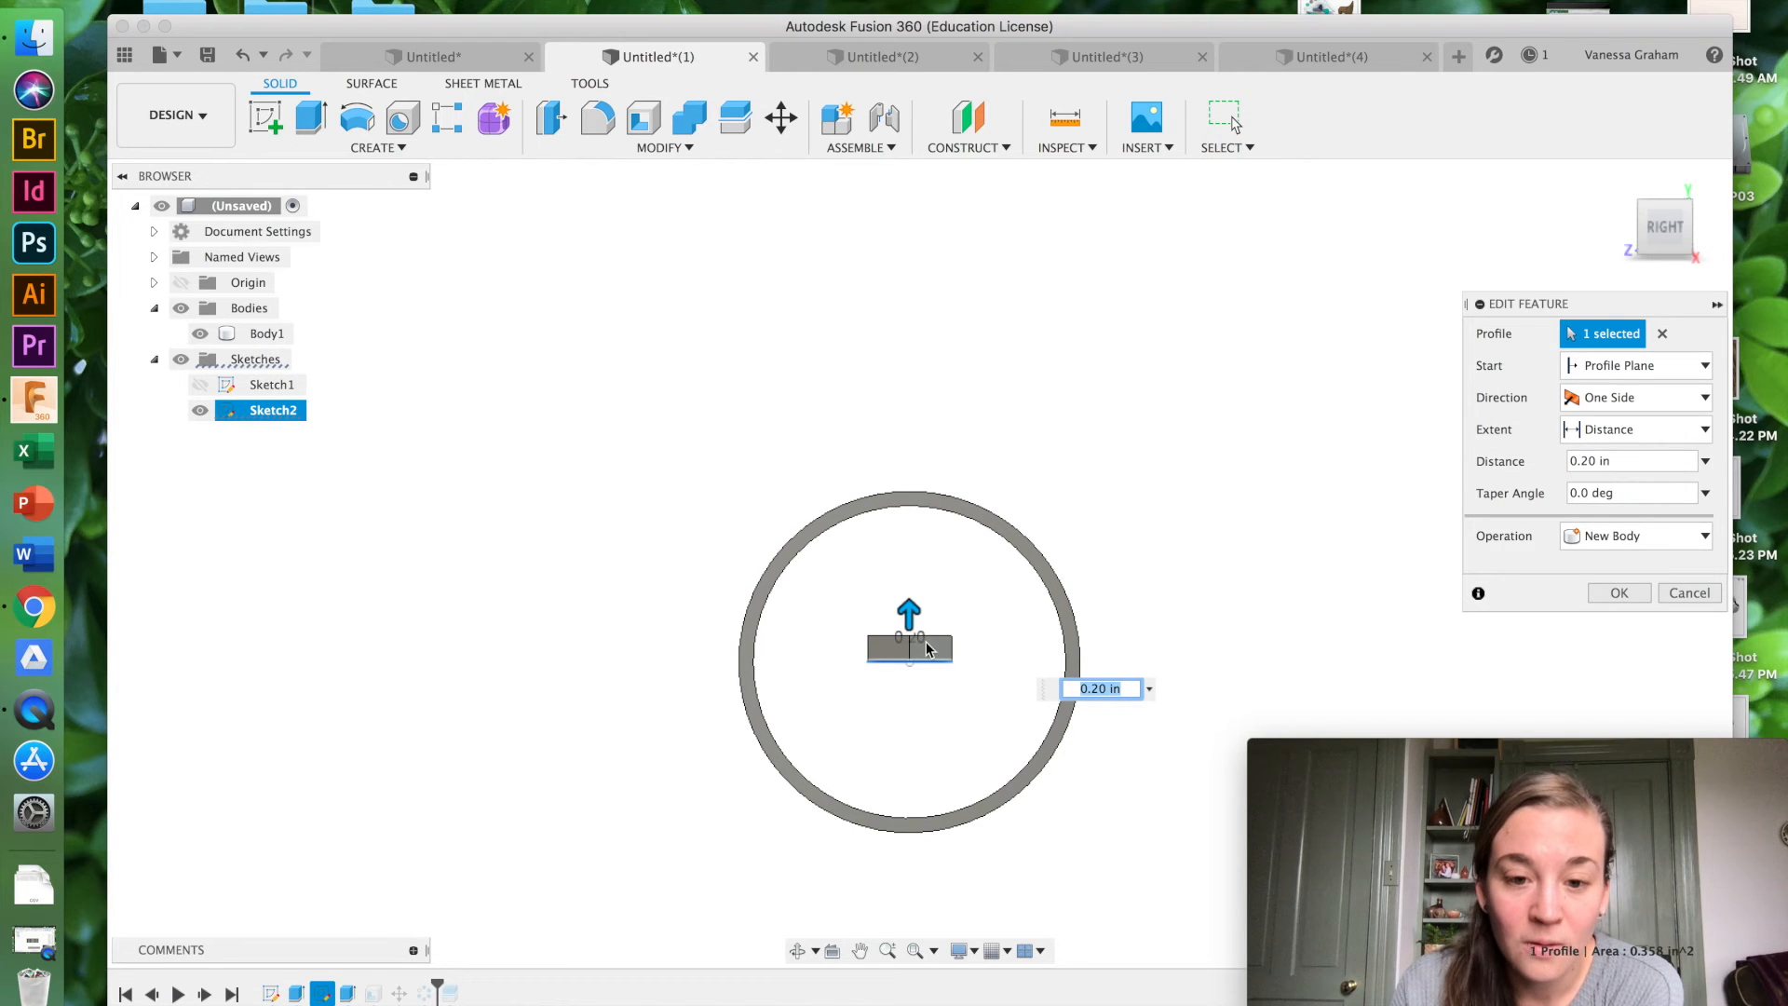
drag(909, 610, 911, 587)
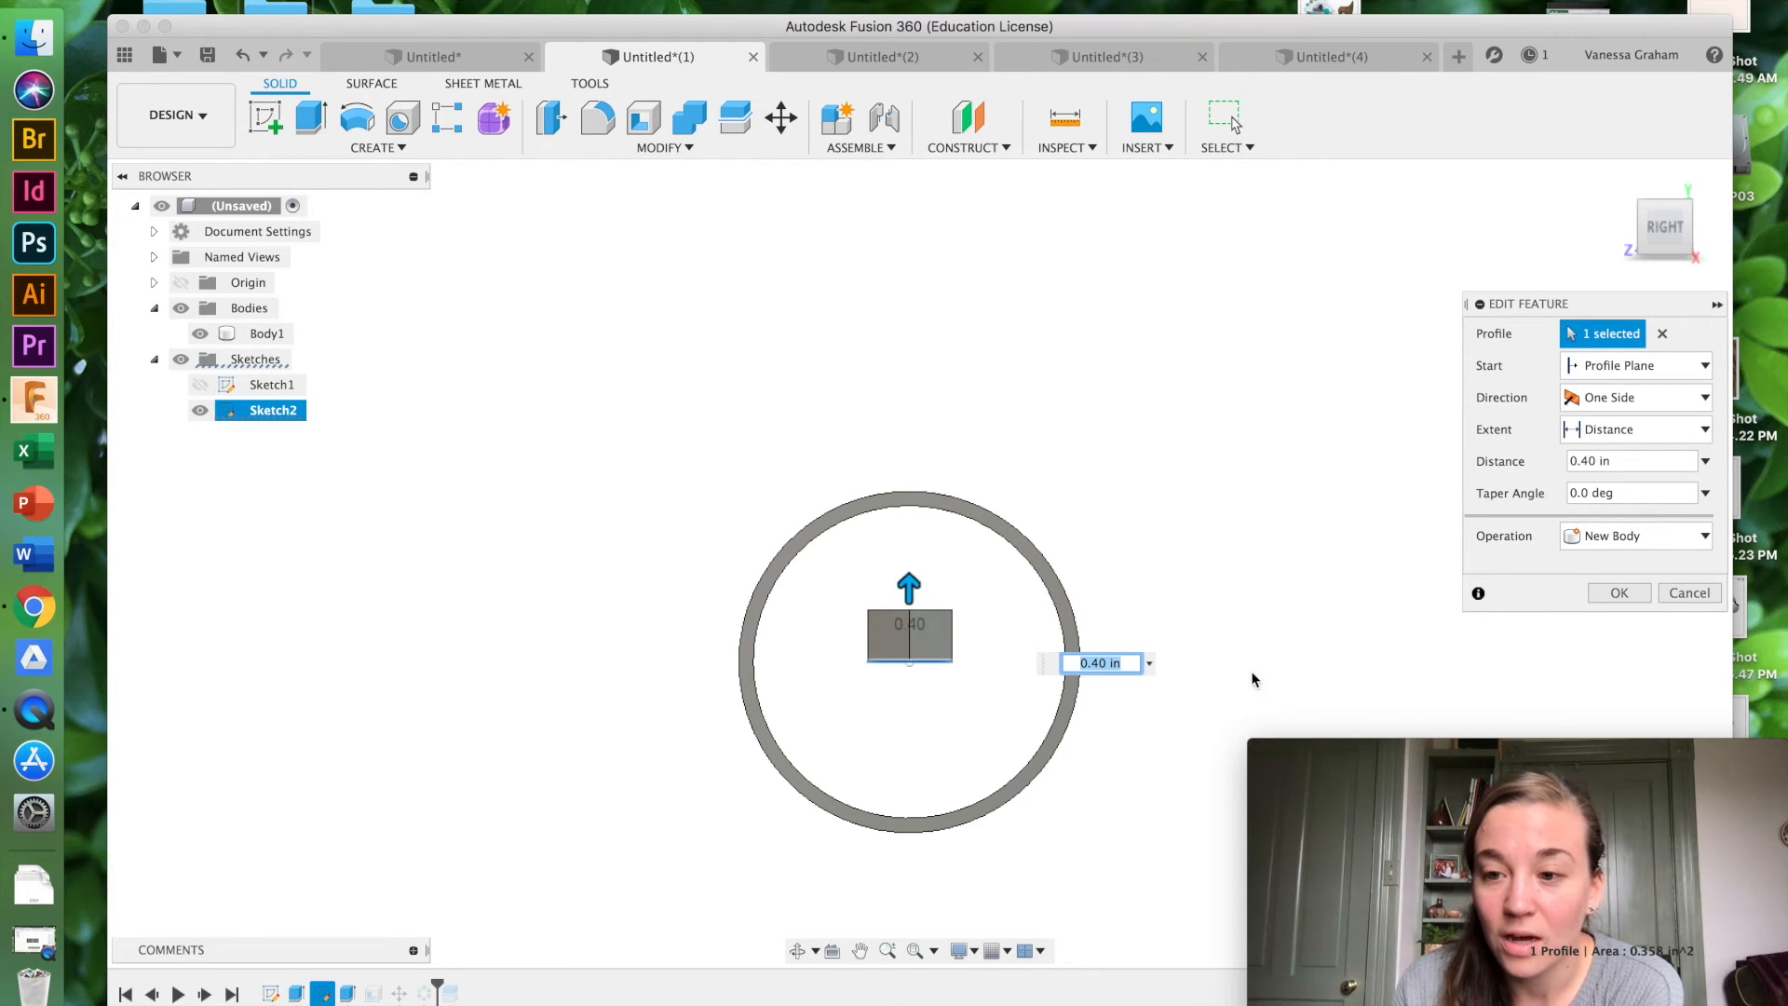
click(1608, 592)
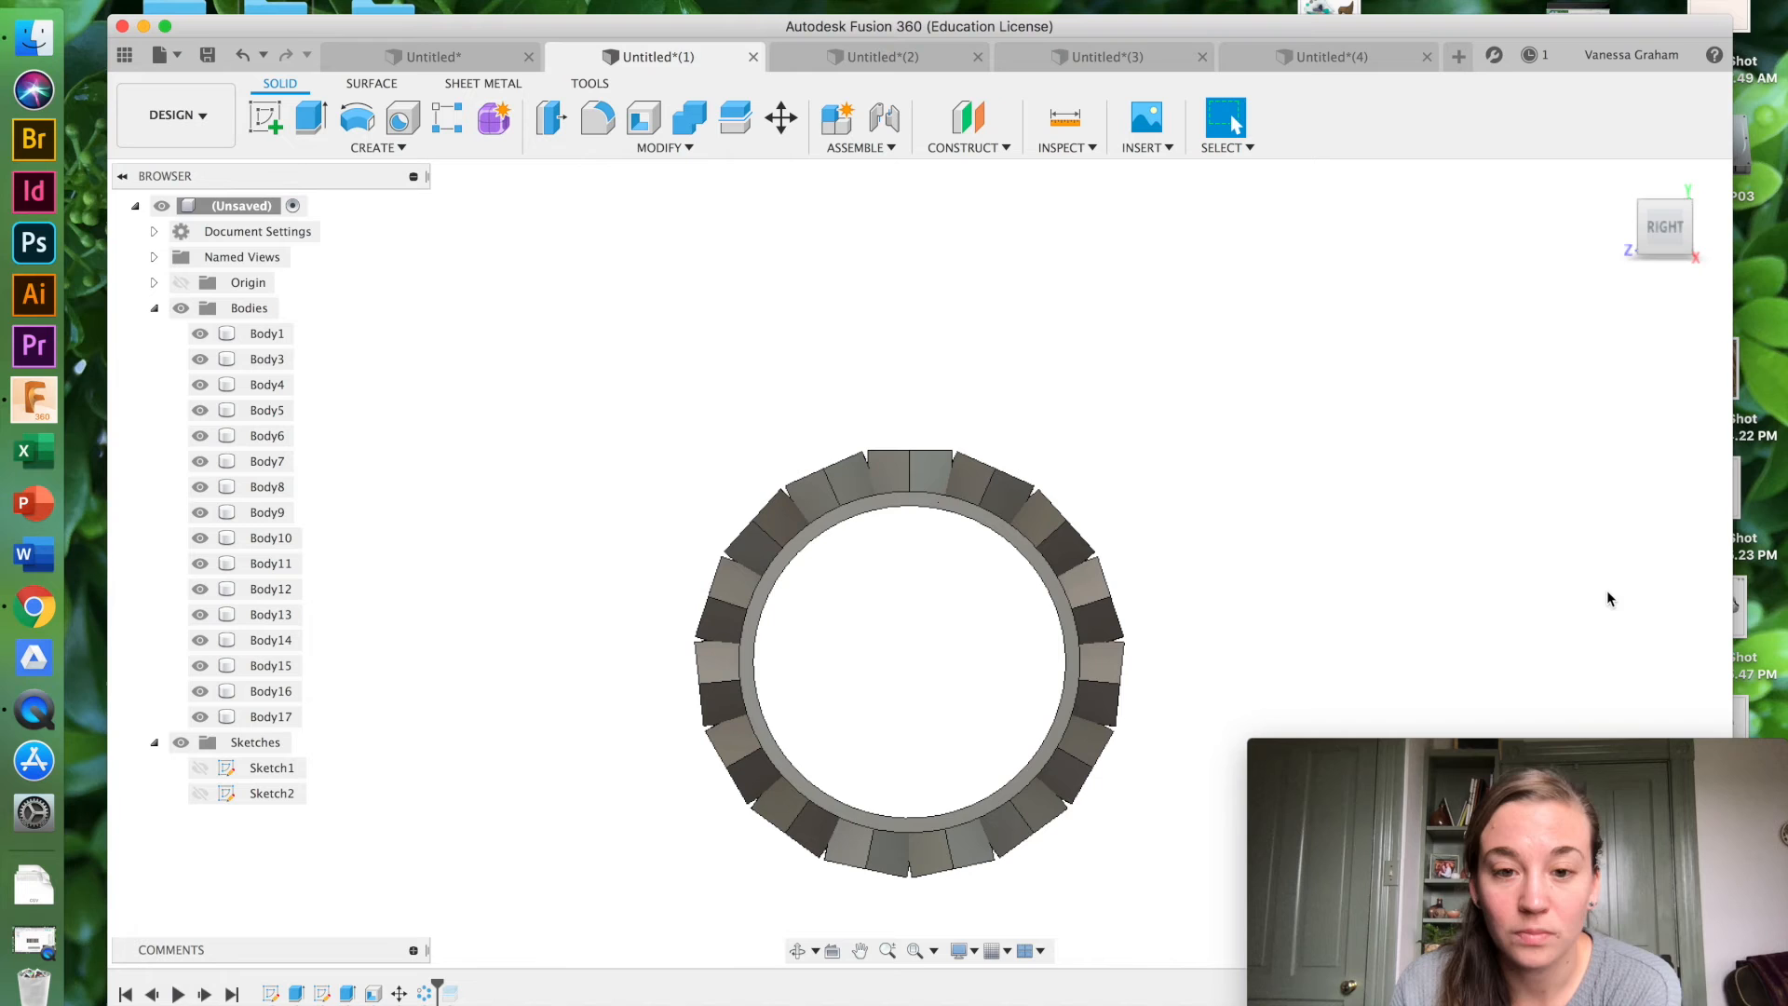
Step: Edit the hexagon's Move feature and lower it into the band with a Y distance of -0.20 in
click(910, 488)
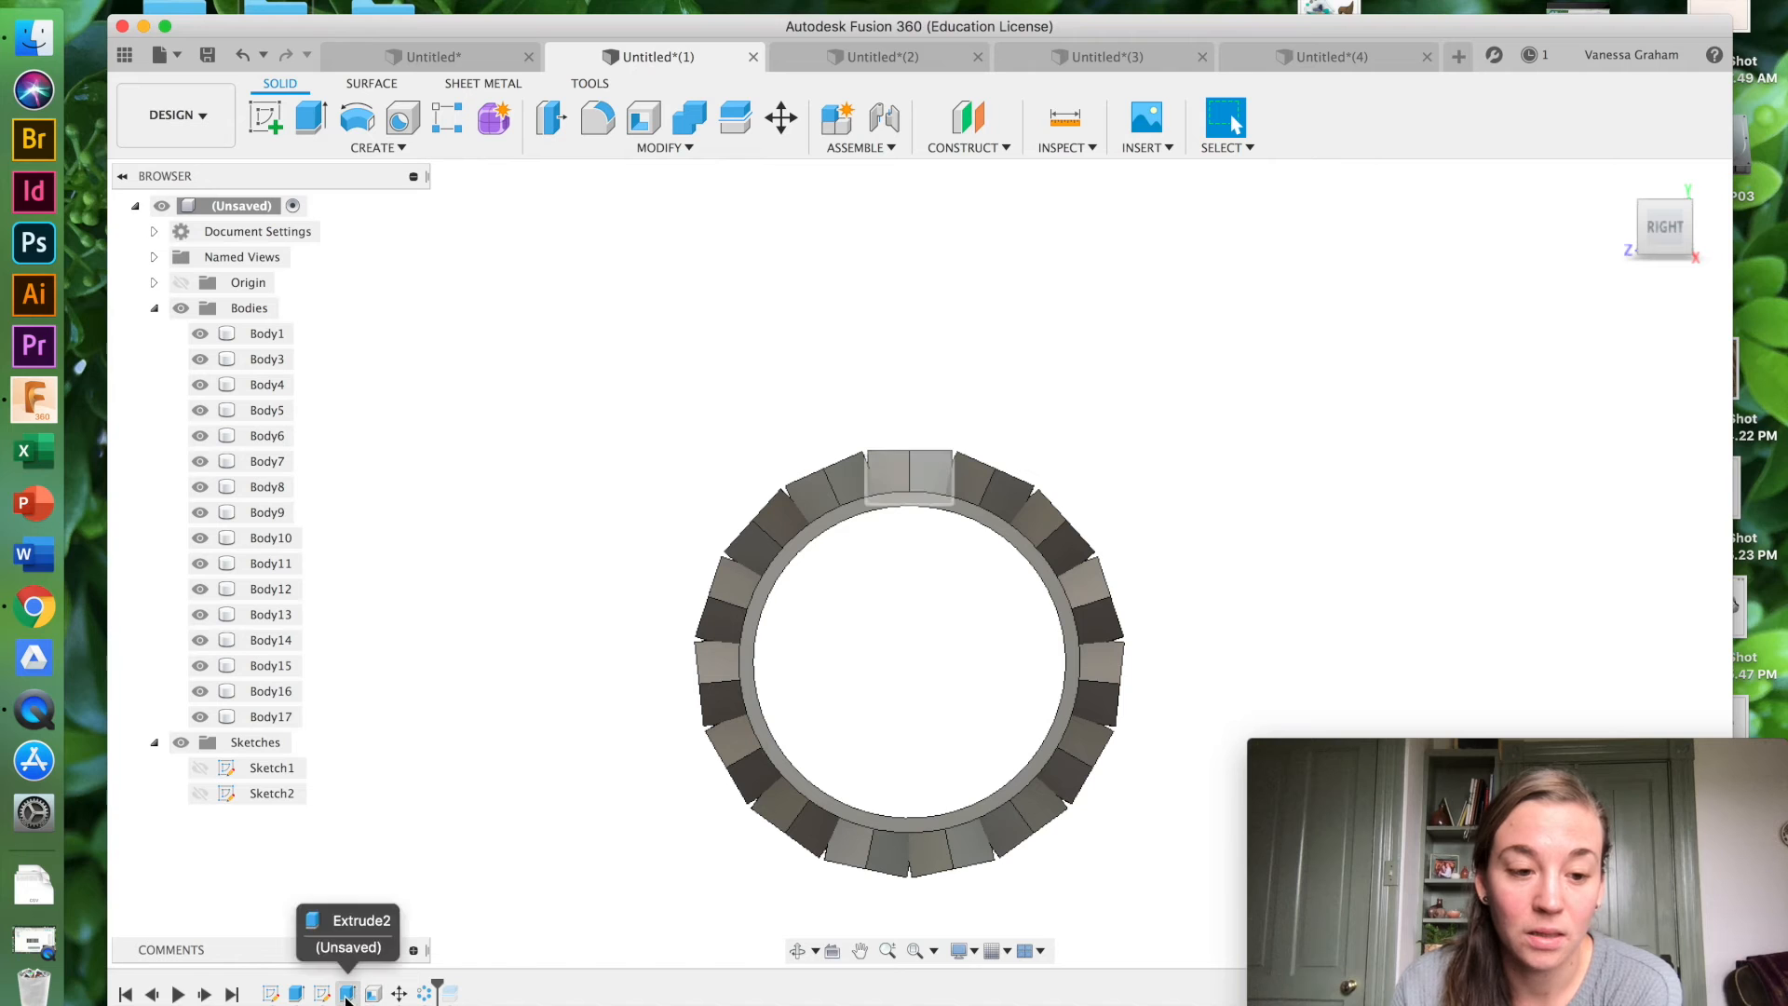
right_click(406, 996)
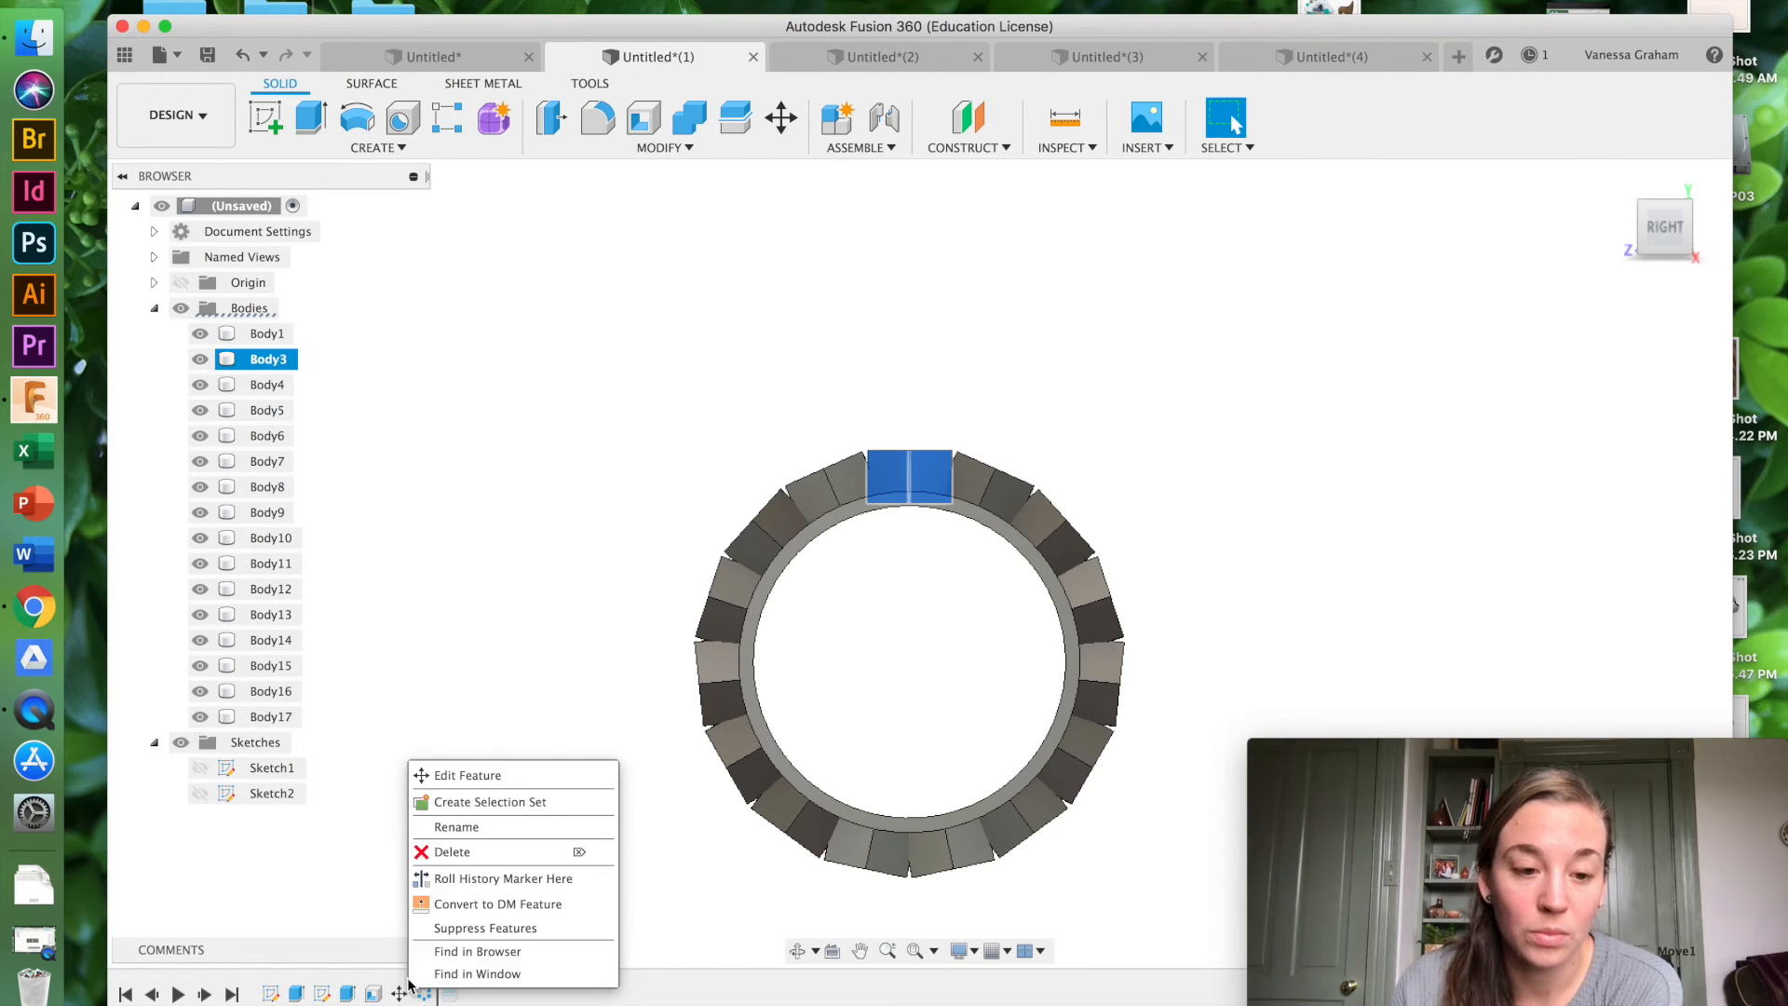
click(493, 778)
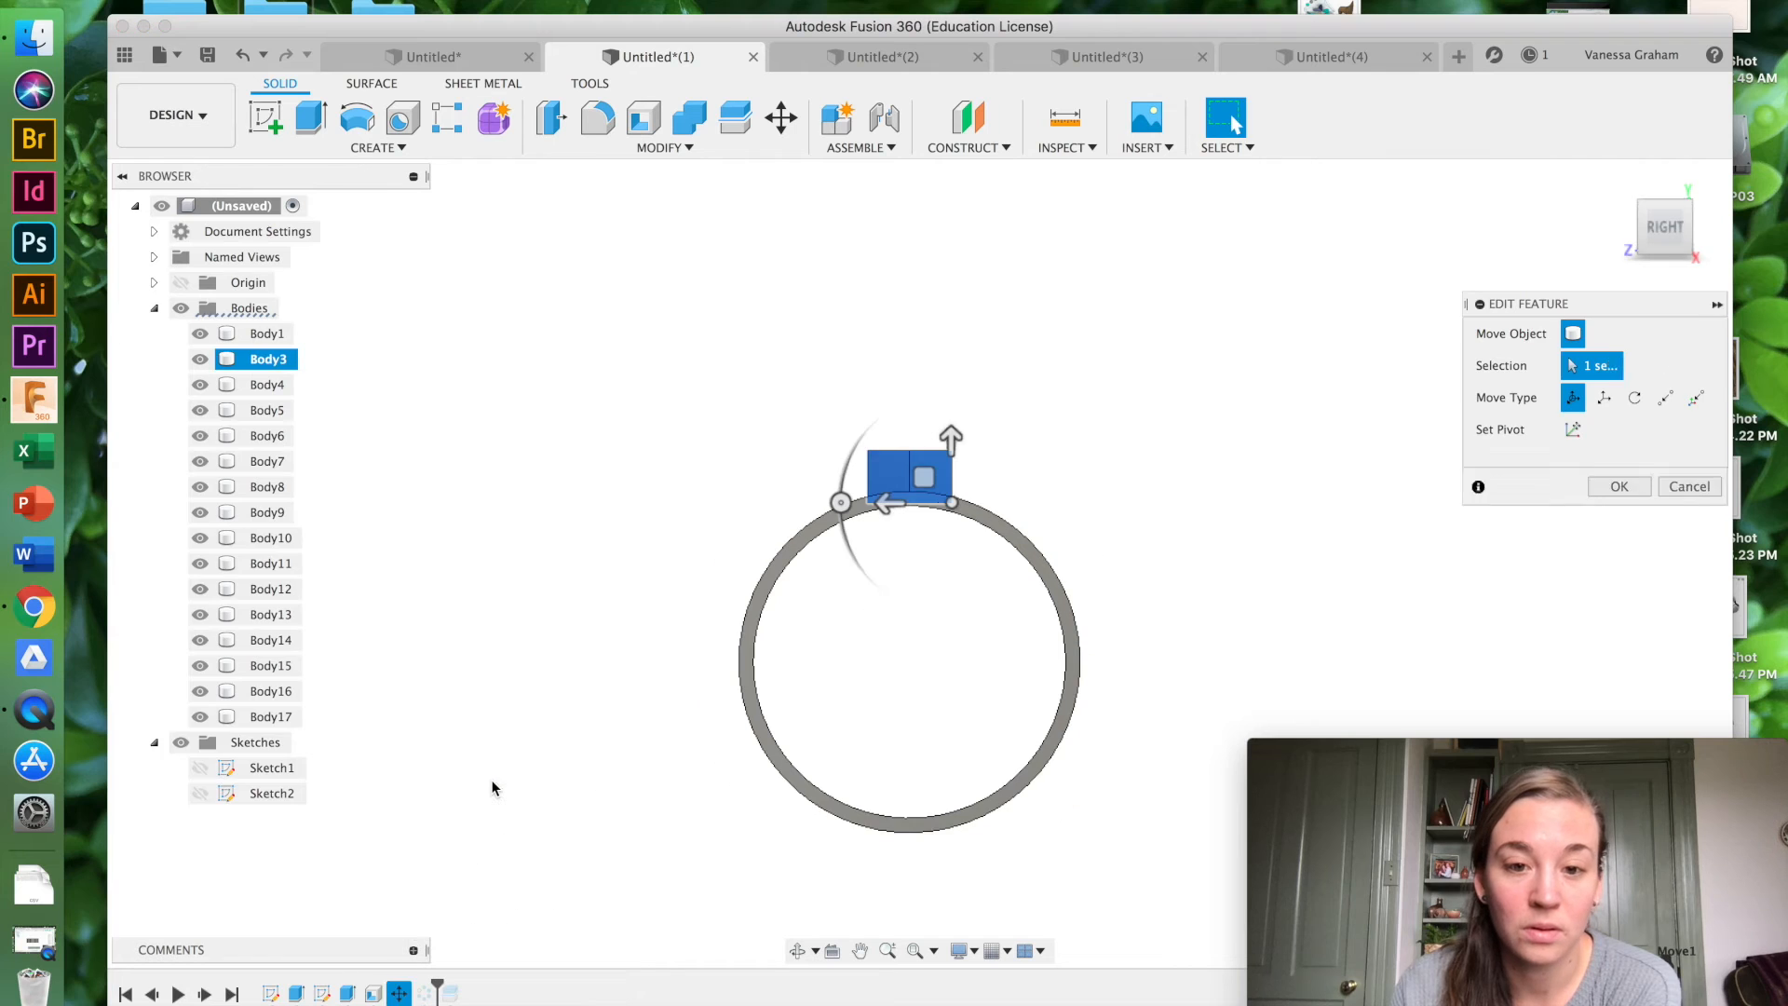
right_click(958, 441)
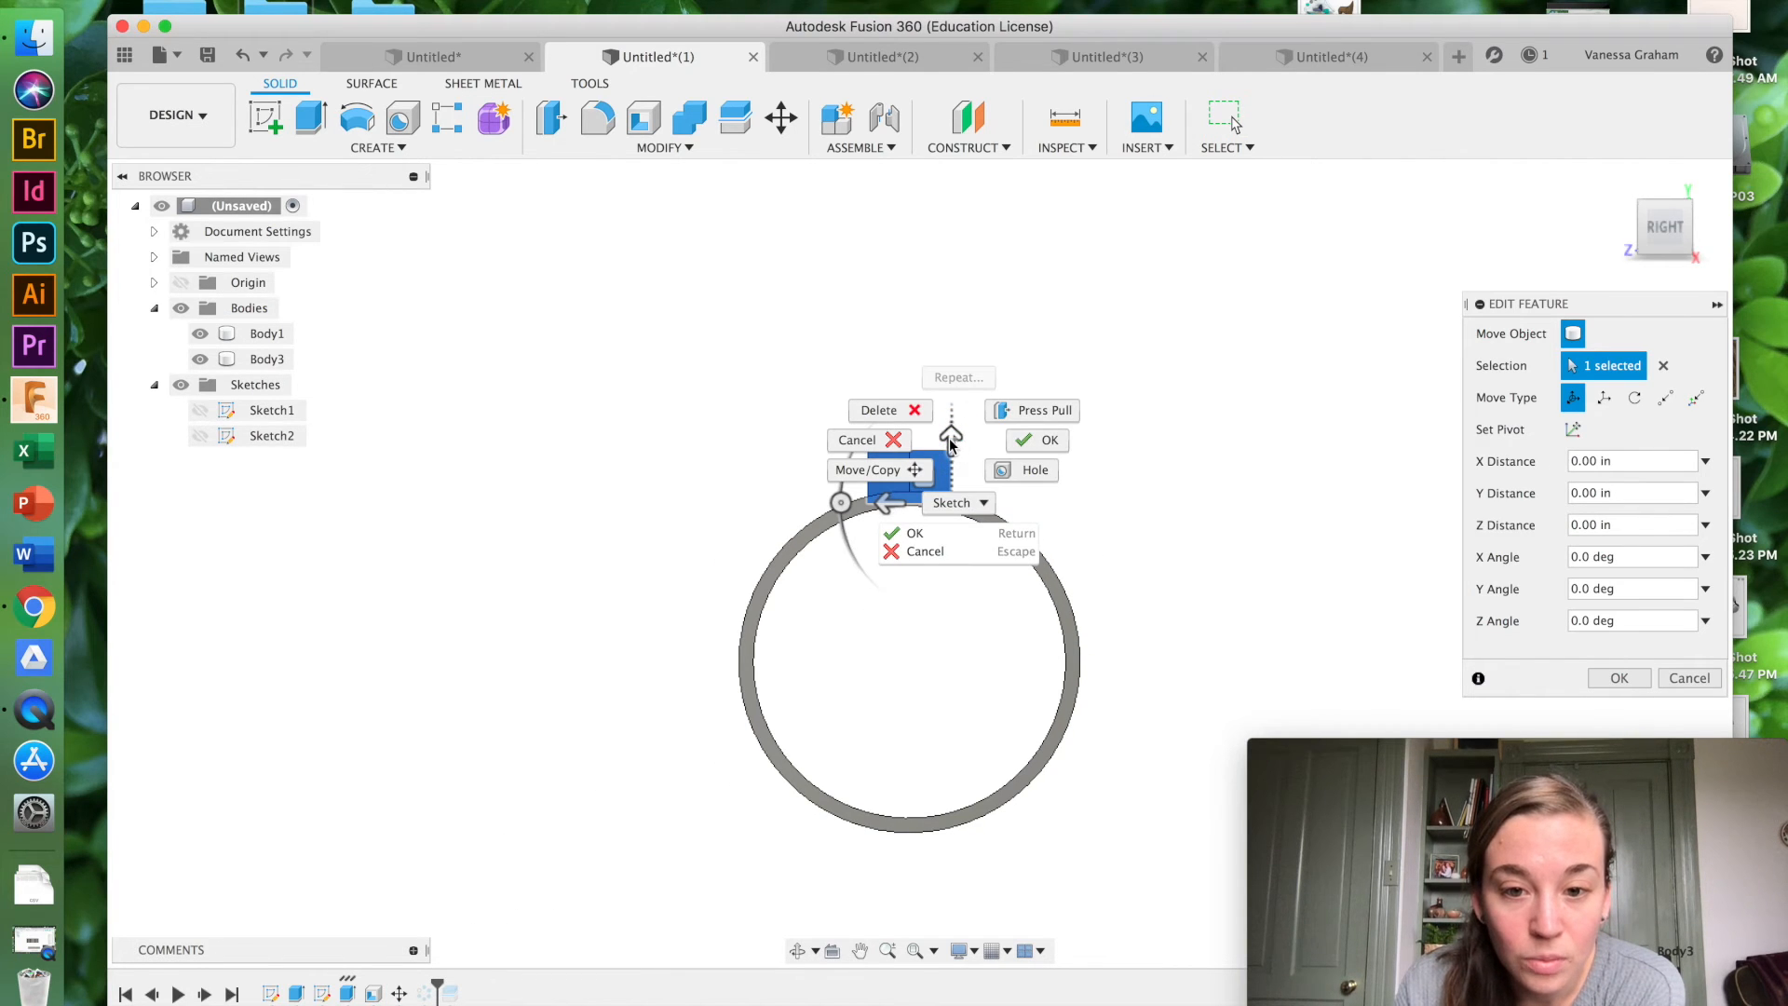
click(1075, 311)
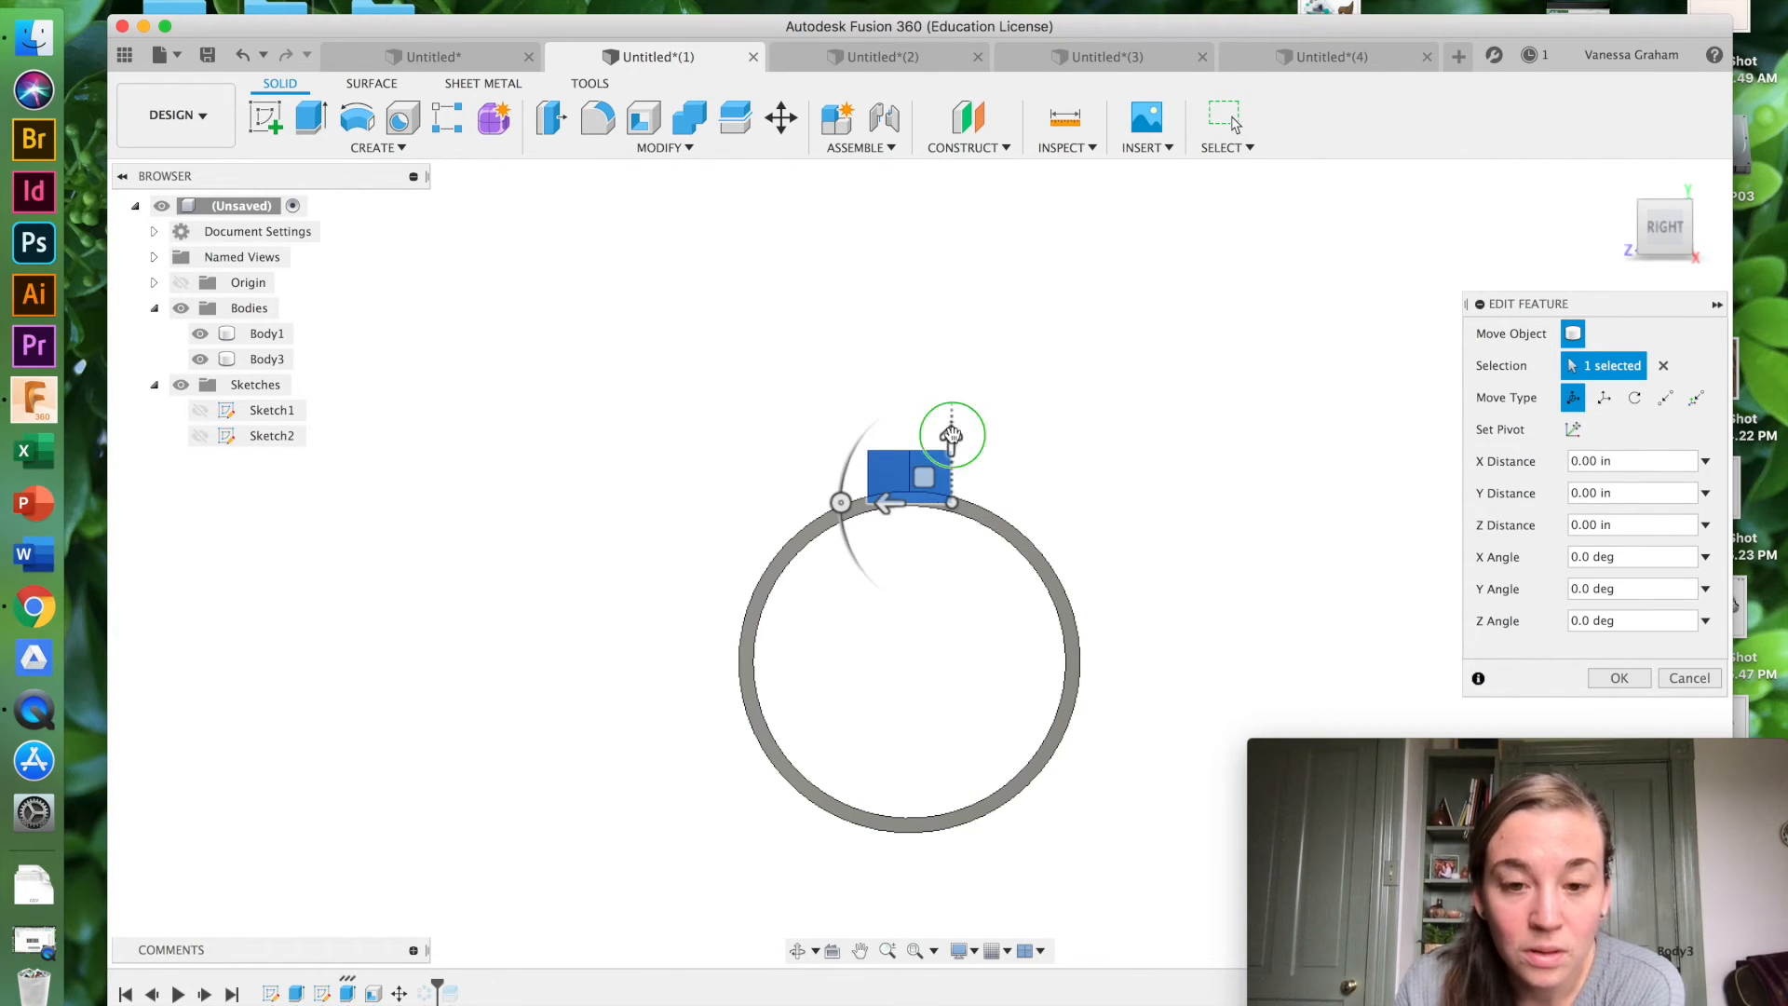
right_click(950, 438)
click(1198, 417)
mouse_move(951, 435)
mouse_down()
mouse_move(950, 494)
mouse_move(951, 466)
mouse_up()
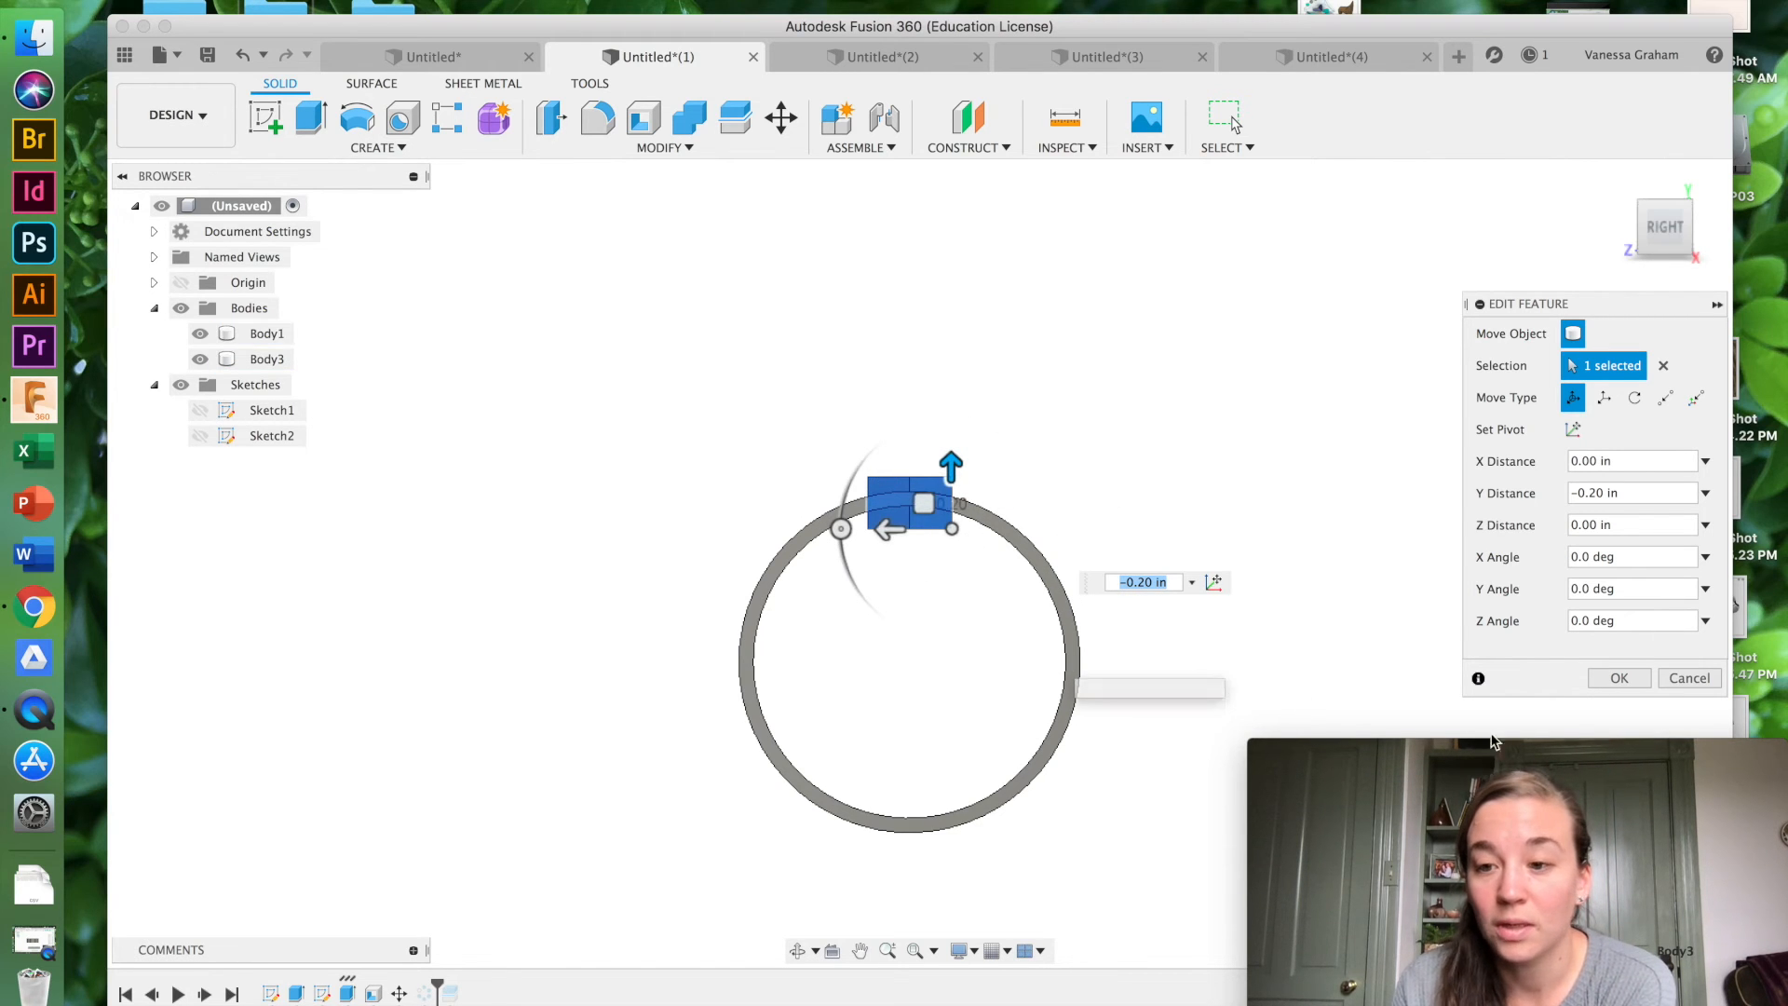
scroll(951, 470, up, 5)
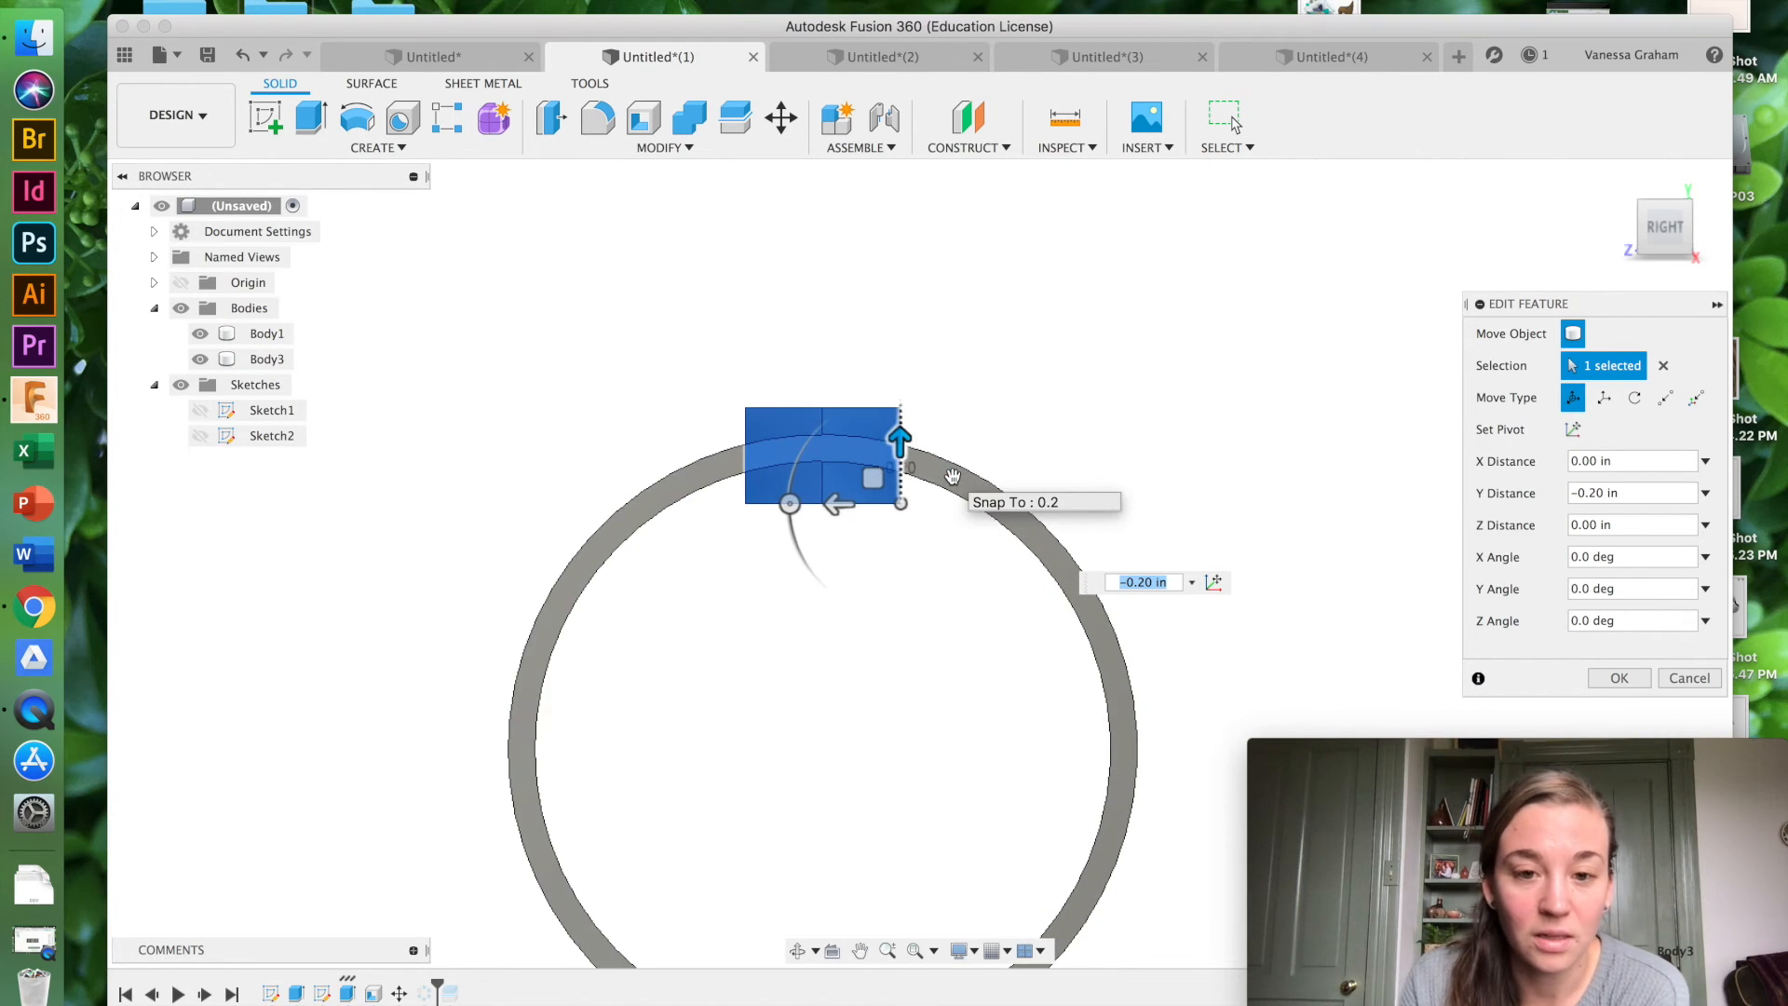
click(1620, 678)
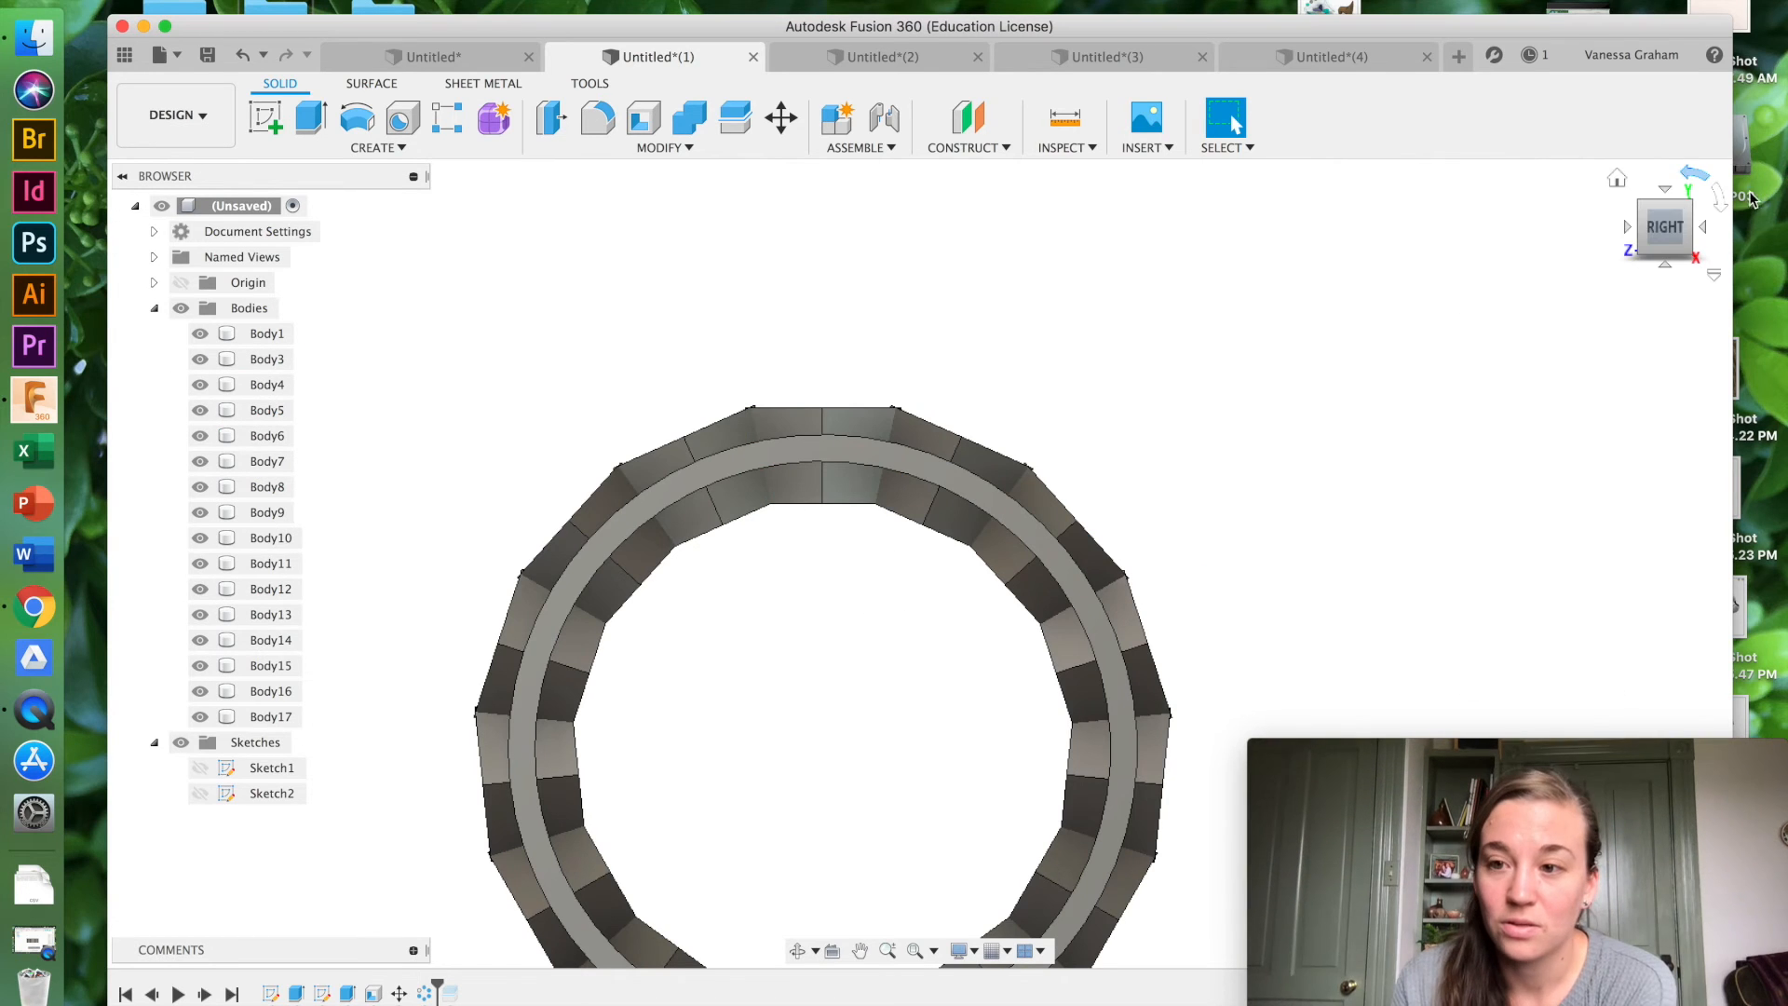
mouse_move(1663, 232)
shift+middle_down()
mouse_move(1632, 360)
mouse_move(1657, 203)
mouse_move(1637, 279)
mouse_move(1650, 228)
shift+middle_up()
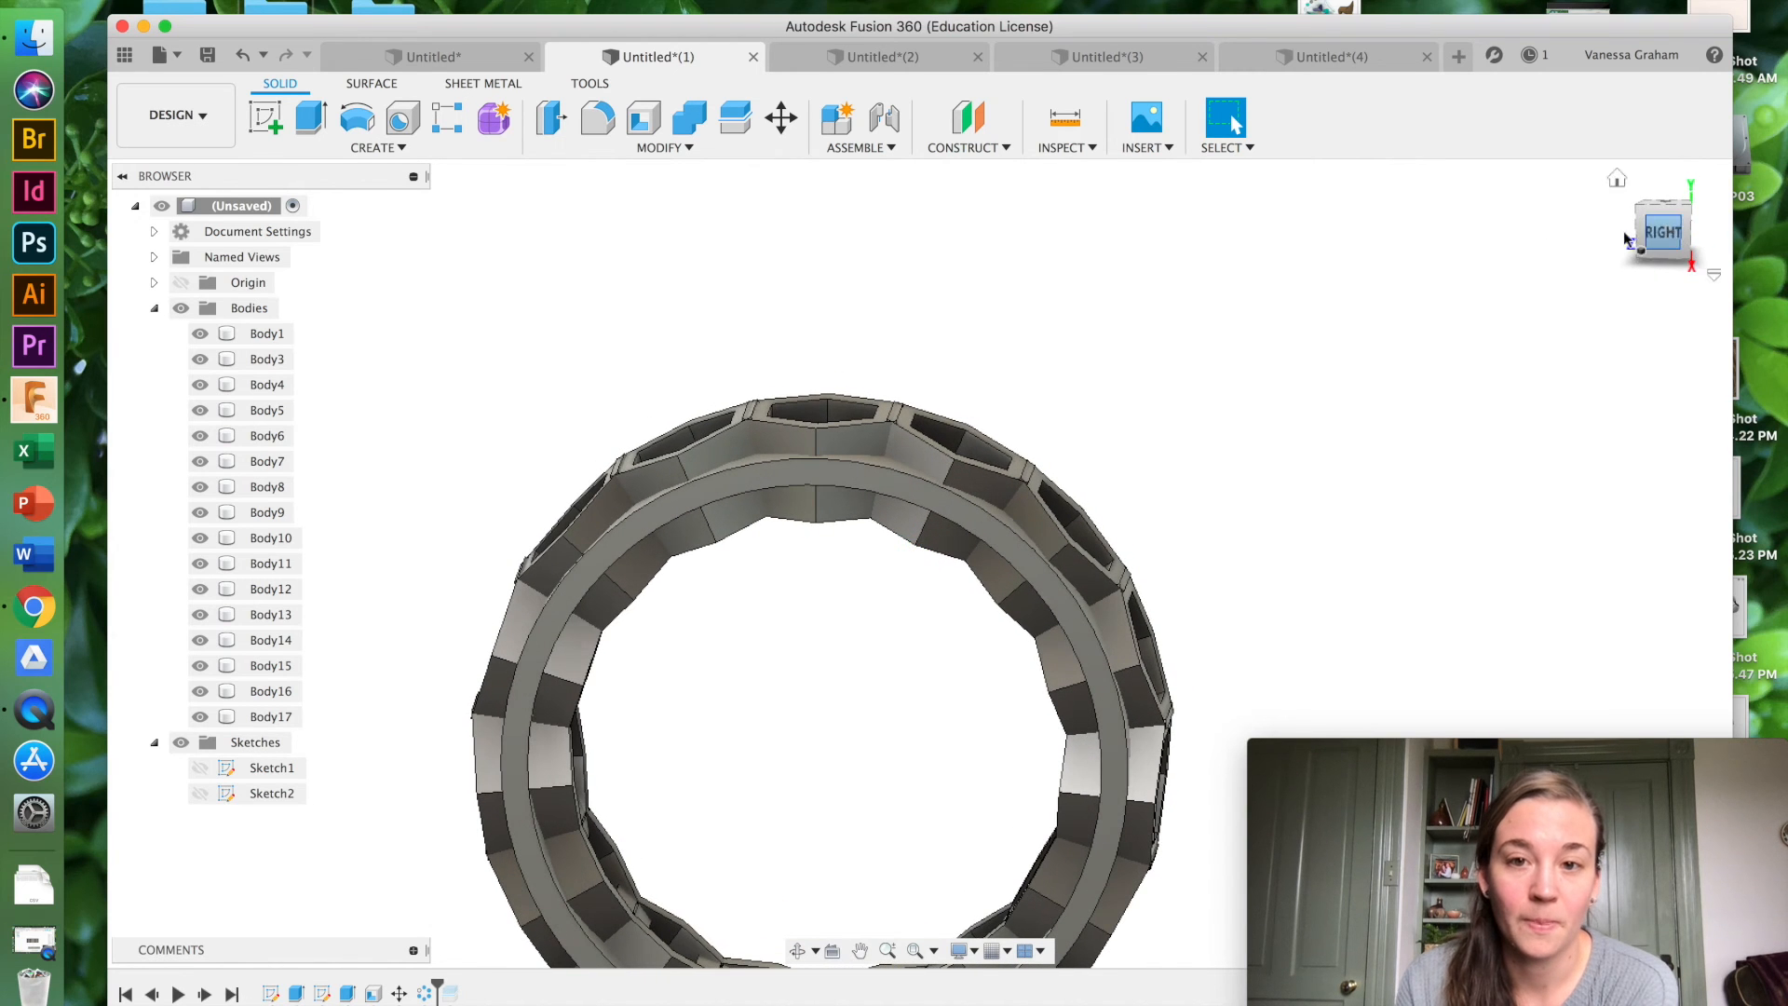
Step: Examine the hexagon ring in the Untitled(3) design with its band Body1 hidden, and return to the Untitled(1) design
click(1145, 59)
click(201, 384)
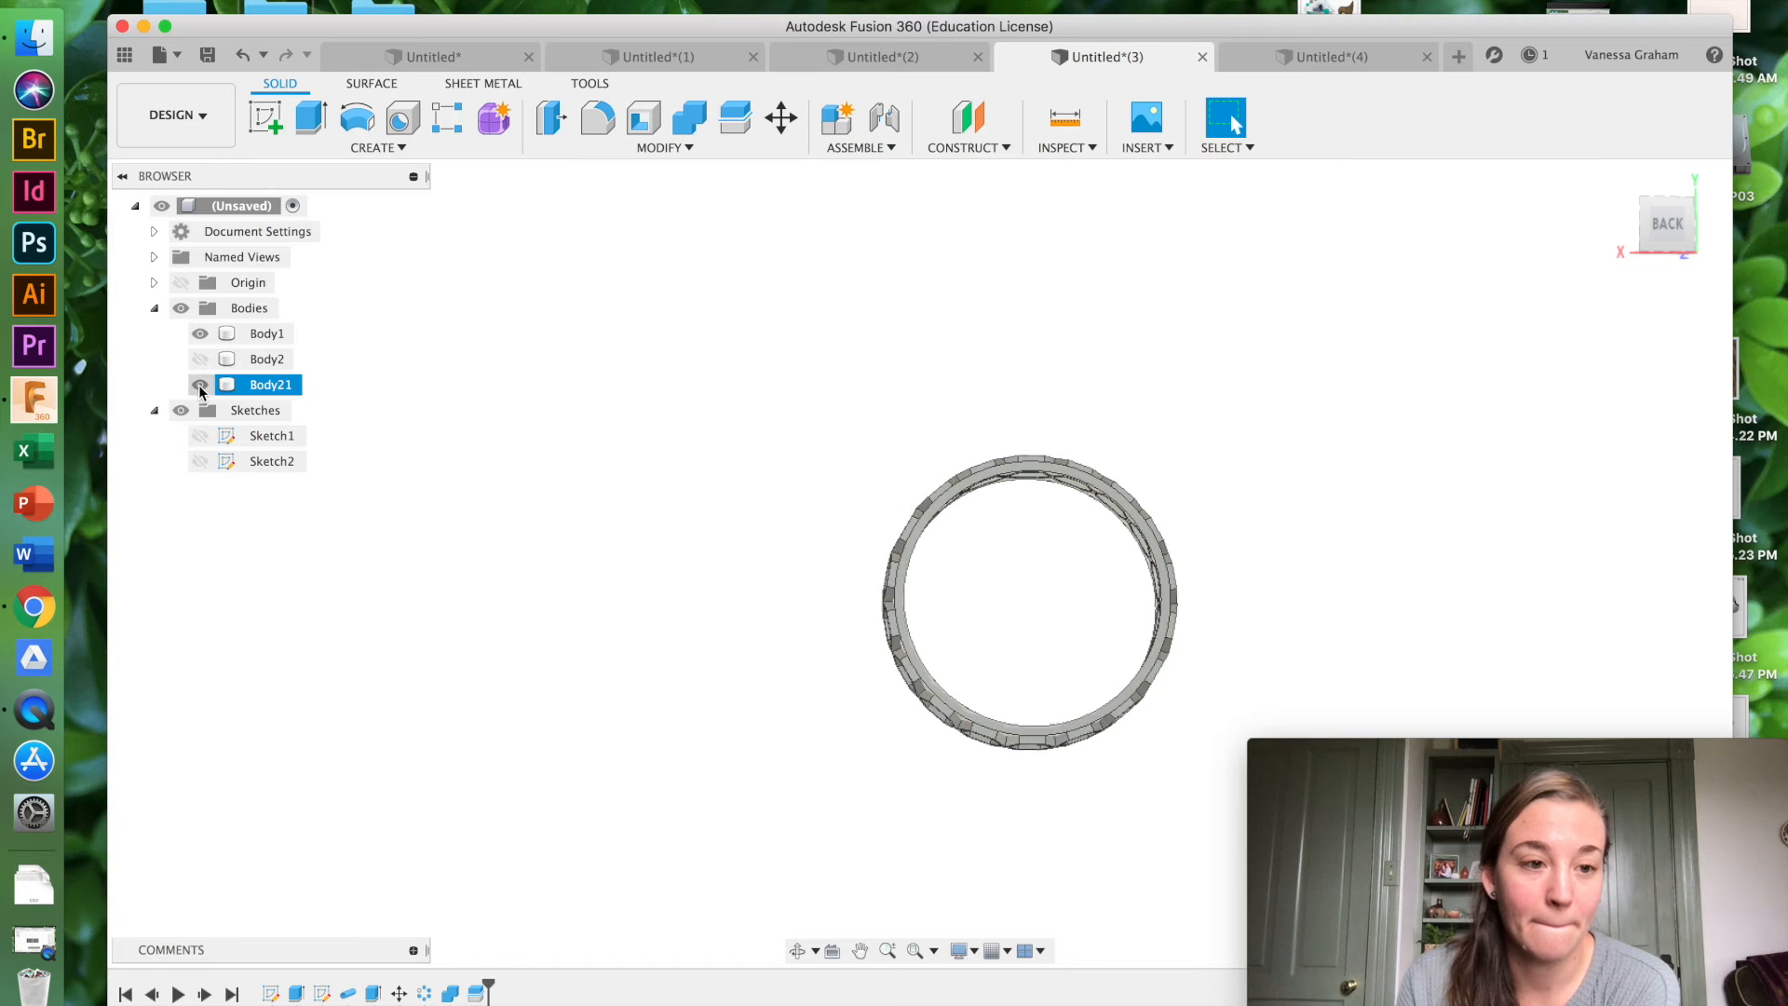
click(200, 385)
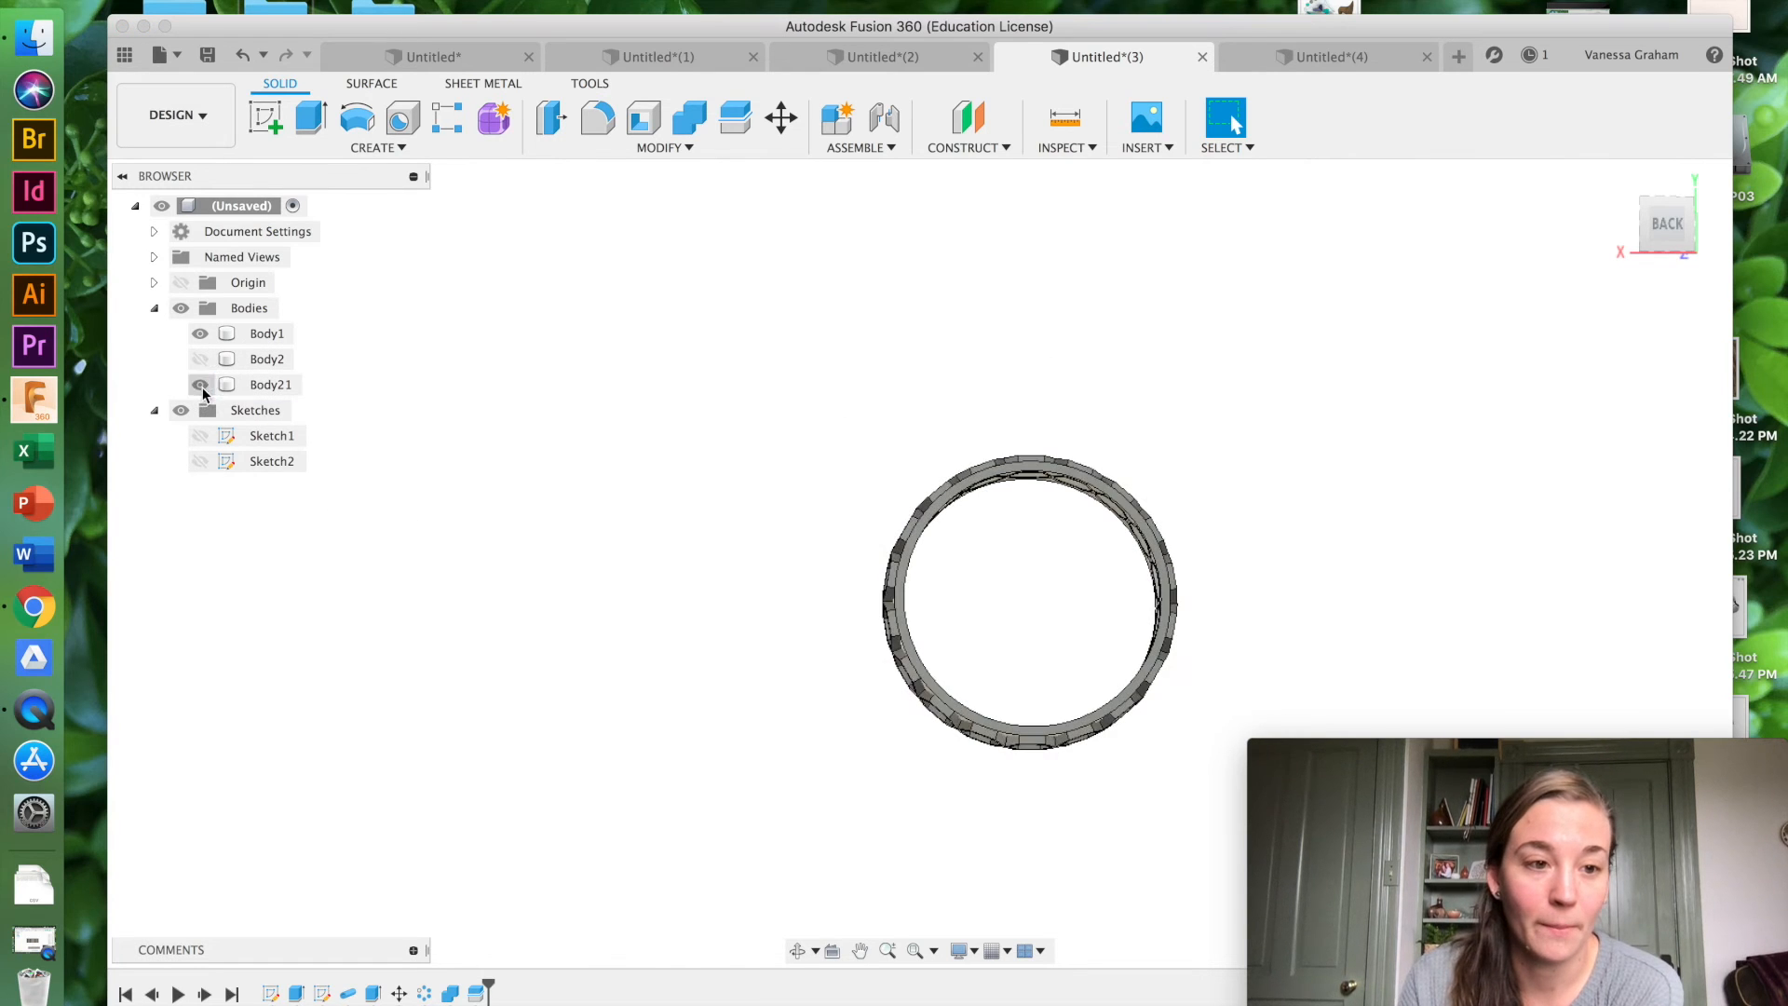
click(200, 333)
drag(1654, 231, 1615, 275)
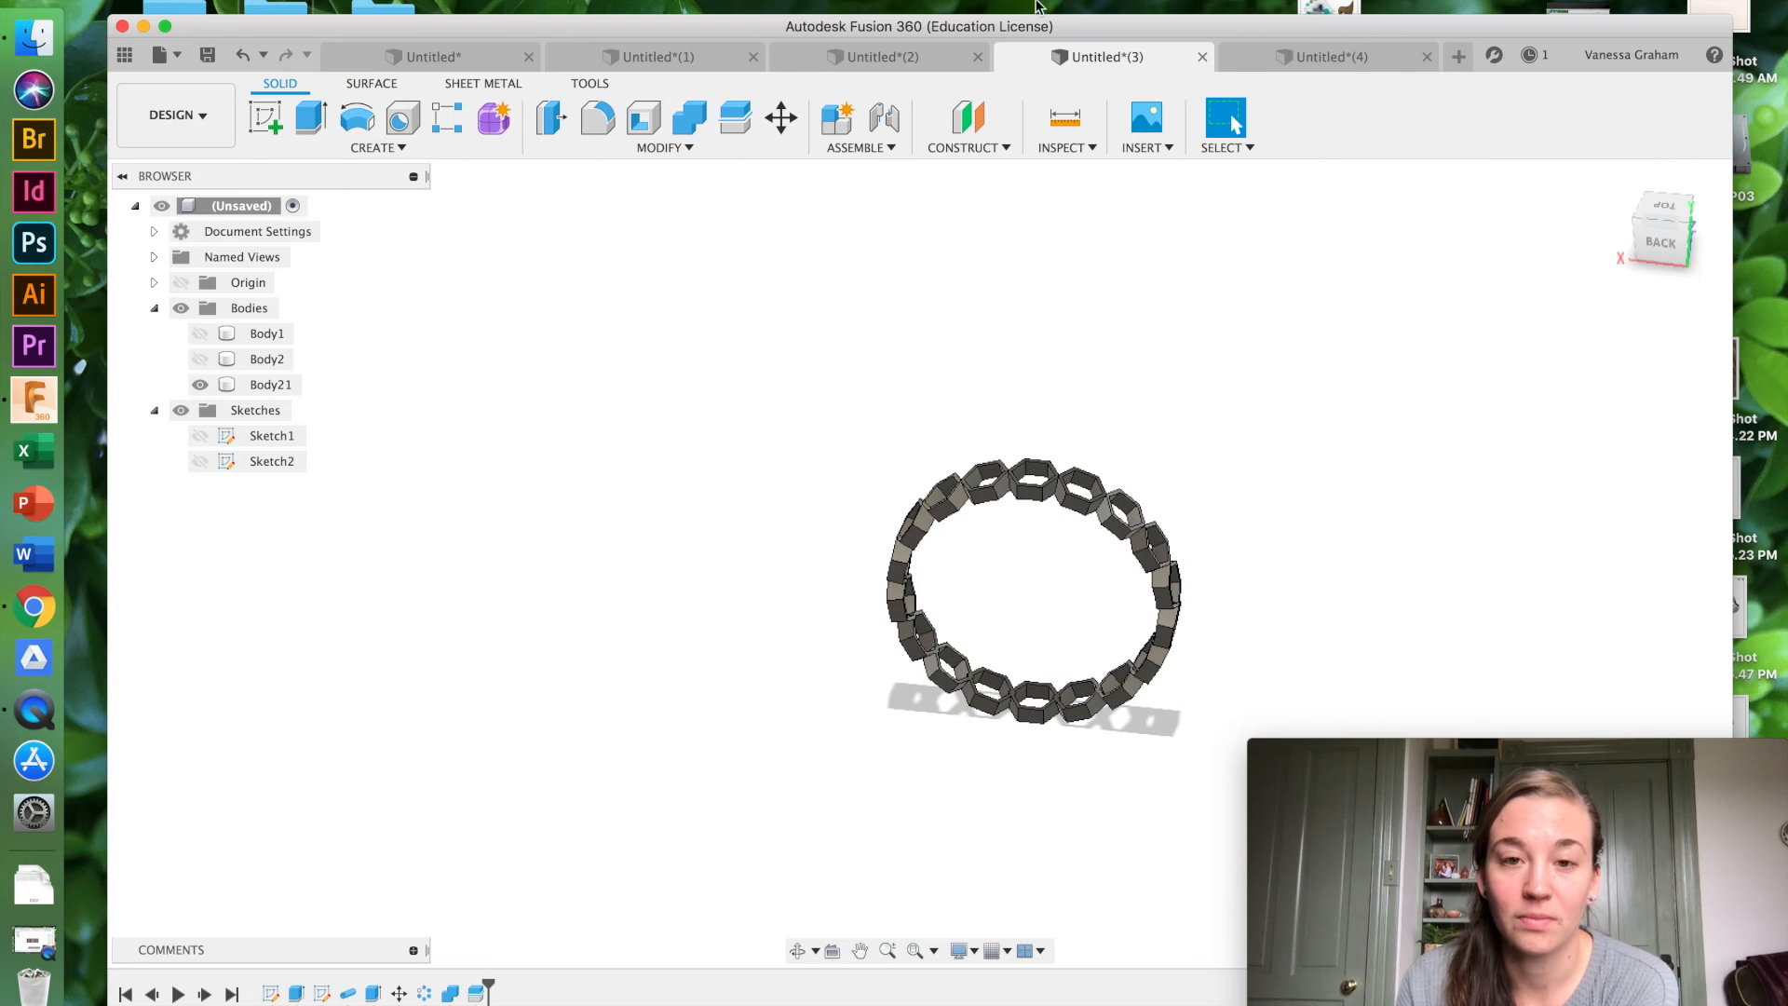
click(925, 48)
click(691, 57)
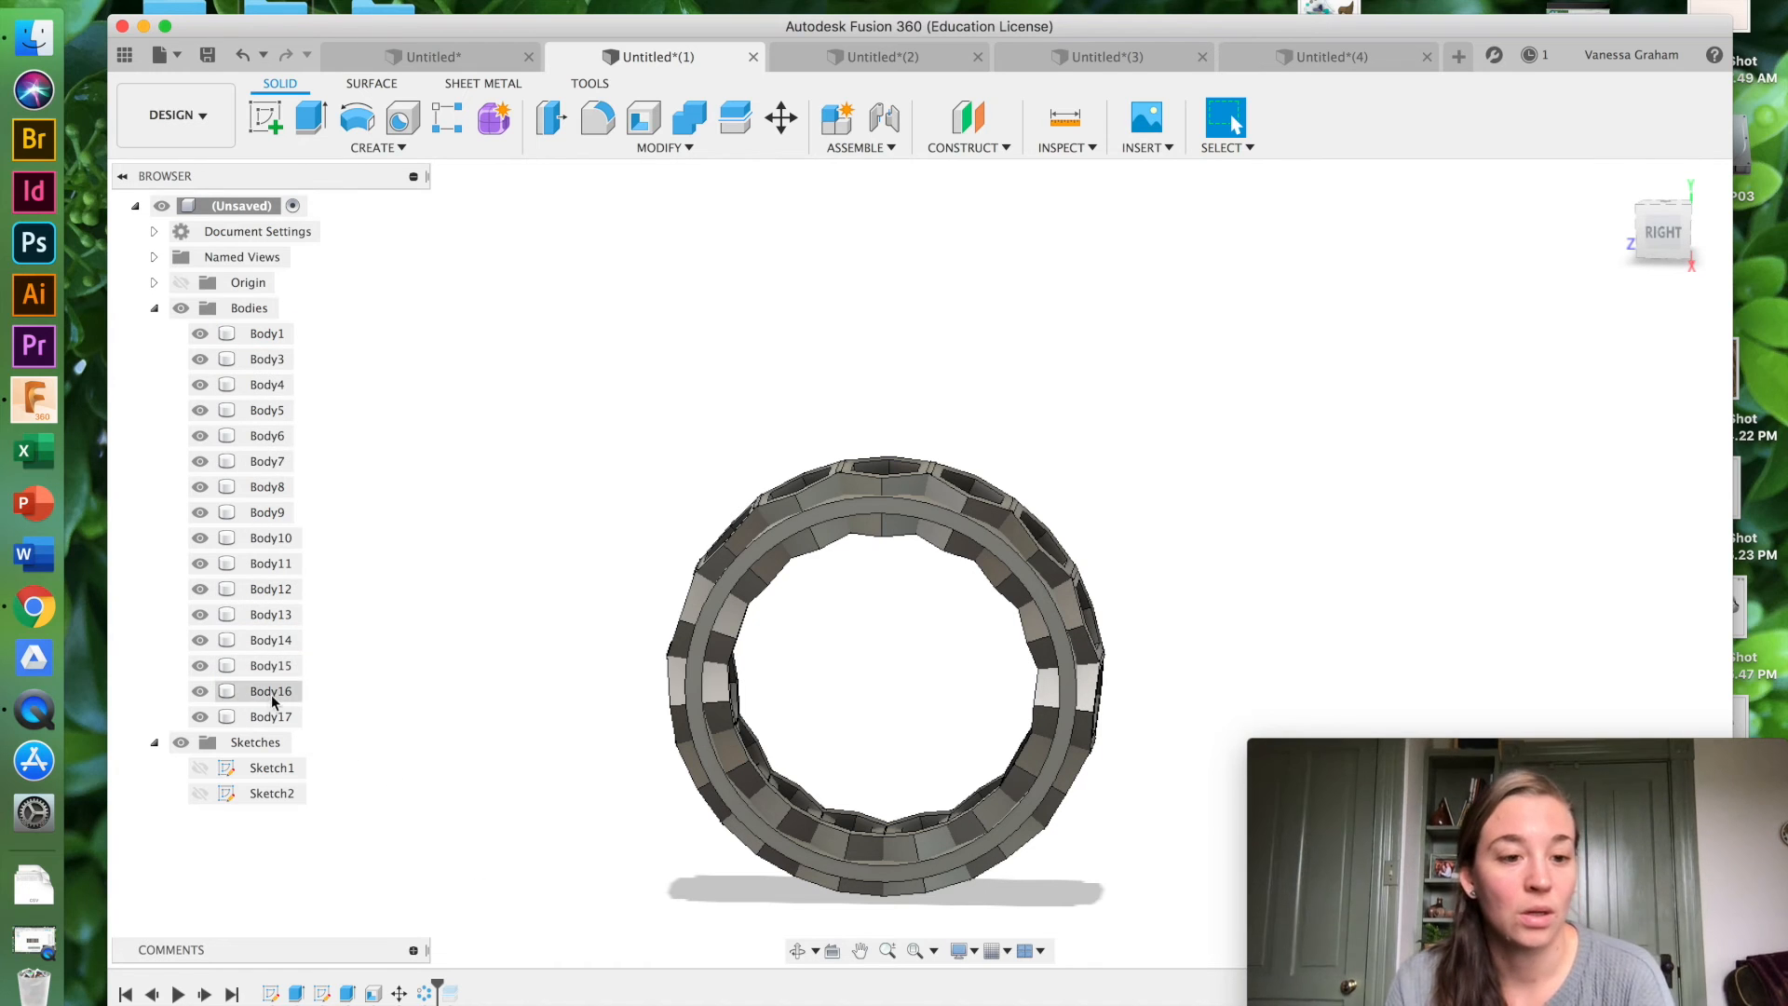
click(261, 360)
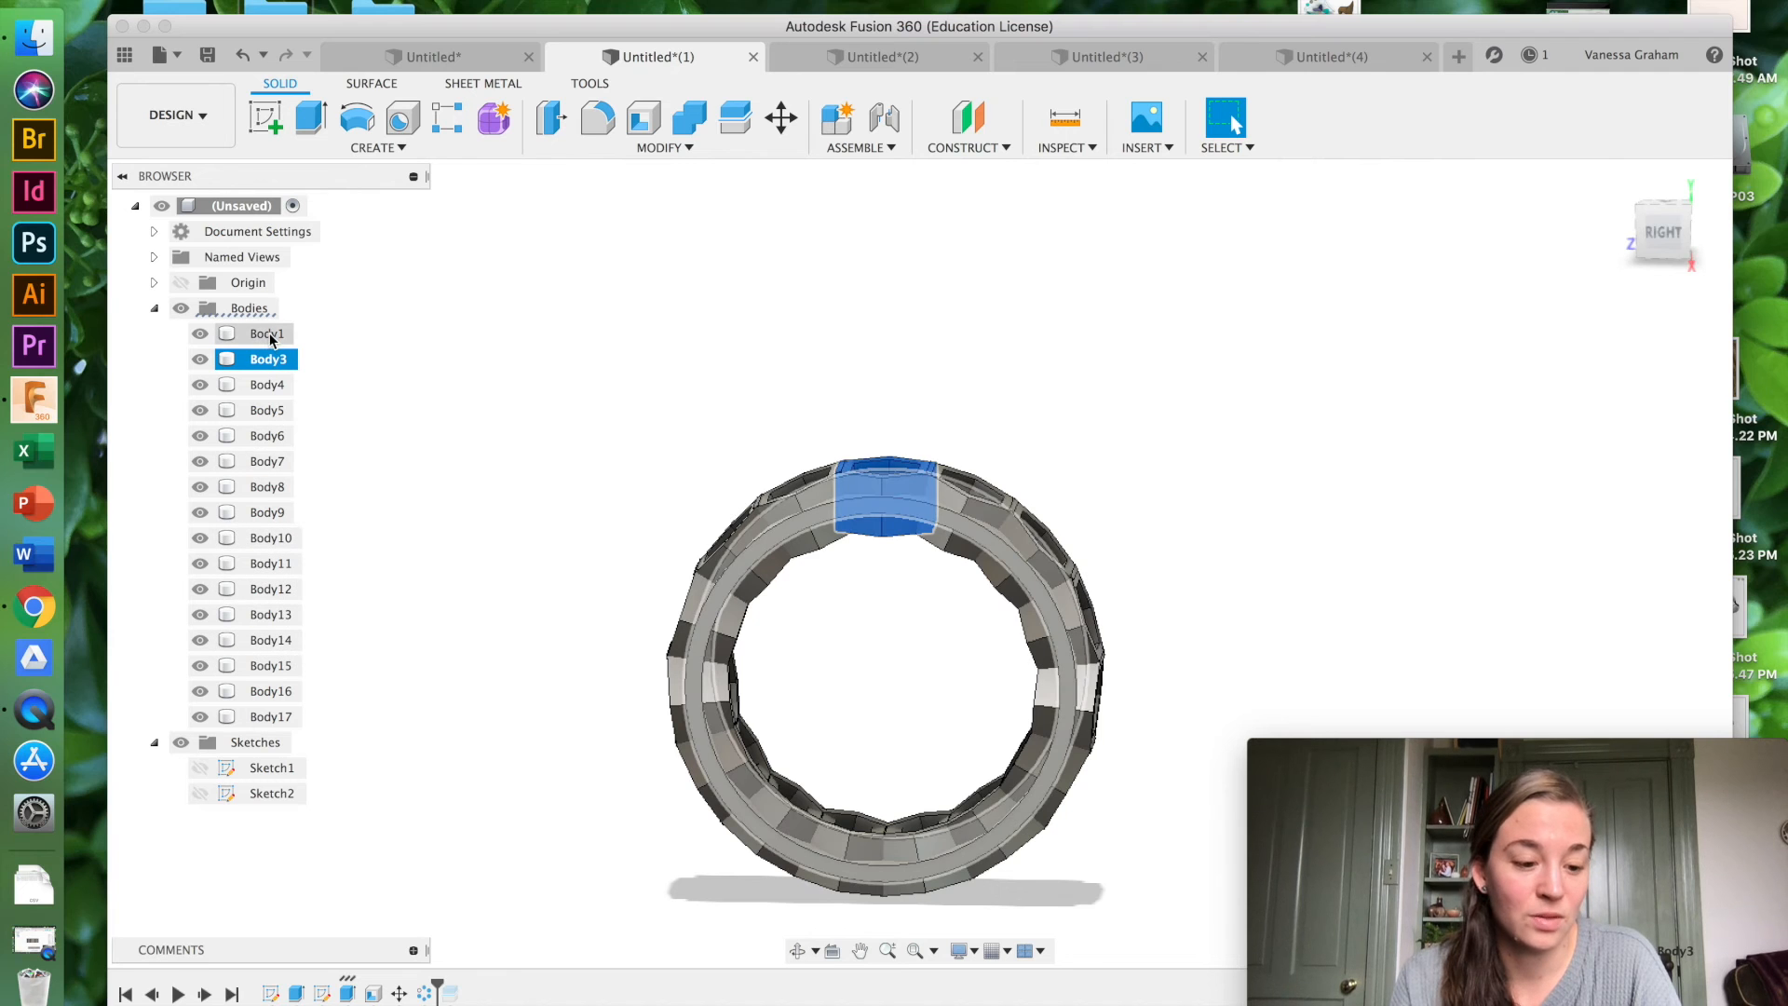
shift+click(287, 718)
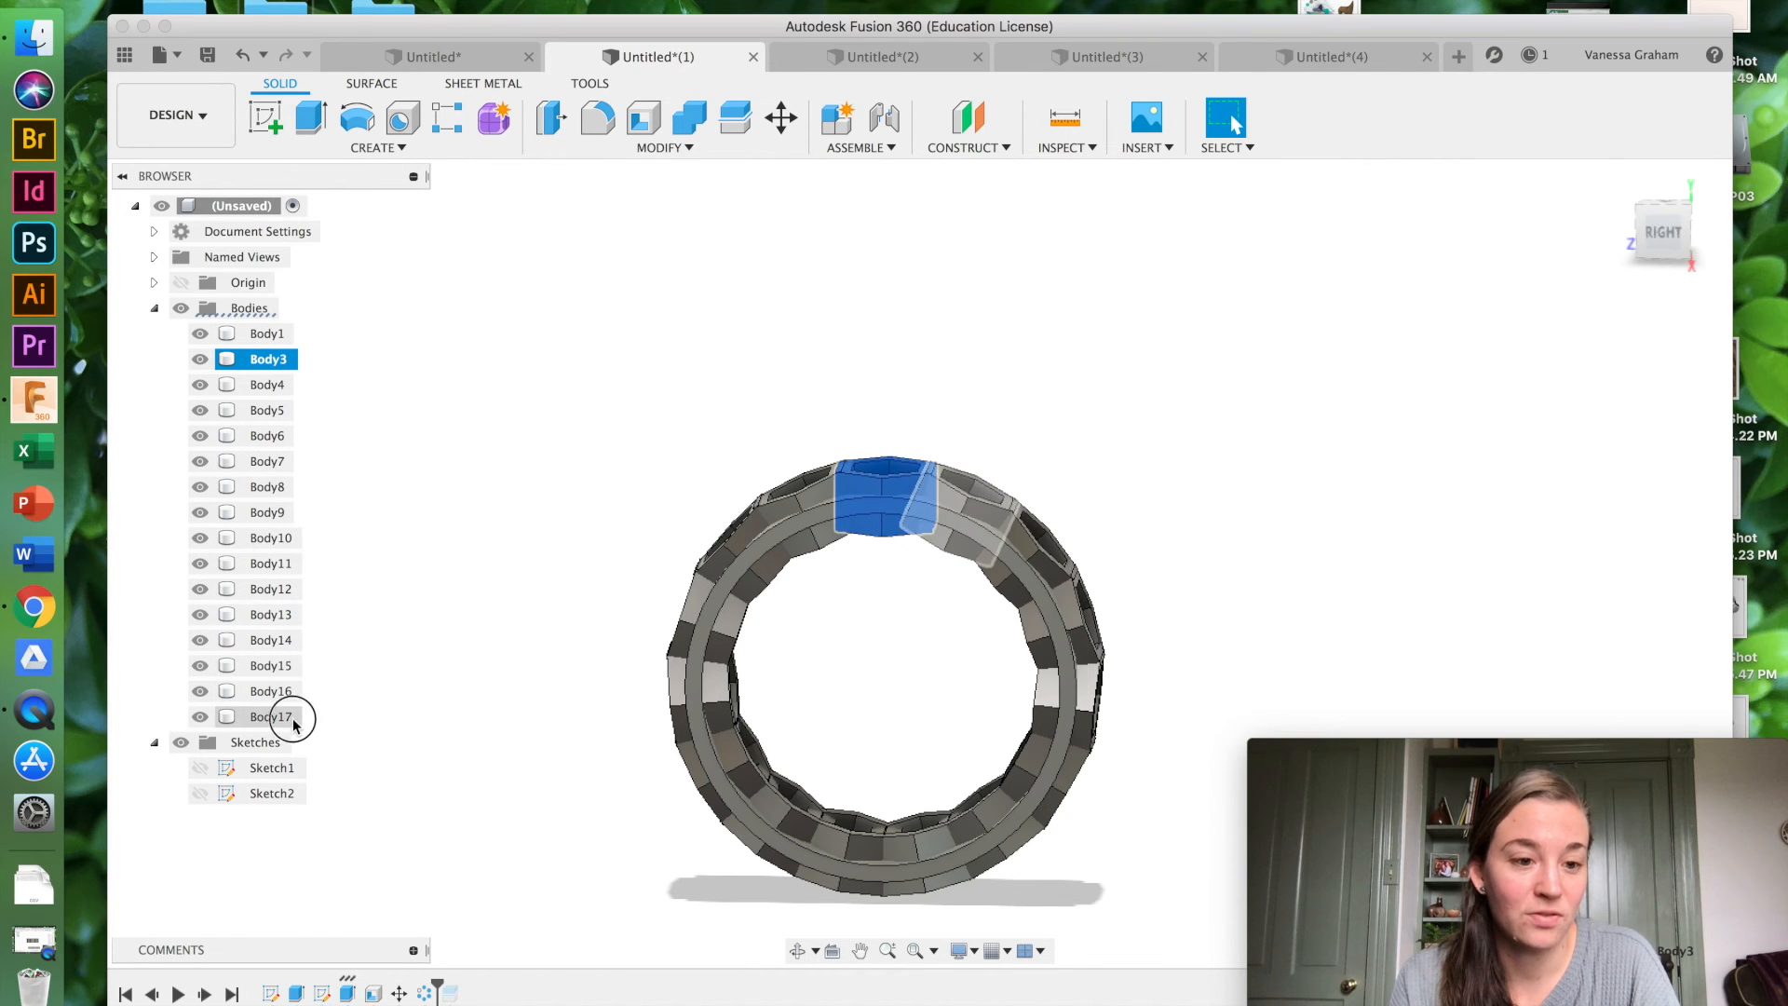
click(375, 520)
click(270, 363)
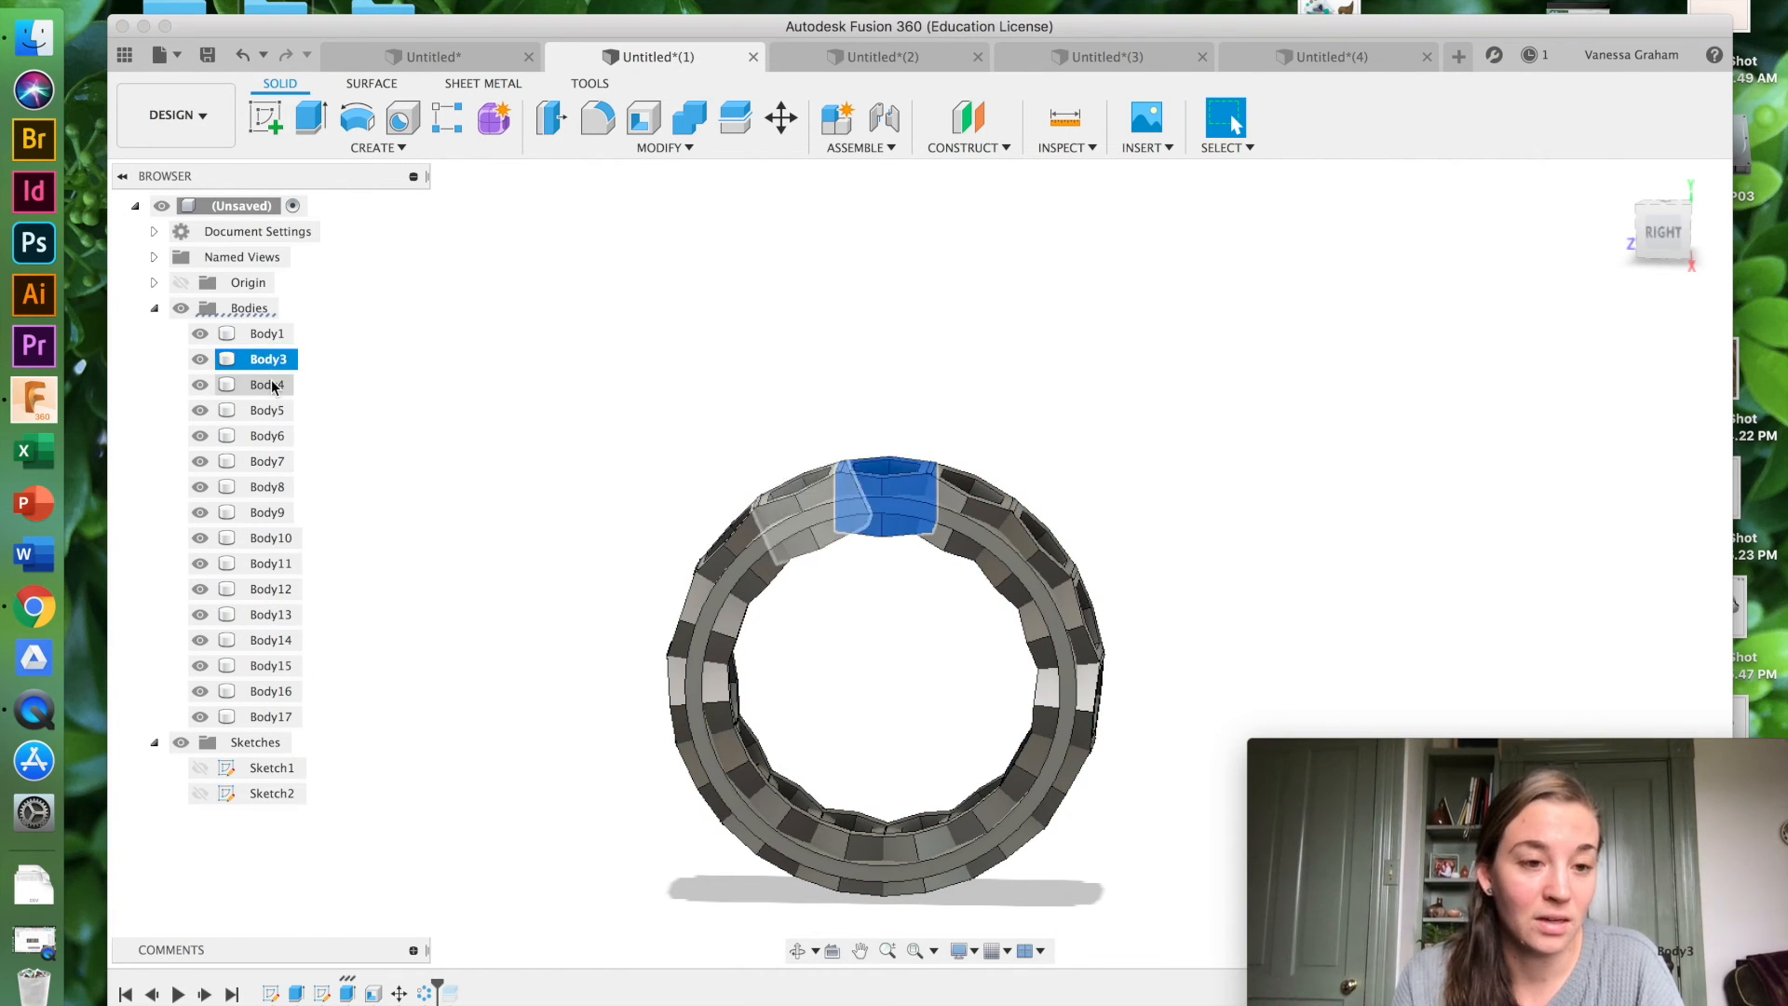
shift+click(271, 384)
shift+click(277, 412)
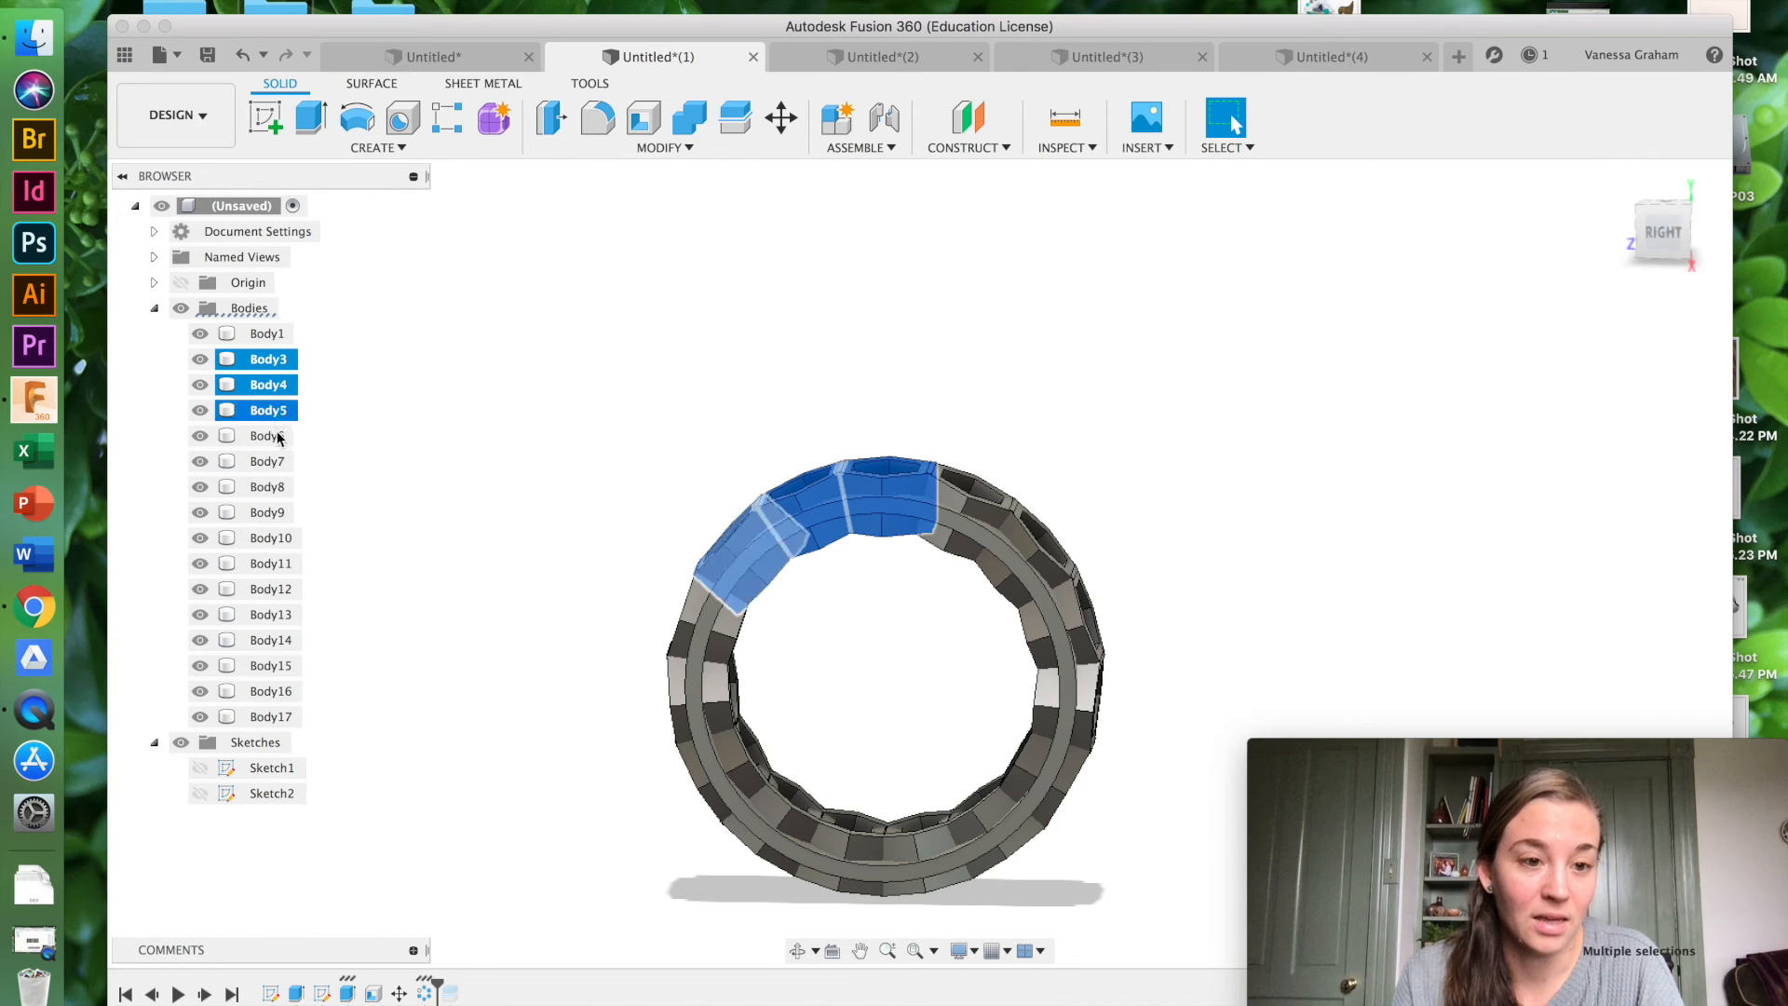
shift+click(278, 436)
shift+click(279, 461)
shift+click(278, 484)
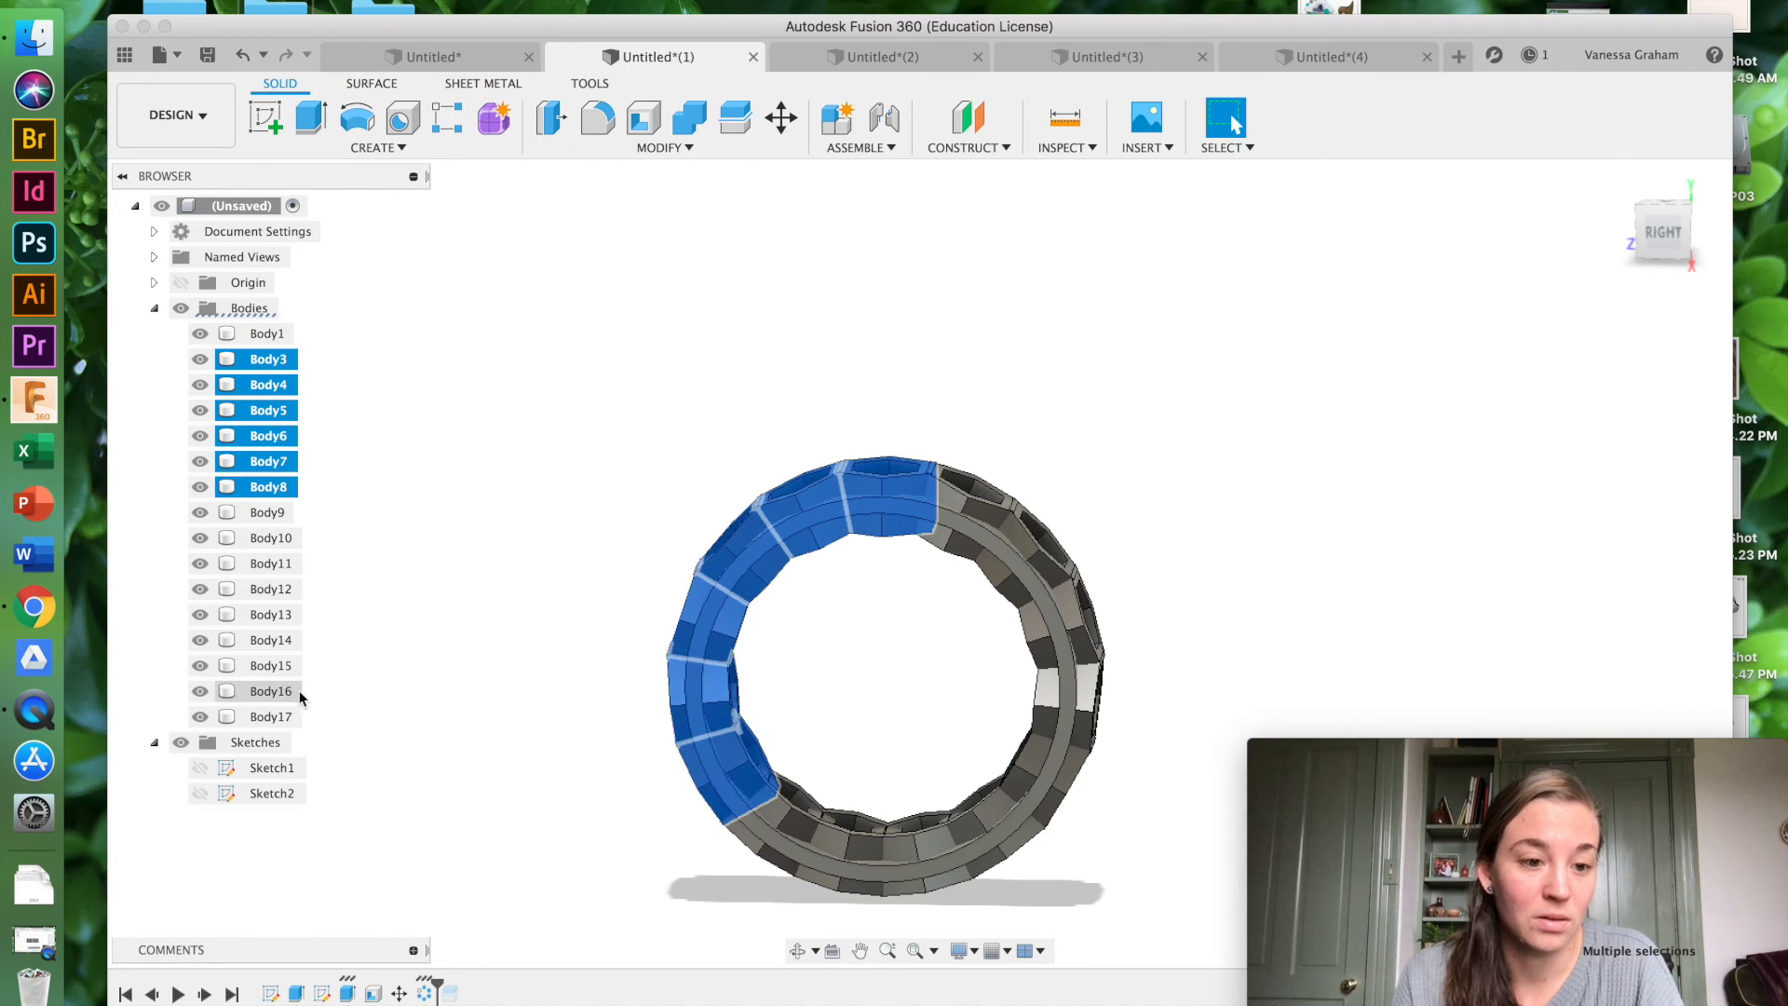
shift+click(270, 717)
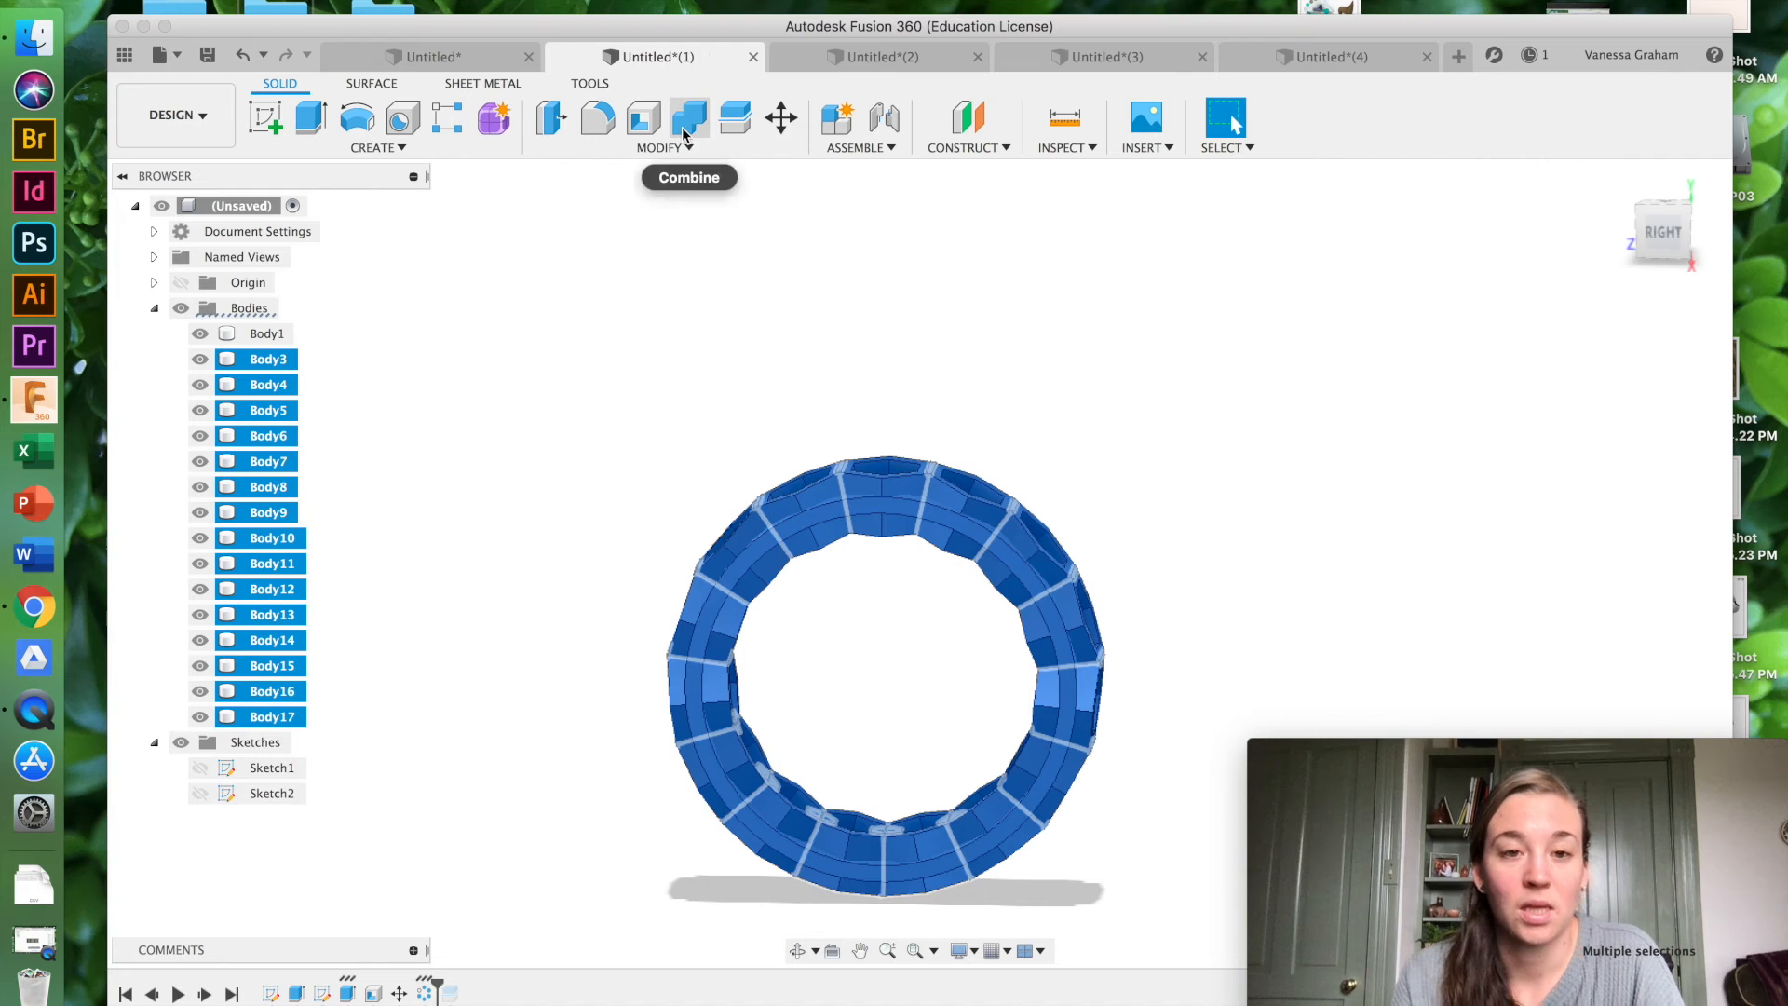
click(715, 256)
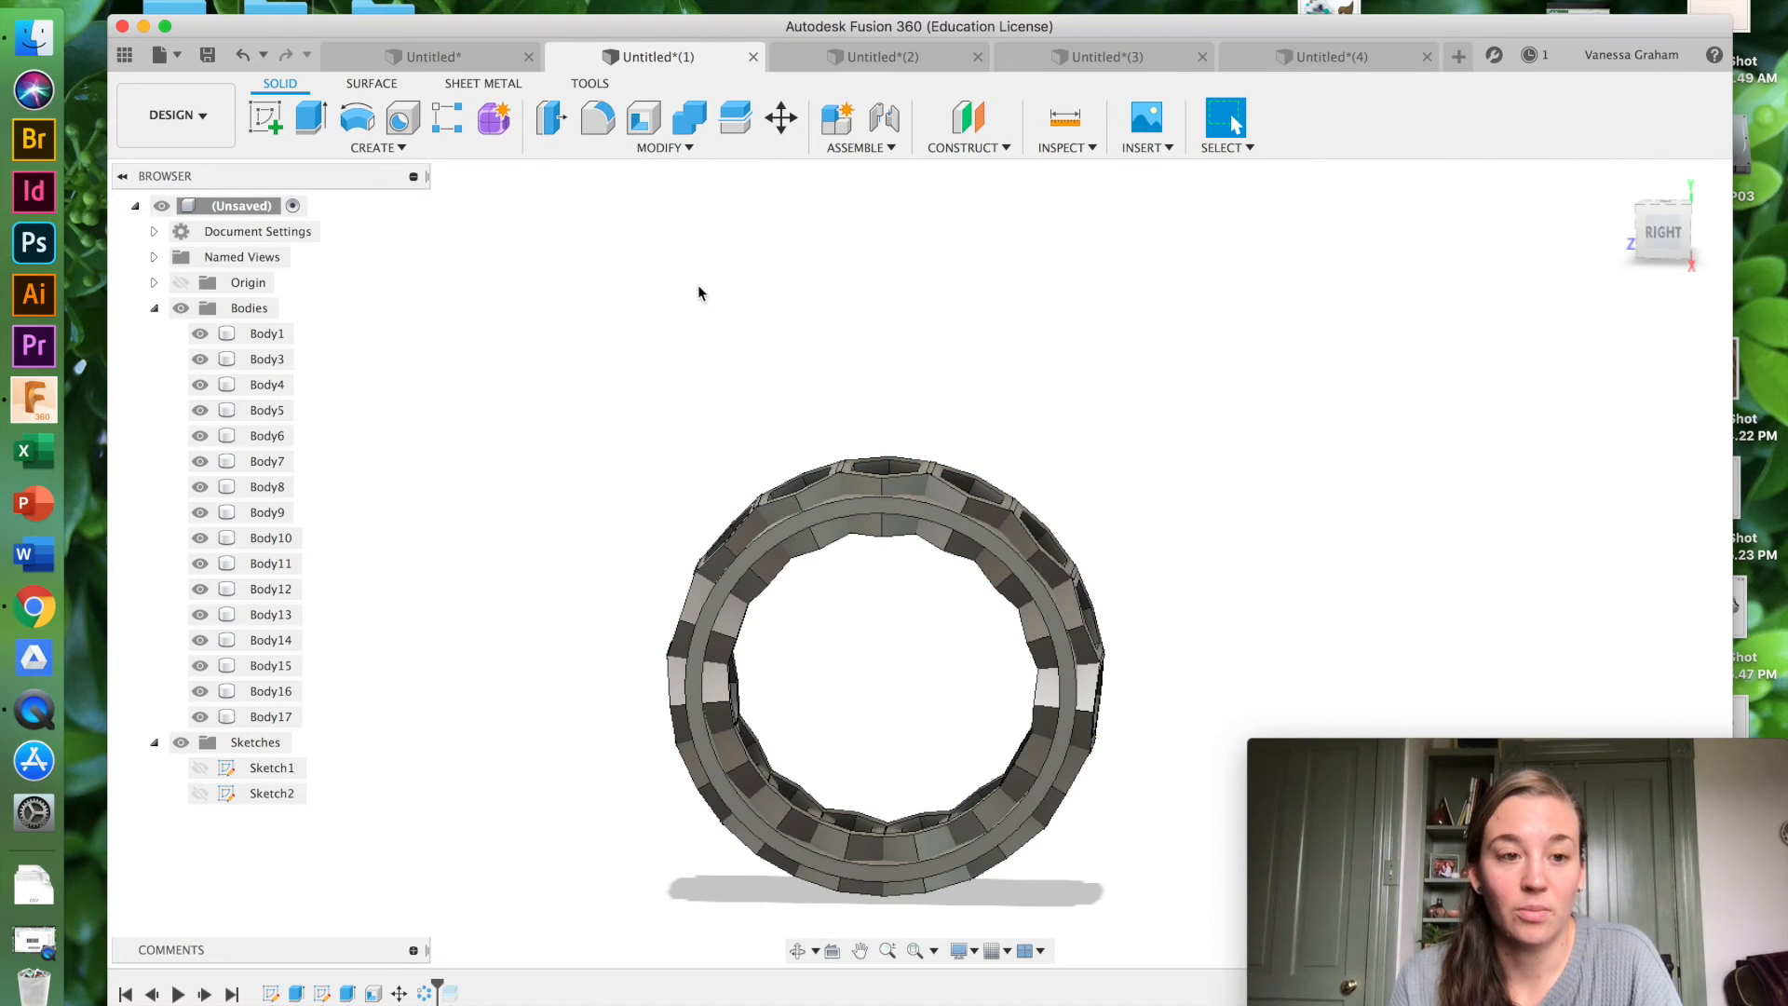
Step: Combine the hexagons Body3 through Body17 into one body with the Join operation, using Body3 as the target and leaving out the band
click(691, 149)
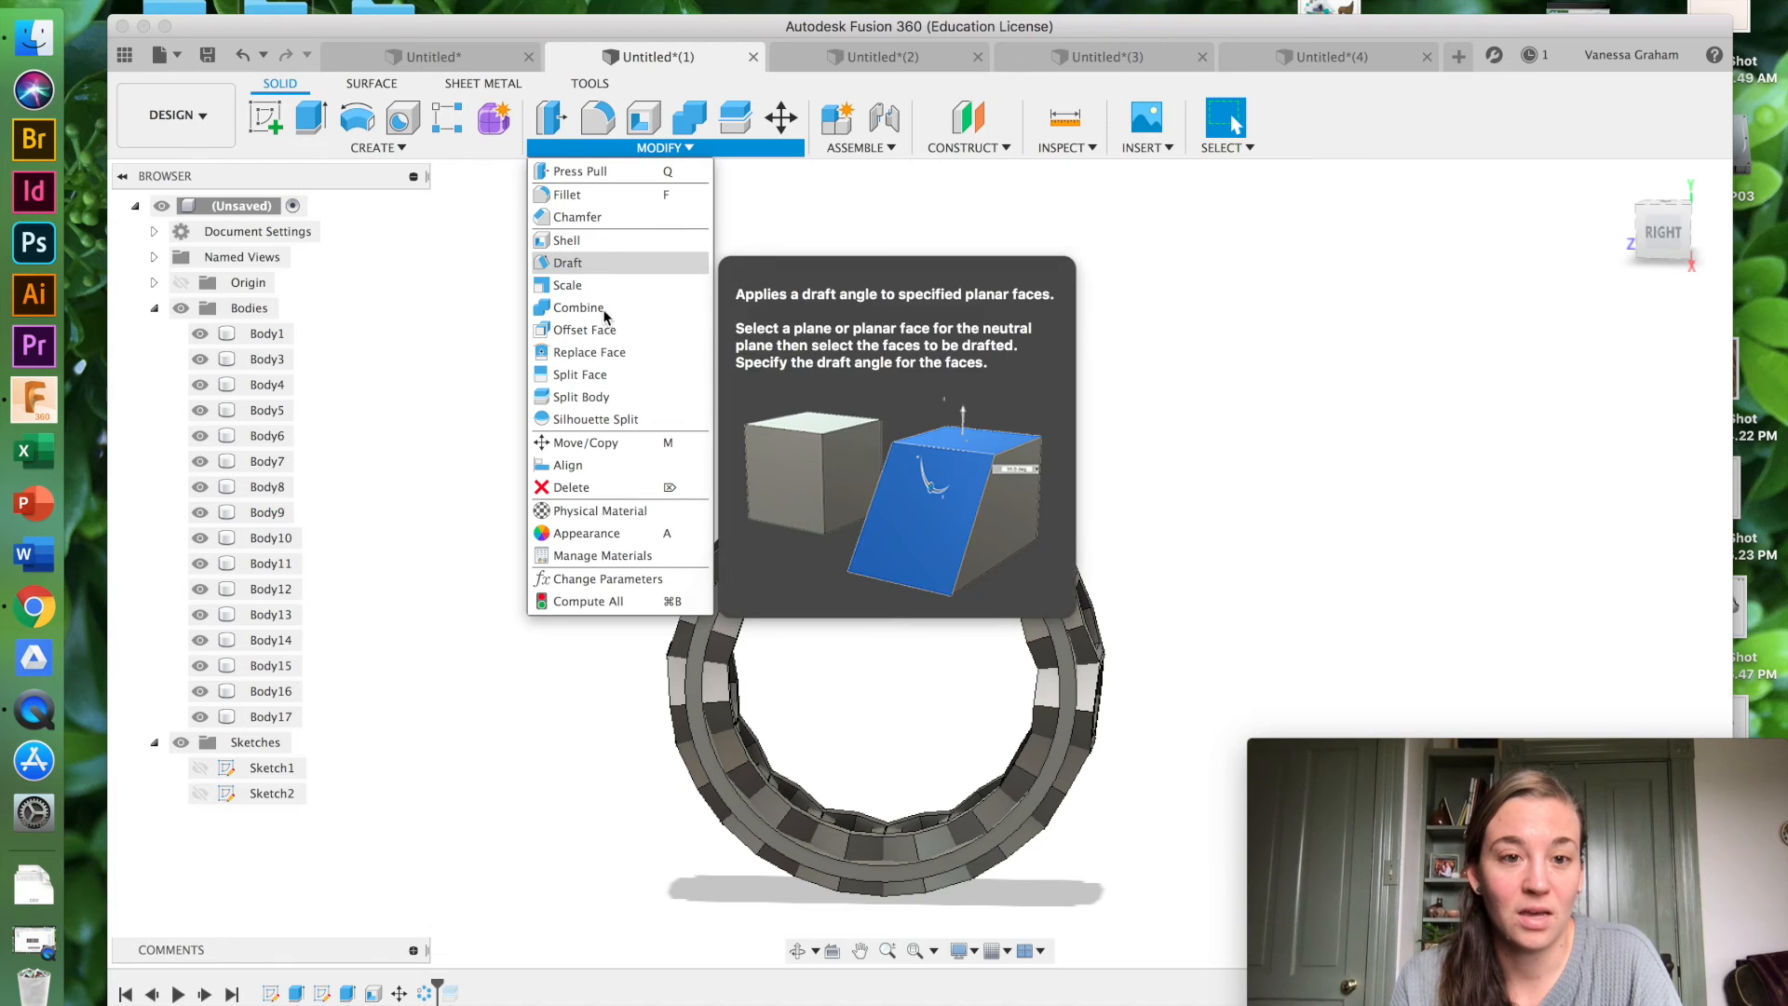
click(578, 307)
click(862, 499)
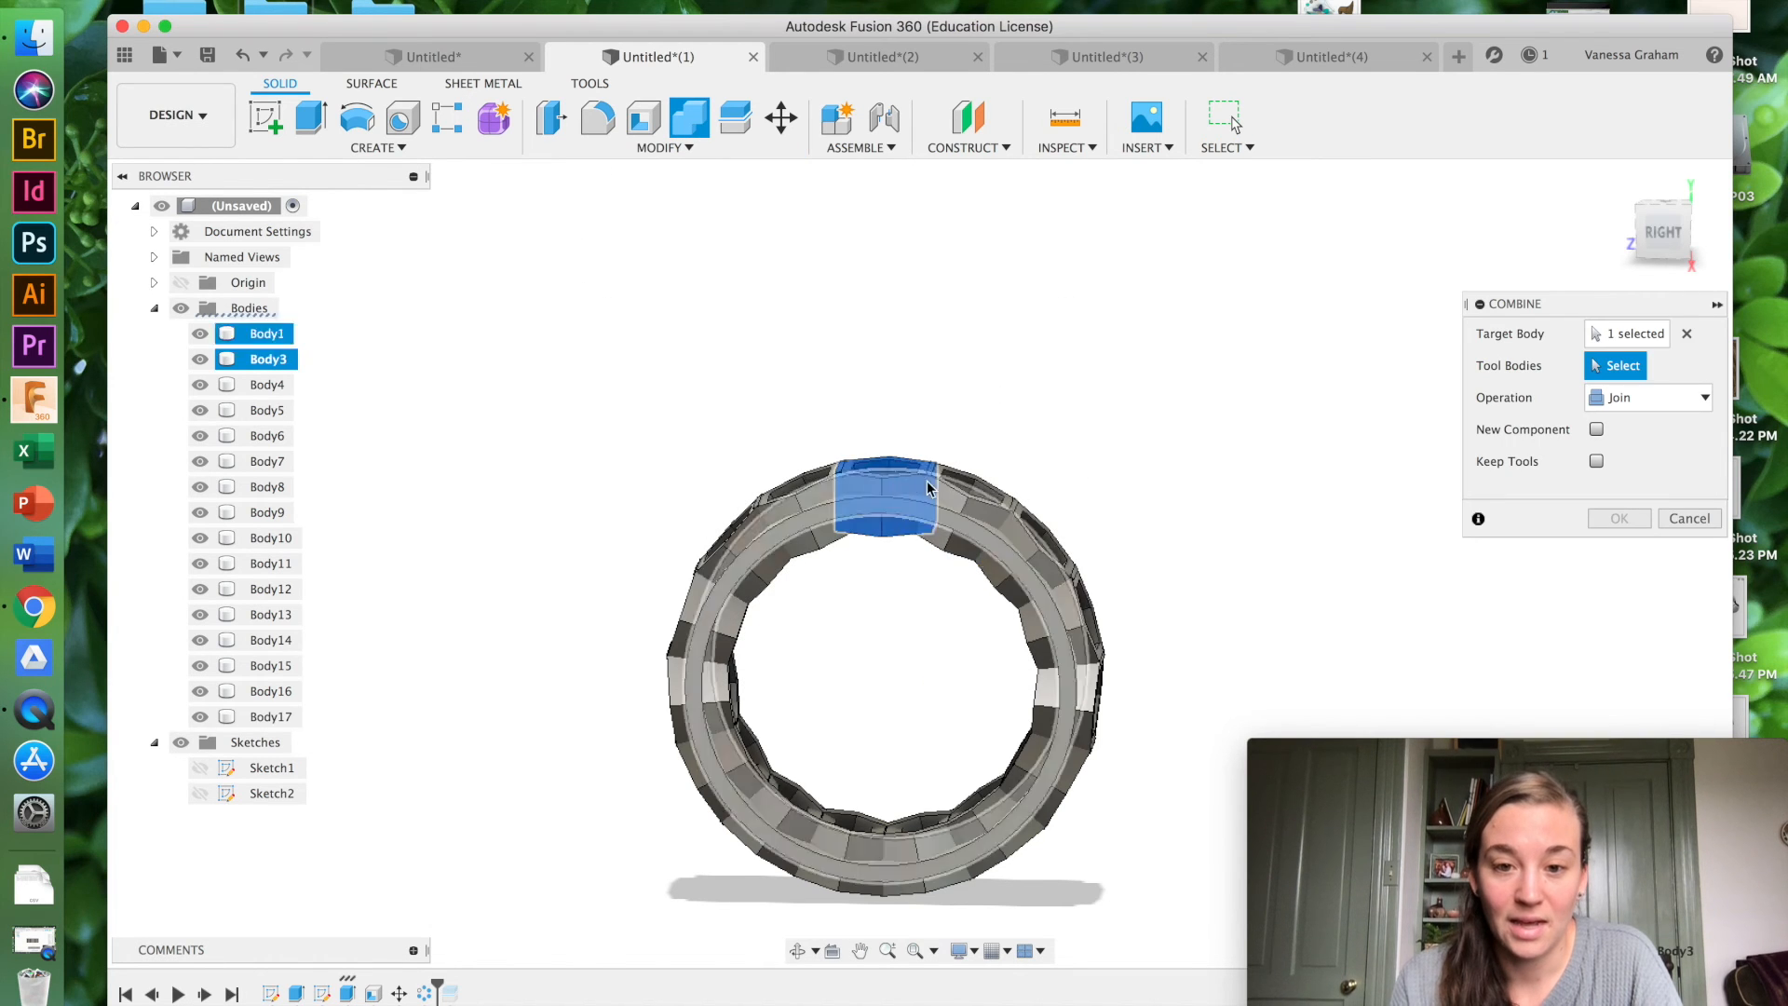
click(979, 495)
click(1030, 540)
click(1077, 611)
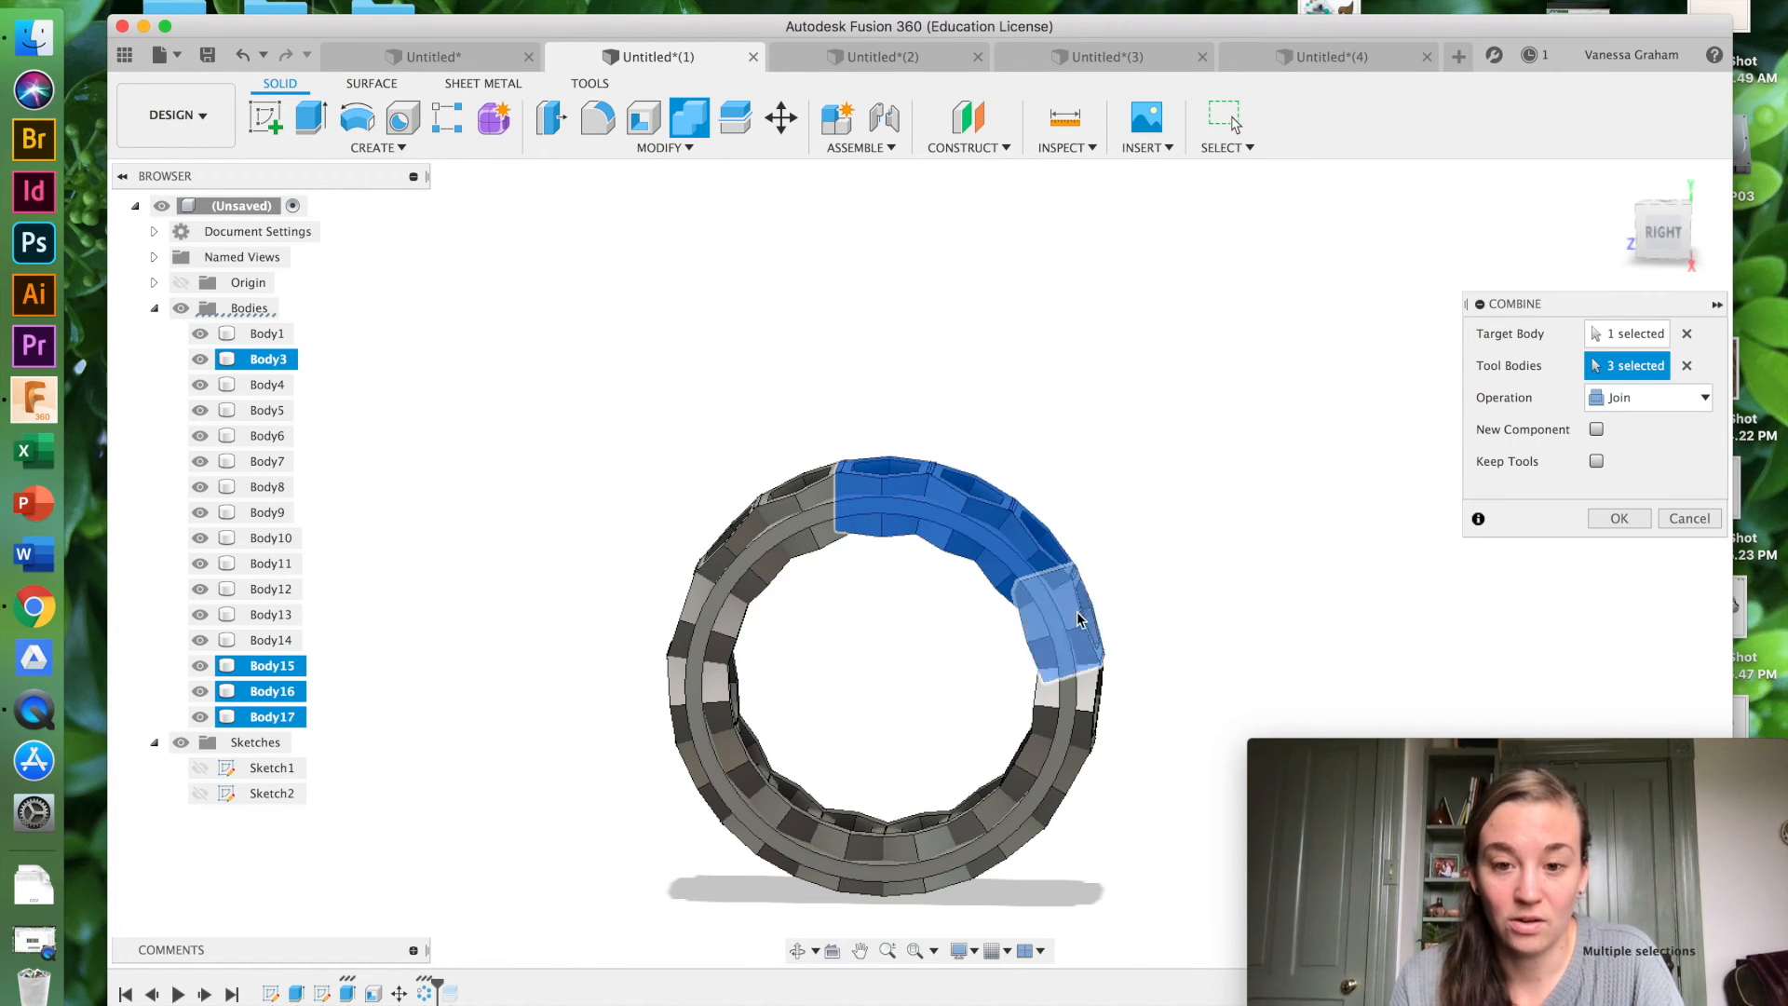
click(1086, 678)
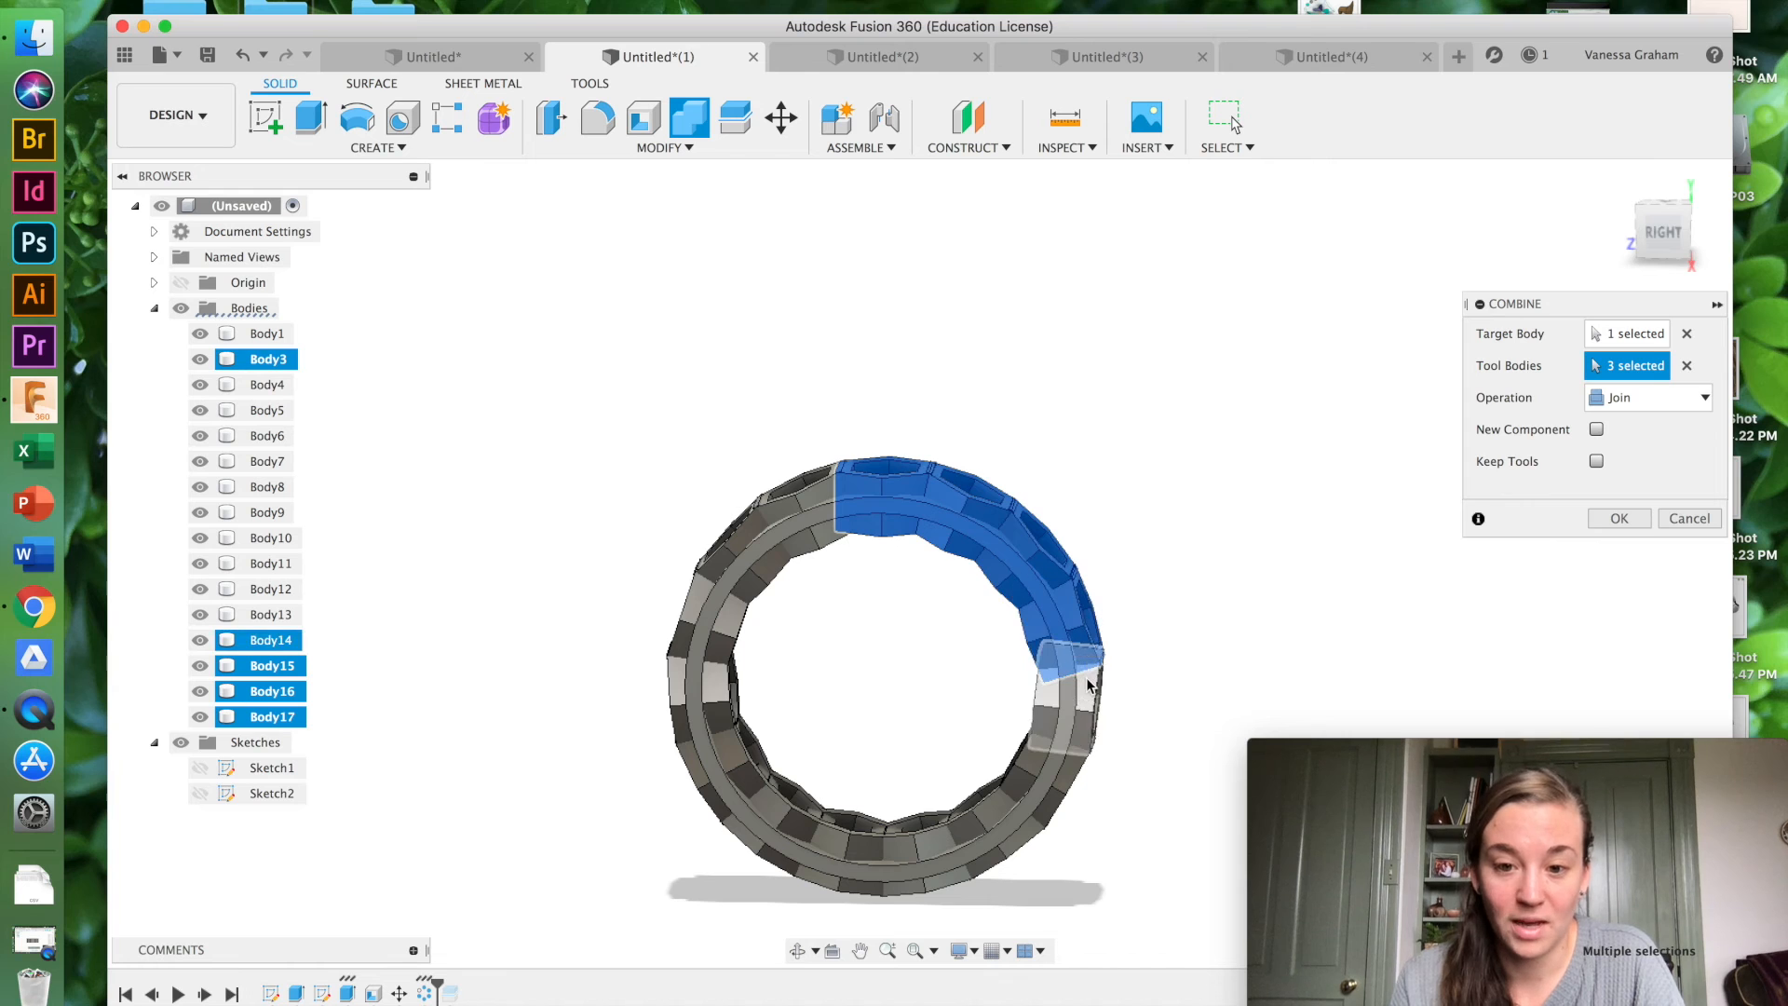
click(271, 387)
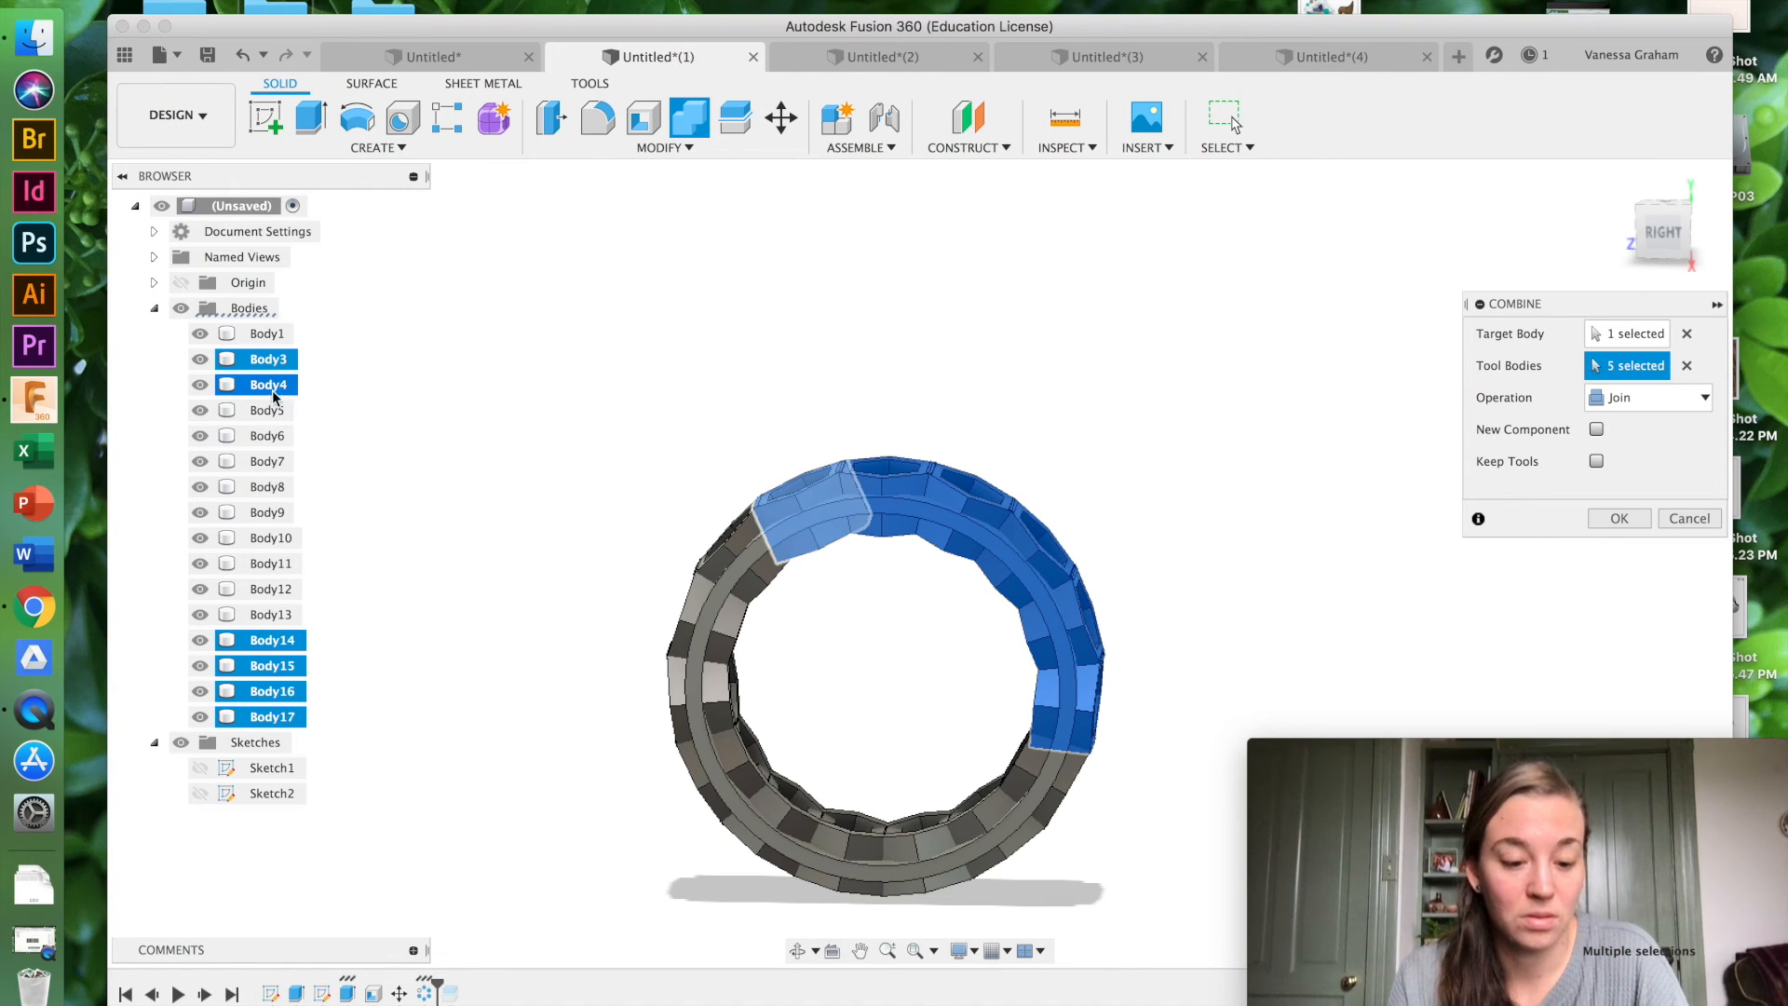
click(284, 616)
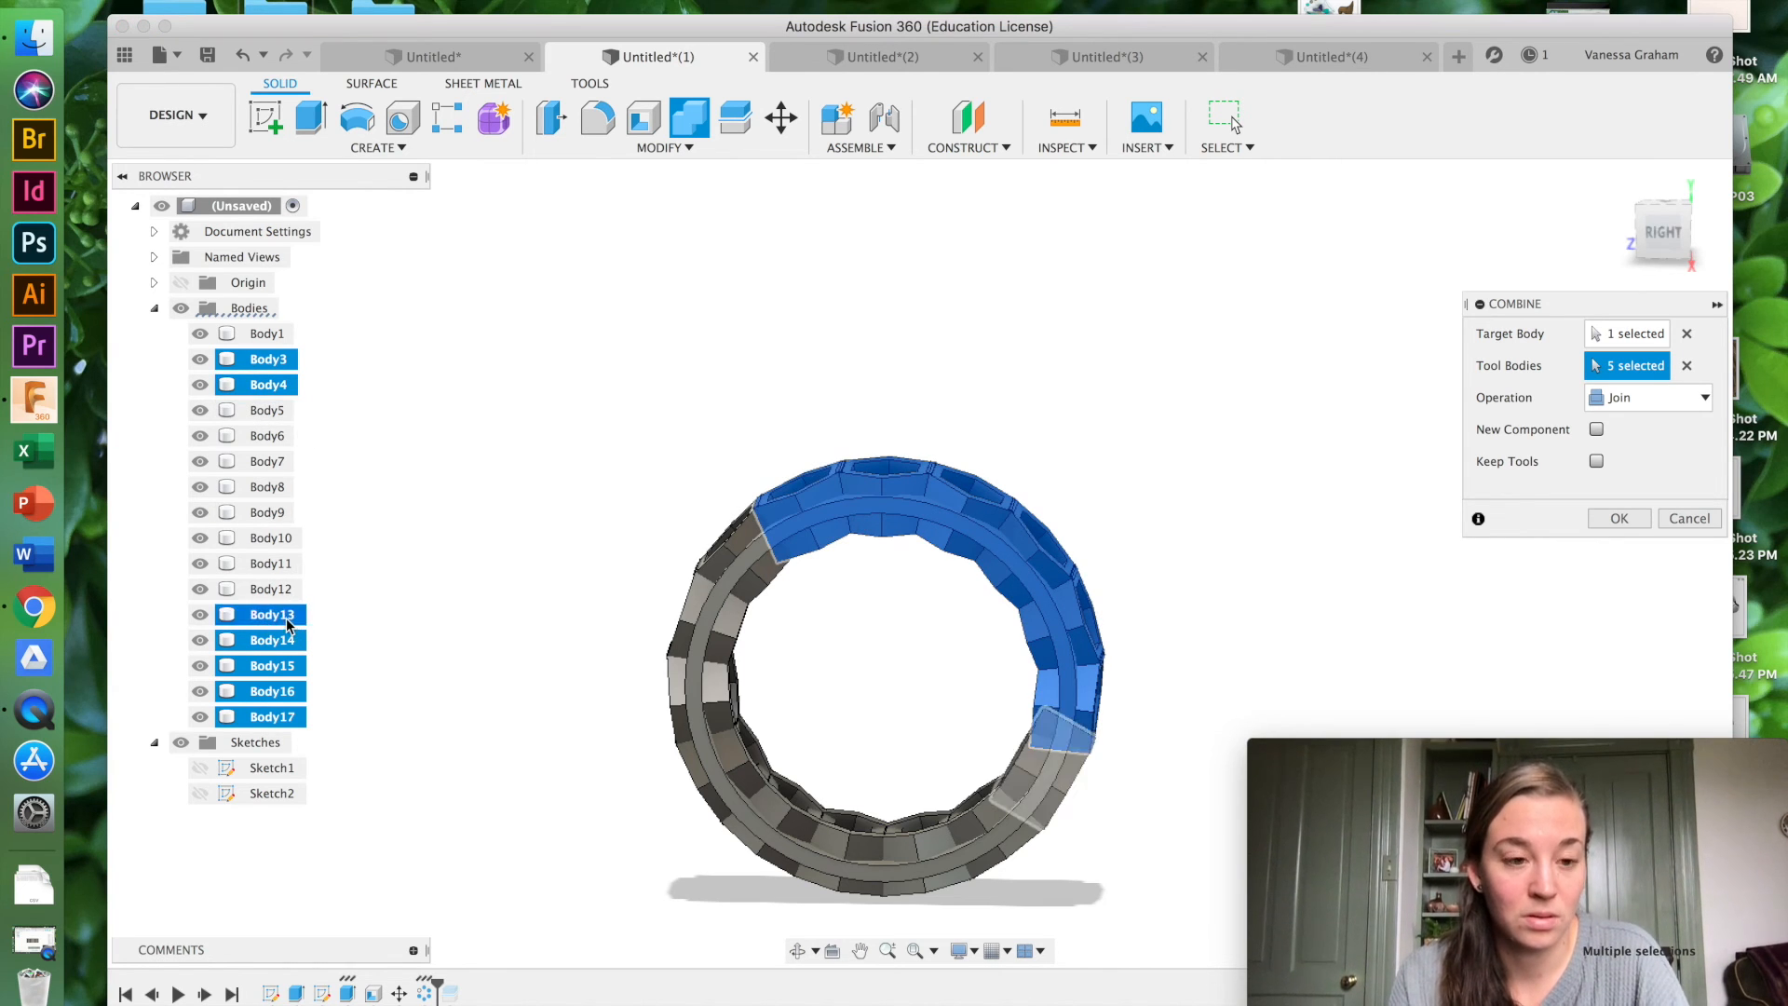
shift+click(279, 411)
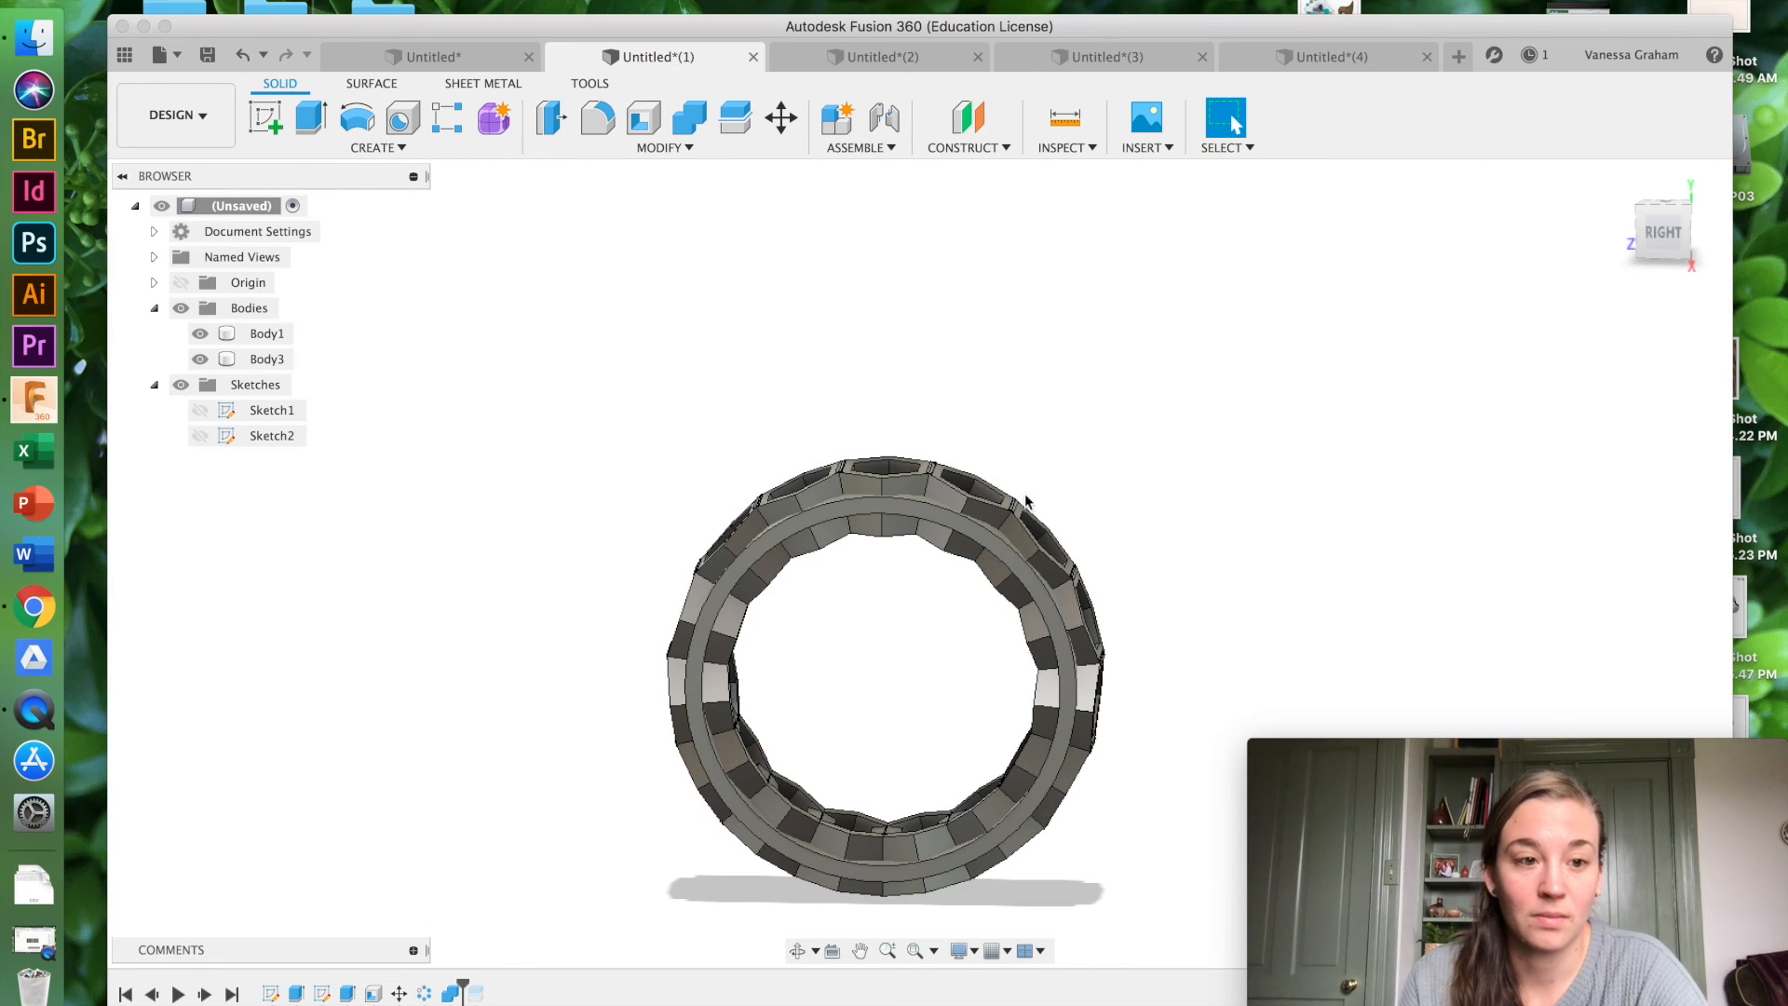
Step: Inspect the joined hexagon ring with the band Body1 hidden and shown again, in side view and from oblique angles
click(913, 481)
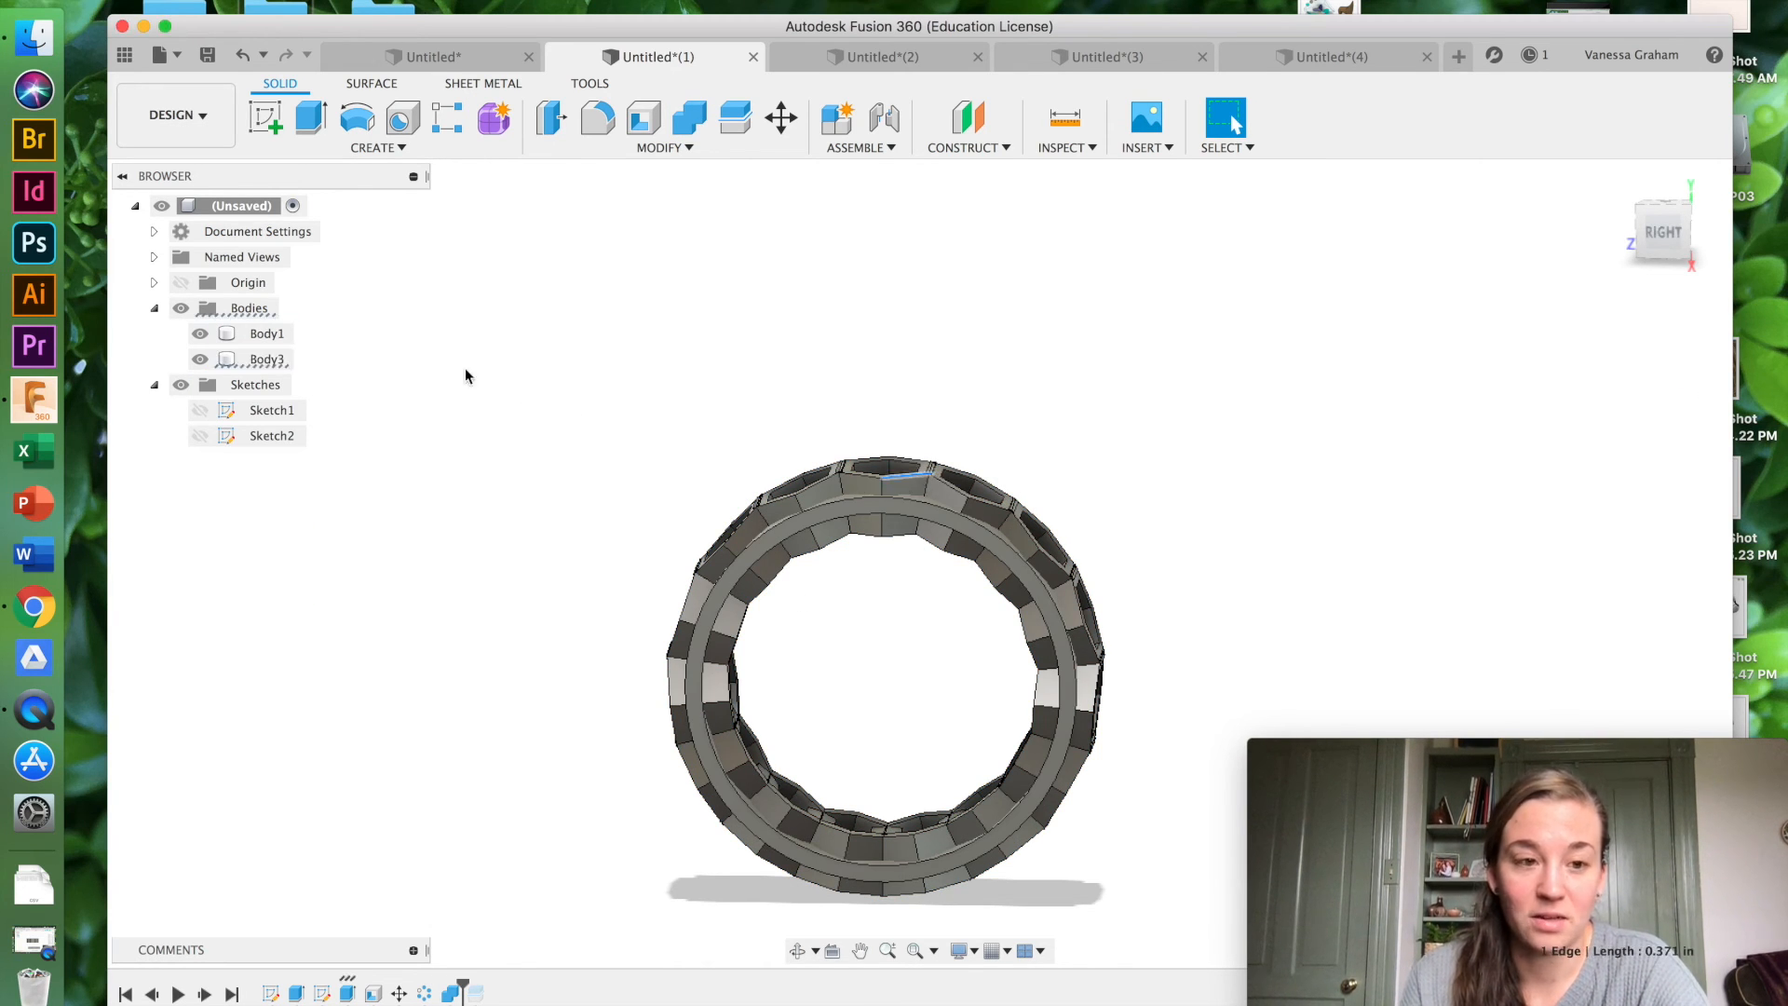
double_click(281, 335)
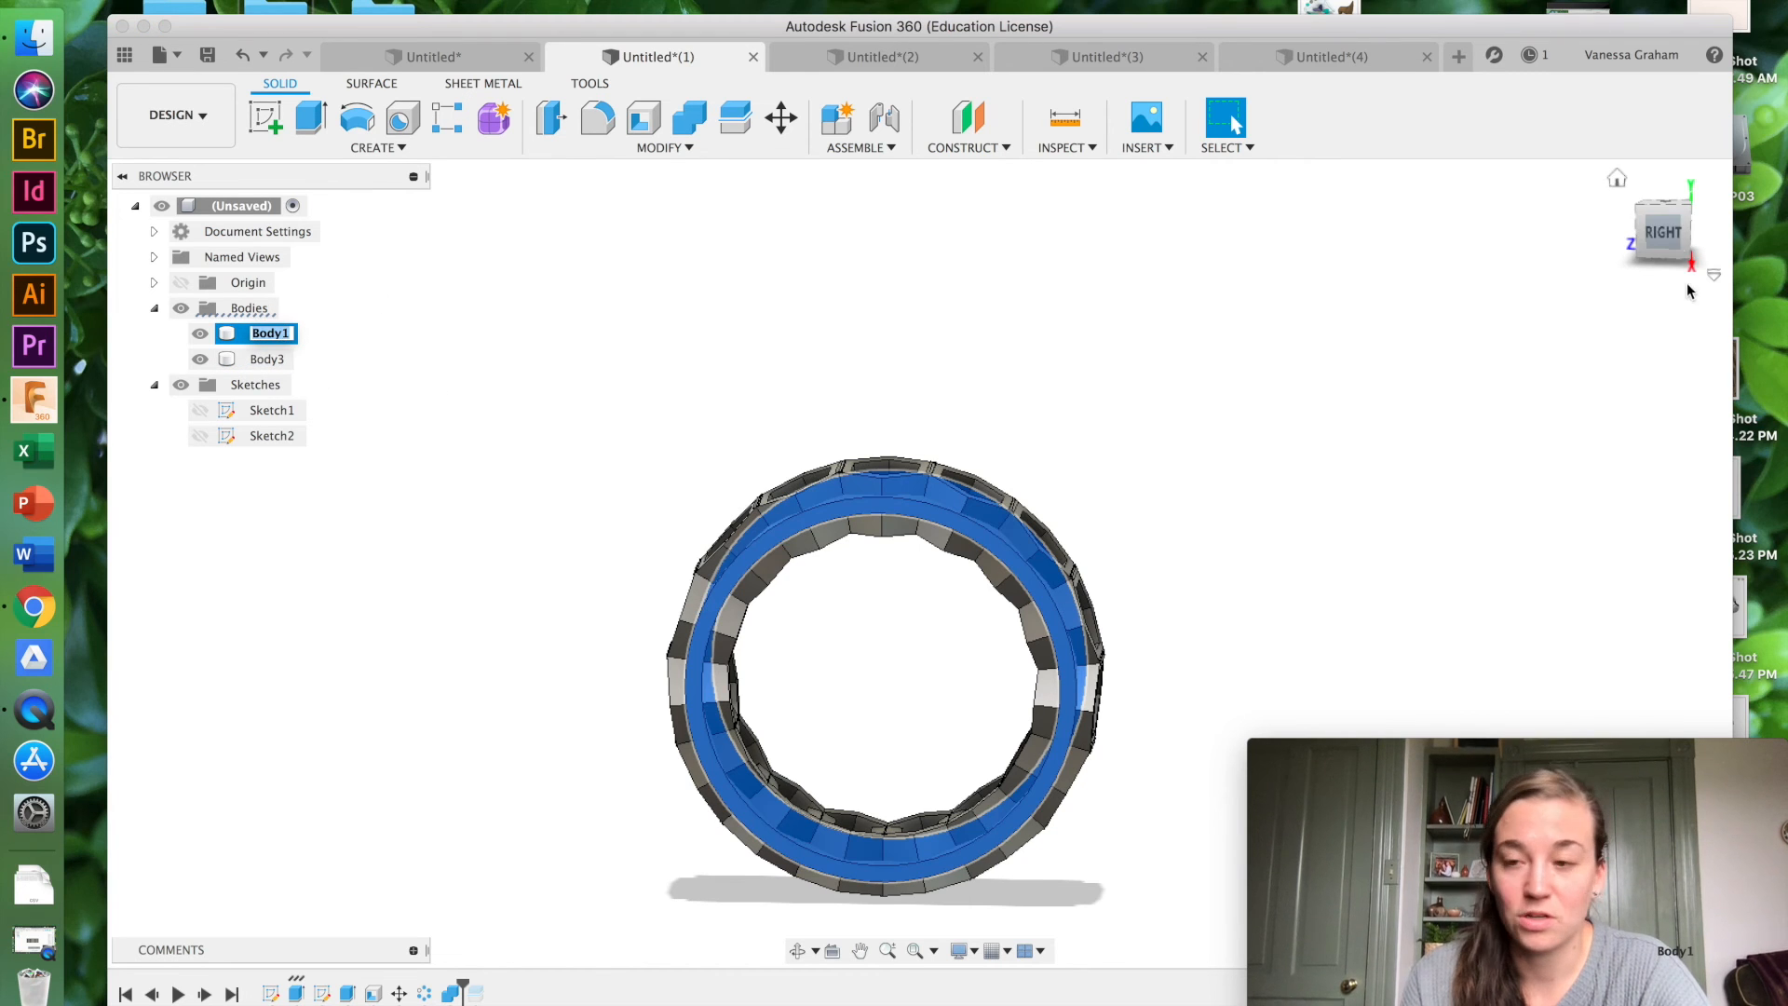
click(1664, 234)
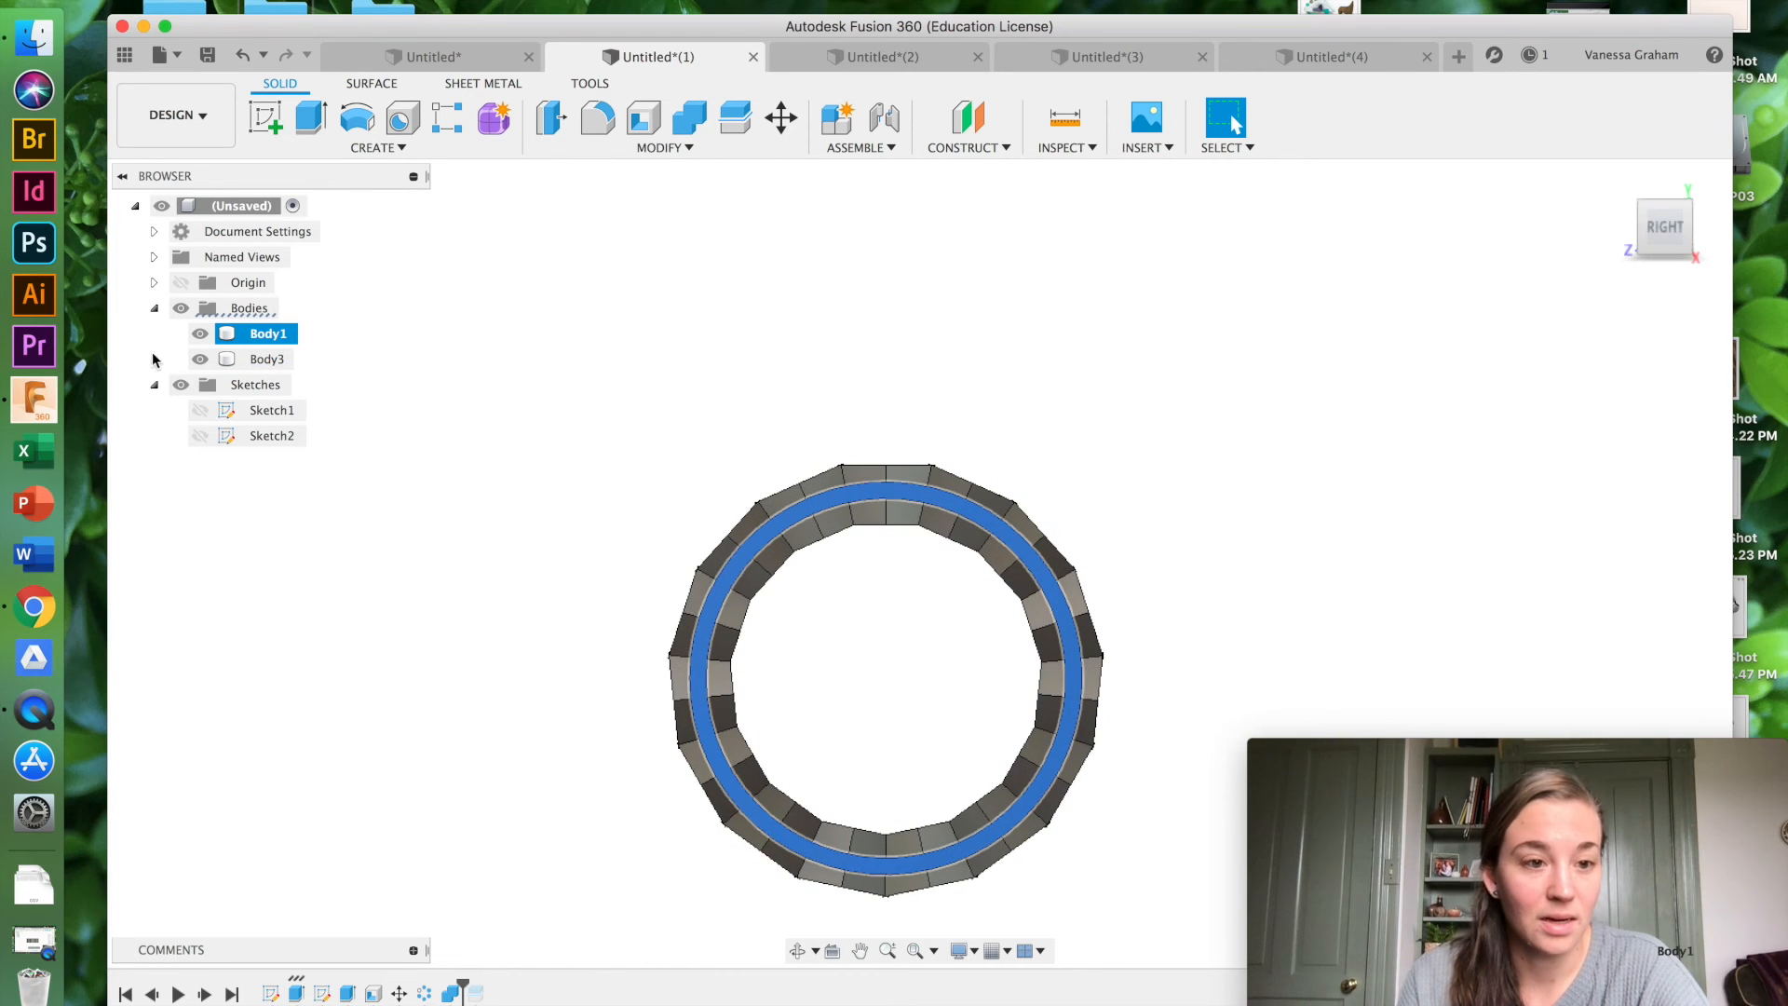
click(197, 338)
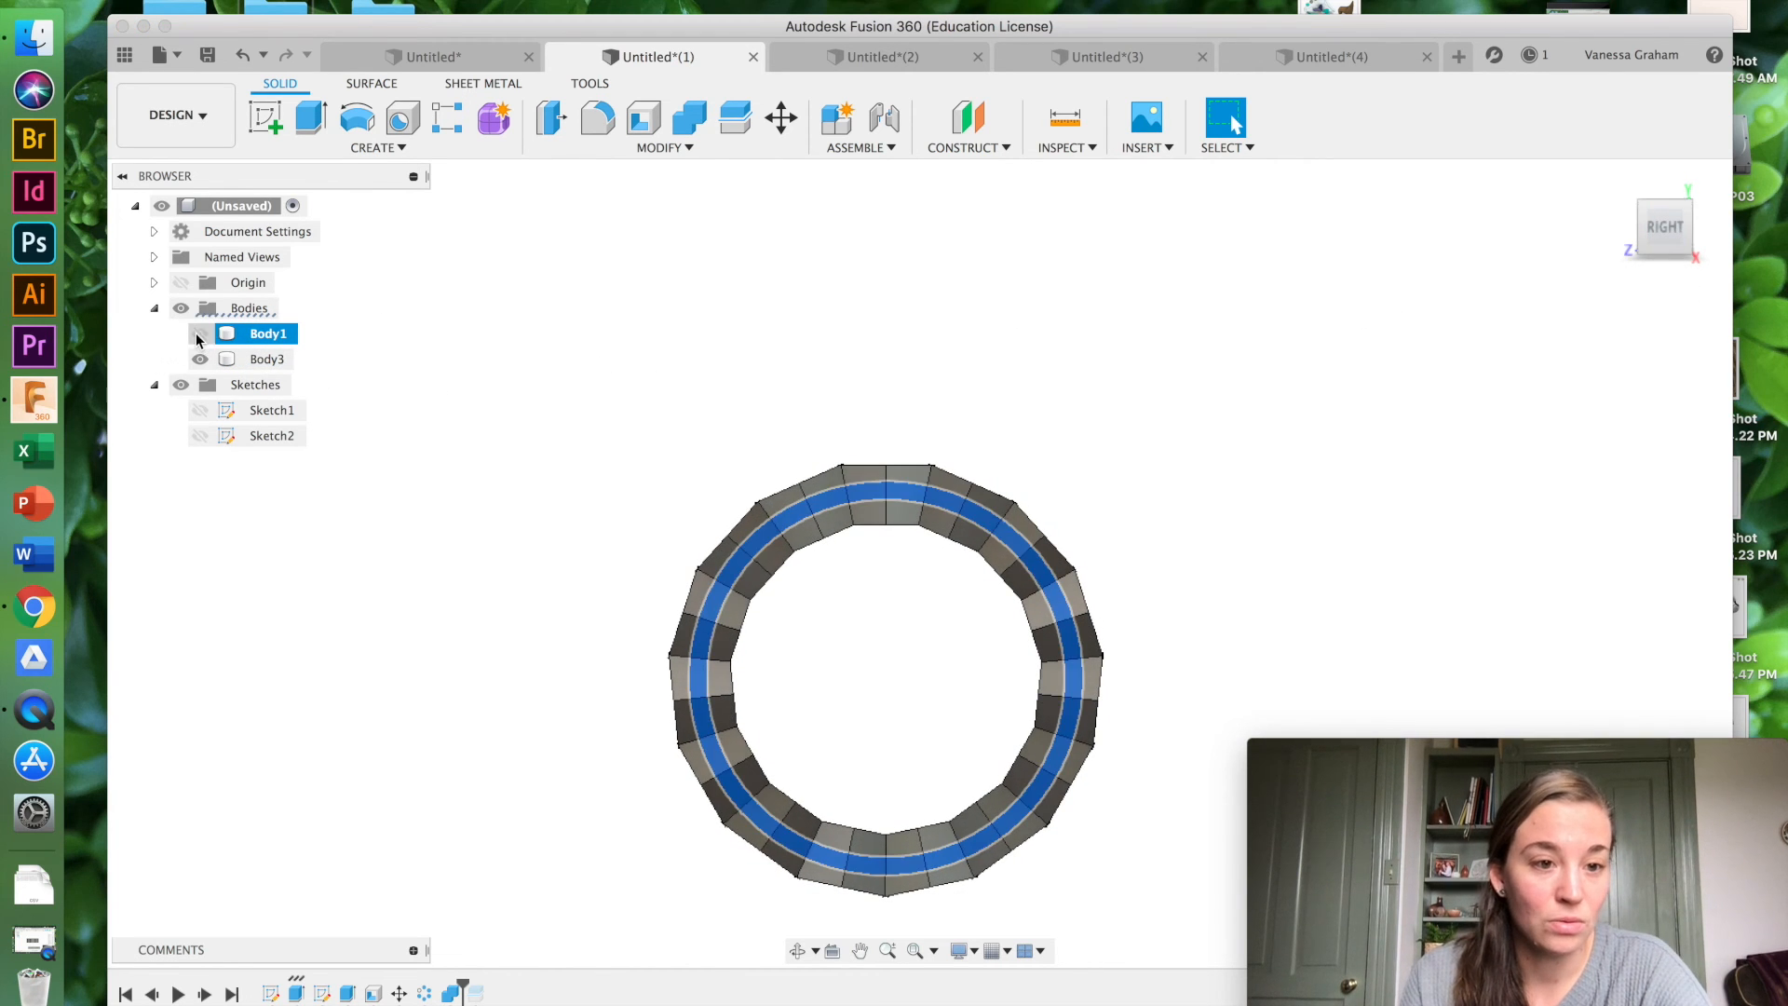
click(714, 453)
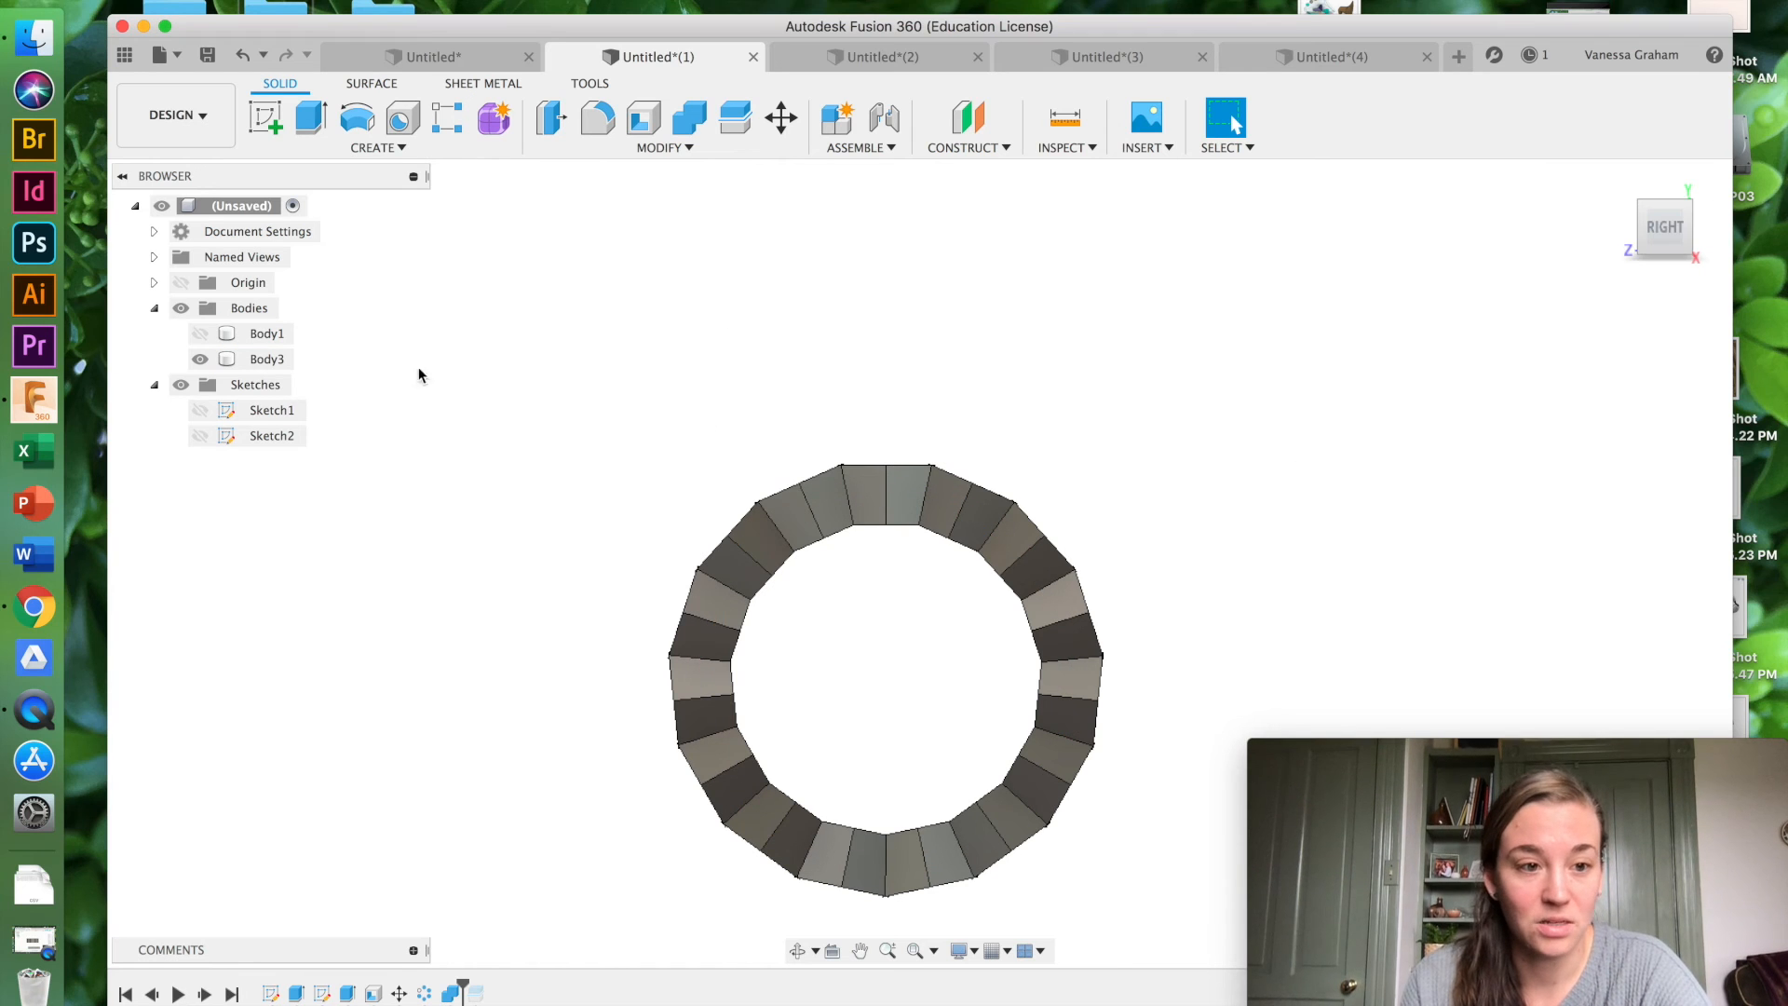
click(199, 333)
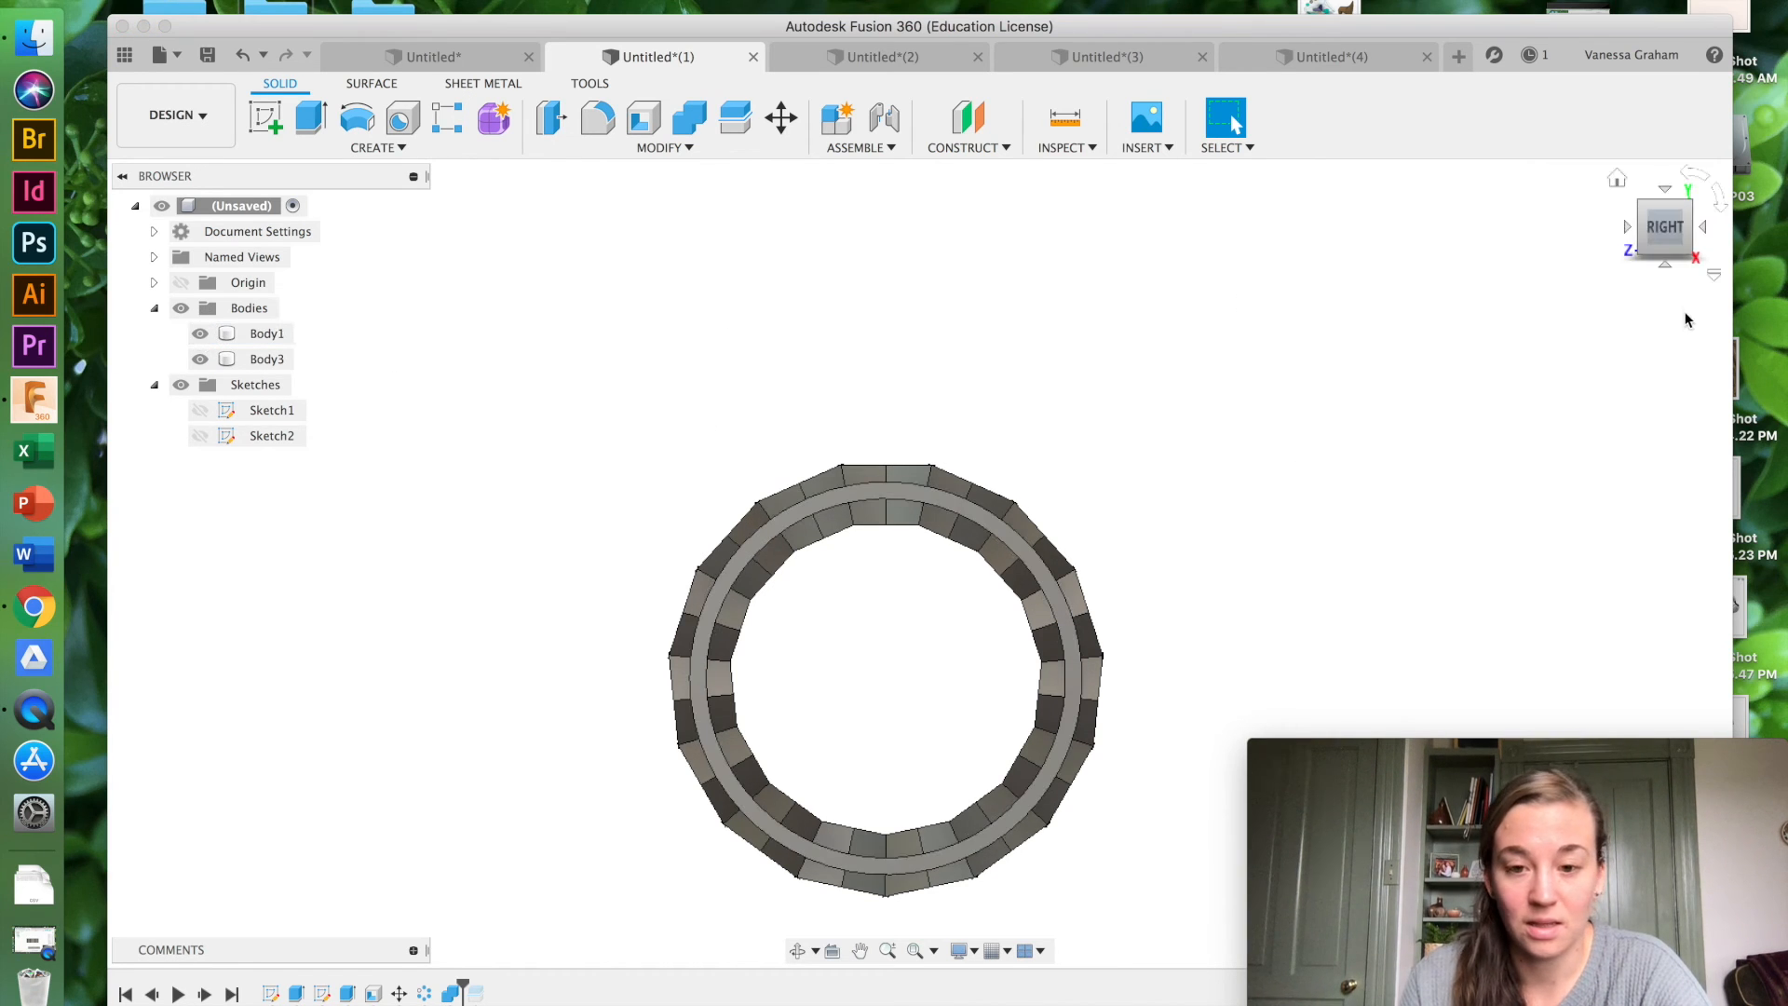
drag(1660, 227, 1607, 244)
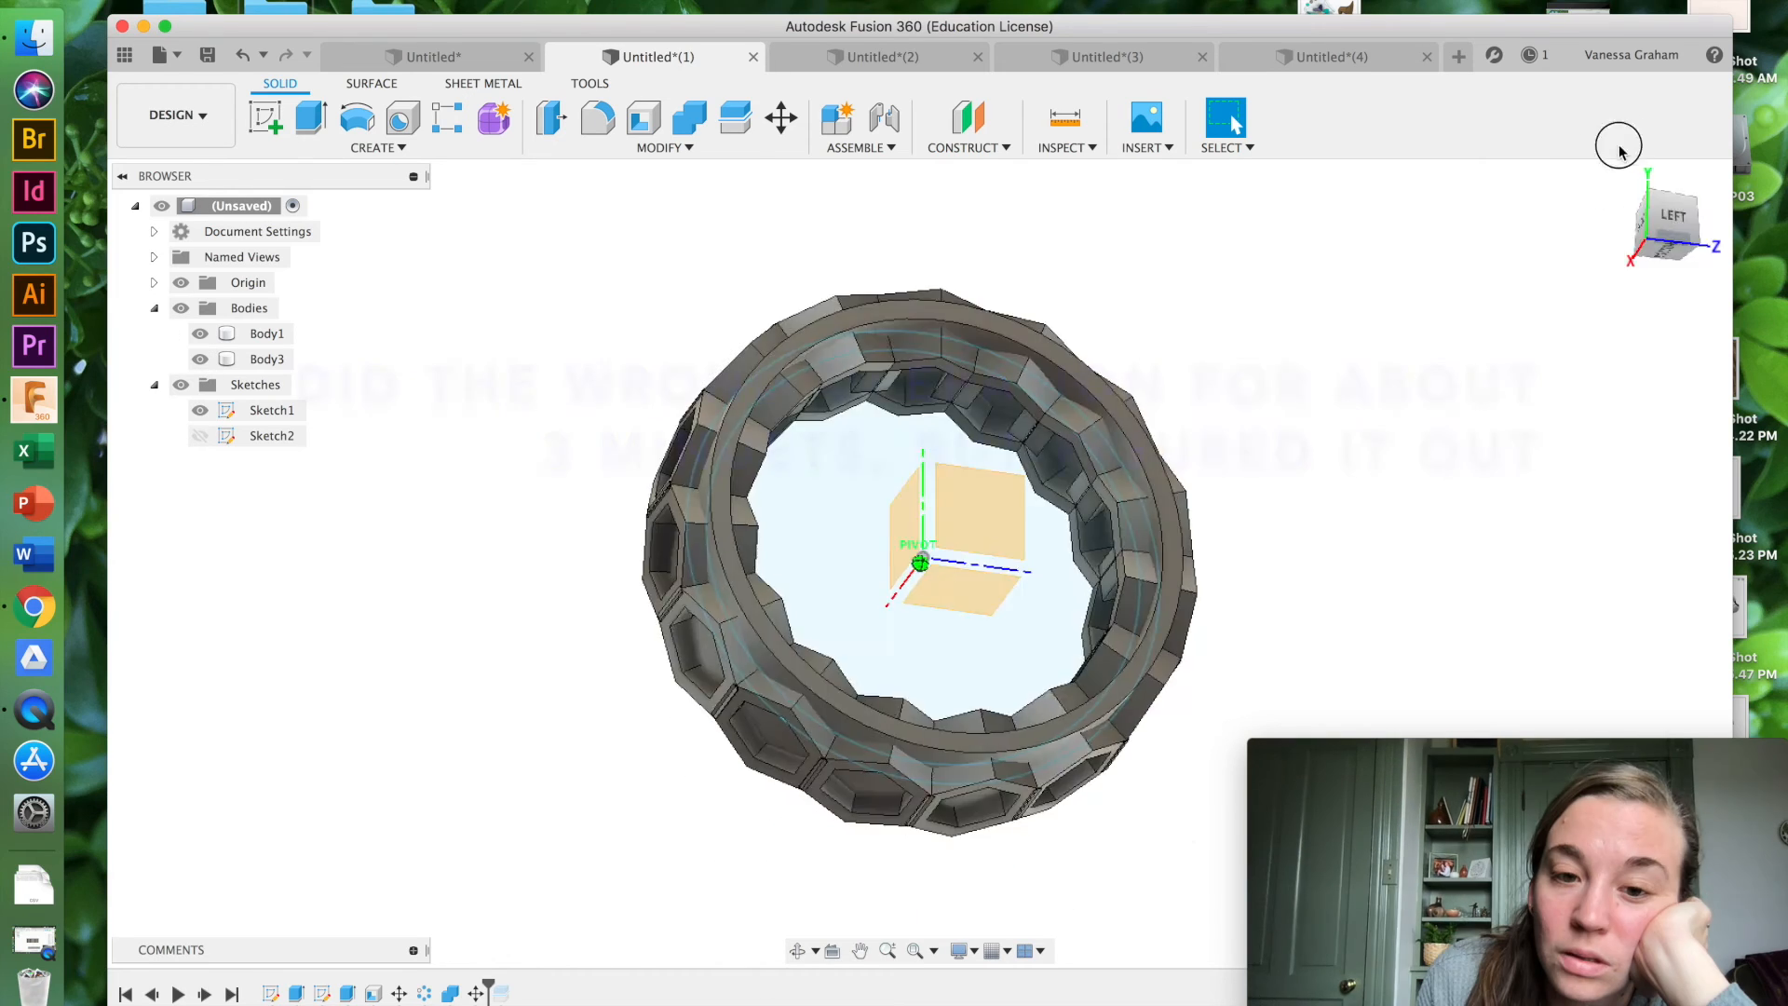
shift+middle_drag(1617, 148, 1528, 247)
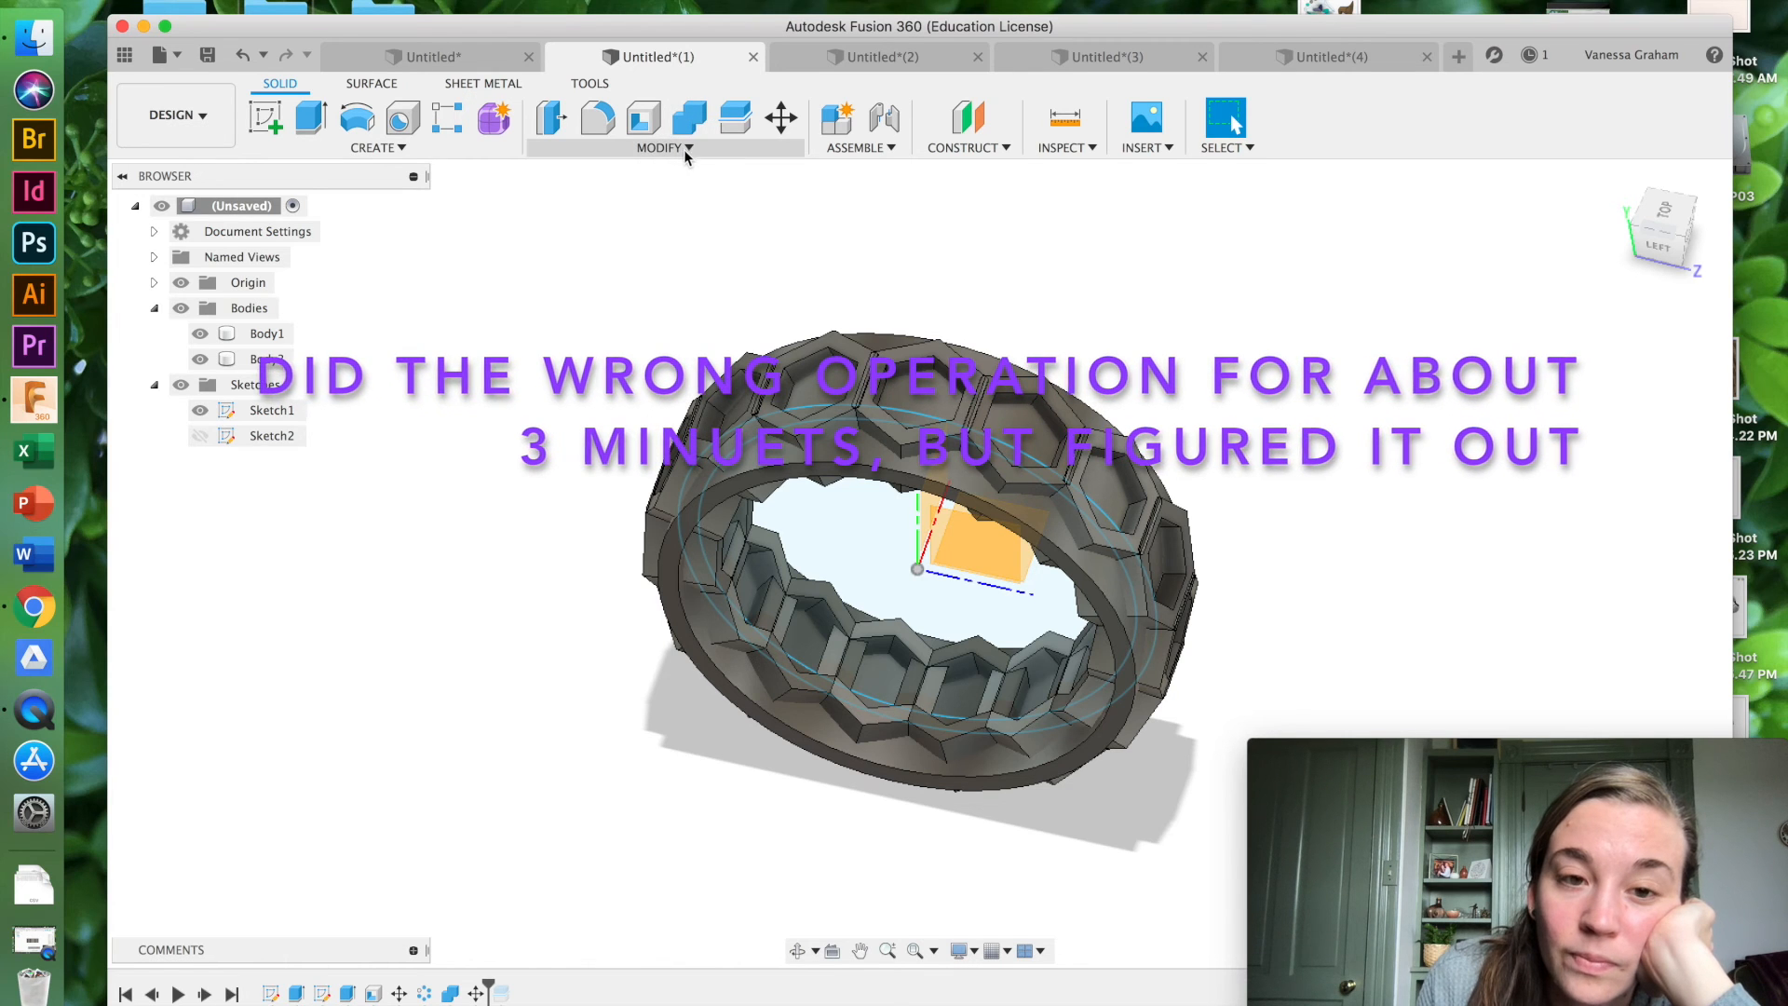
Step: Hide the band Body1 and split the joined hexagon ring Body3 with Sketch1's inner circle as the splitting tool, keeping the tool extended
click(683, 147)
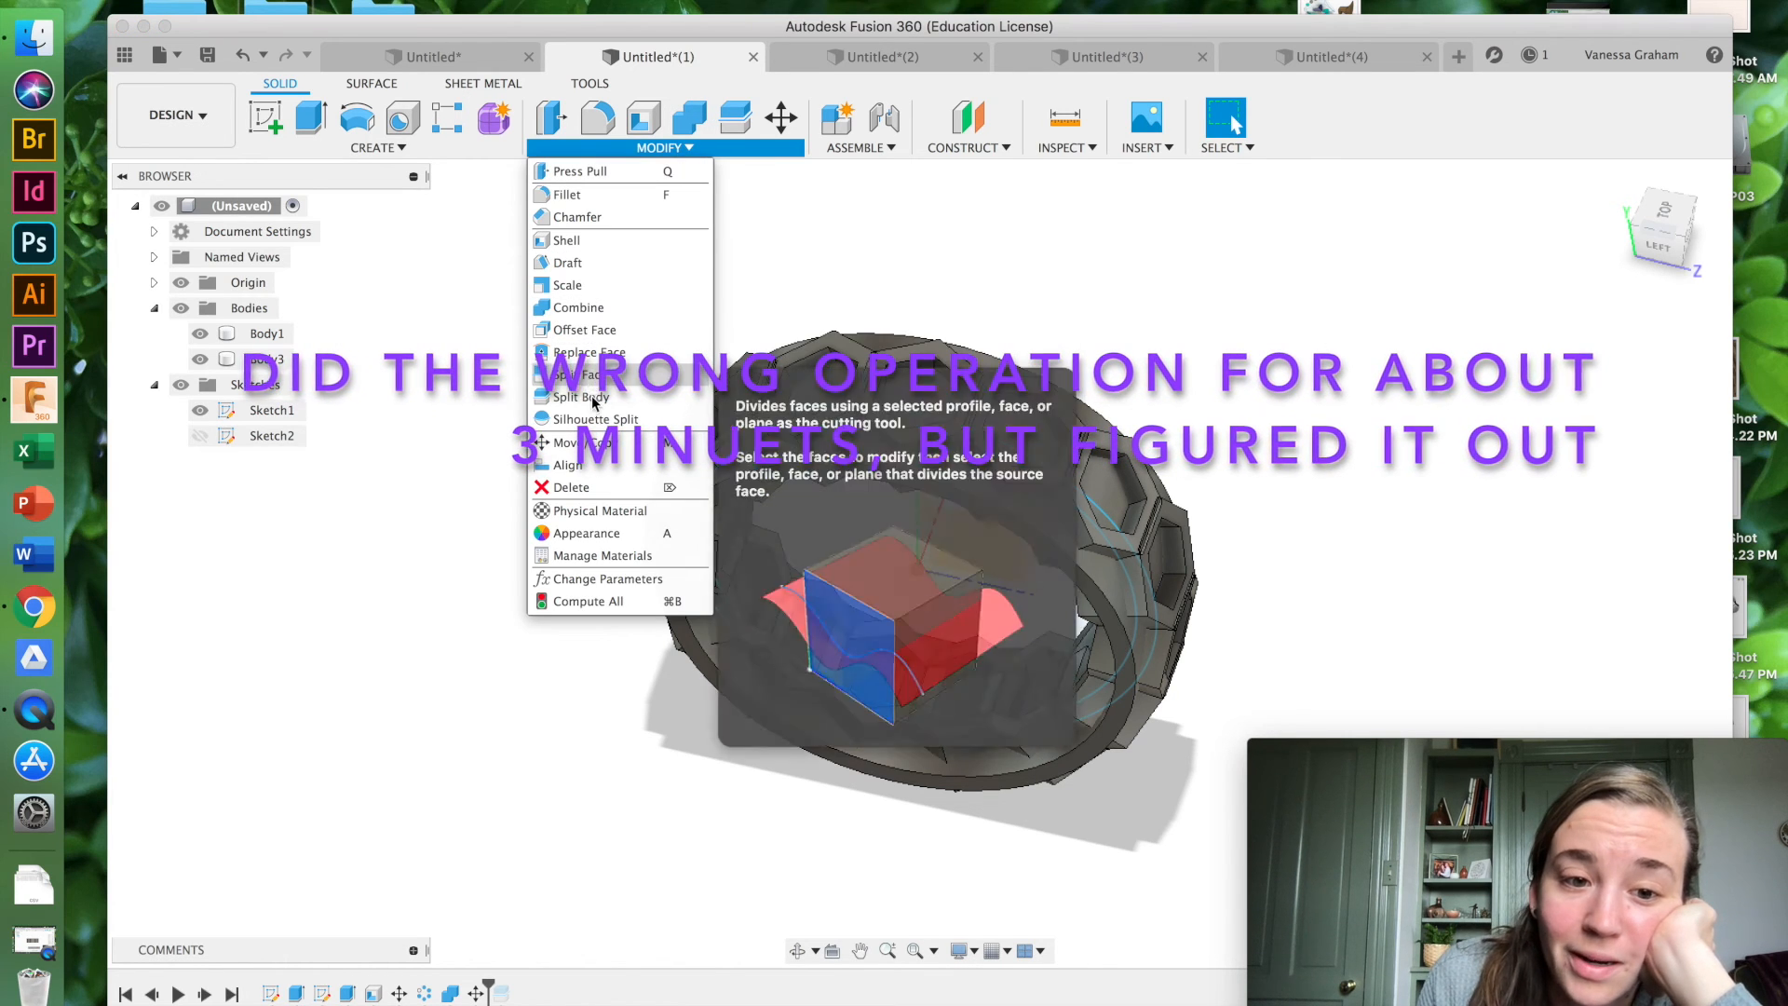
click(590, 398)
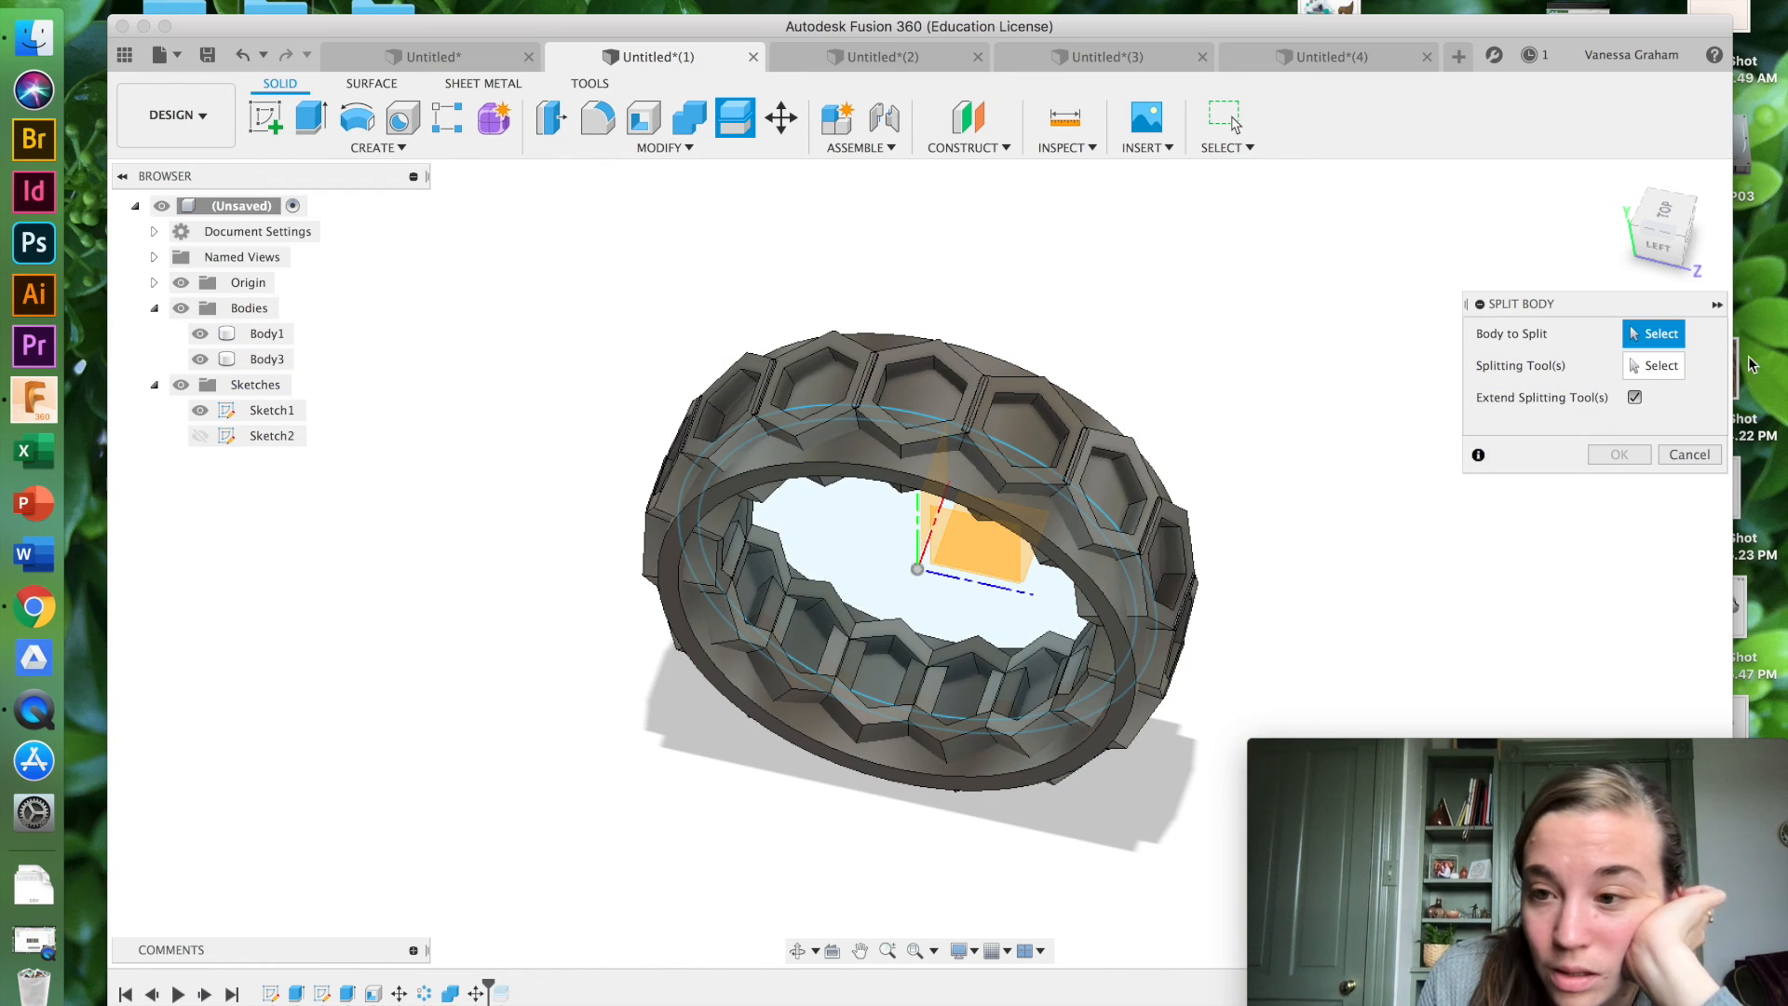
click(1684, 244)
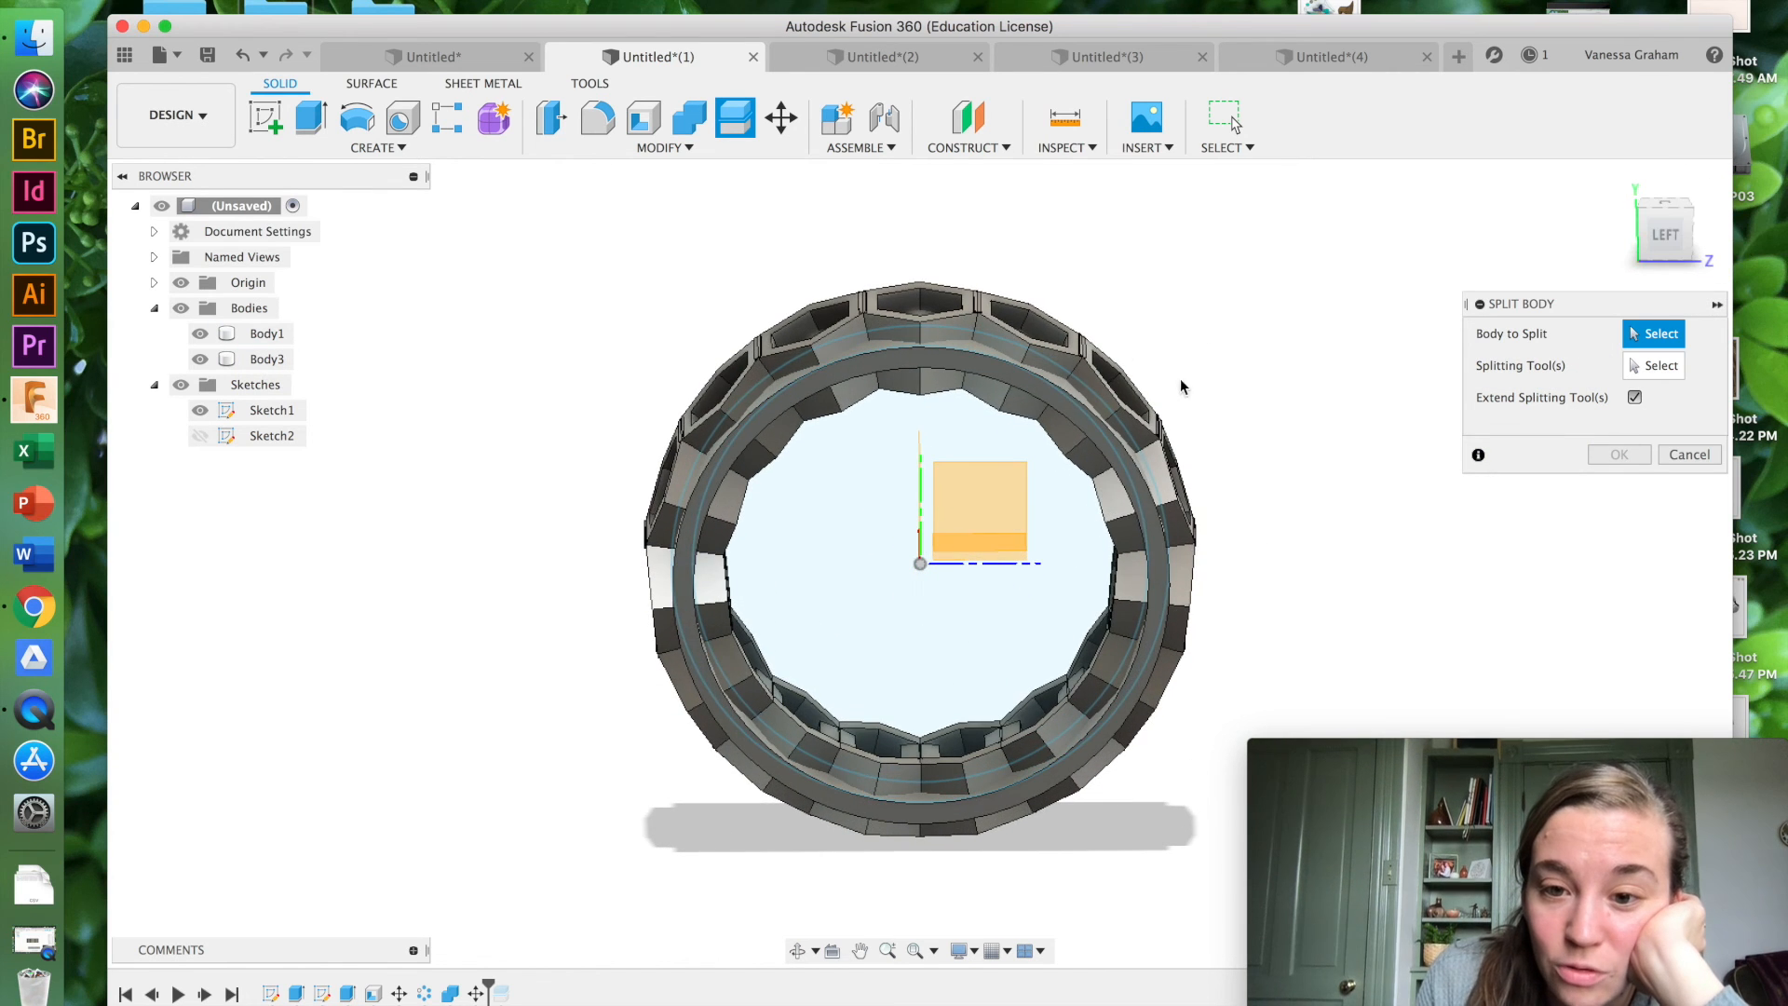
click(199, 334)
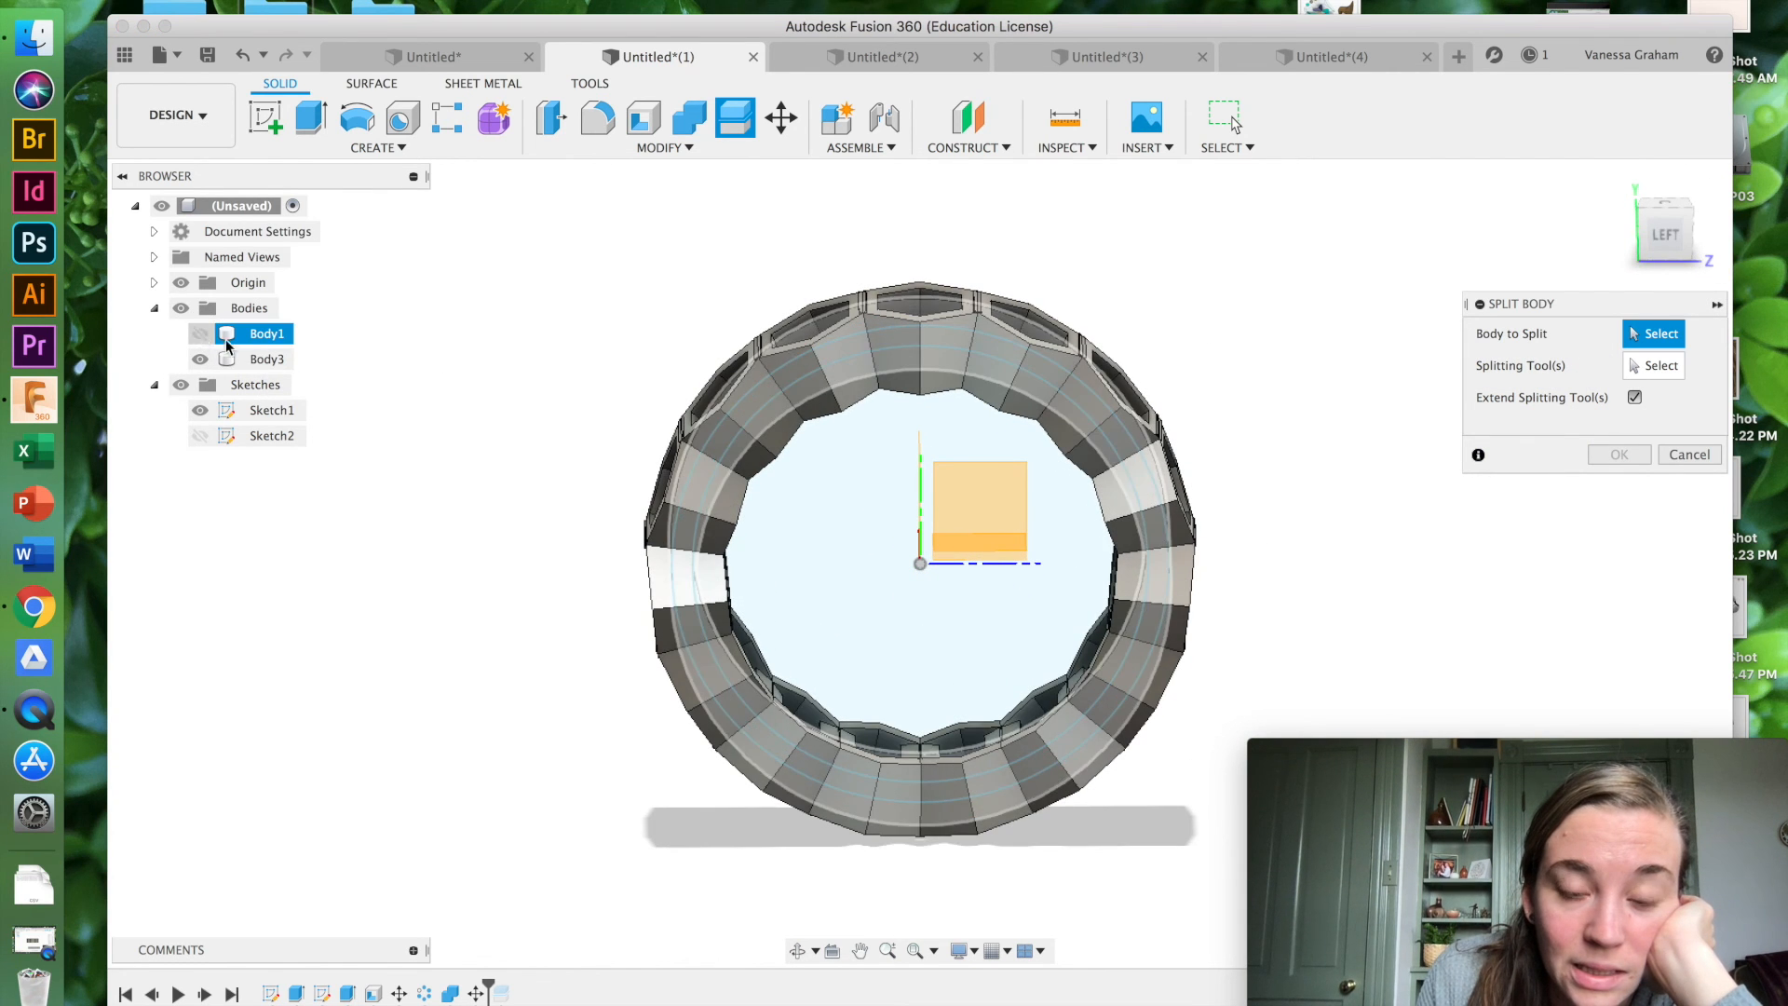
click(1065, 366)
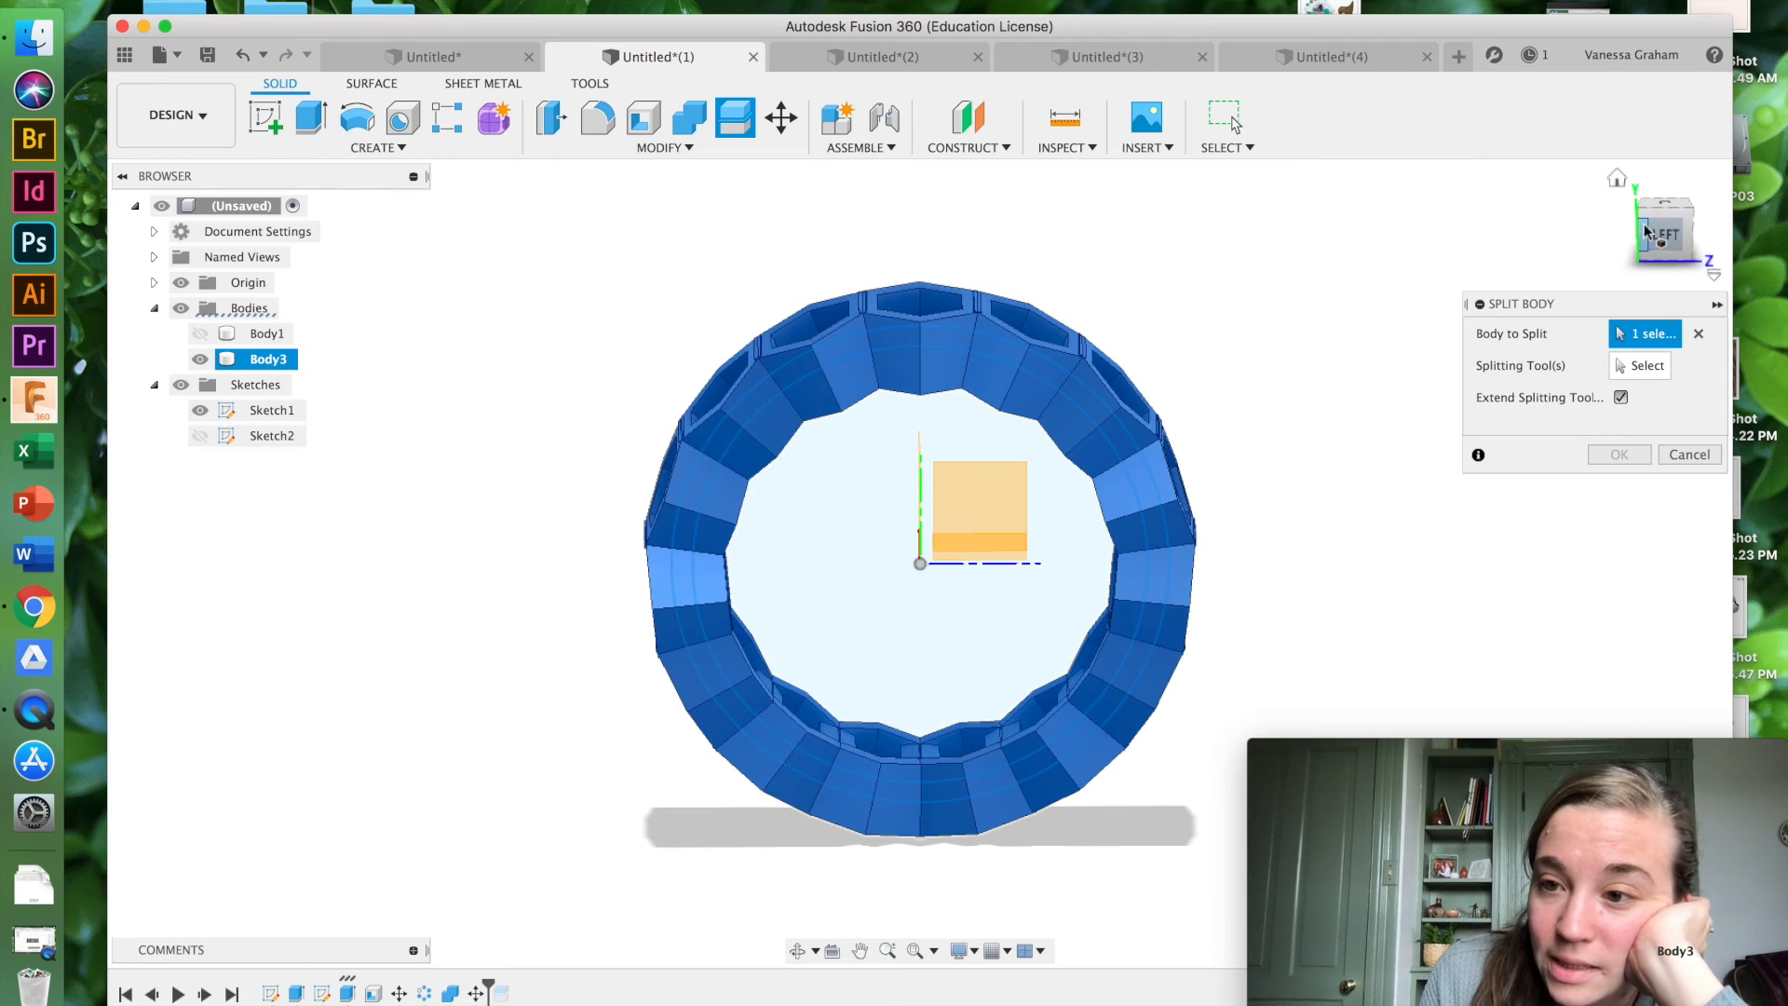
click(1653, 247)
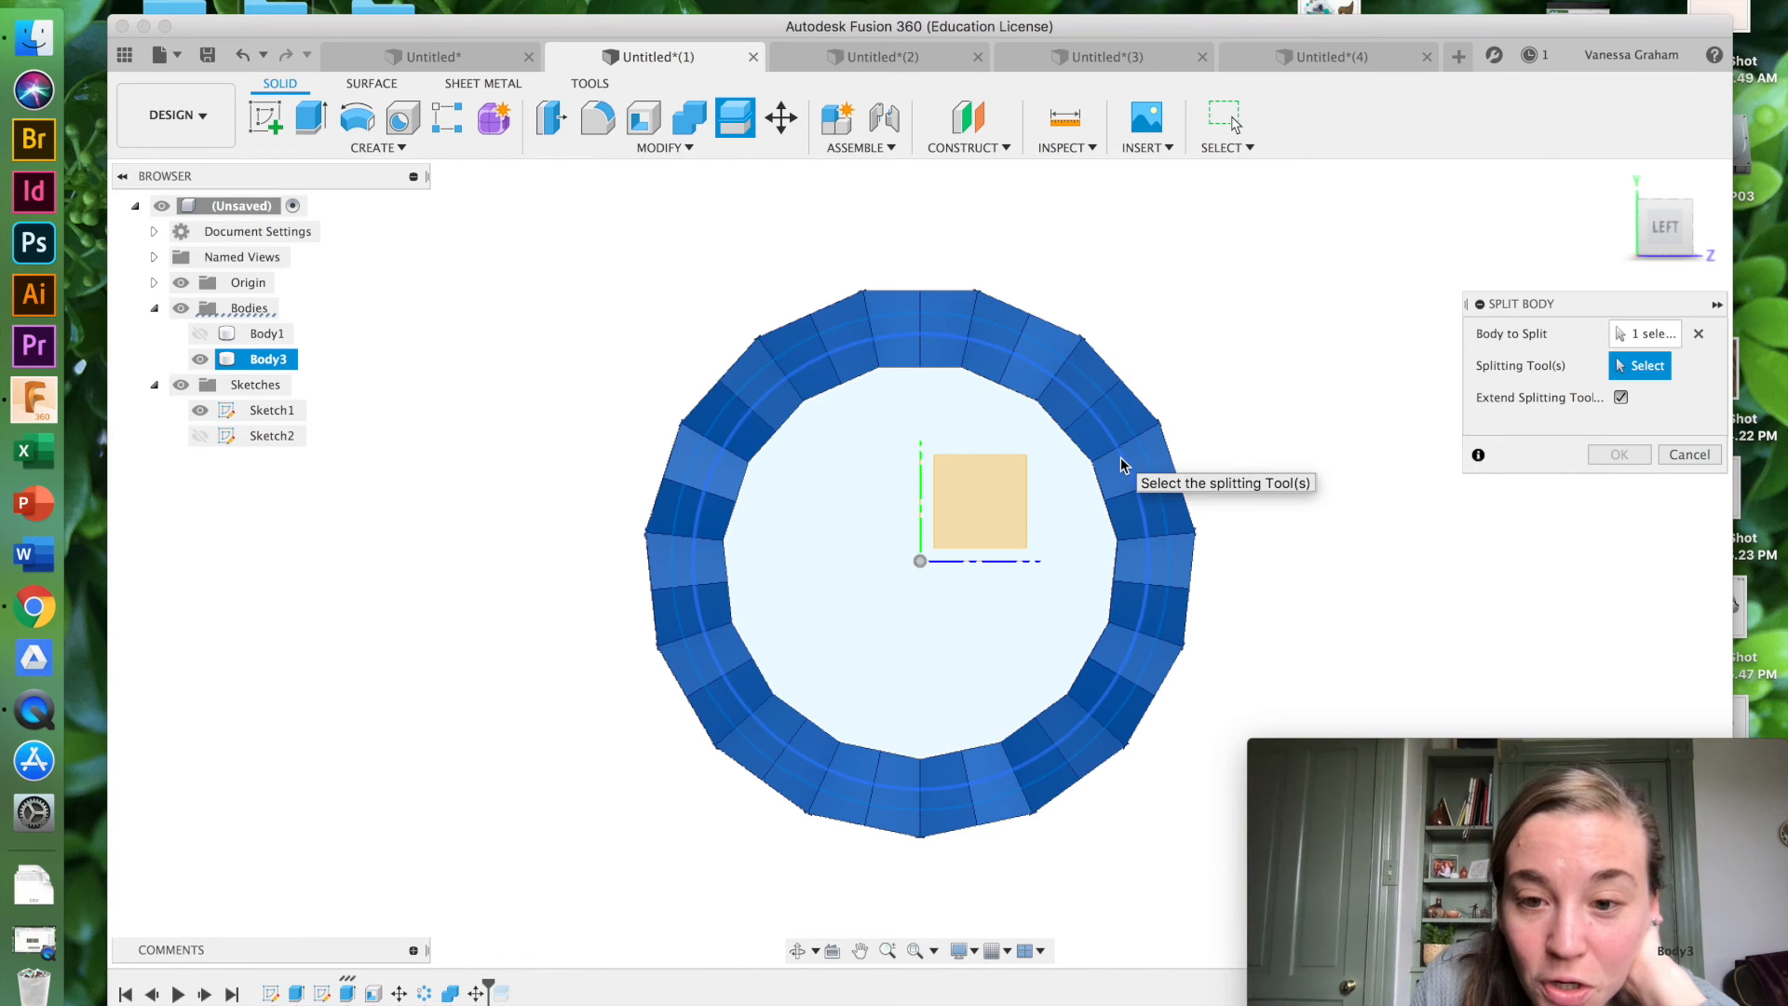
click(1132, 485)
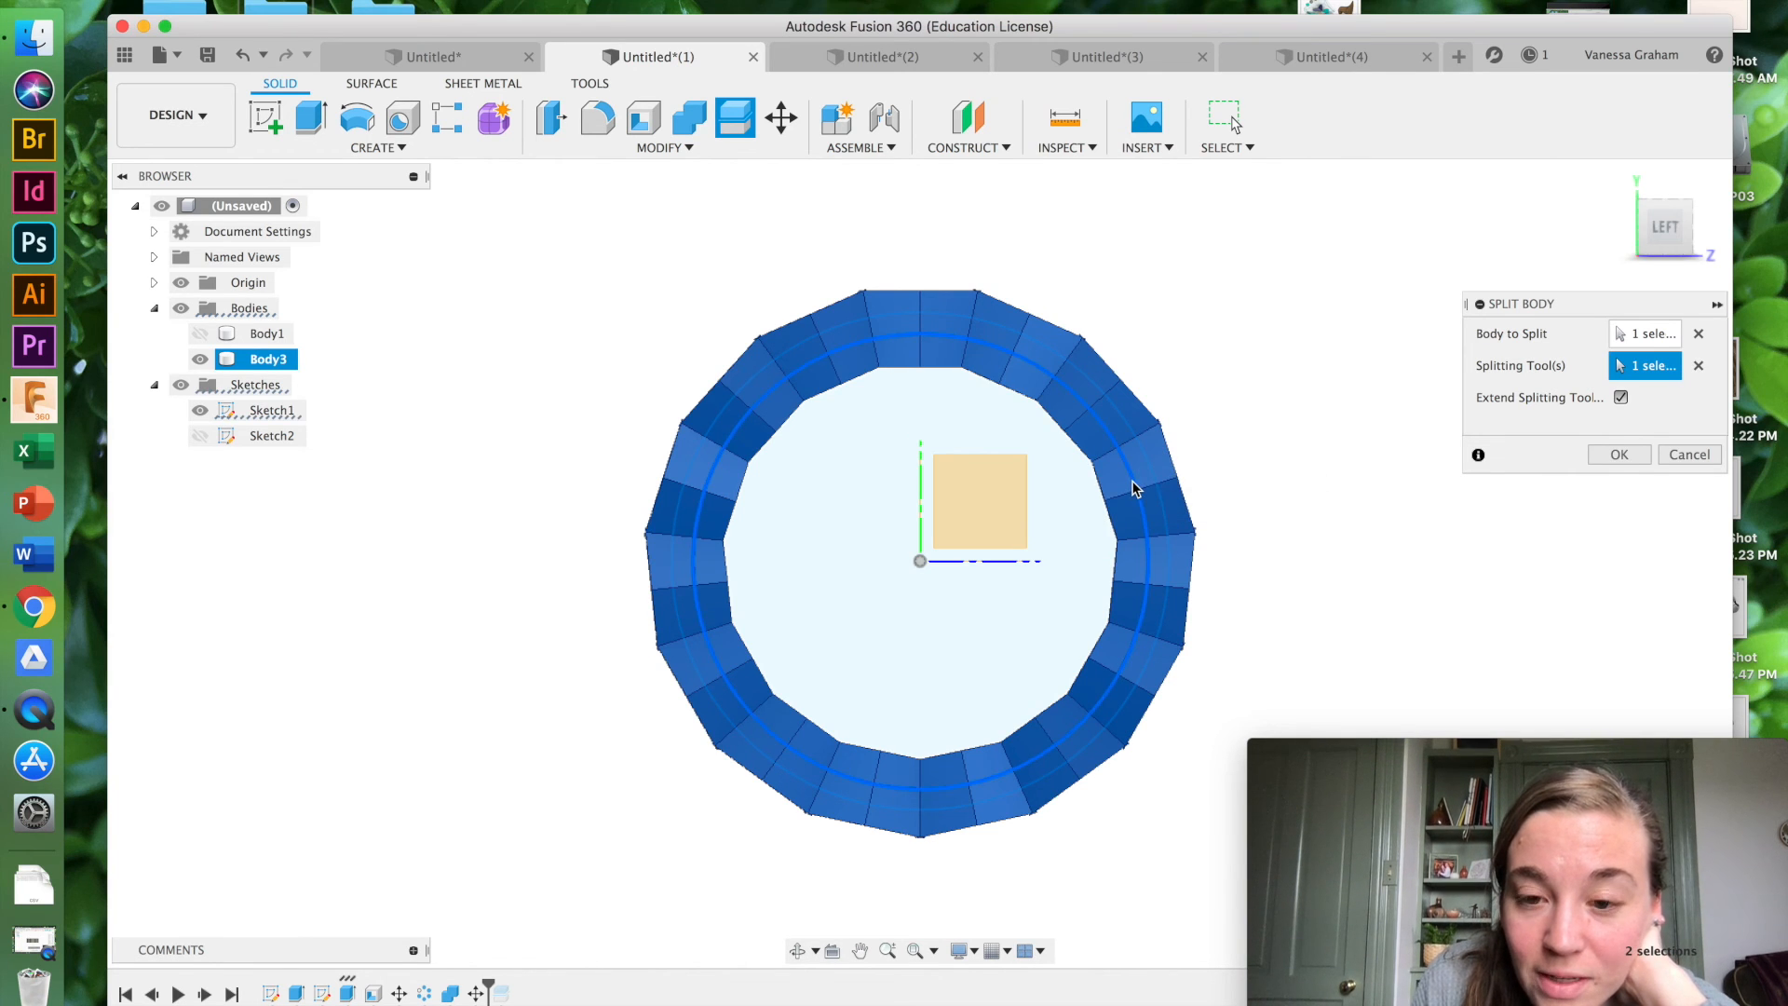
drag(1670, 242, 1039, 250)
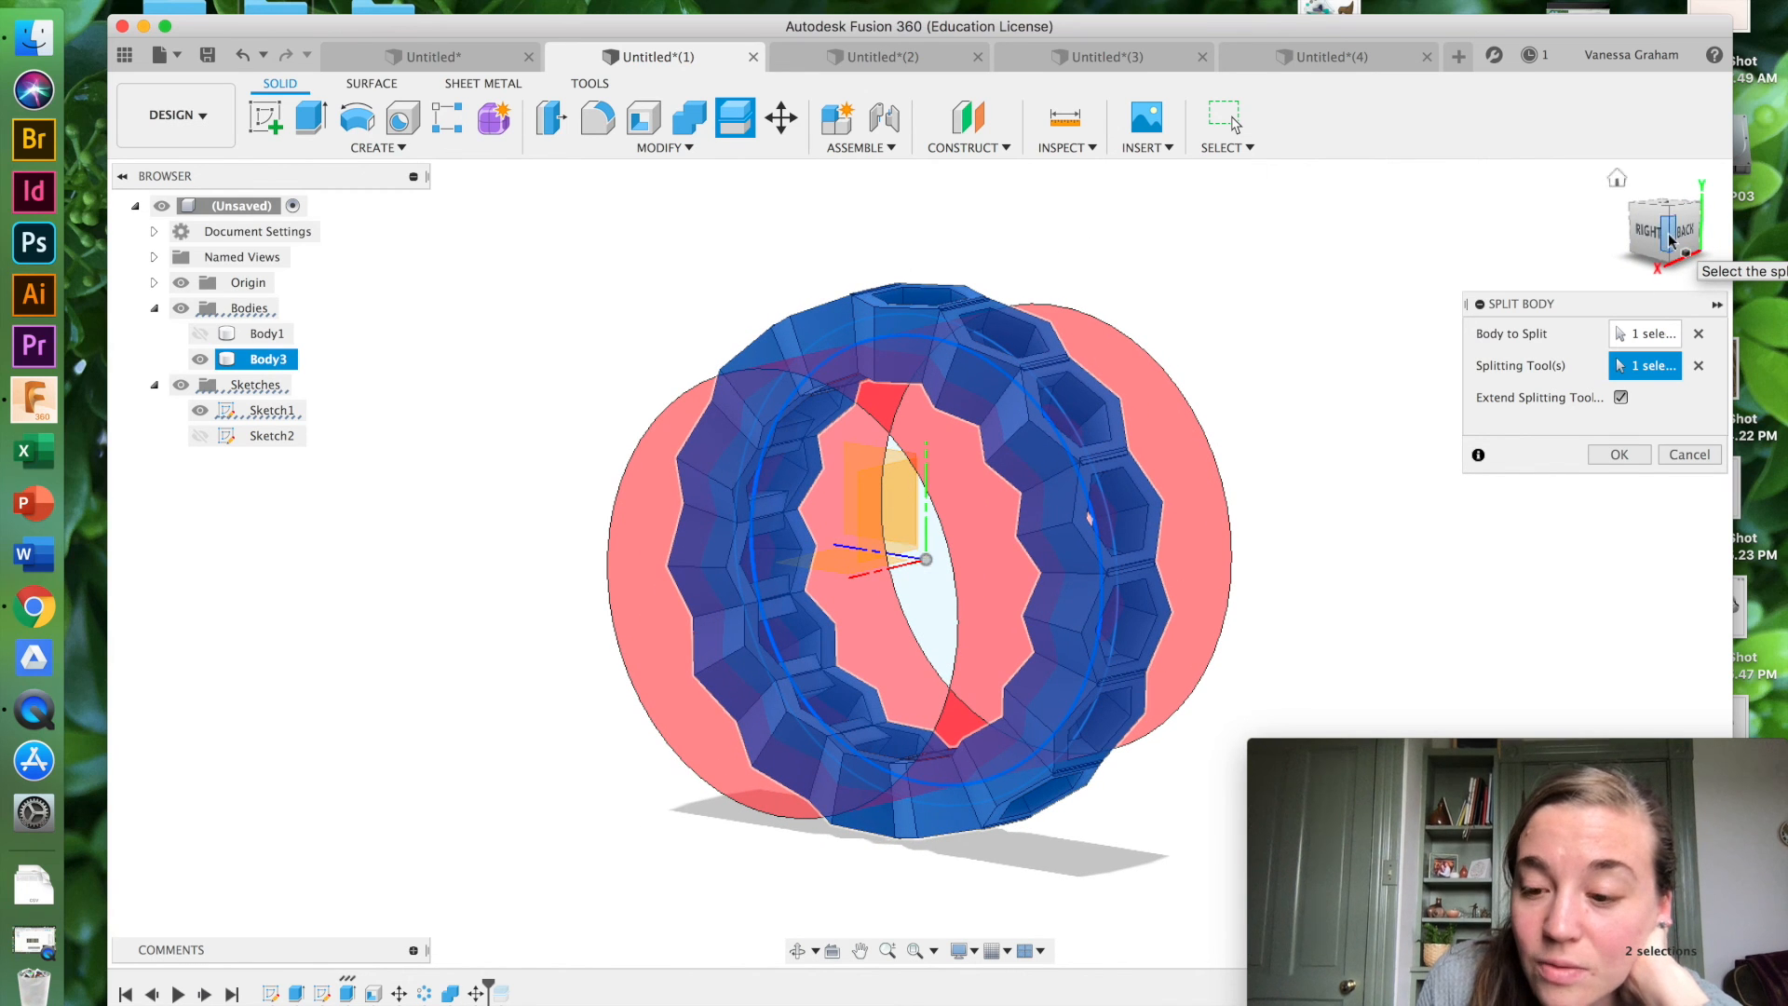
click(1607, 455)
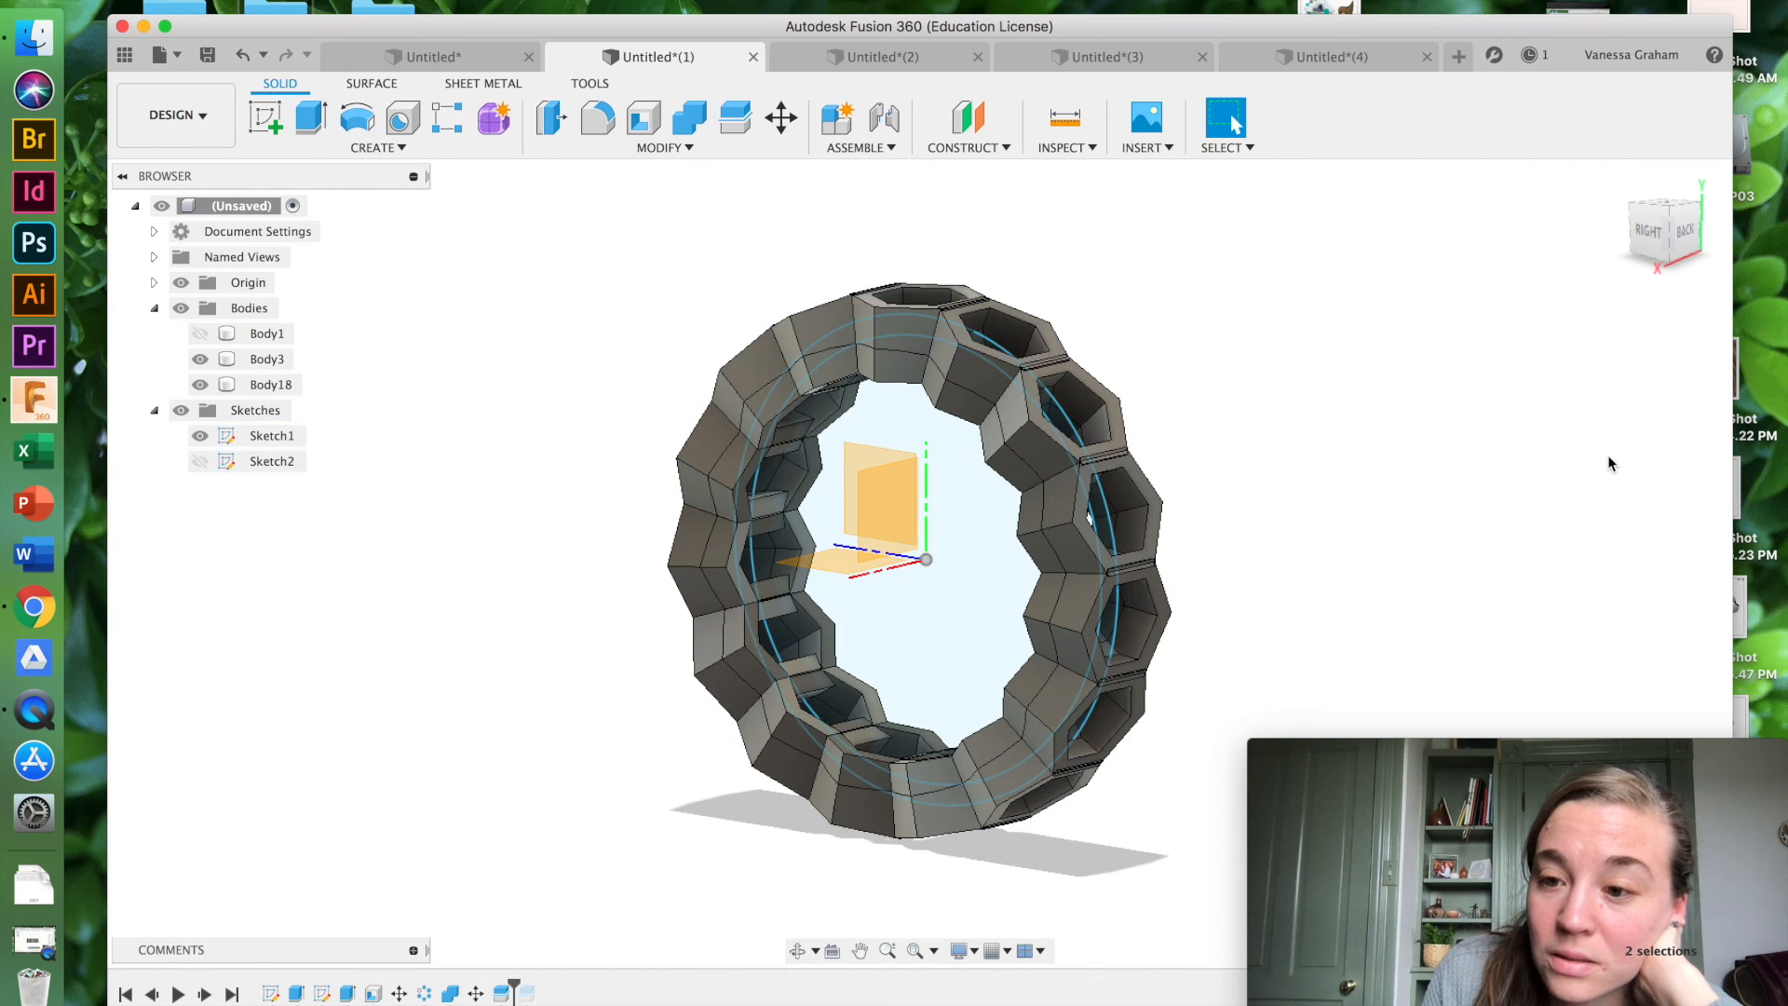
Step: Compare the two split portions of the hexagon ring and hide the inner portion Body3, leaving the outer portion Body18 shown
click(1716, 236)
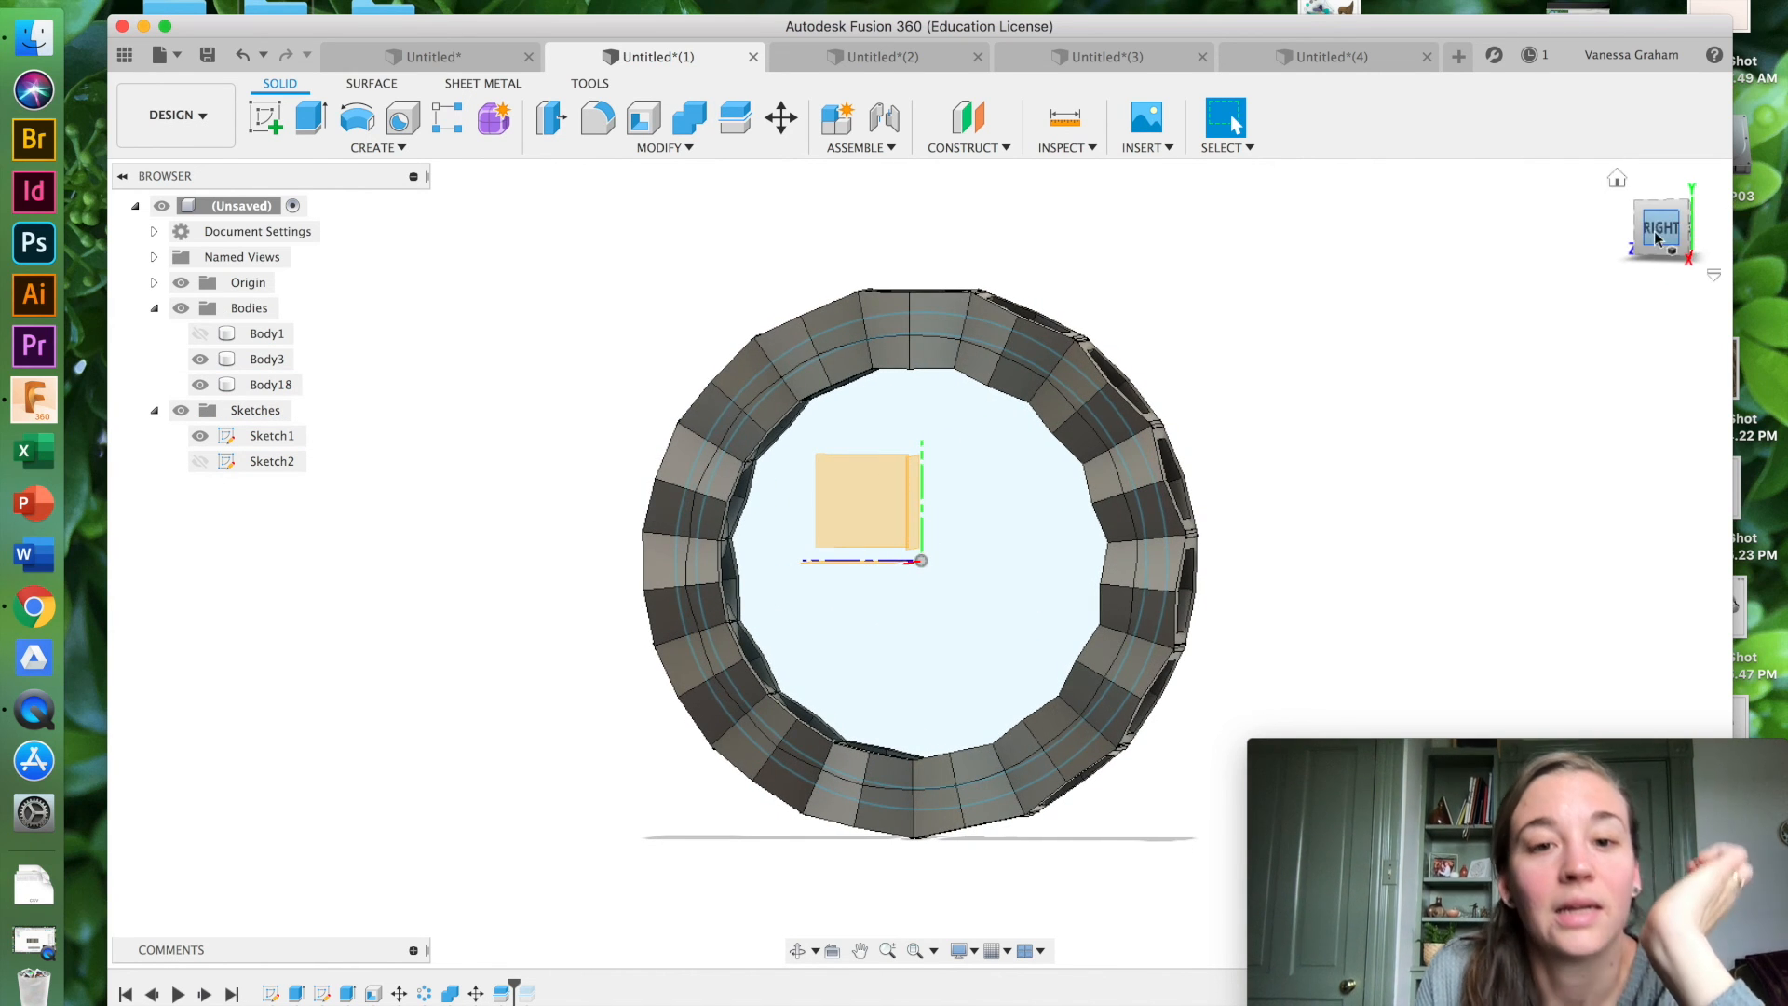
click(200, 384)
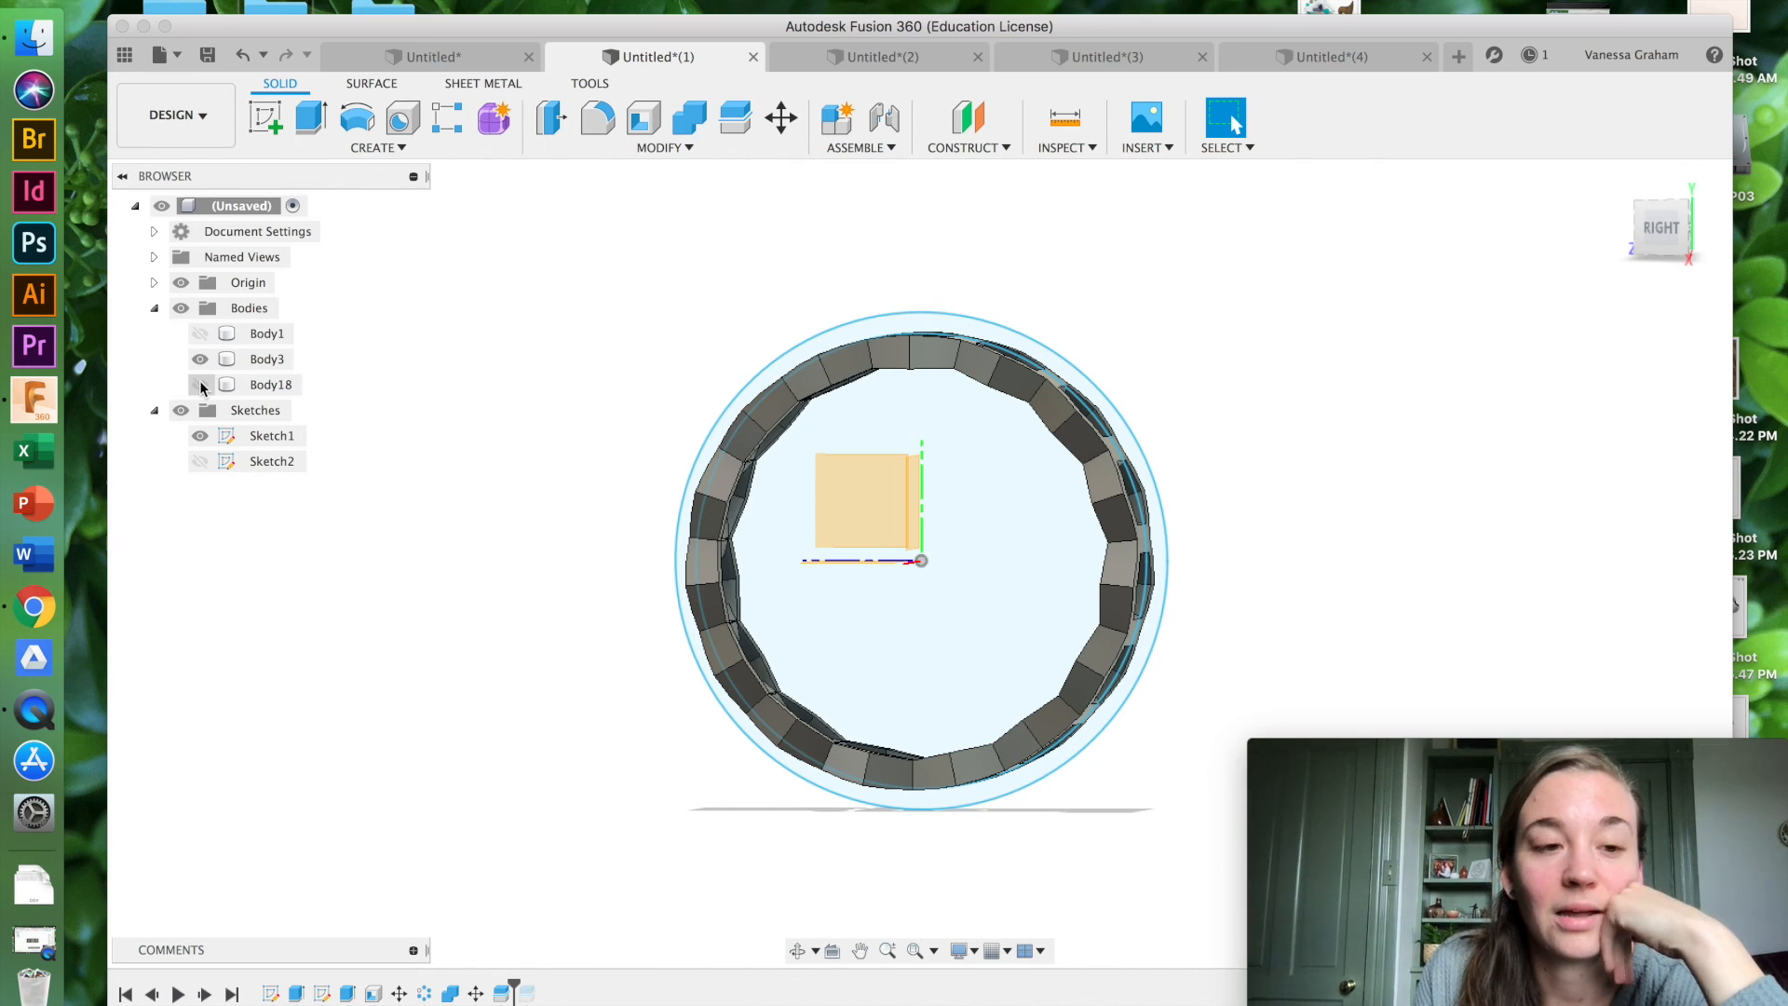
click(200, 384)
click(201, 358)
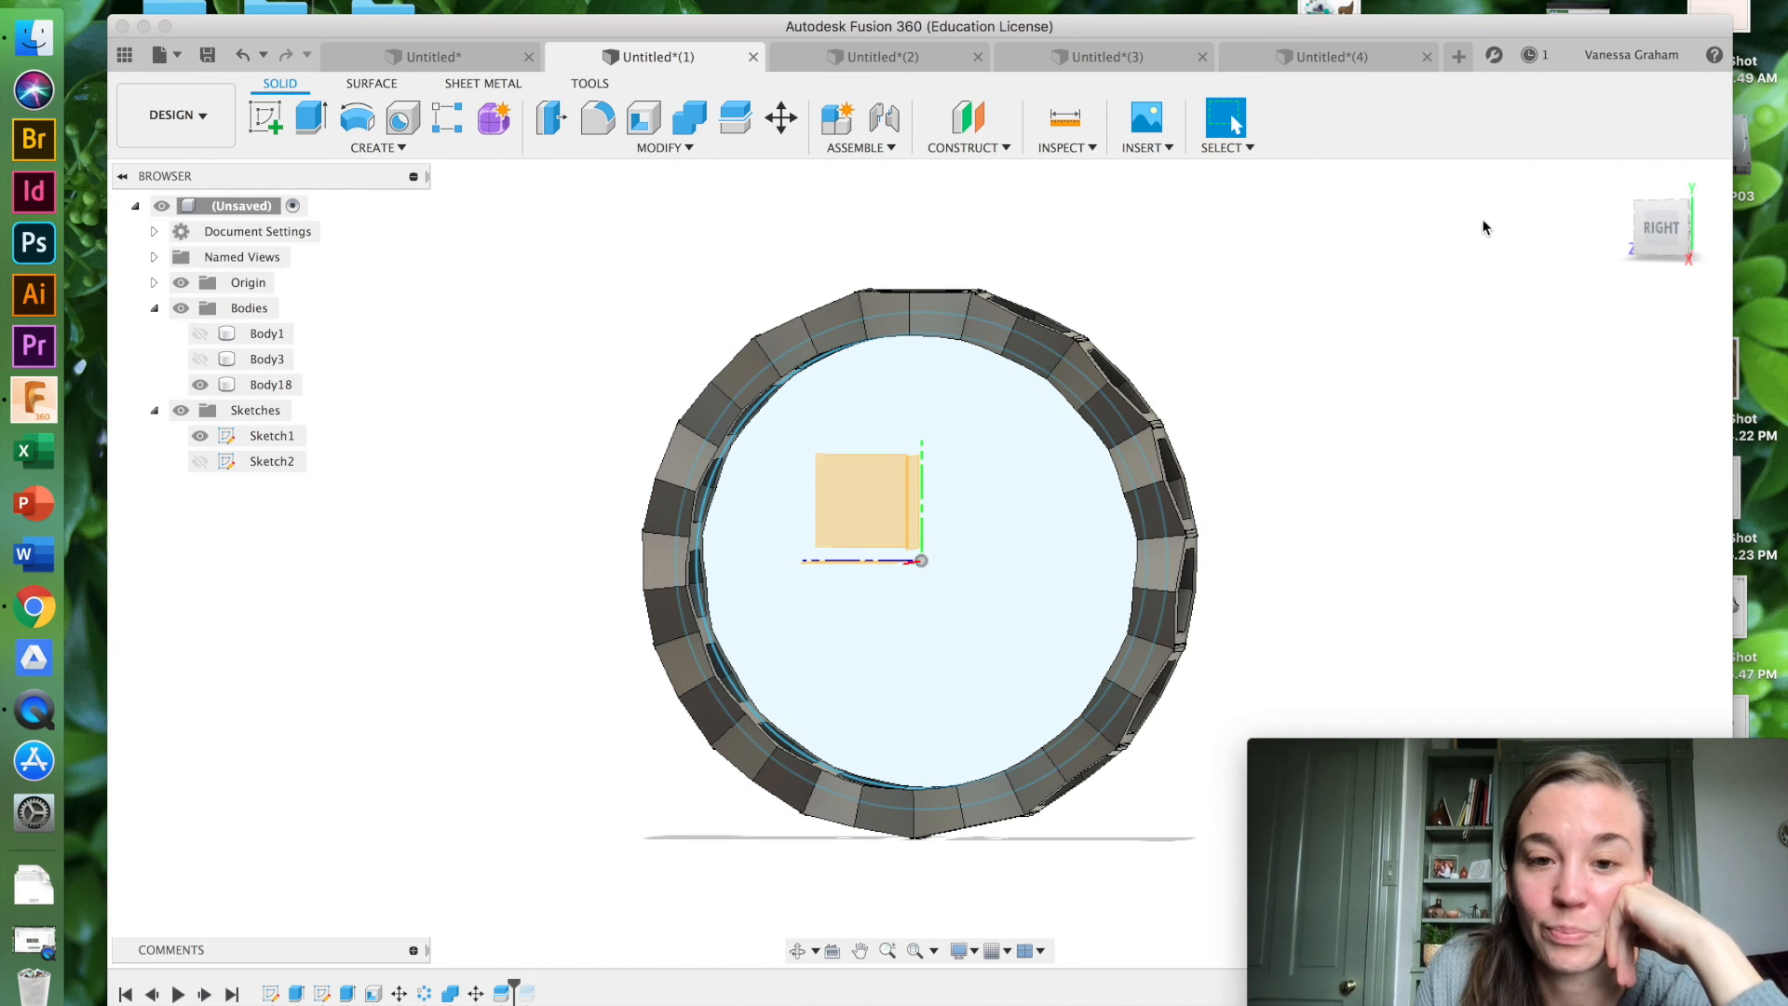
Step: Hide Sketch1 and the origin, and inspect the trimmed outer hexagon ring from several angles
drag(1674, 225, 1269, 271)
click(200, 436)
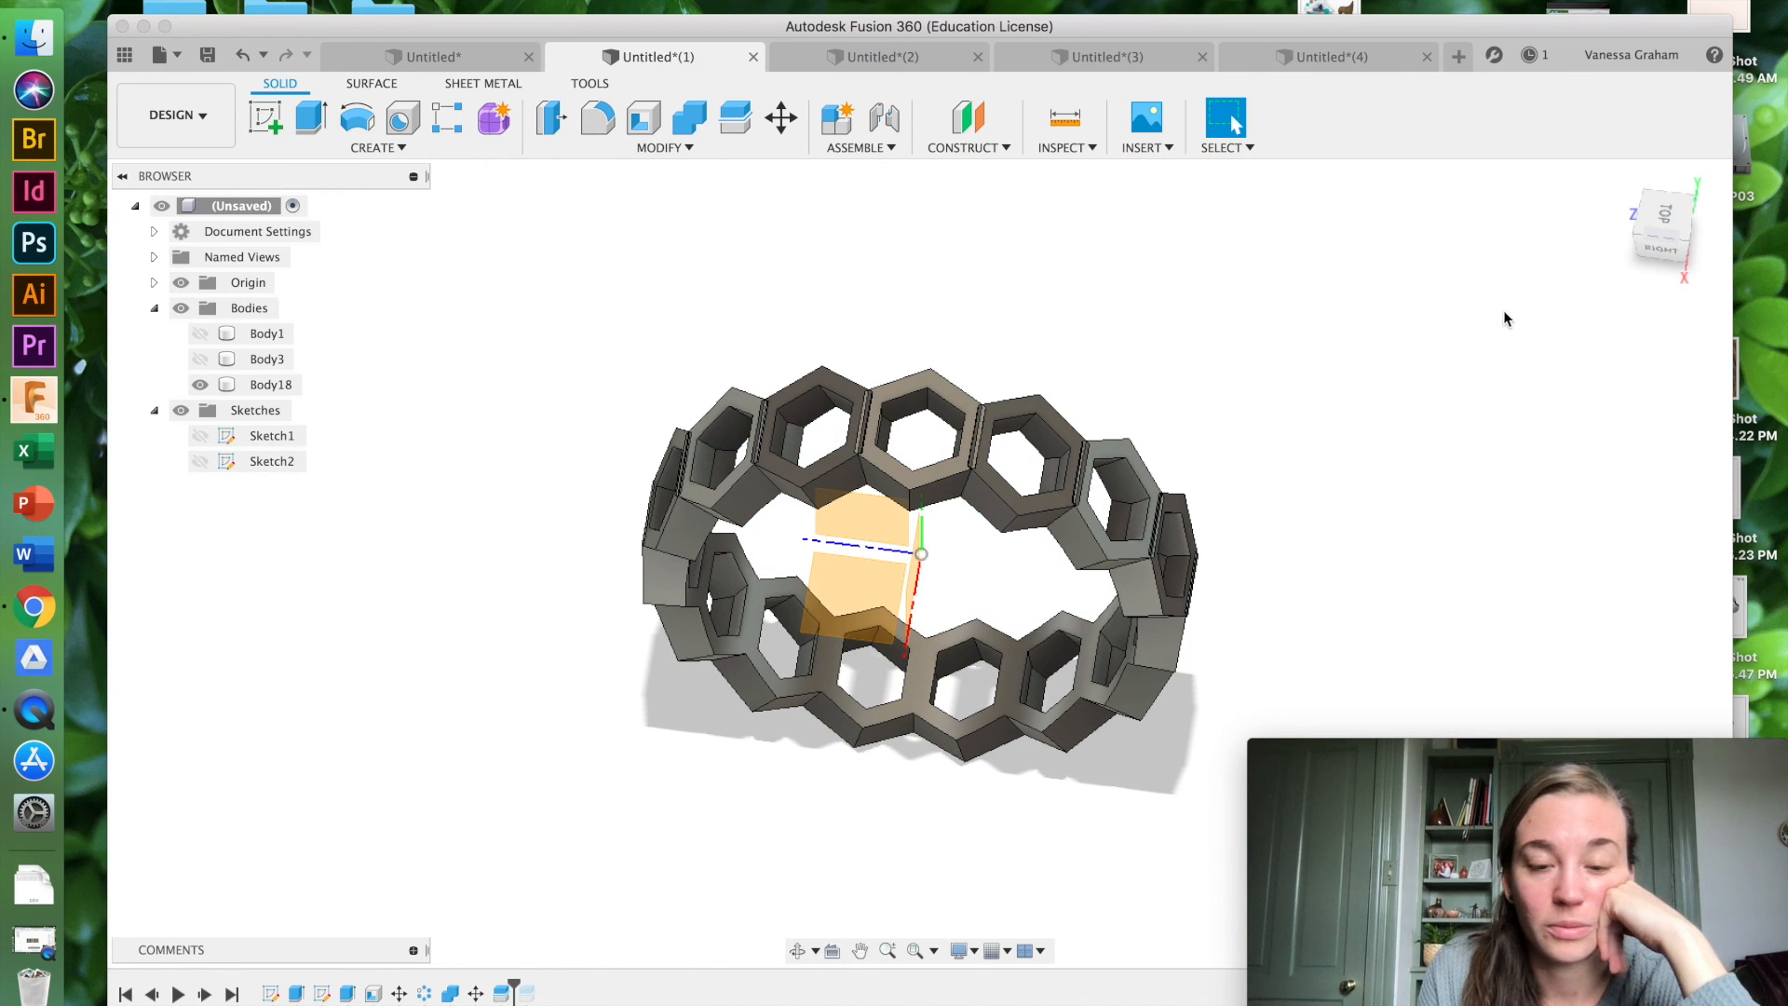
click(181, 282)
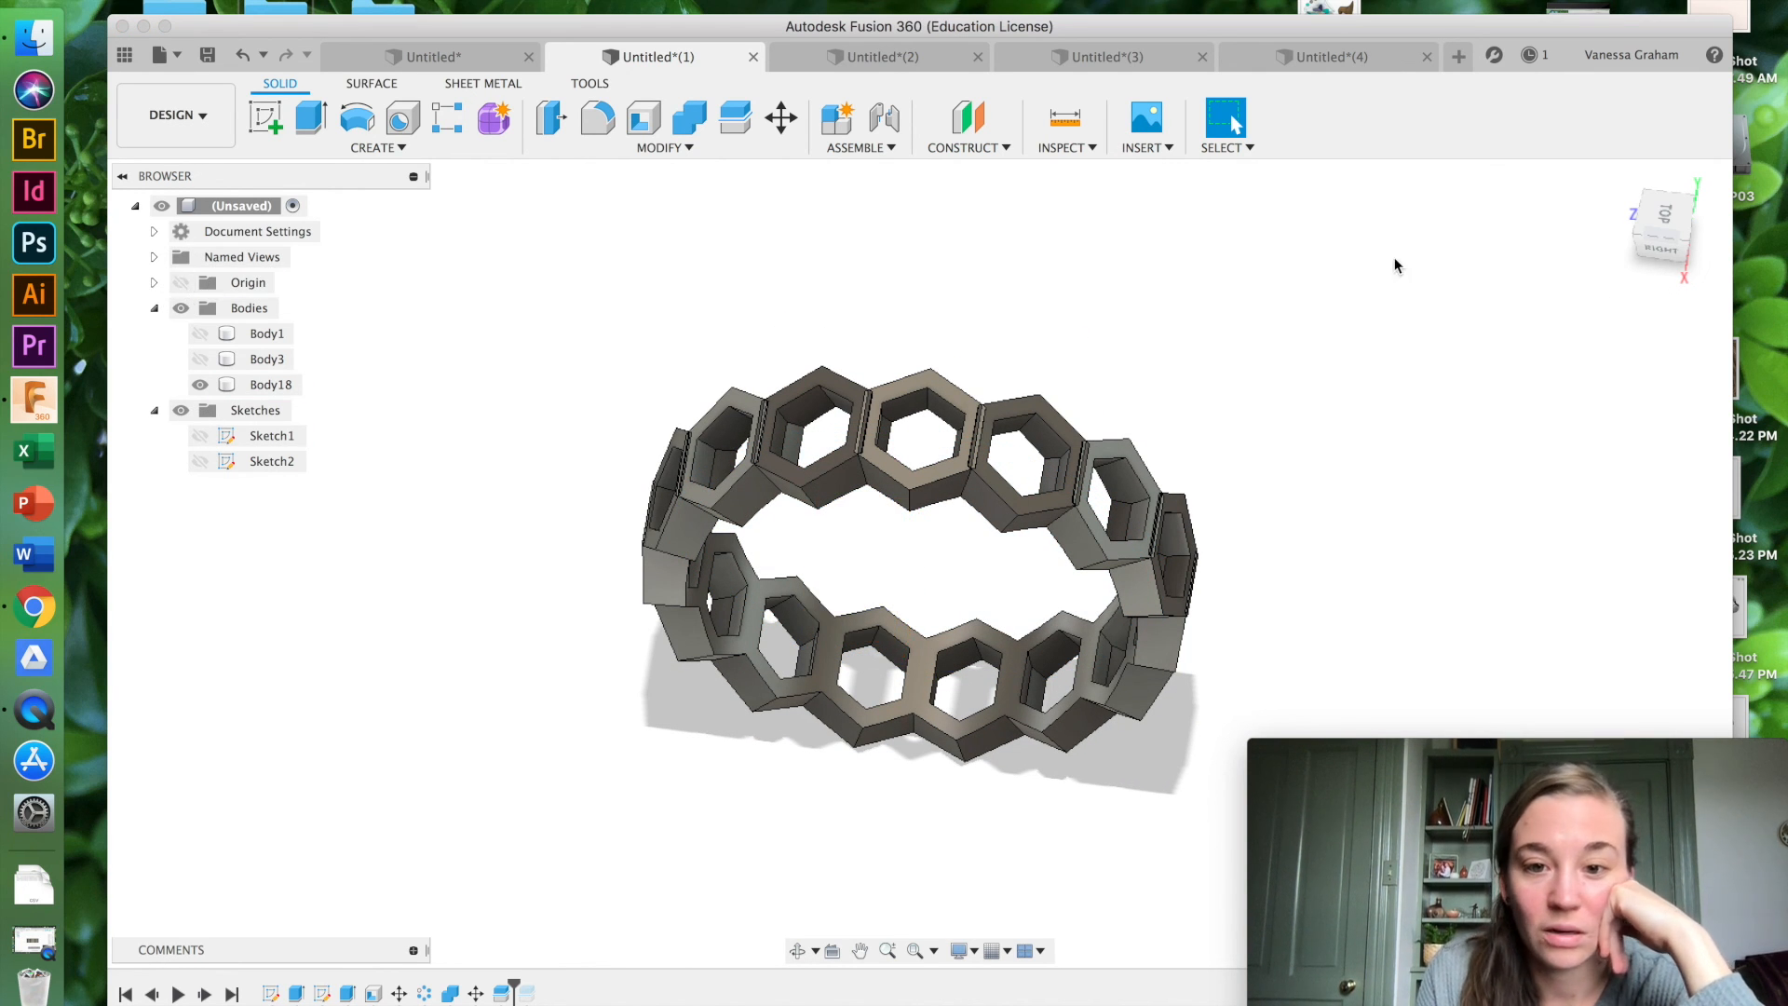
drag(1650, 252, 1118, 216)
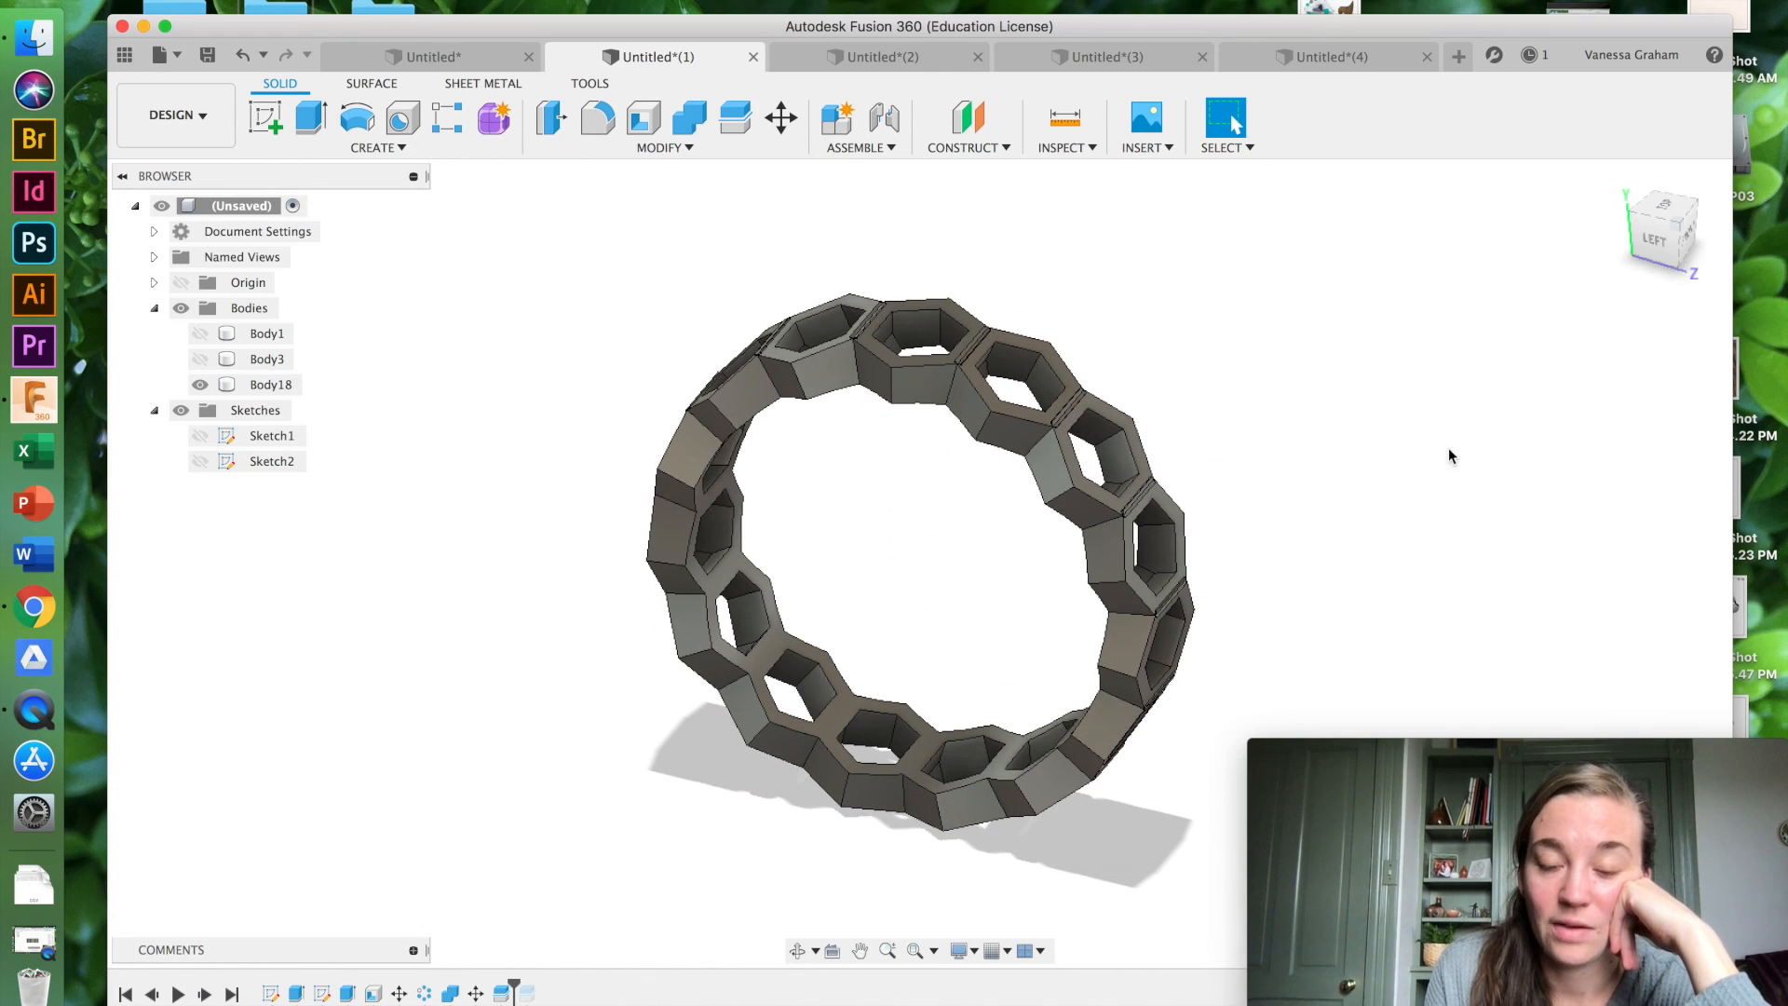
scroll(1320, 502, down, 3)
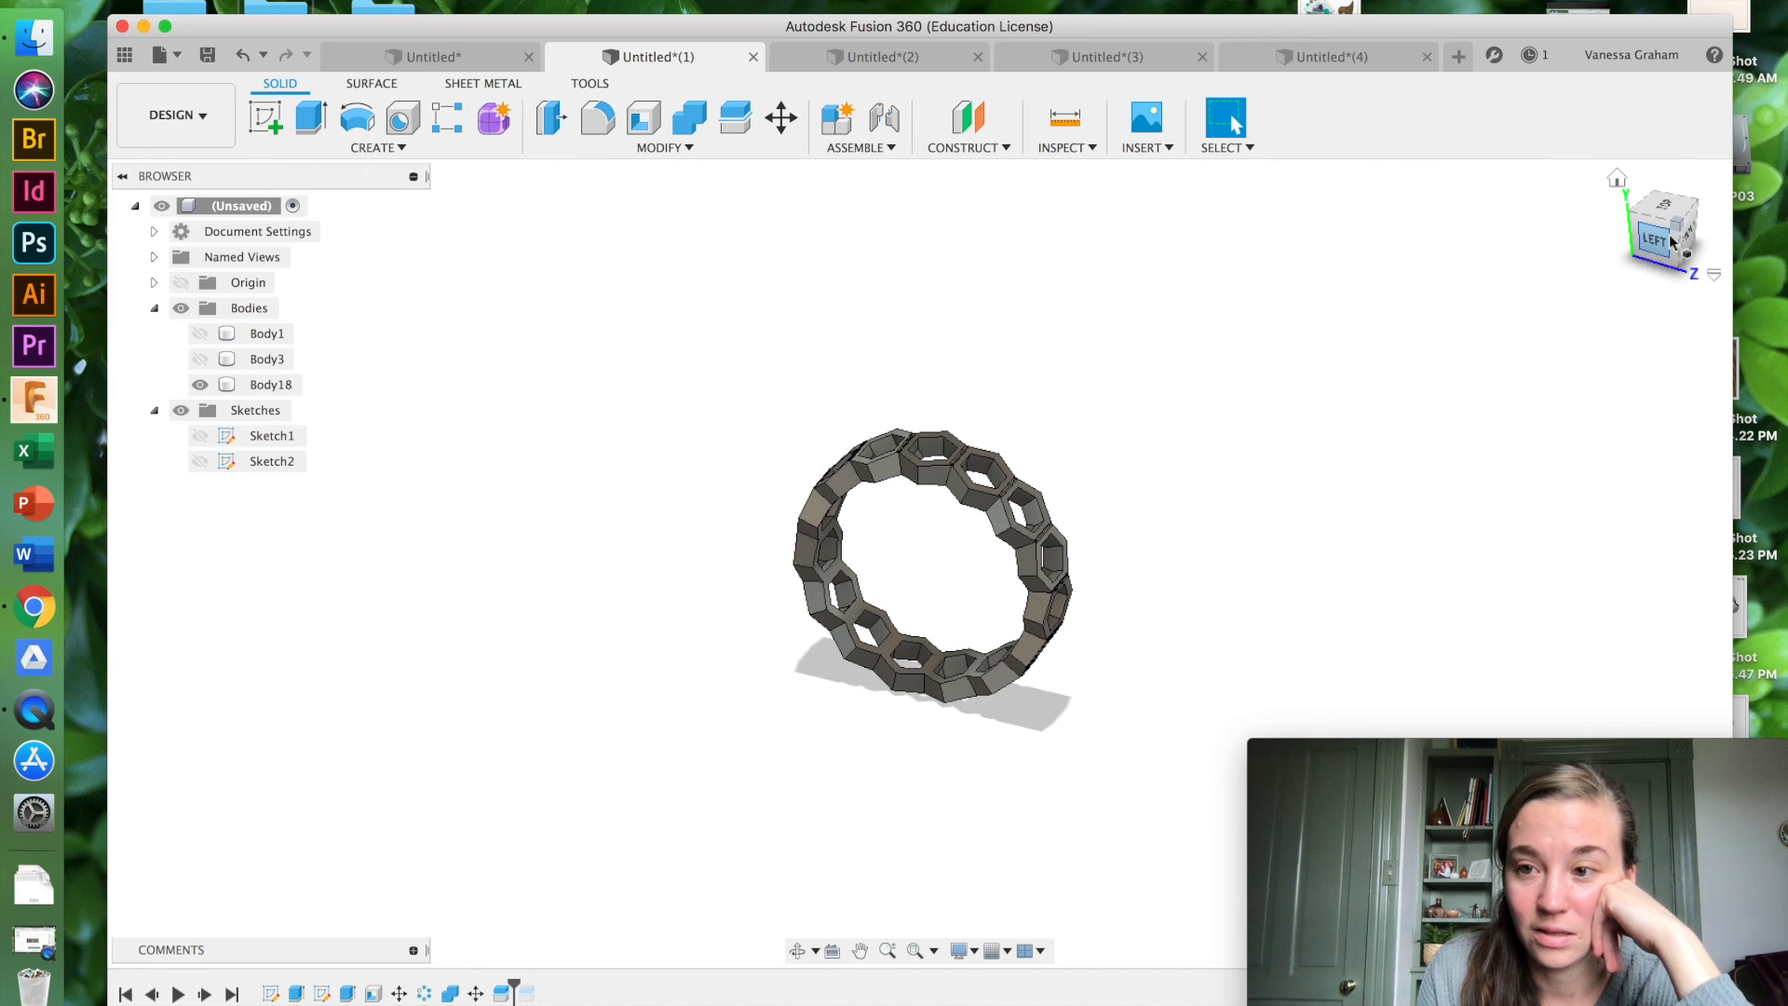
mouse_move(1667, 239)
mouse_down()
mouse_move(1643, 275)
mouse_move(1676, 332)
mouse_move(1650, 220)
mouse_move(1690, 214)
mouse_move(1552, 187)
mouse_move(1468, 199)
mouse_move(1357, 171)
mouse_move(1114, 160)
mouse_move(1085, 212)
mouse_move(1149, 303)
mouse_move(1165, 256)
mouse_move(1173, 299)
mouse_move(1204, 307)
mouse_move(1121, 235)
mouse_up()
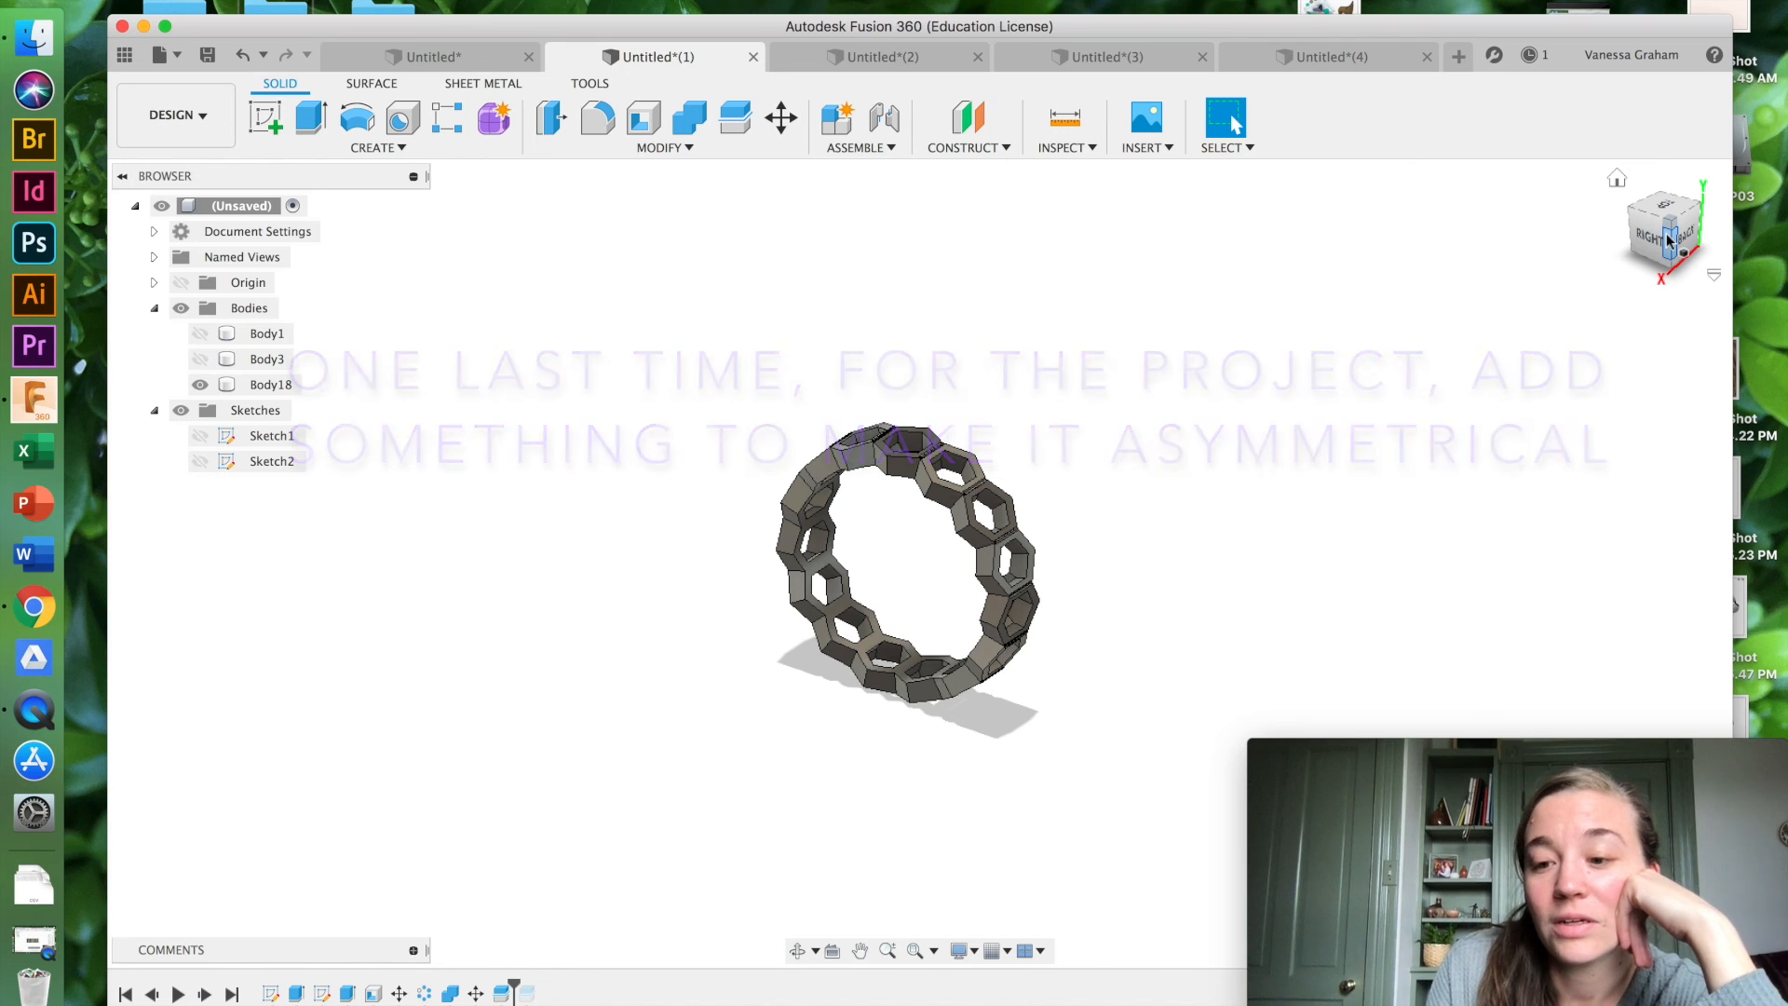